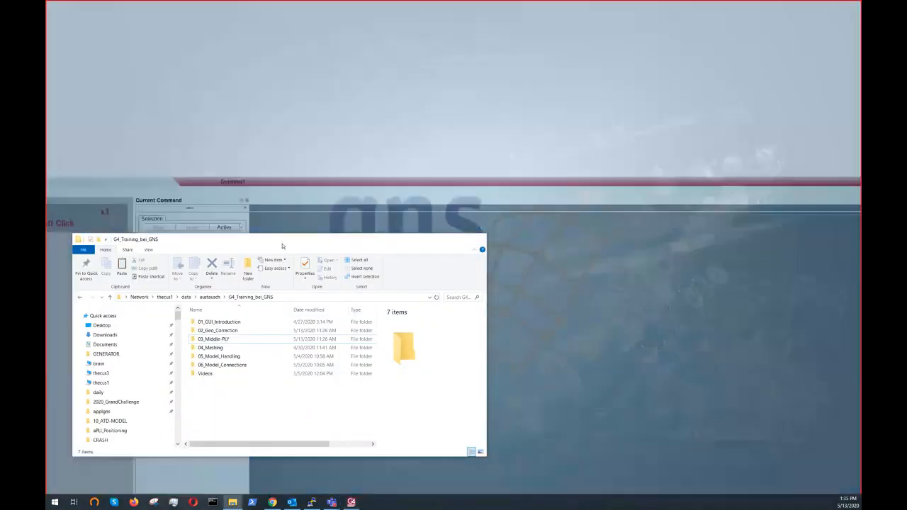
- Browse the G4_Training_bei_GNS folder and its training subfolders such as 01_GUI_Introduction and 03_Middle-PLY
click(209, 480)
drag(271, 245, 414, 167)
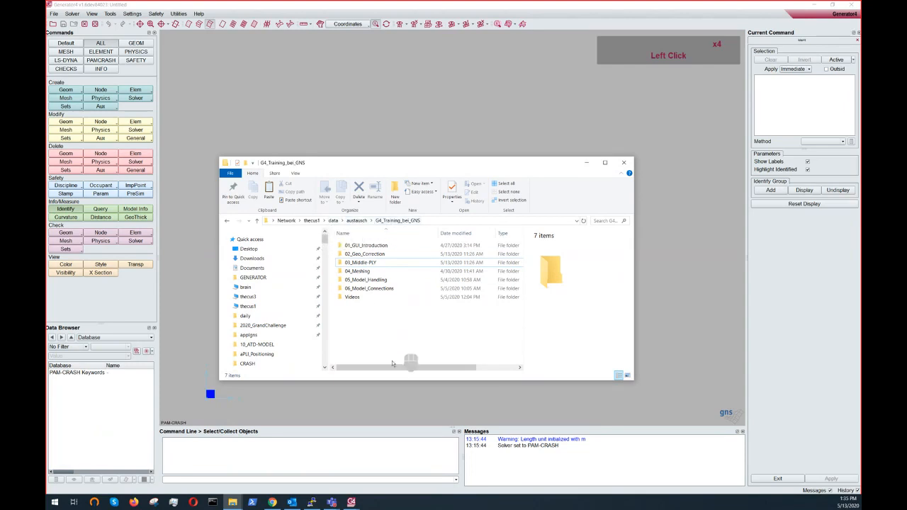
click(377, 246)
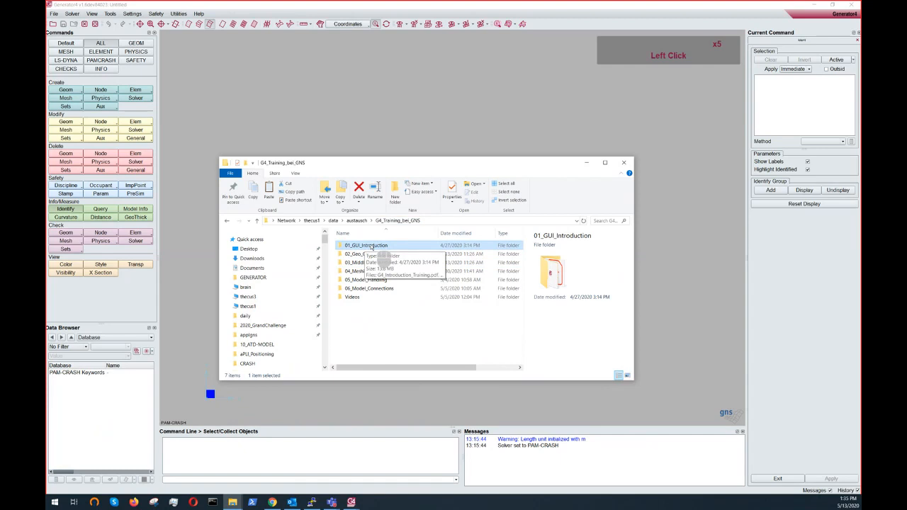
click(379, 358)
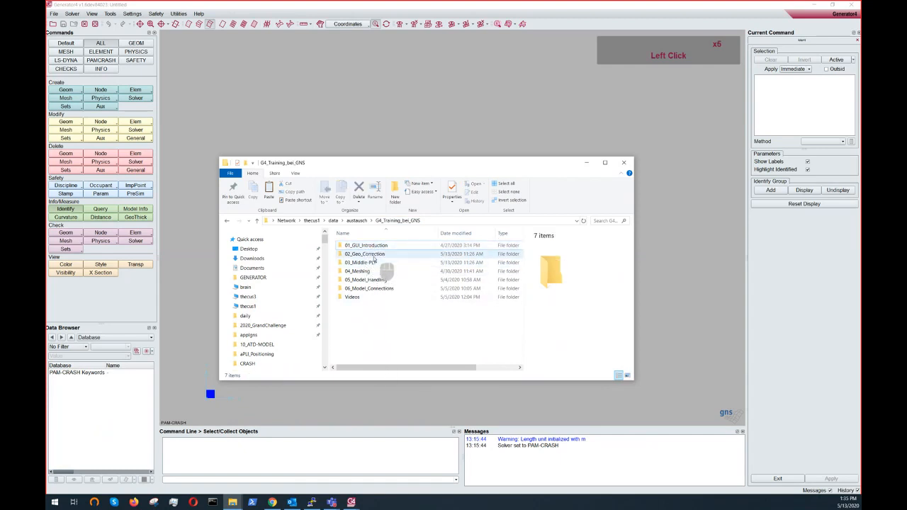
click(370, 263)
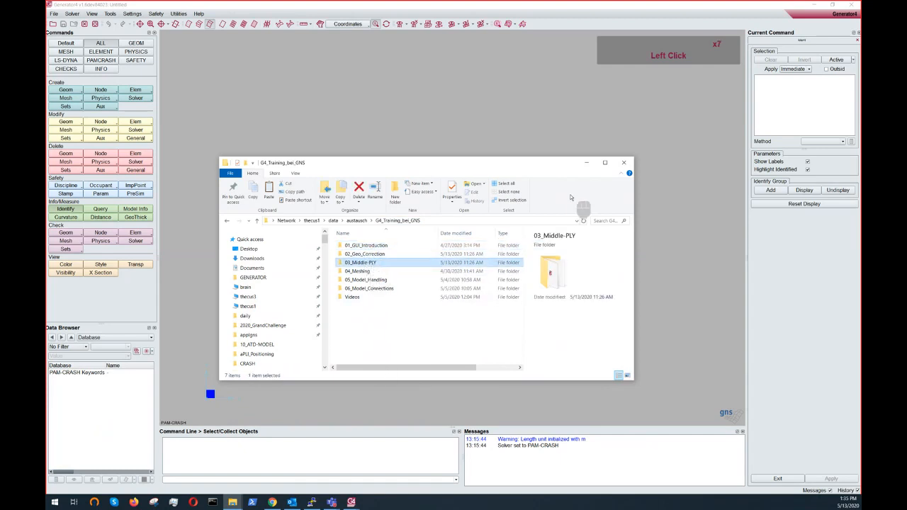
click(588, 163)
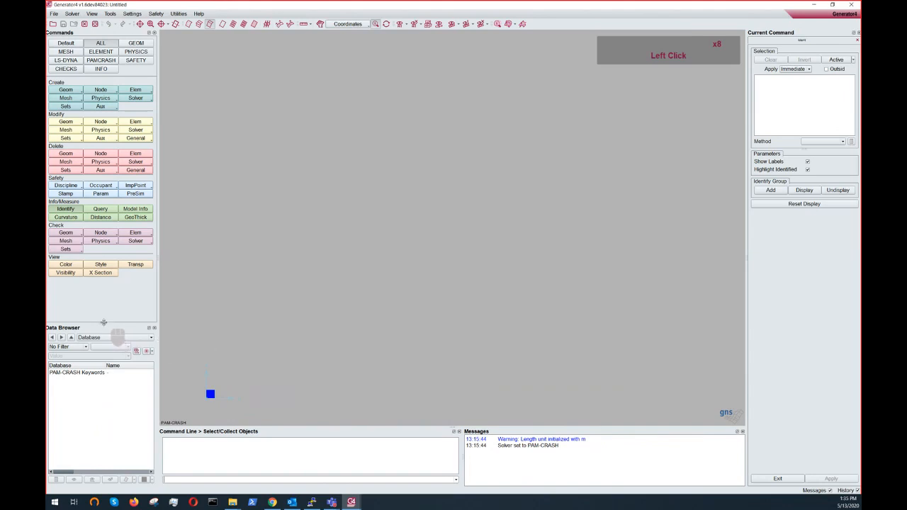
- Enlarge the Data Browser panel and look through the File, Solver, Settings and Safety menus
drag(103, 322, 104, 302)
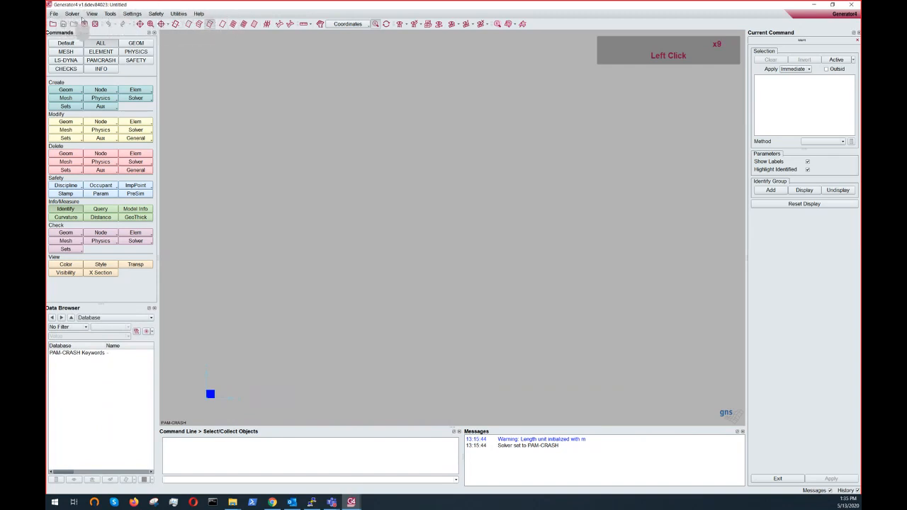
click(53, 14)
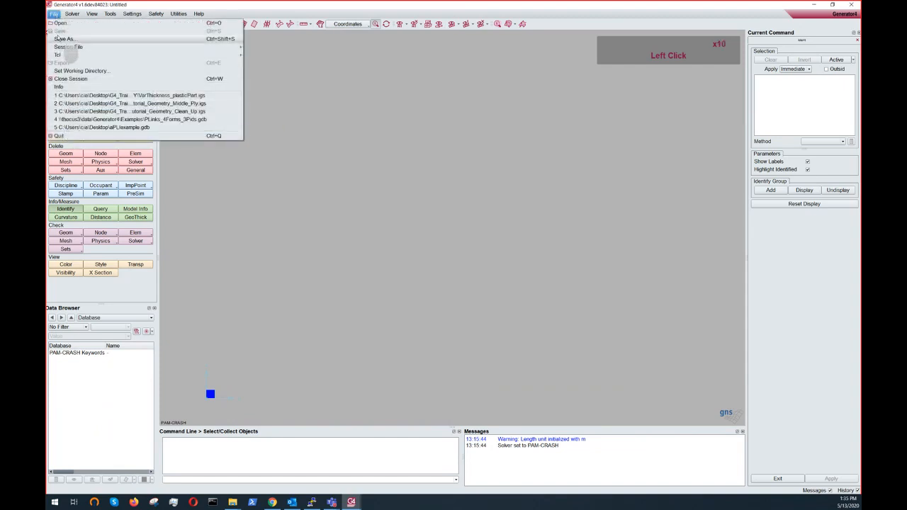
click(54, 13)
click(72, 14)
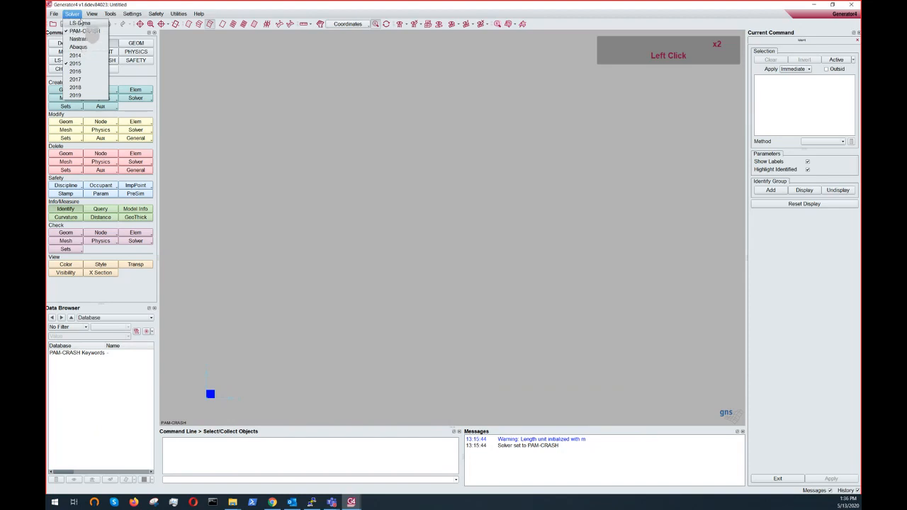
mouse_move(92, 14)
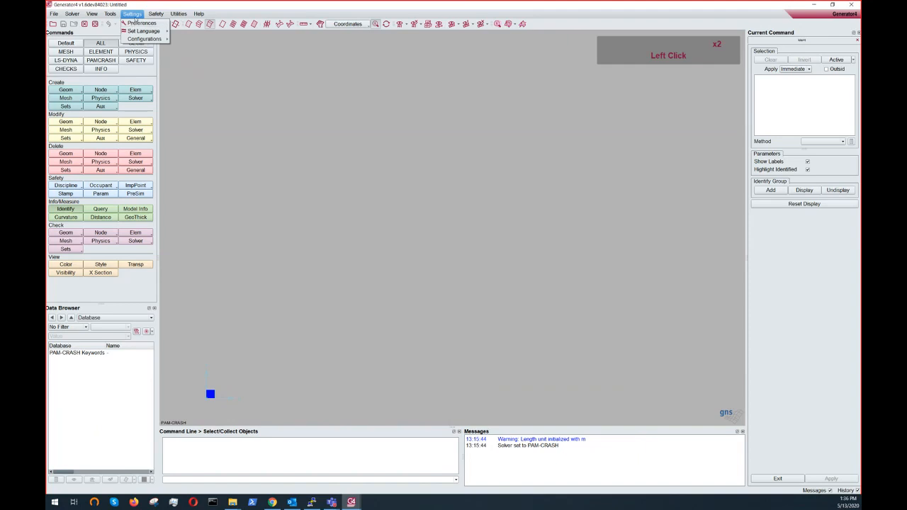
mouse_move(156, 14)
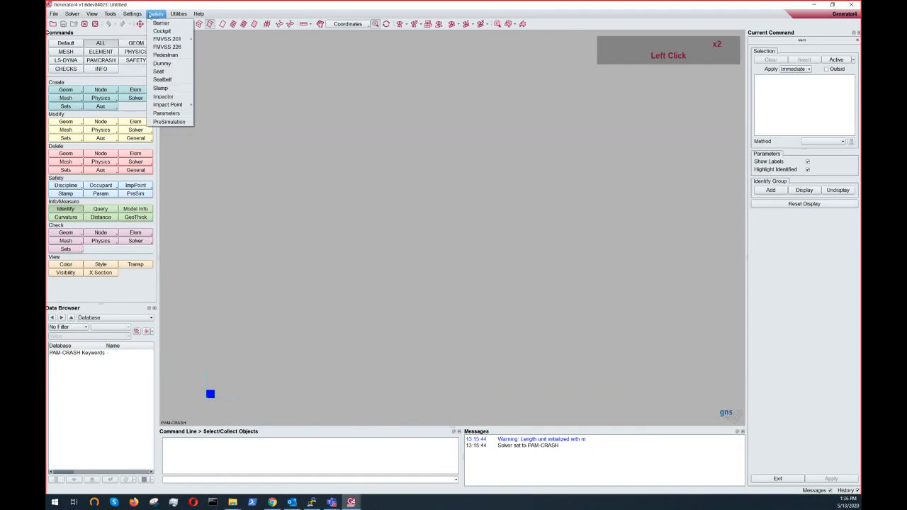
click(155, 15)
click(156, 16)
mouse_move(177, 14)
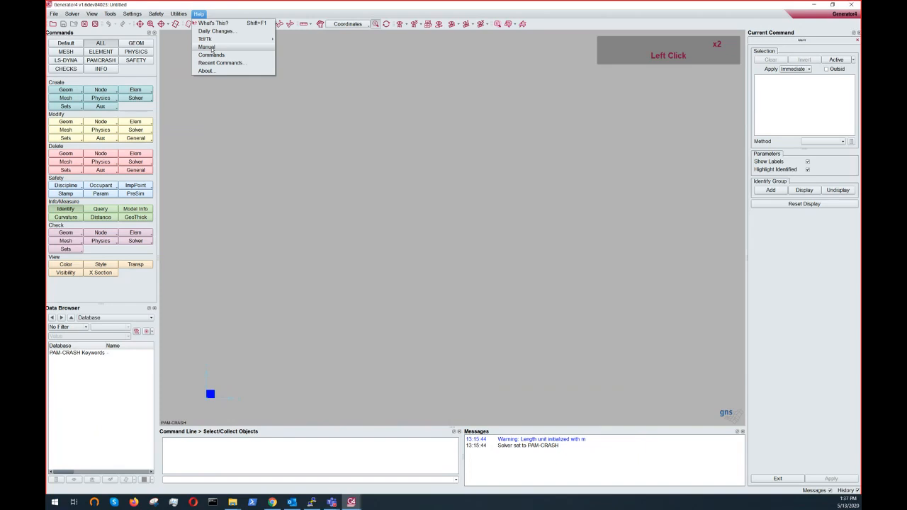
- Open the Generator4 manual and browse its Solver specific commands and Safety Functionality chapters, then close it
click(207, 47)
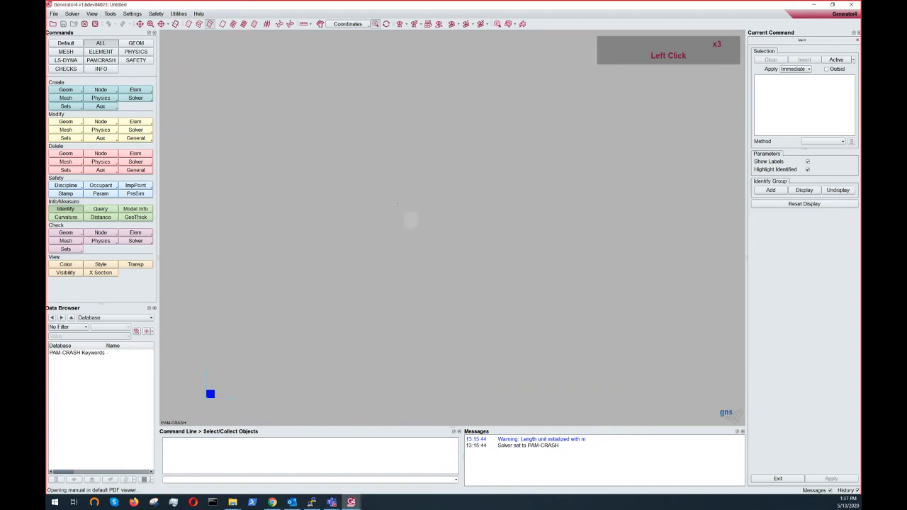
scroll(410, 226, down, 4)
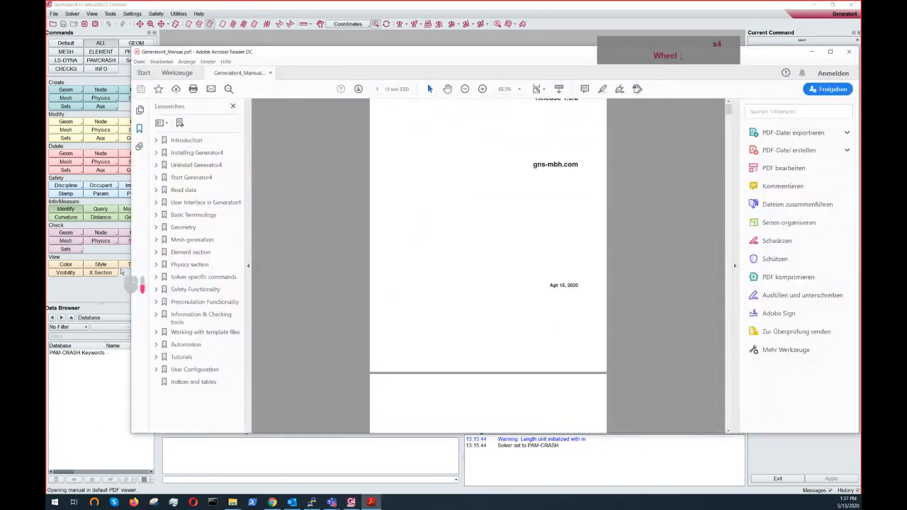
click(190, 253)
click(204, 277)
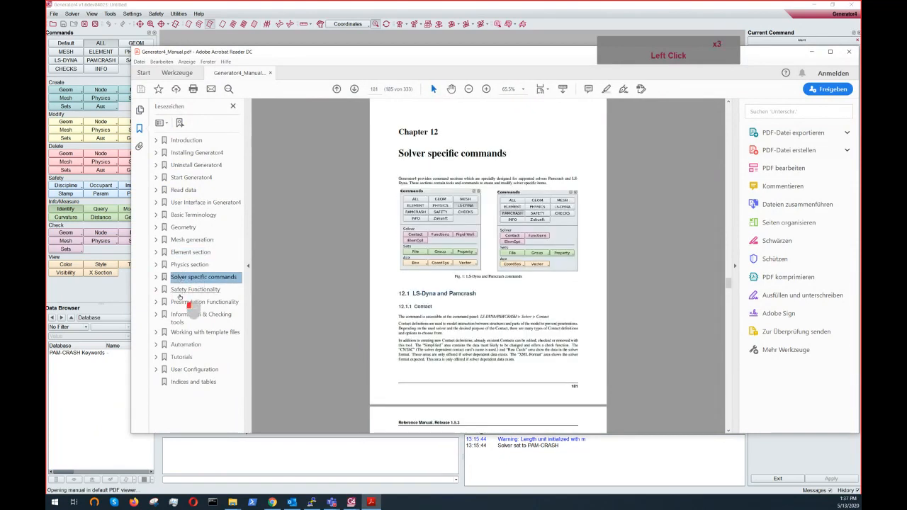
click(186, 290)
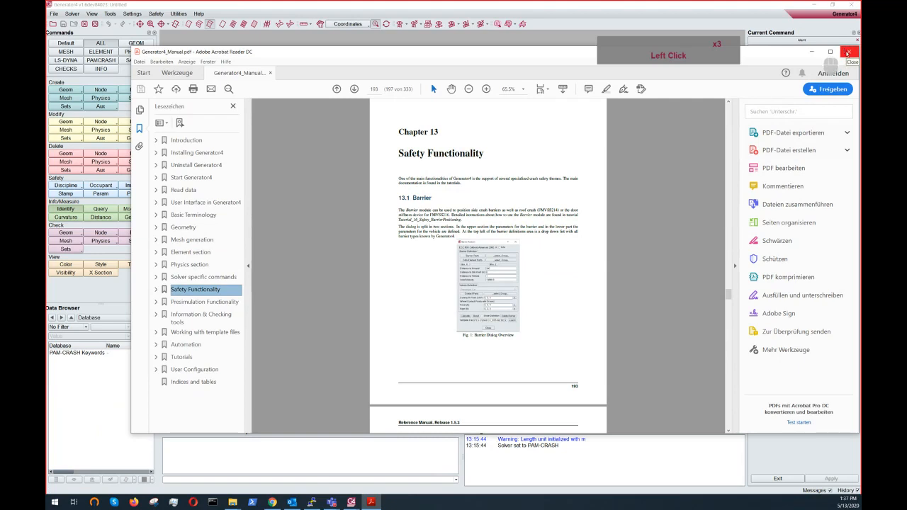
click(848, 54)
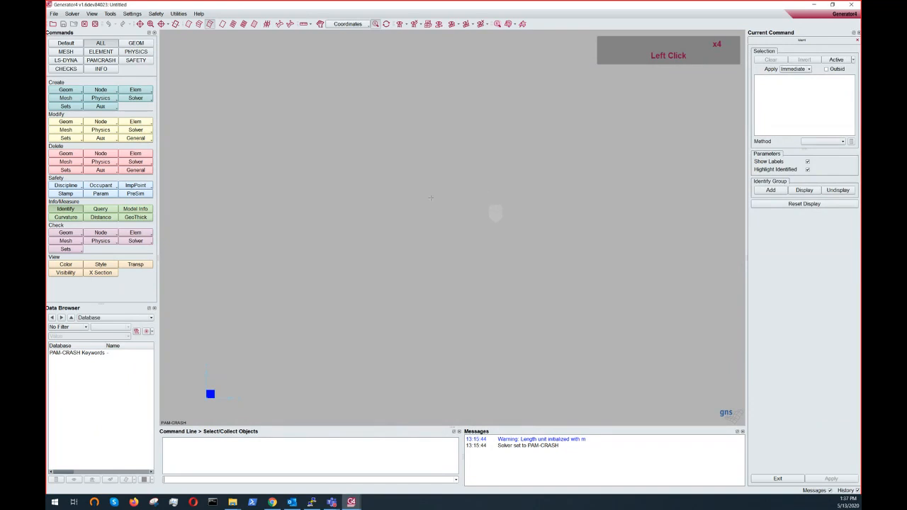
- Browse the tutorial documentation folder Tutorial_05_Safety_GroupHandling and its Files subfolder, then close the folder window
mouse_move(233, 500)
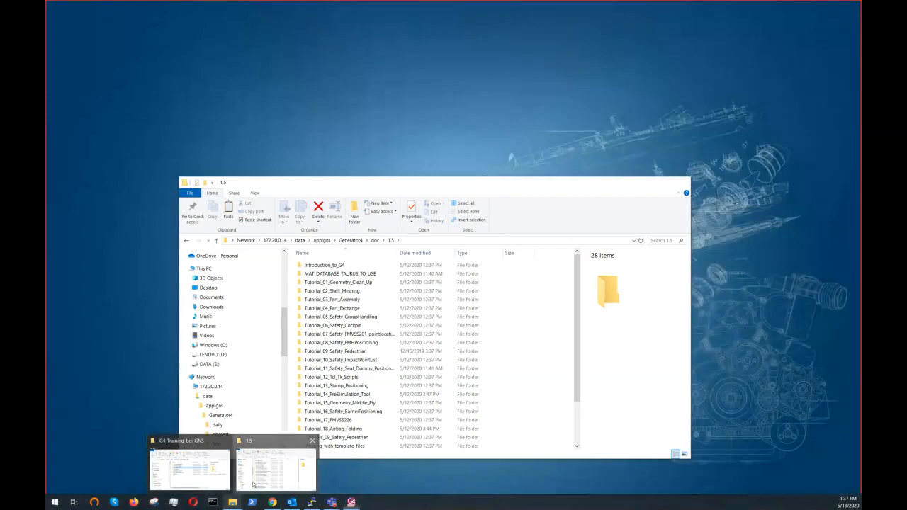
click(253, 485)
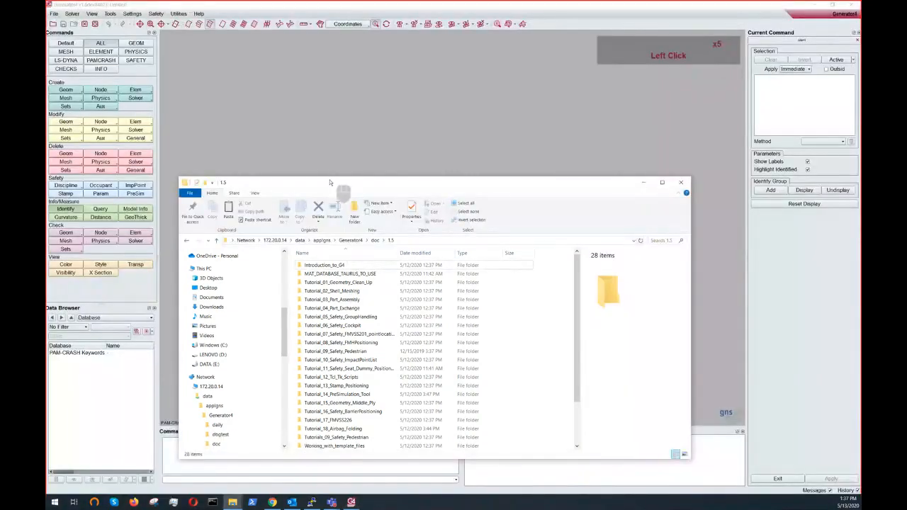
drag(330, 183, 348, 105)
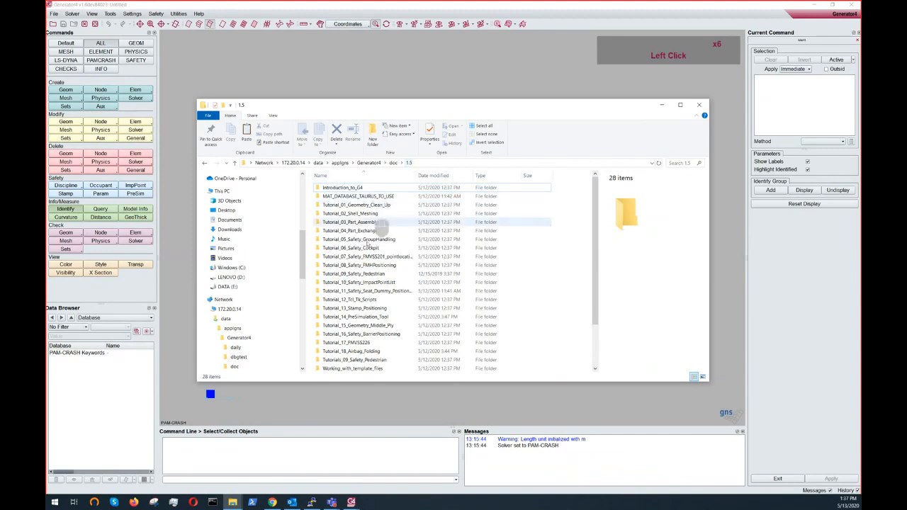
scroll(376, 284, down, 2)
scroll(354, 269, up, 2)
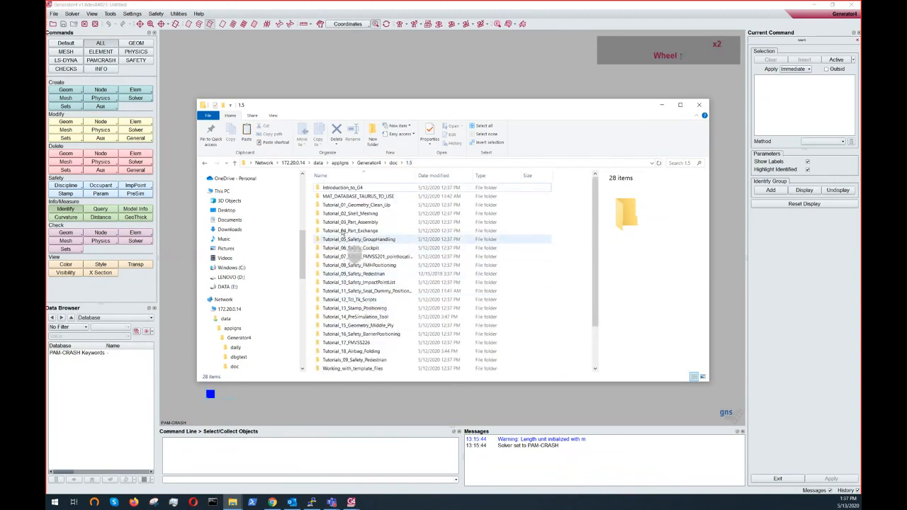
double_click(358, 240)
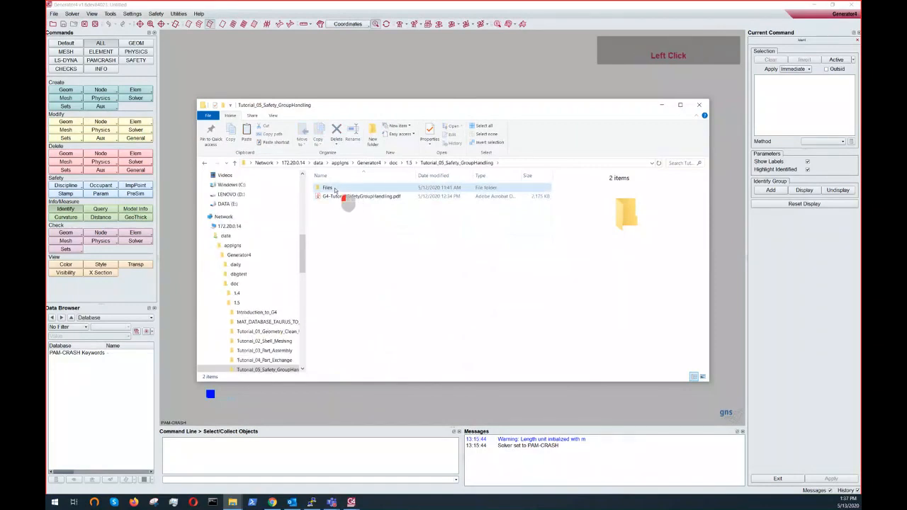
double_click(332, 188)
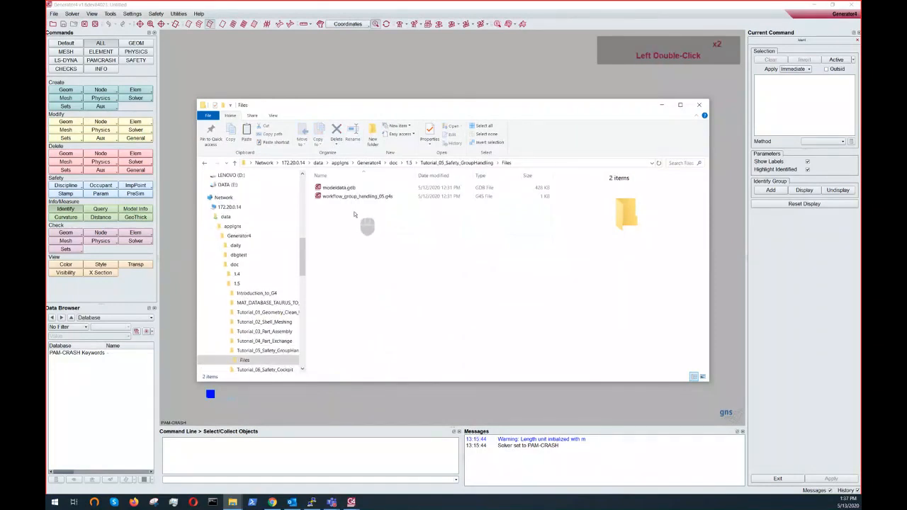
click(236, 164)
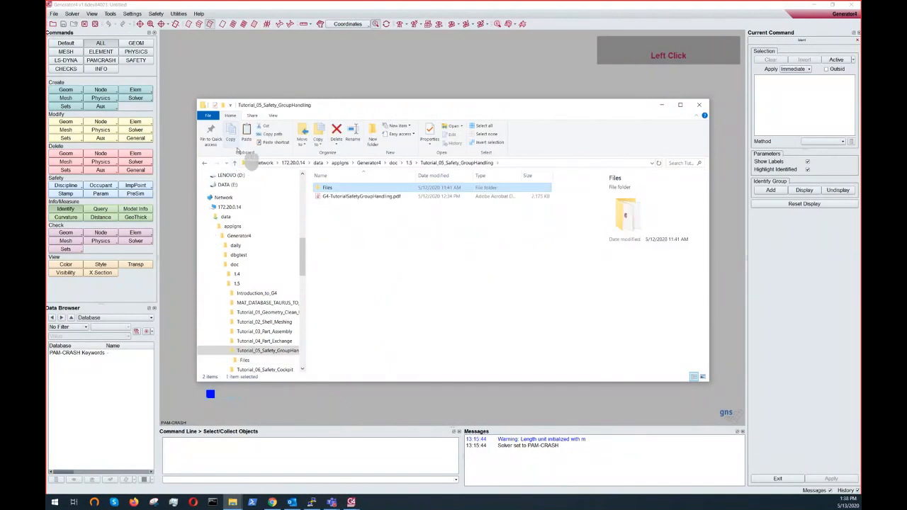
click(235, 164)
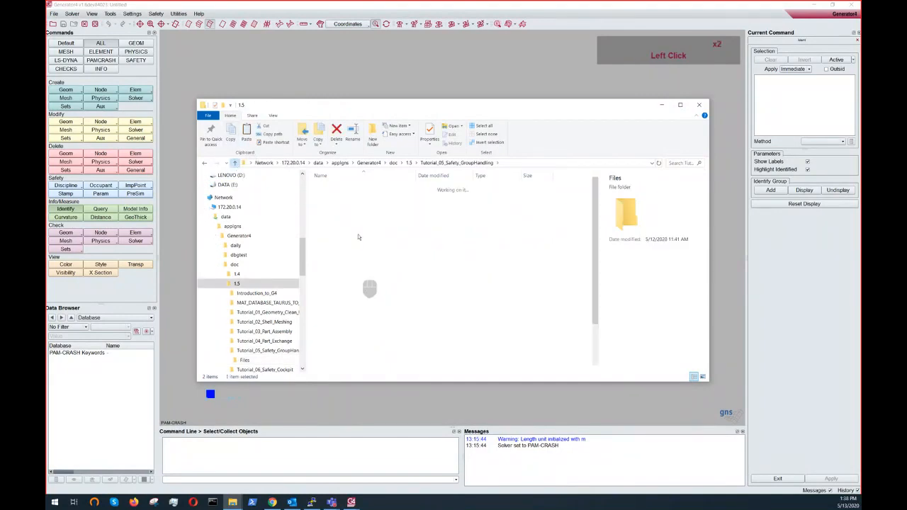
click(701, 106)
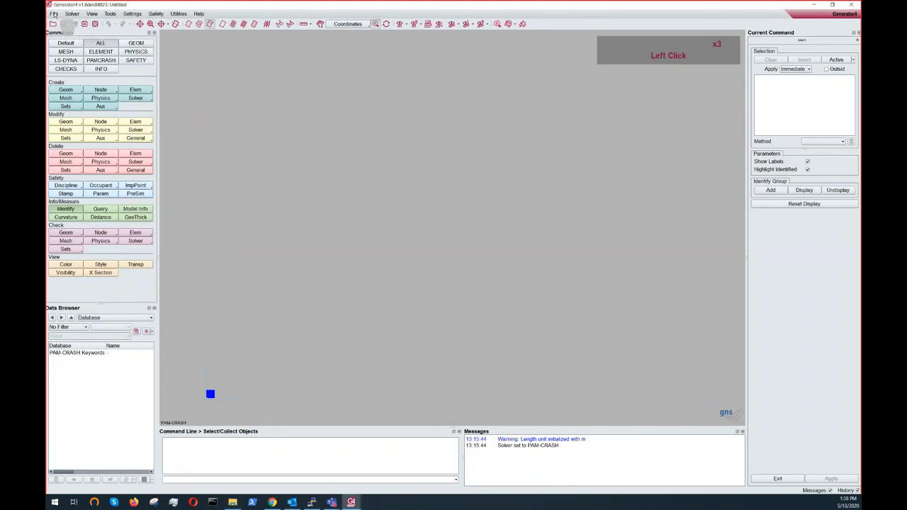
- Open the Generator4 database Introduction_Example.gdb from the 01_GUI_Introduction training folder
click(54, 14)
click(58, 24)
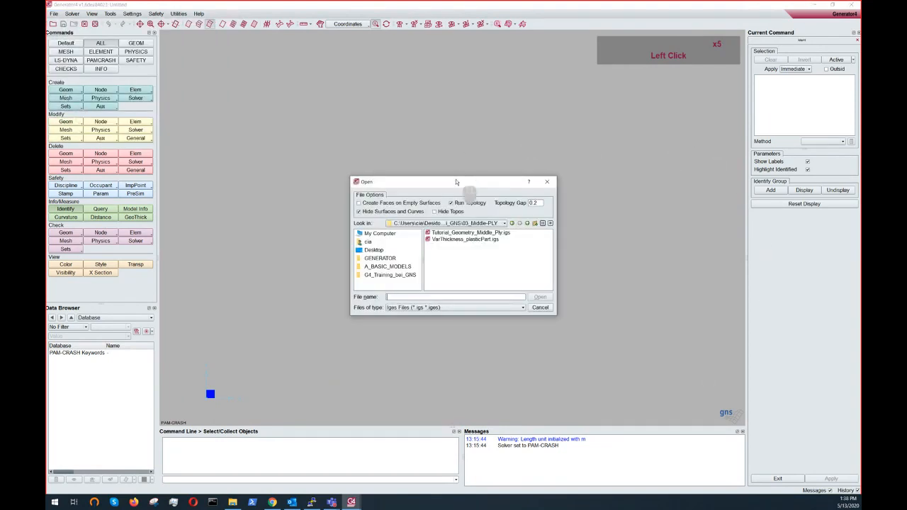
drag(461, 182, 441, 137)
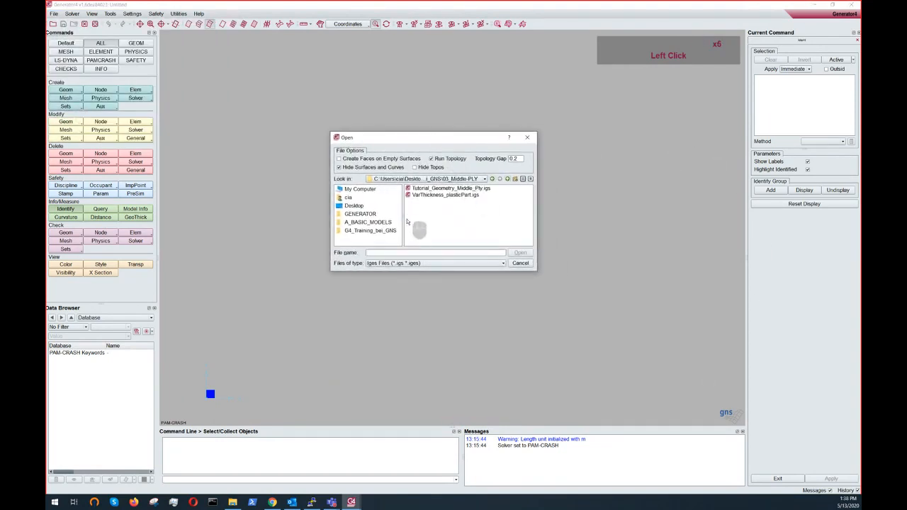
click(351, 232)
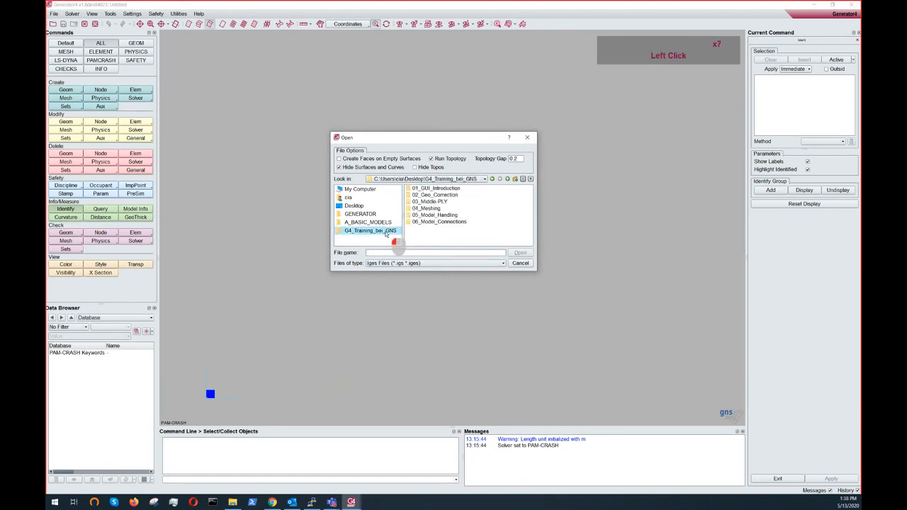
double_click(448, 188)
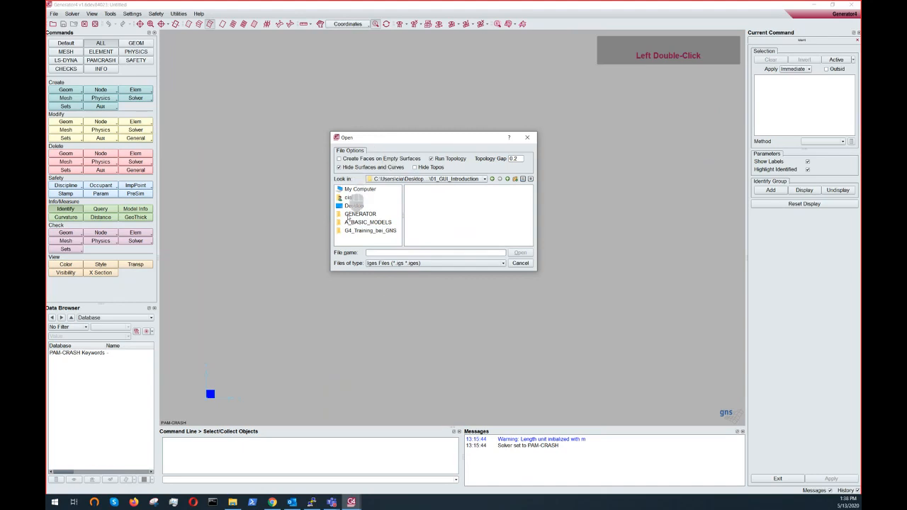
click(376, 266)
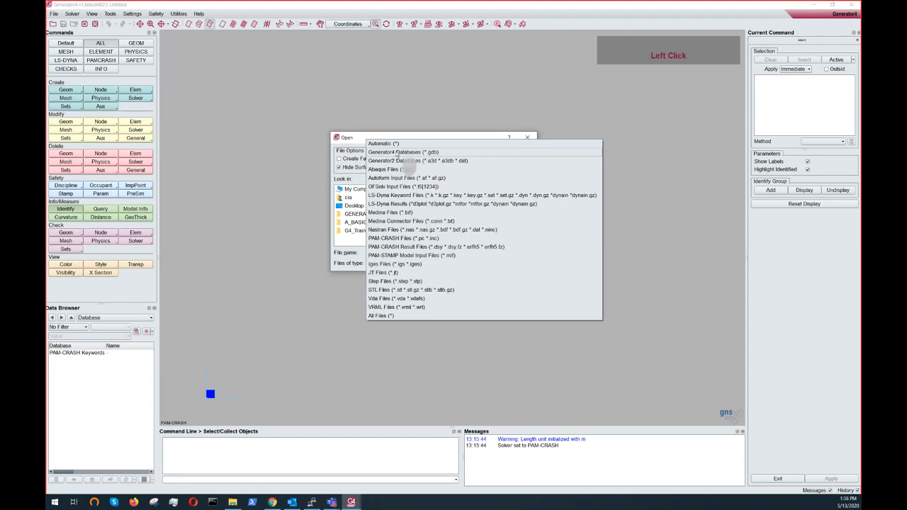
click(398, 154)
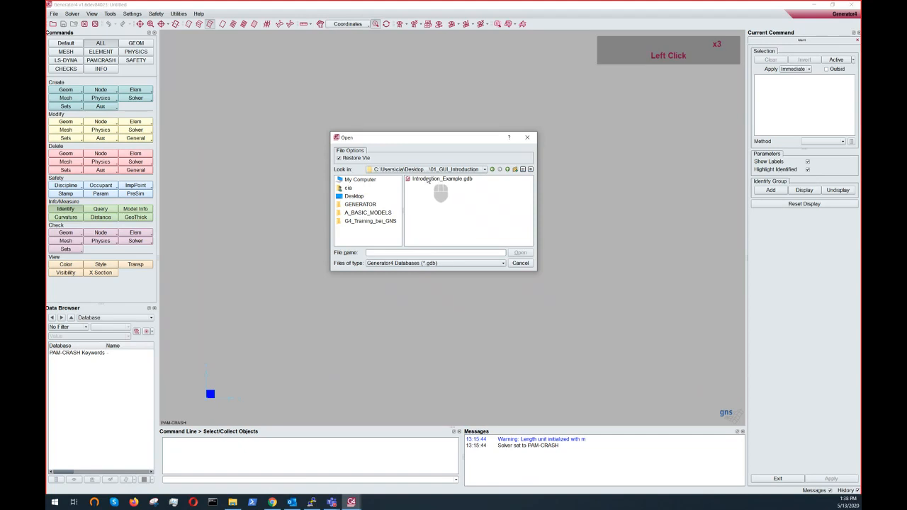
click(428, 179)
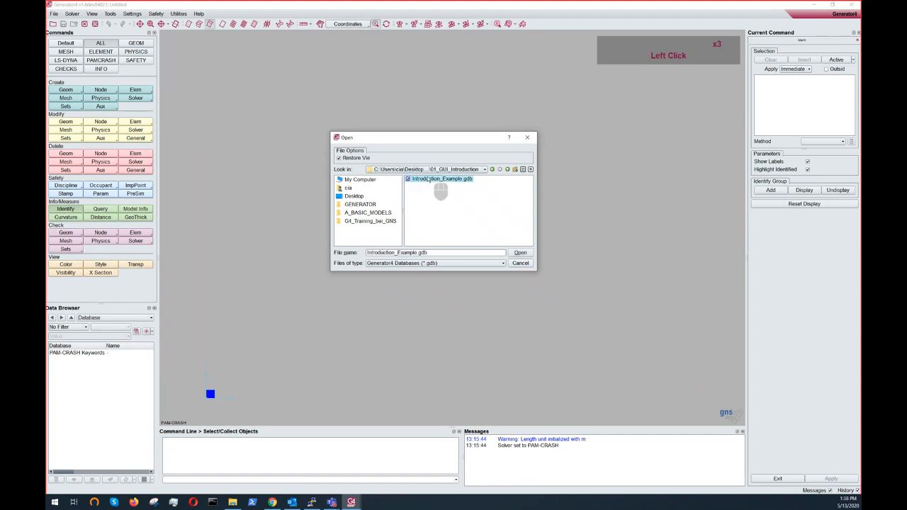
click(518, 254)
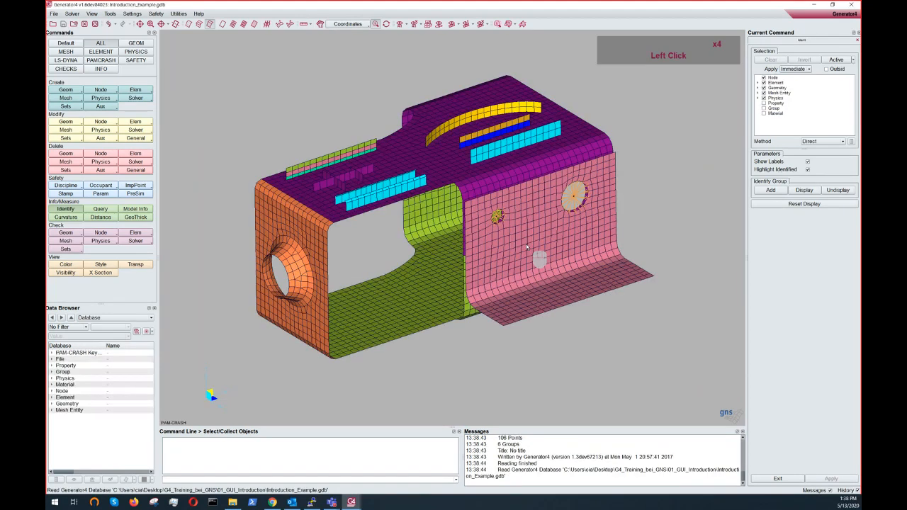
ctrl+drag(527, 246, 468, 313)
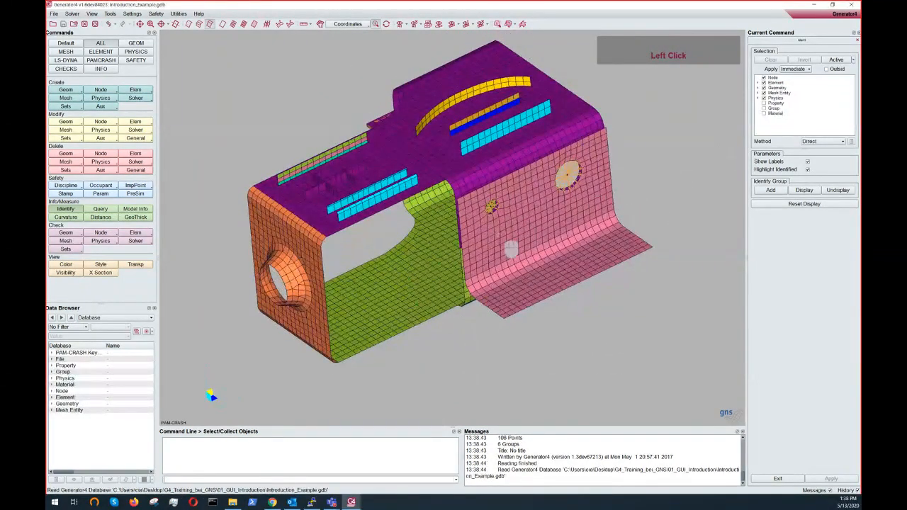
ctrl+drag(485, 252, 429, 211)
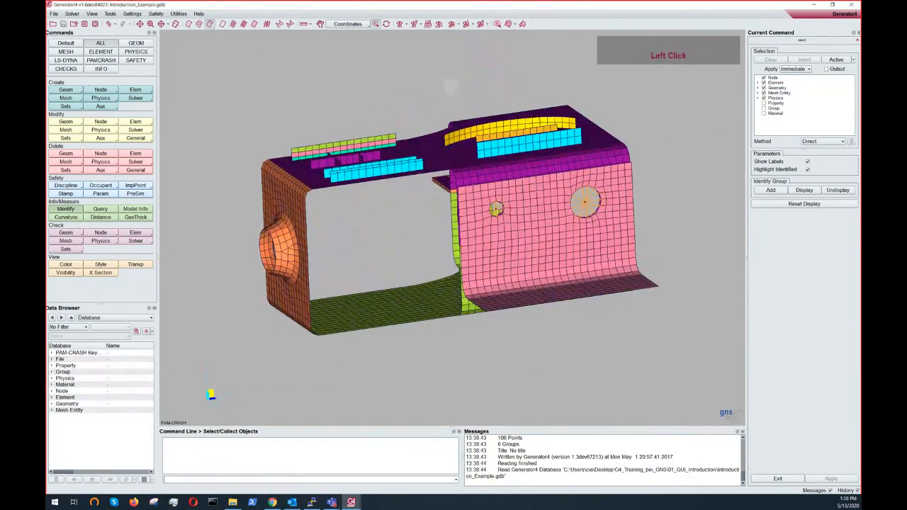
- Rotate the model and switch its display between wireframe and shaded styles
ctrl+drag(426, 154, 557, 127)
ctrl+right_drag(557, 126, 504, 151)
ctrl+middle_drag(504, 151, 484, 148)
ctrl+drag(484, 149, 271, 62)
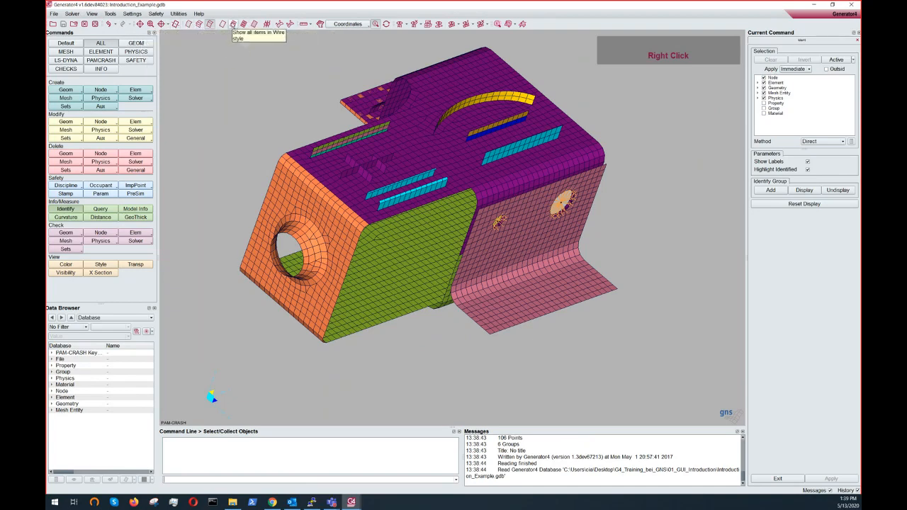
click(233, 24)
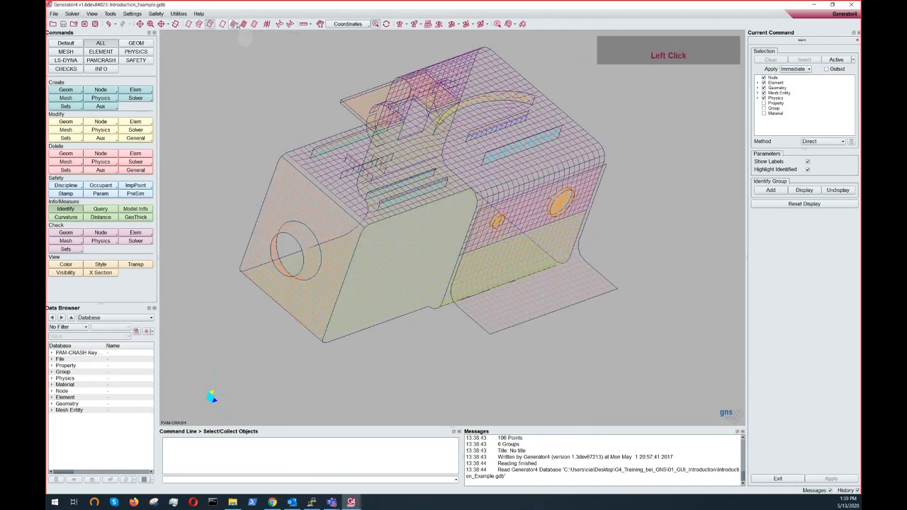
click(254, 24)
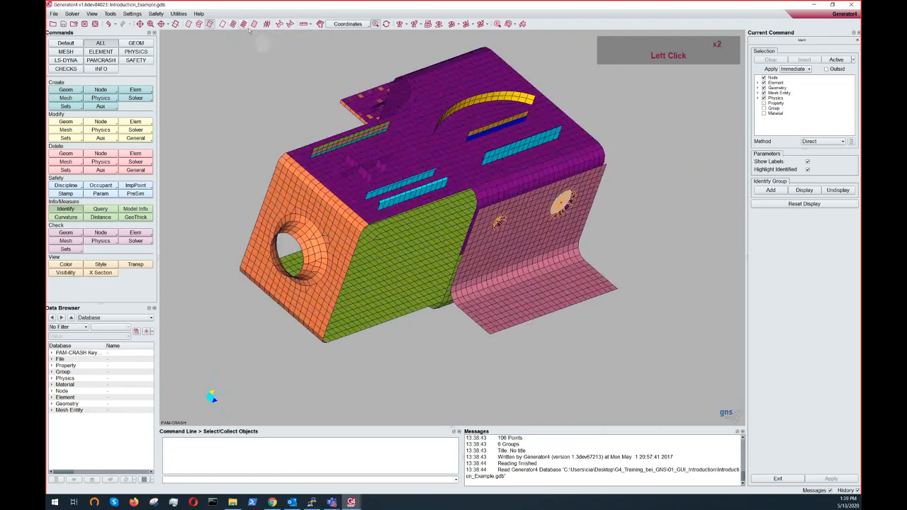
click(242, 24)
- Use Picked Point Display to show the coordinates of two nodes on the model's top surface
click(338, 24)
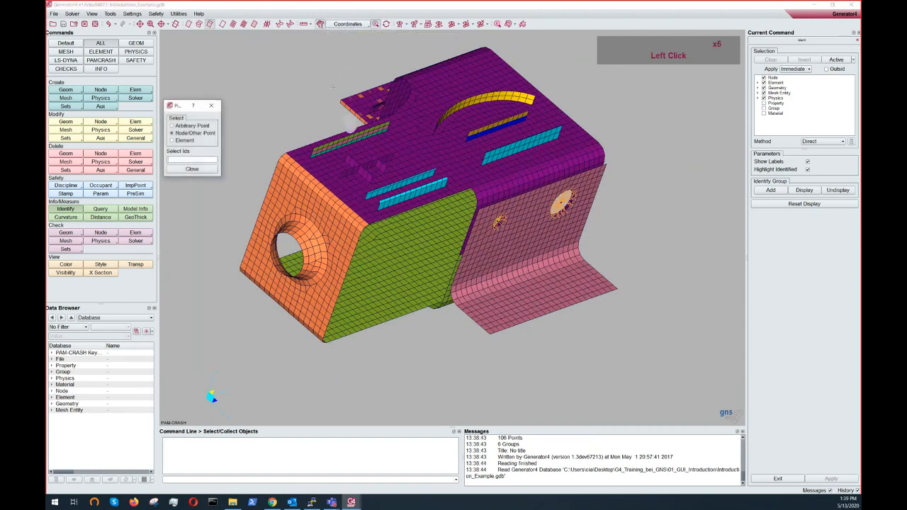
click(398, 136)
click(402, 154)
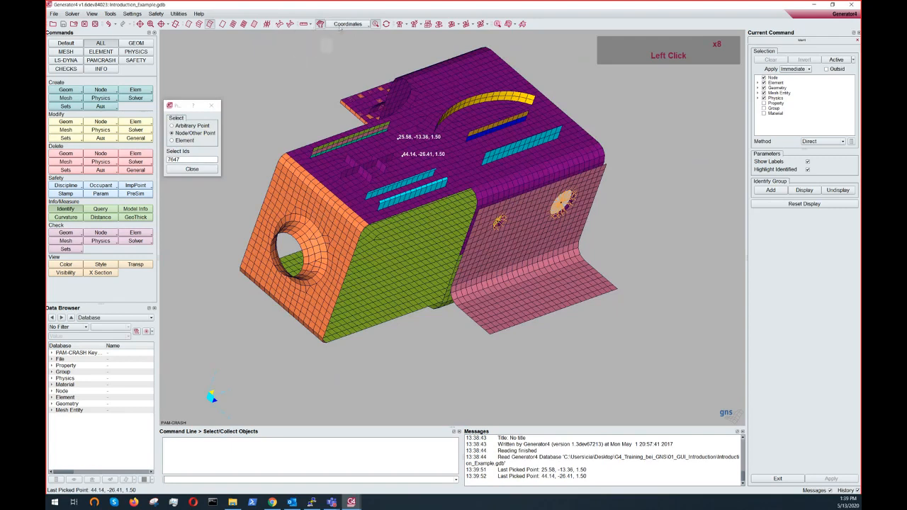
click(339, 26)
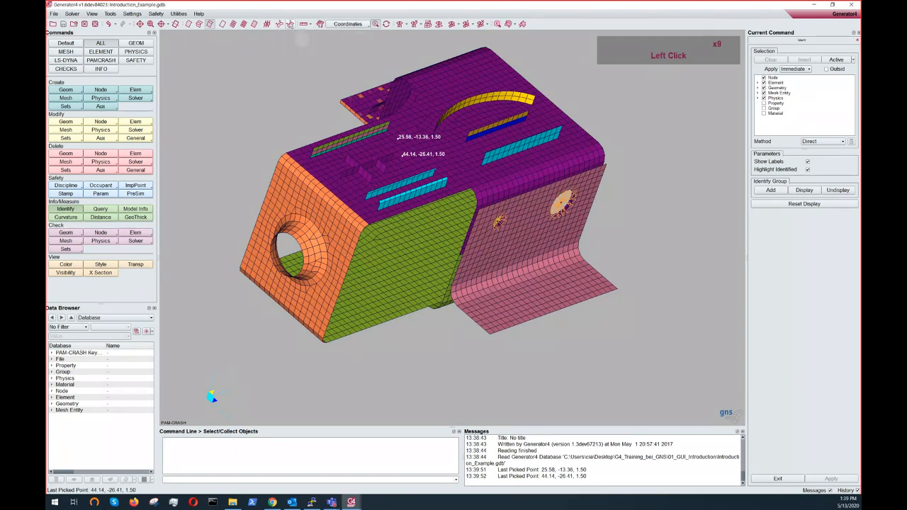
- Toggle the element normals display and the element quality display on and off
click(280, 24)
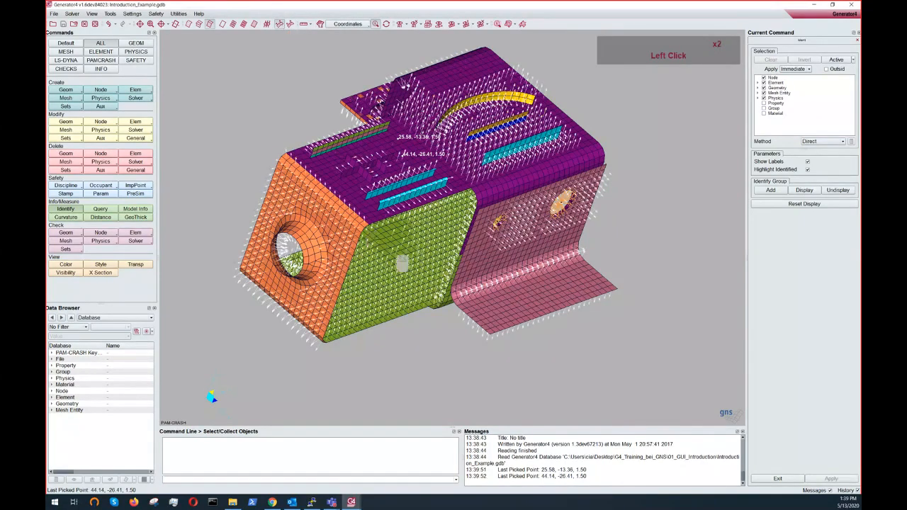
click(280, 24)
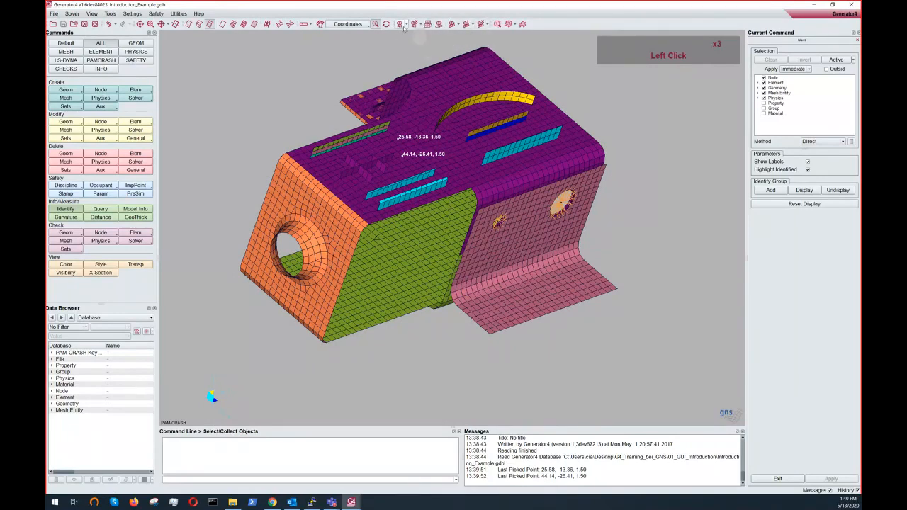
click(509, 24)
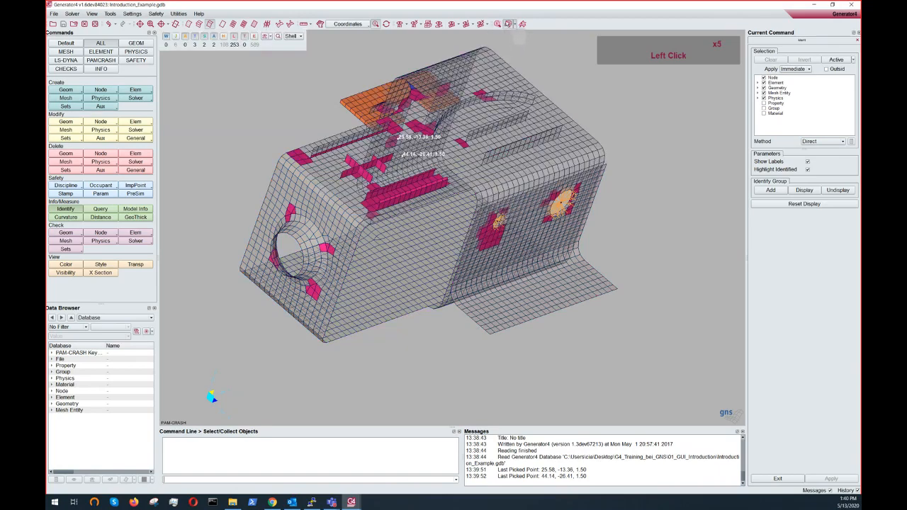
click(523, 25)
click(523, 25)
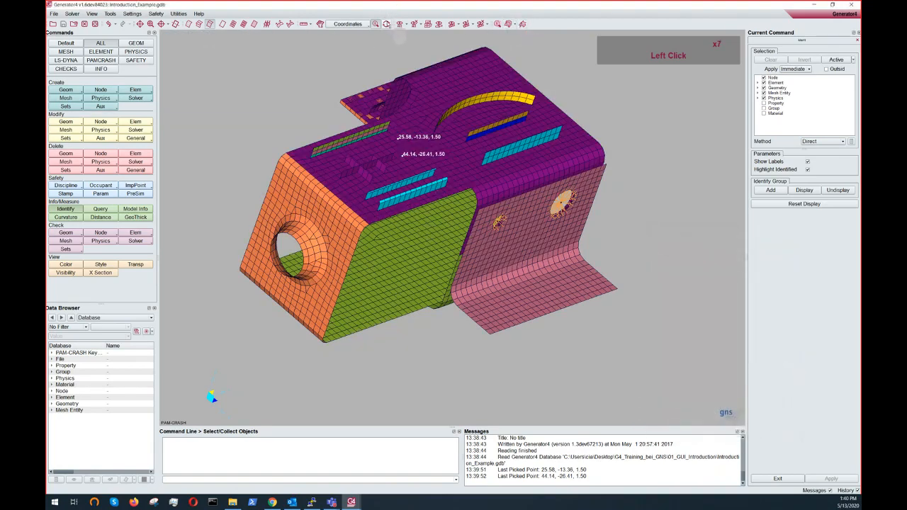
click(386, 24)
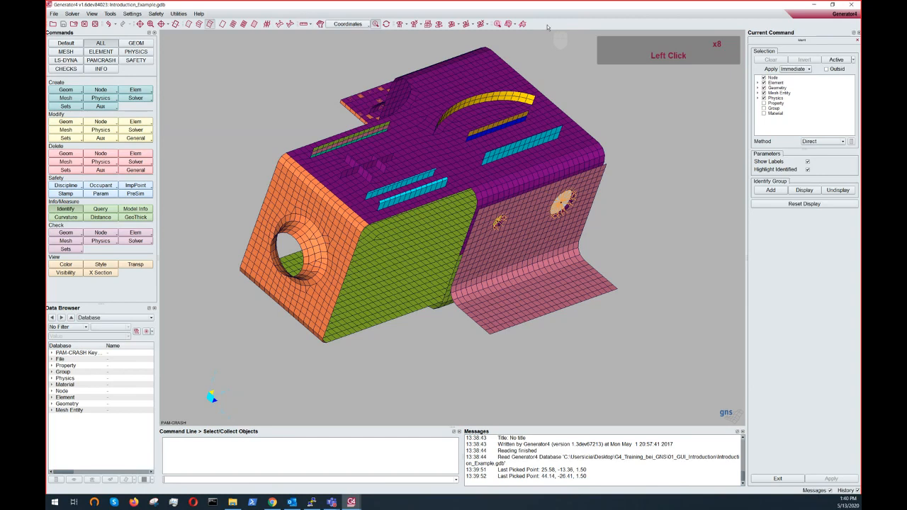
click(126, 14)
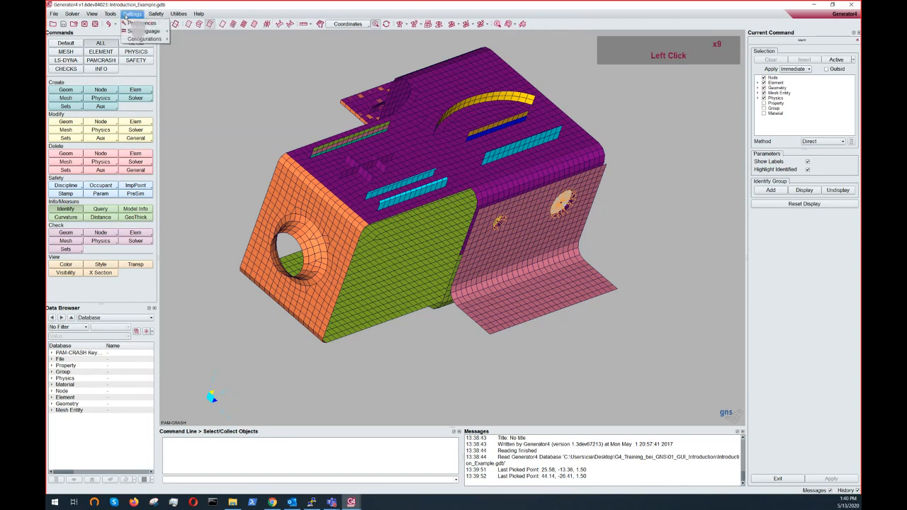
click(136, 23)
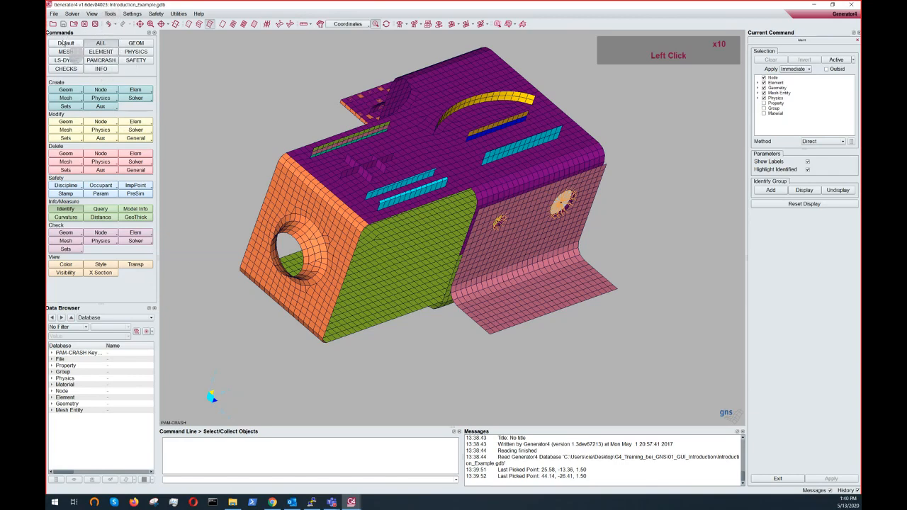
- Switch between the ALL and Default command pages and inspect the Modify Elements testing options
click(64, 43)
click(101, 43)
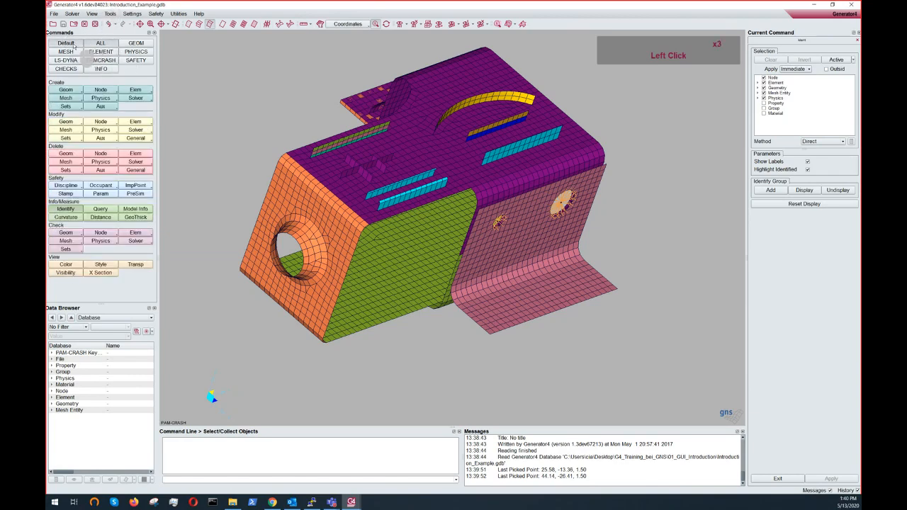
click(79, 44)
click(86, 44)
click(71, 44)
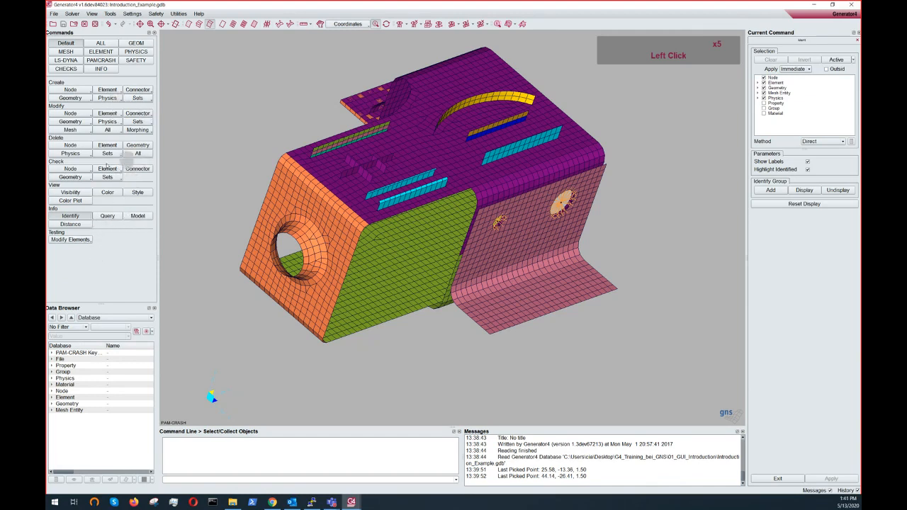
click(81, 239)
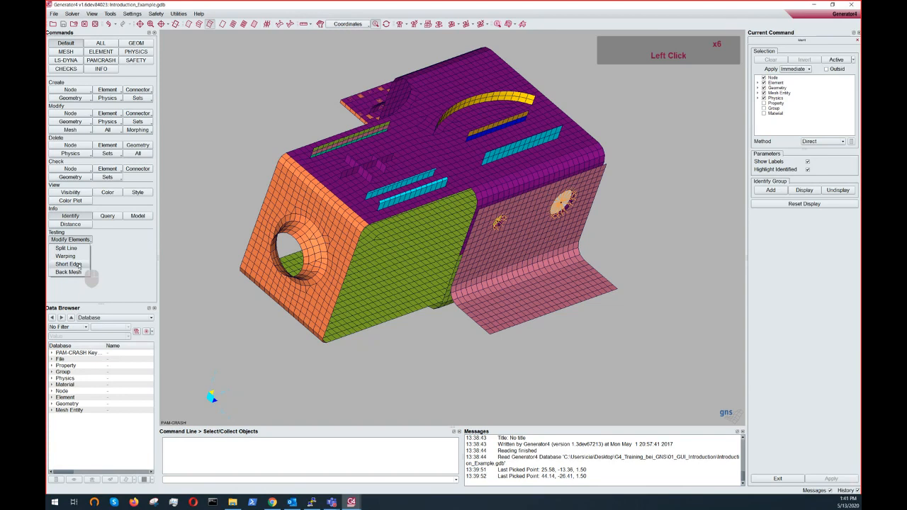
click(81, 241)
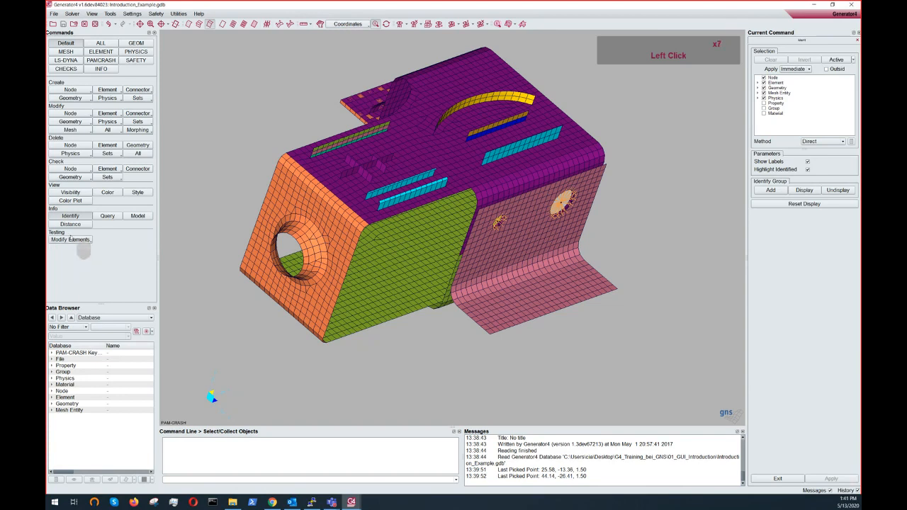
click(91, 44)
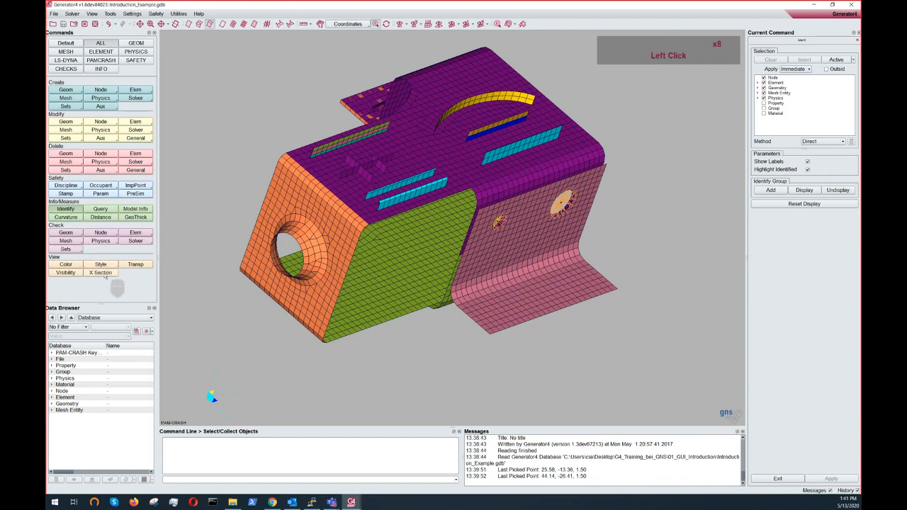
- Browse the PAMCRASH, PHYSICS, GEOM, MESH and ELEMENT command pages
click(97, 61)
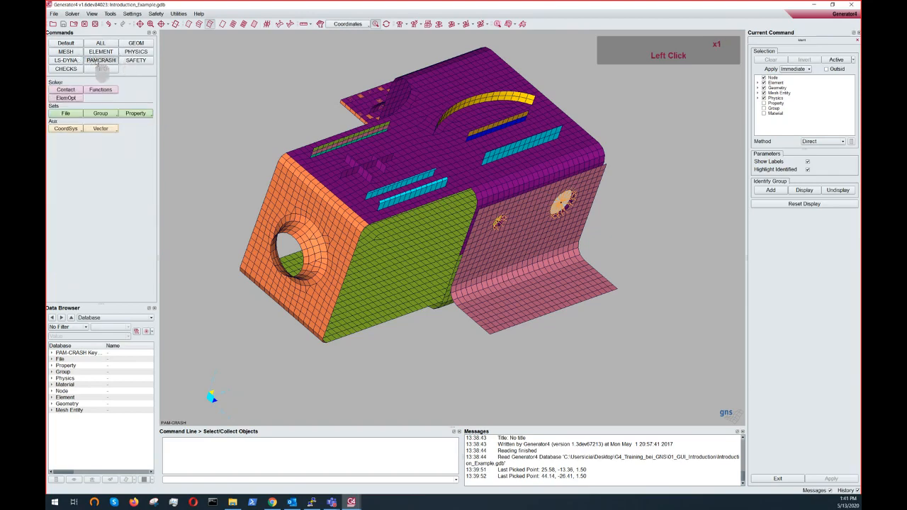
click(137, 60)
click(136, 60)
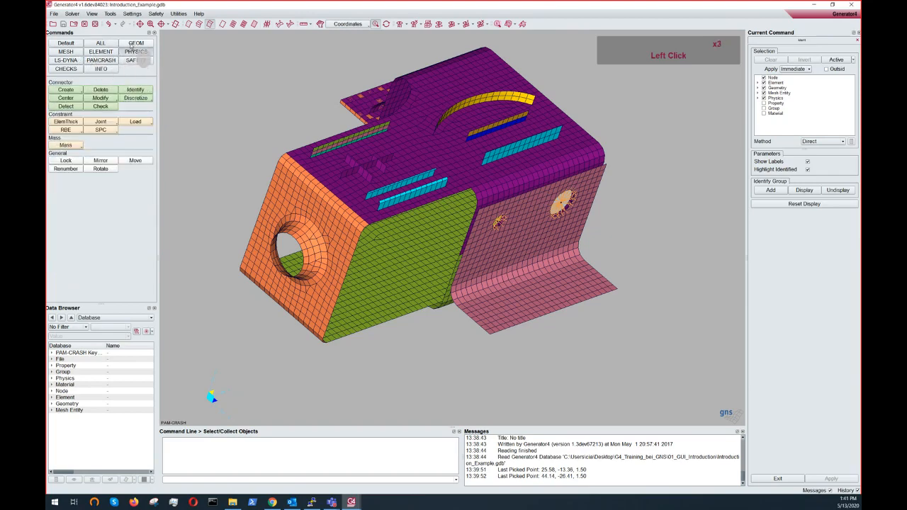
click(132, 45)
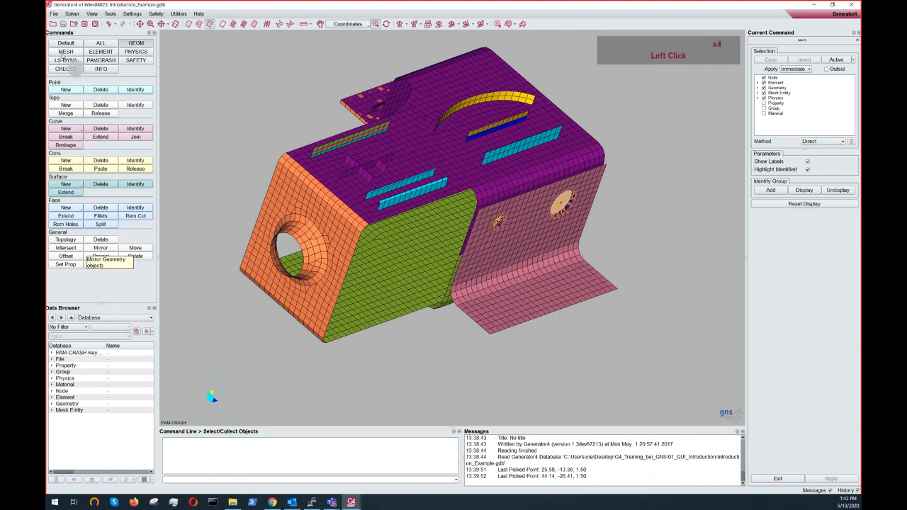
click(65, 53)
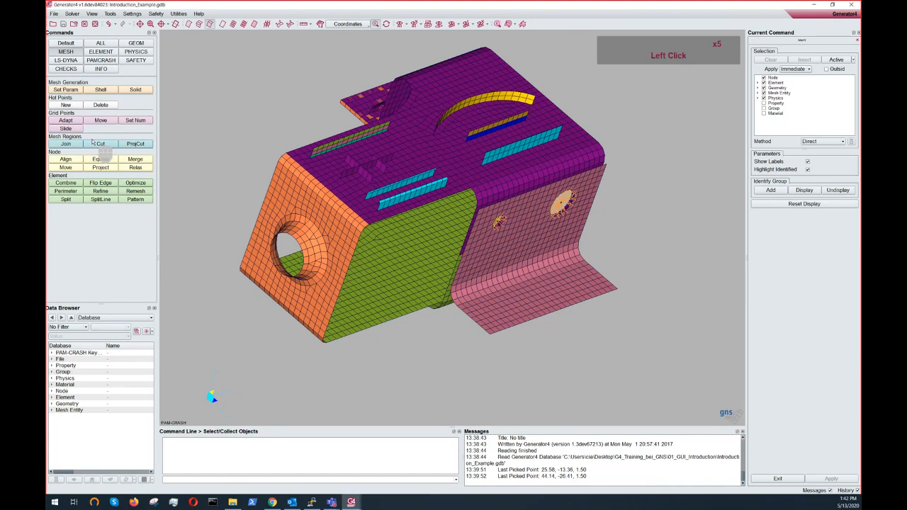
click(92, 51)
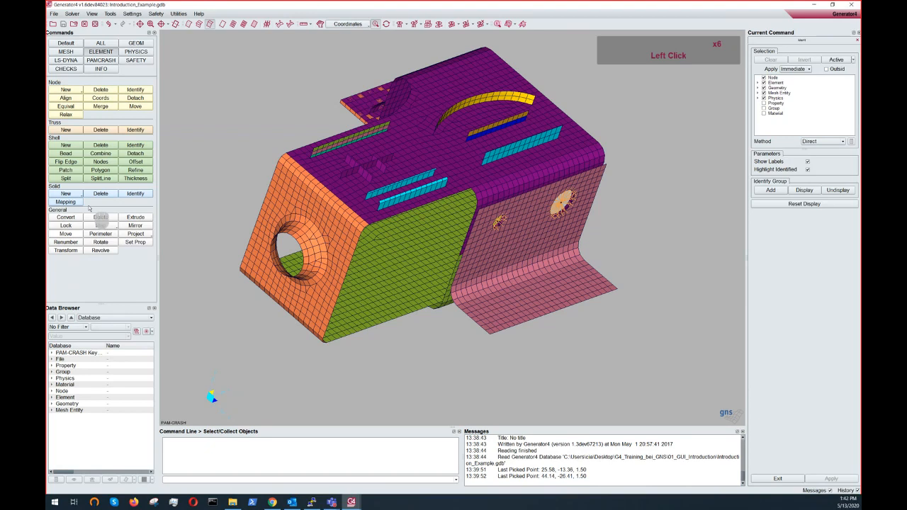
click(142, 62)
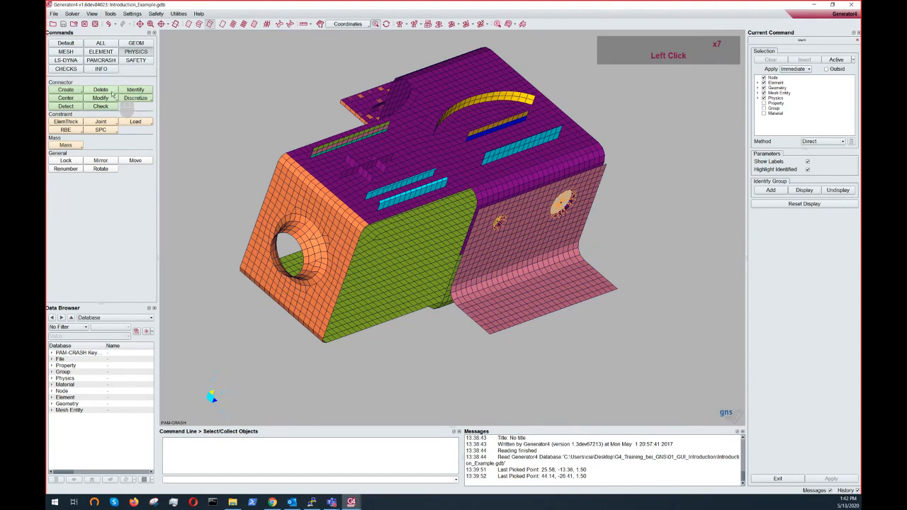
- Compare the LS-DYNA and PAMCRASH command pages, then browse the SAFETY, CHECKS, INFO and GEOM pages
click(76, 61)
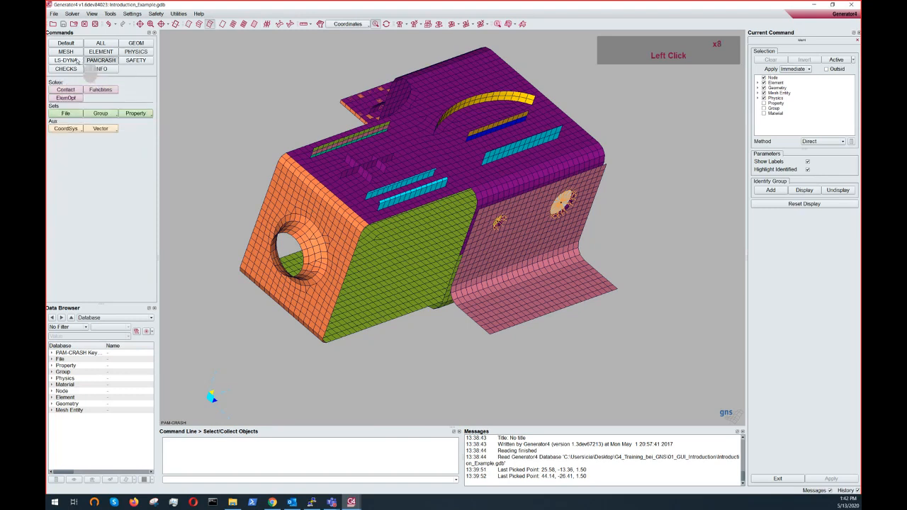
click(76, 61)
click(91, 63)
click(78, 61)
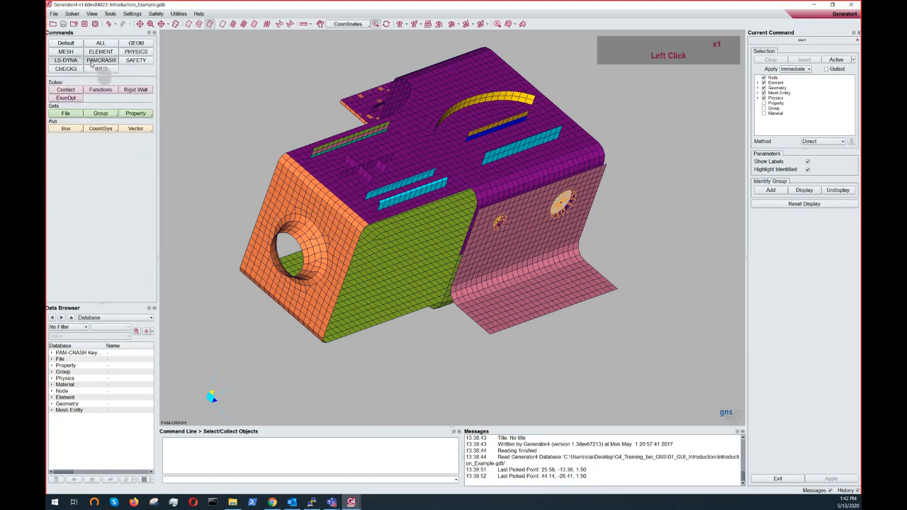
click(91, 64)
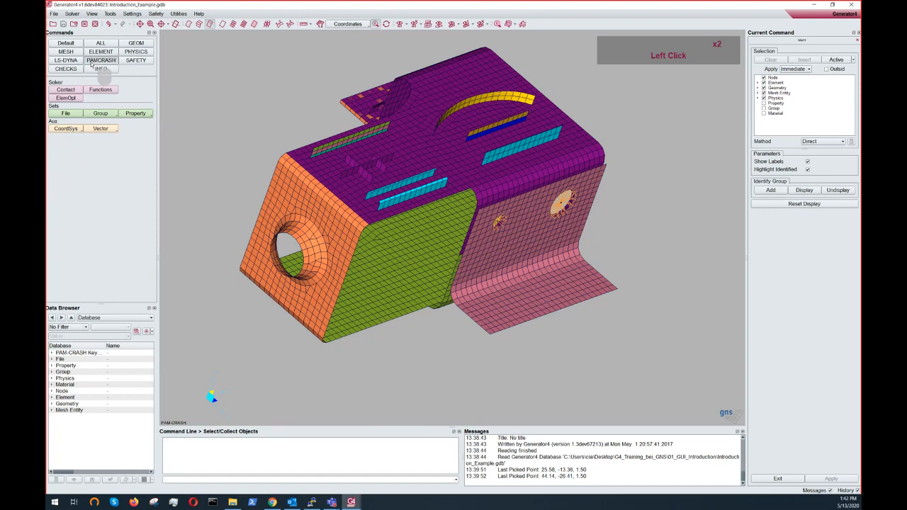
click(135, 60)
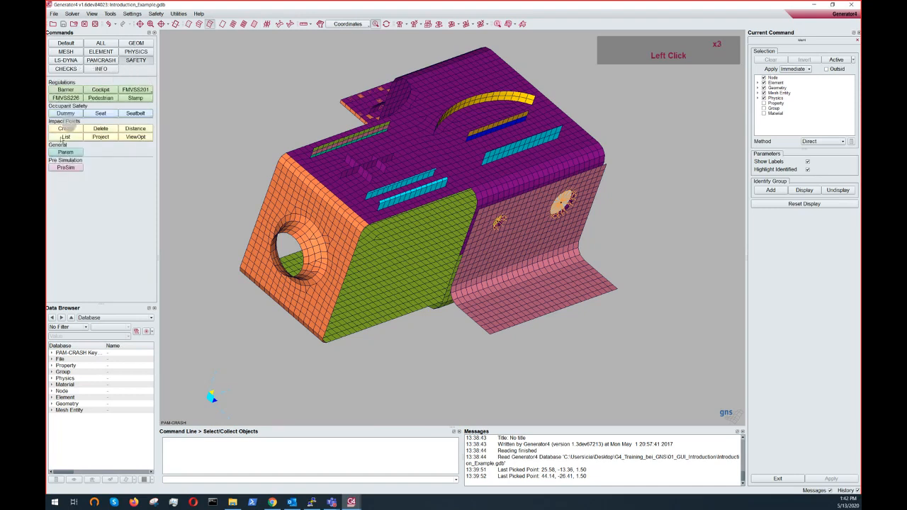
click(73, 71)
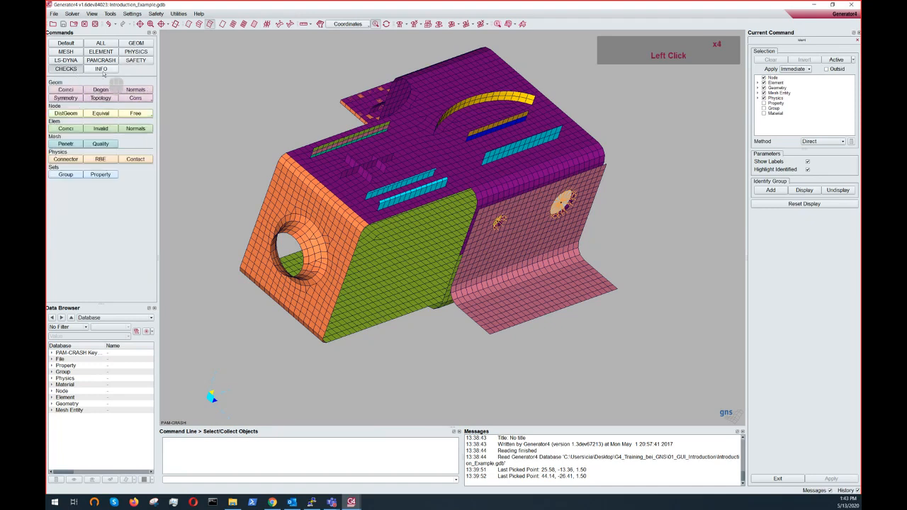
click(97, 70)
click(76, 70)
click(98, 70)
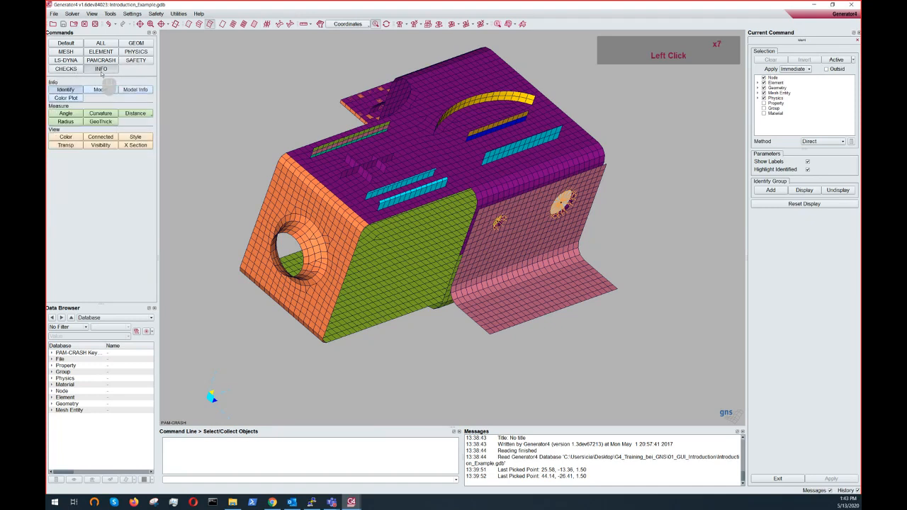
click(136, 43)
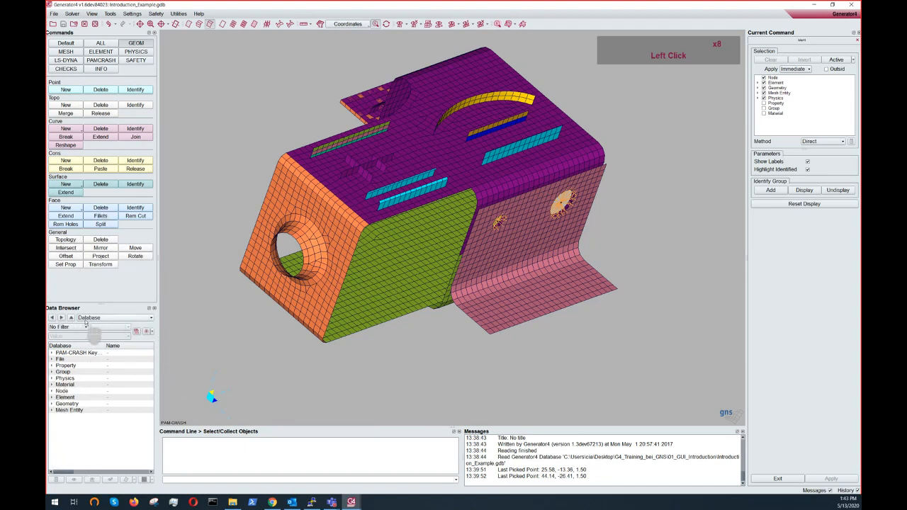
- Enlarge the Data Browser and expand the File entry to view its files, then collapse it
drag(98, 304, 92, 283)
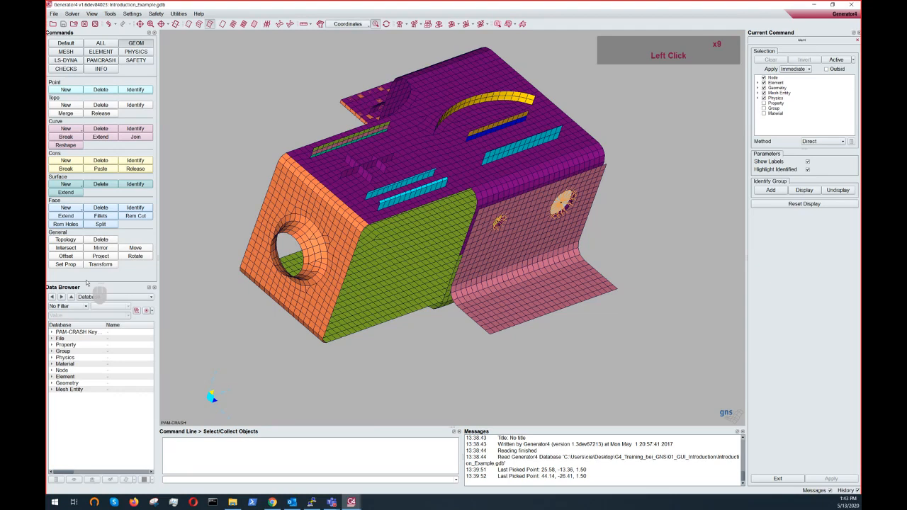
click(52, 339)
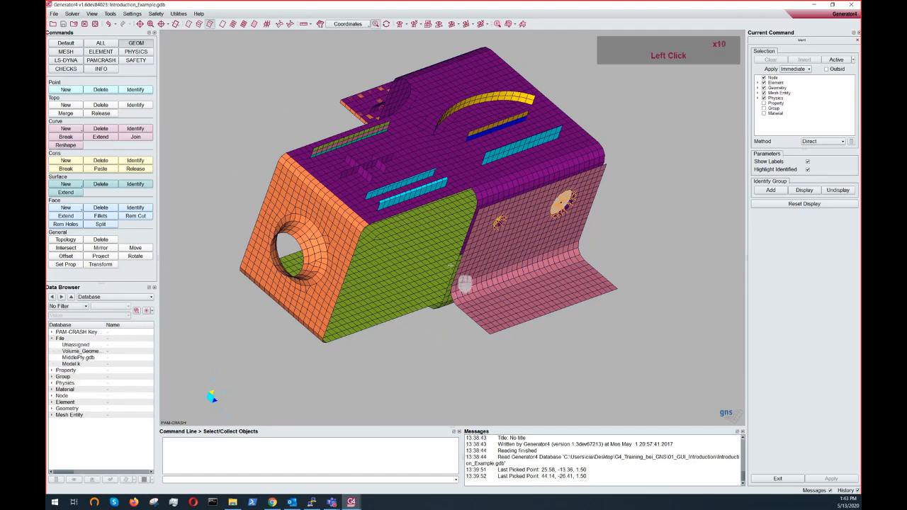
ctrl+drag(460, 280, 389, 329)
click(52, 339)
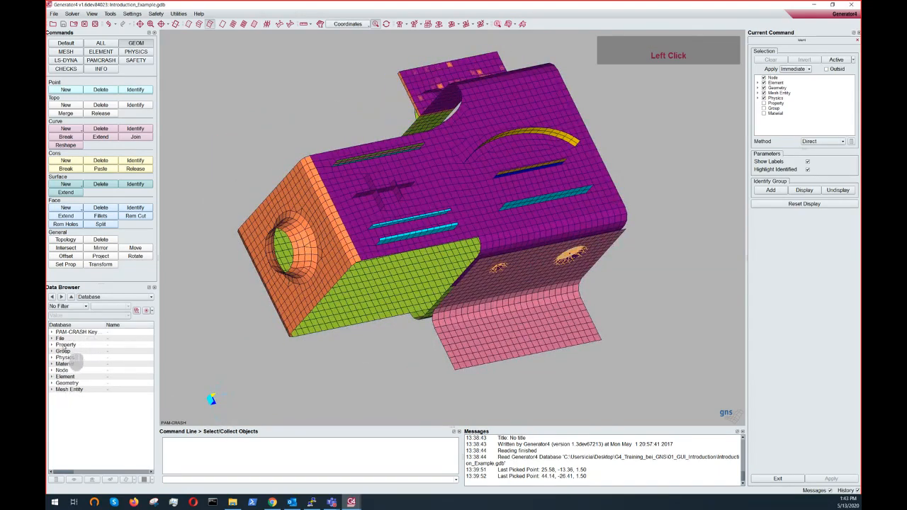
- Browse the Property, Group and Material lists in the Data Browser, ending on the Property list
double_click(64, 345)
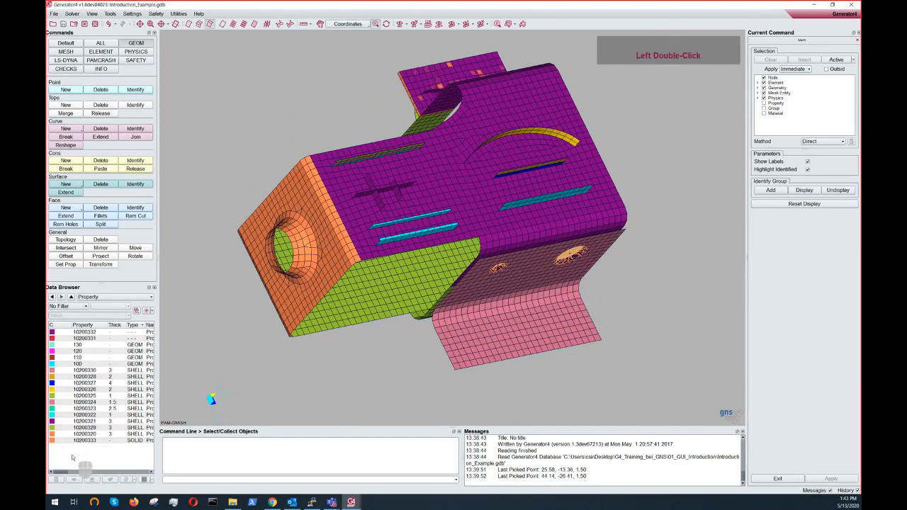
click(71, 297)
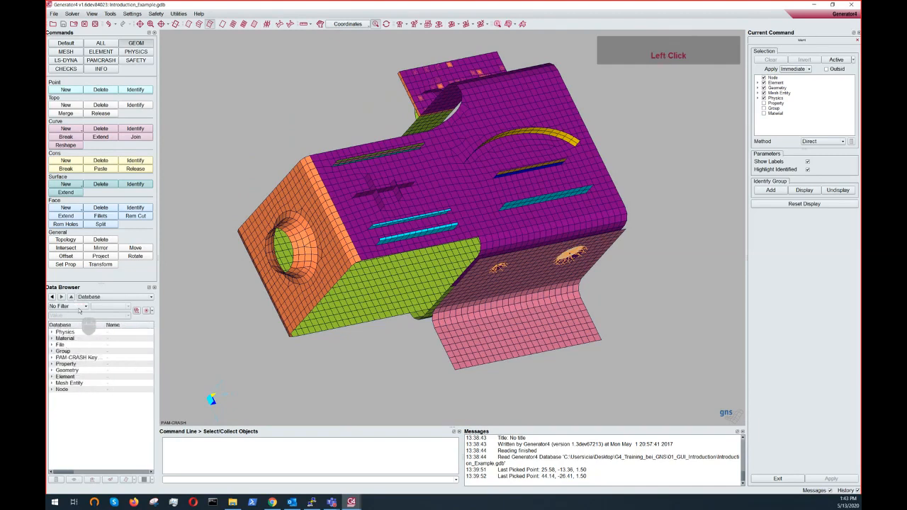
click(88, 298)
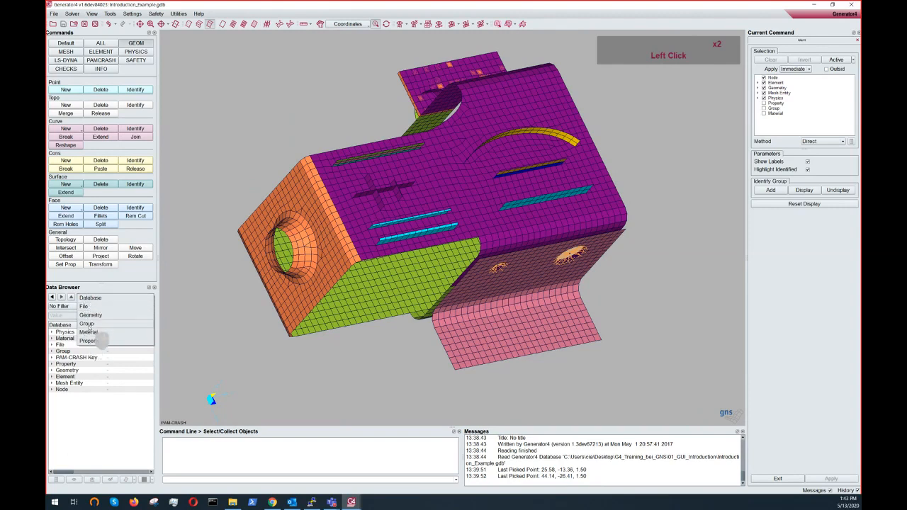
click(88, 324)
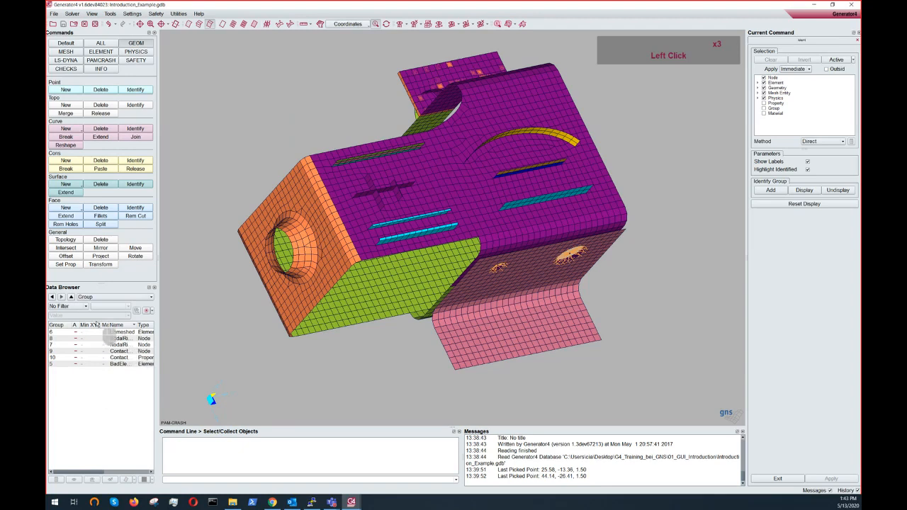
click(100, 298)
click(100, 306)
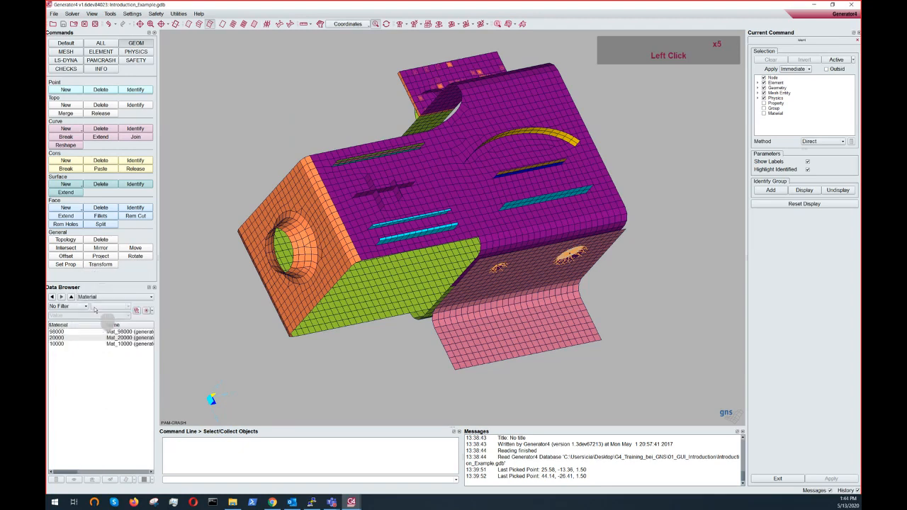
click(98, 299)
click(104, 316)
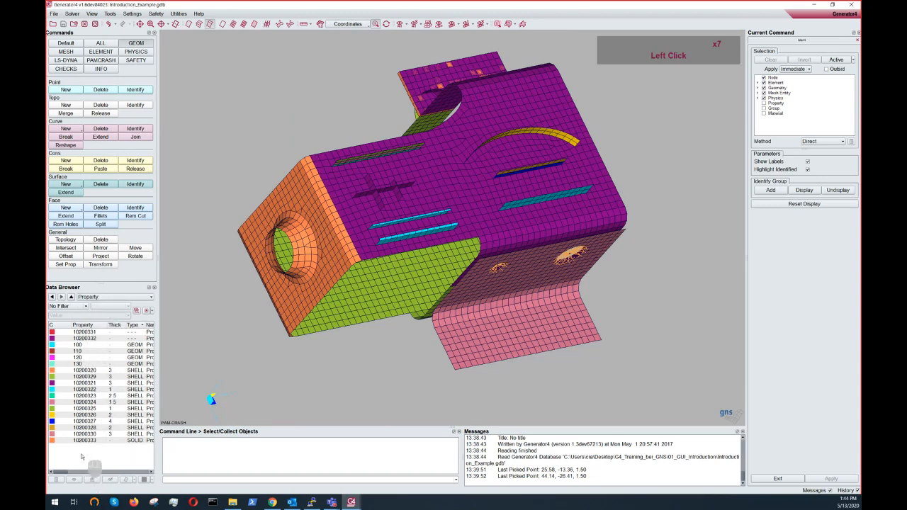
- Undock the Data Browser, enlarge it to show all property columns, then dock it back
drag(63, 471, 56, 470)
double_click(94, 289)
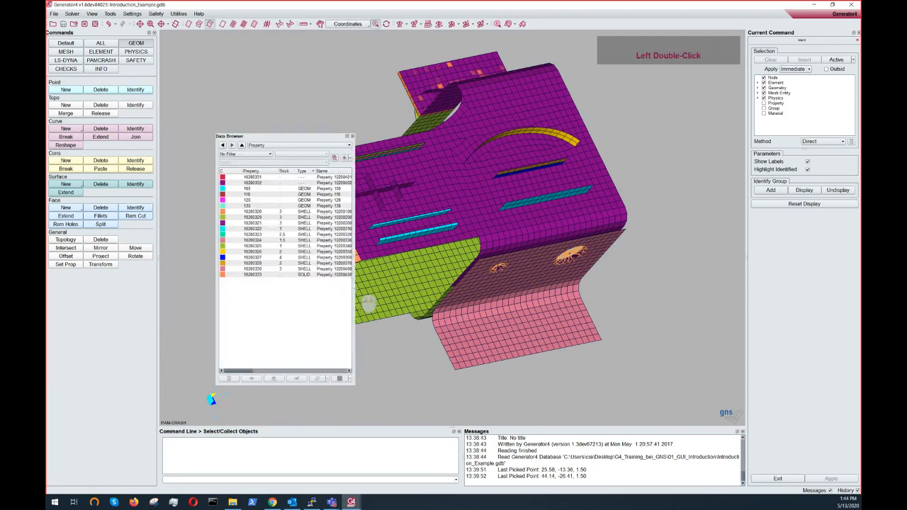
click(364, 297)
click(362, 292)
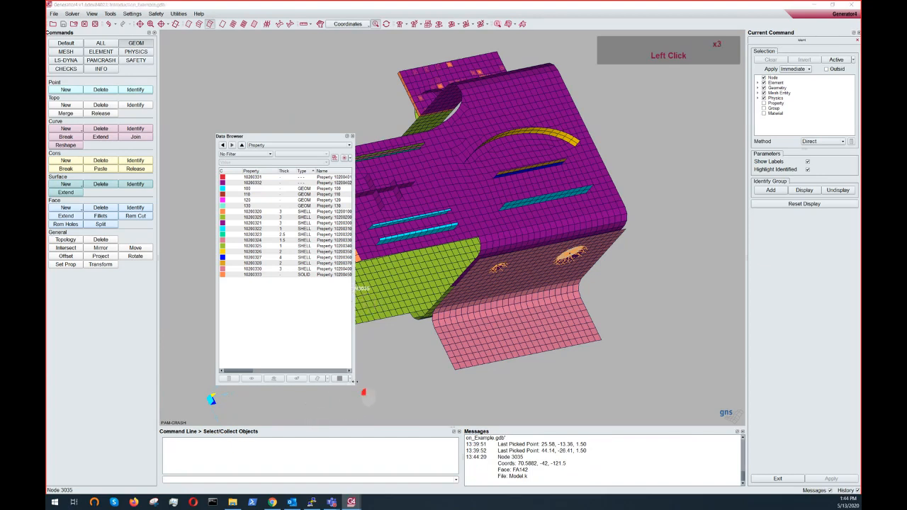
drag(355, 380, 610, 349)
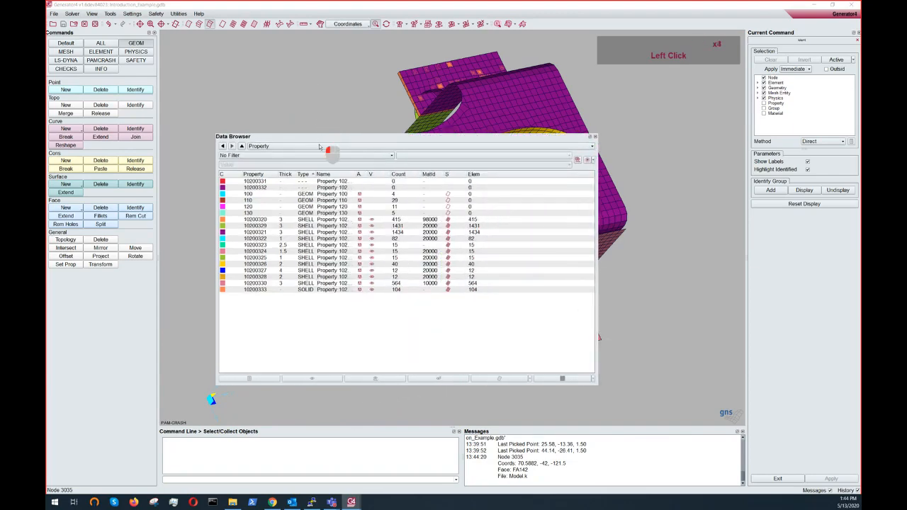
drag(319, 147, 310, 173)
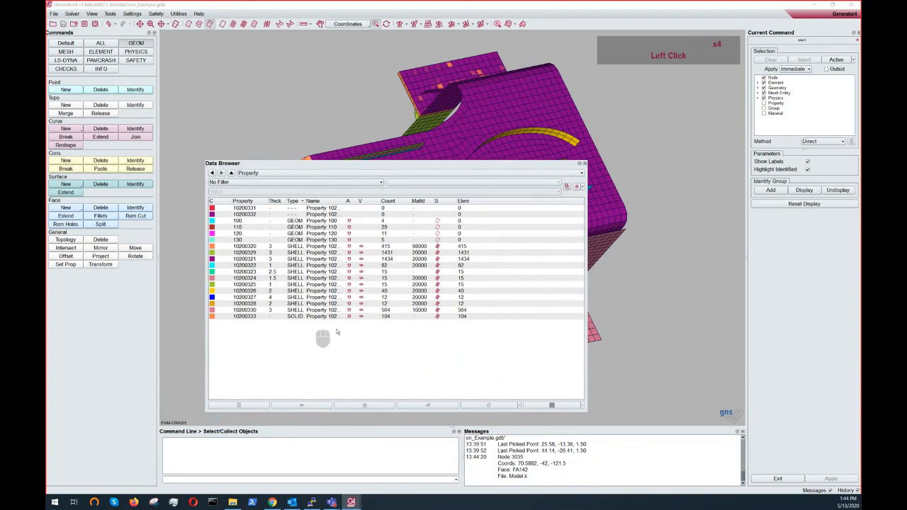
double_click(350, 165)
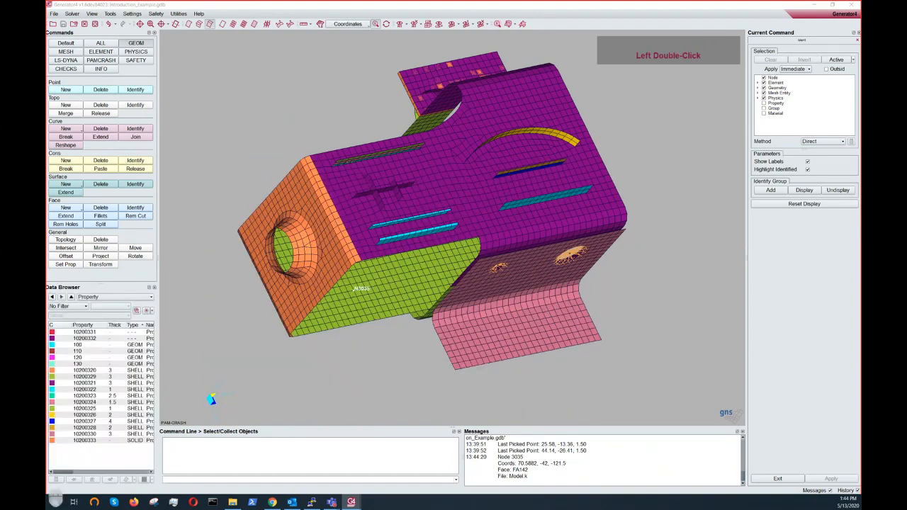
double_click(129, 287)
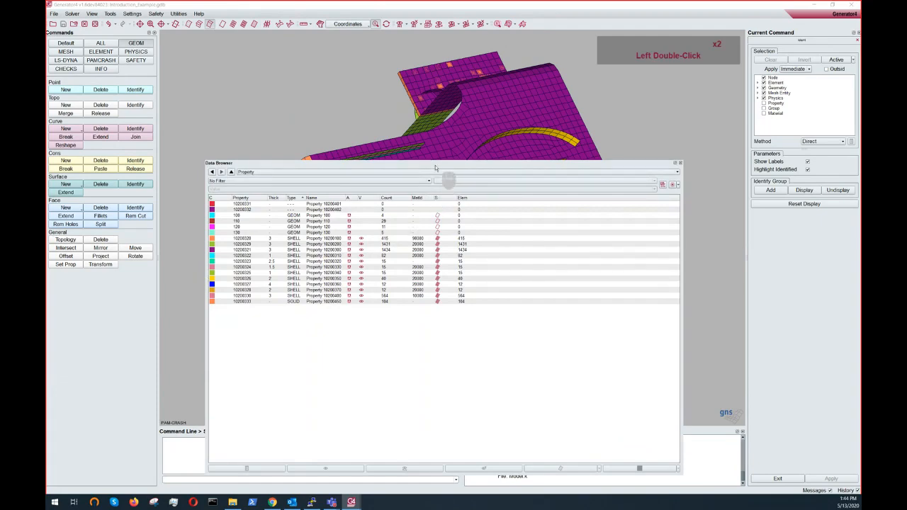
click(436, 168)
double_click(436, 168)
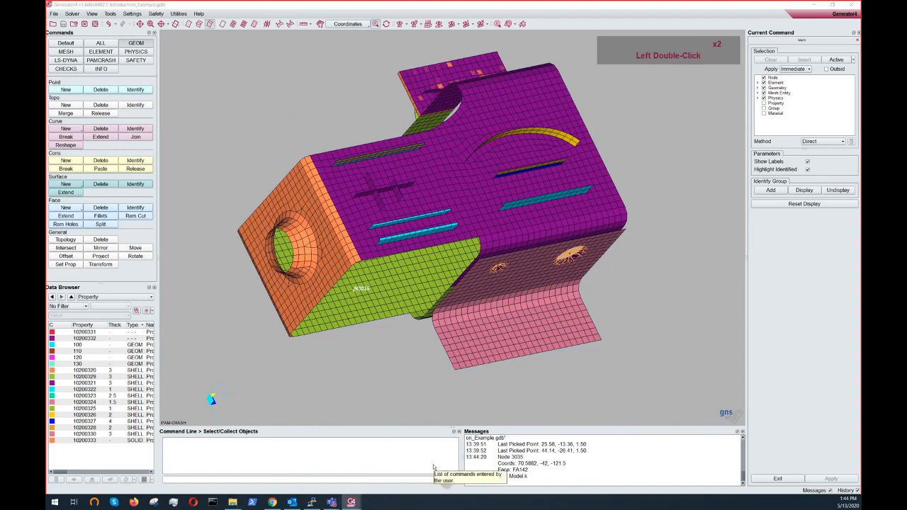
- Enter the command era all to hide the model, then add all to show everything again
click(341, 478)
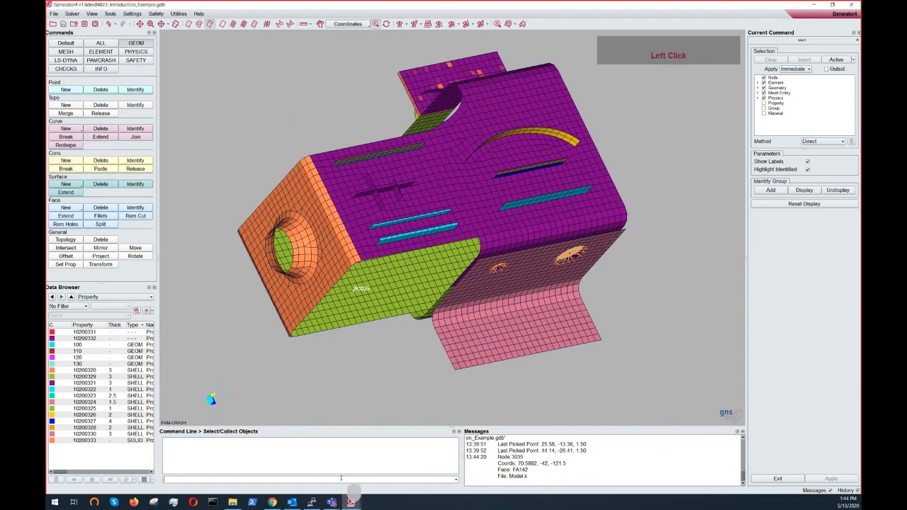
text(era all)
key(Return)
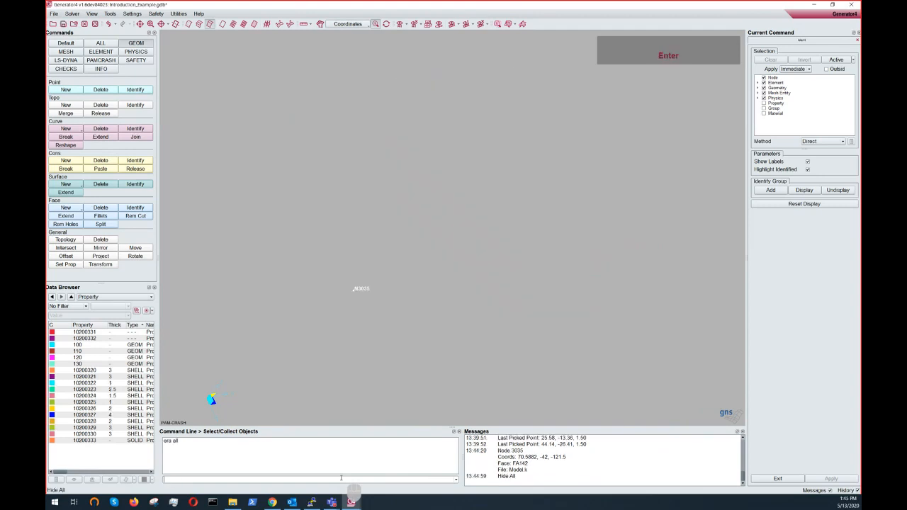
text(add all)
key(Return)
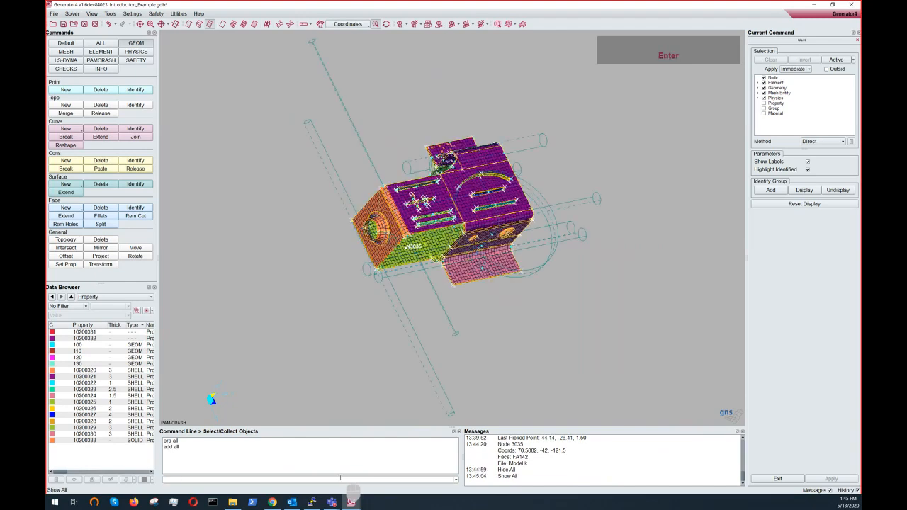
- Re-run era all and add all from the command history and widen the Messages panel
click(170, 441)
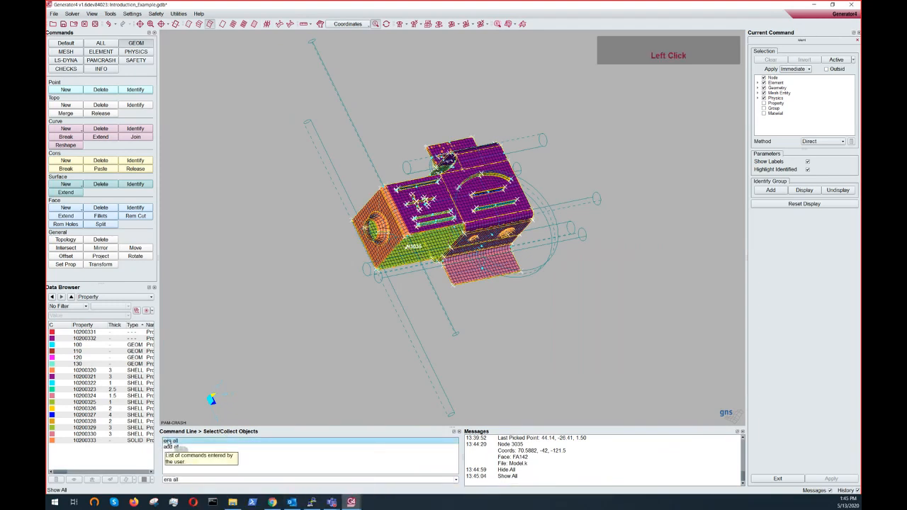
double_click(169, 441)
double_click(169, 447)
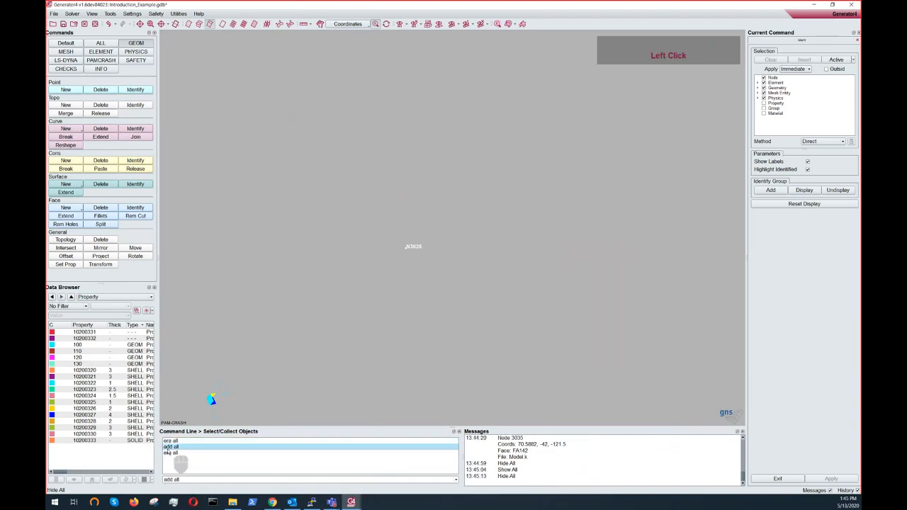
click(279, 480)
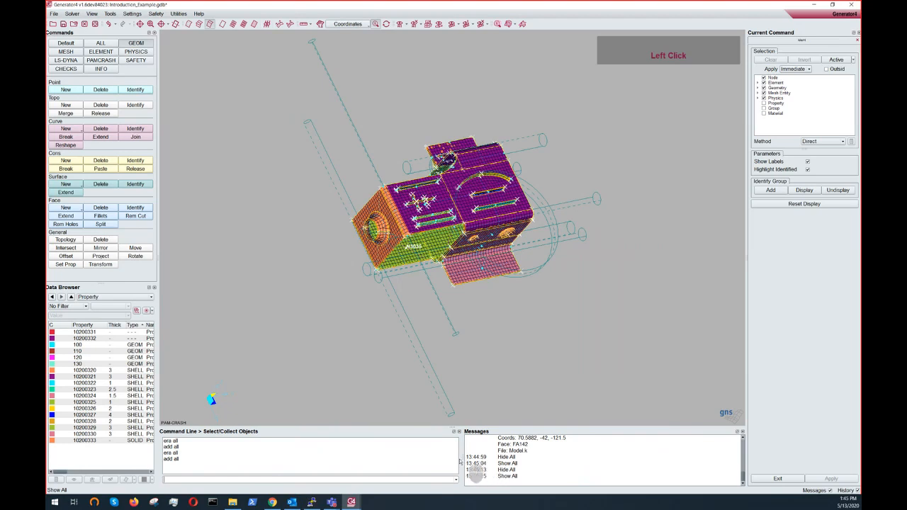
drag(462, 457, 418, 458)
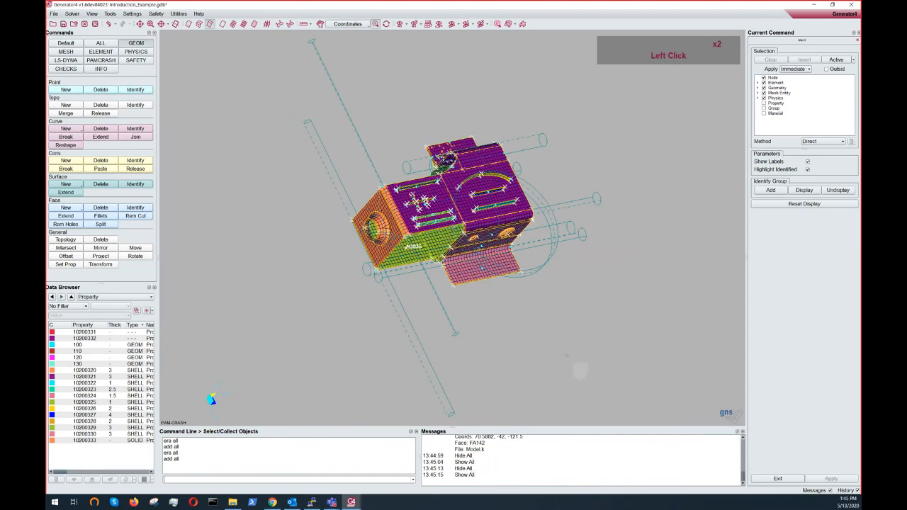
- Open the Delete, Rotate and Move commands so they stack in the Current Command area
click(819, 373)
click(101, 240)
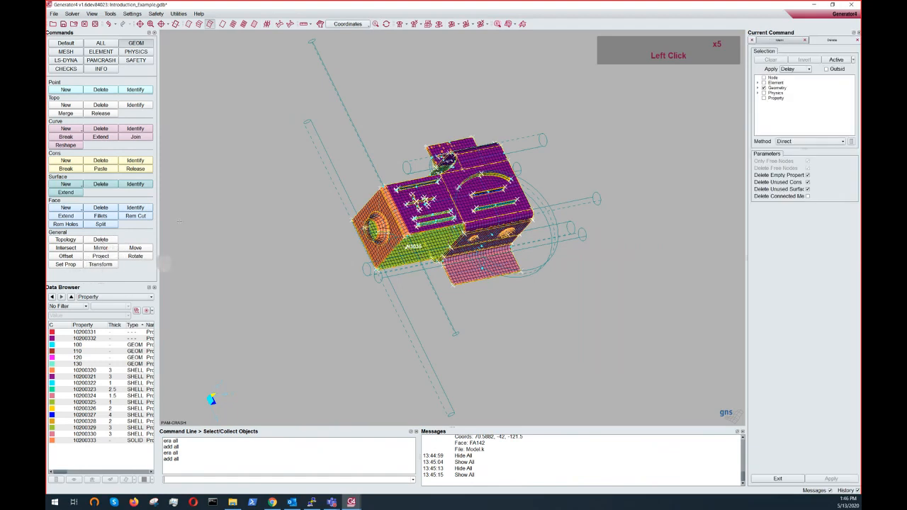
click(135, 256)
click(135, 247)
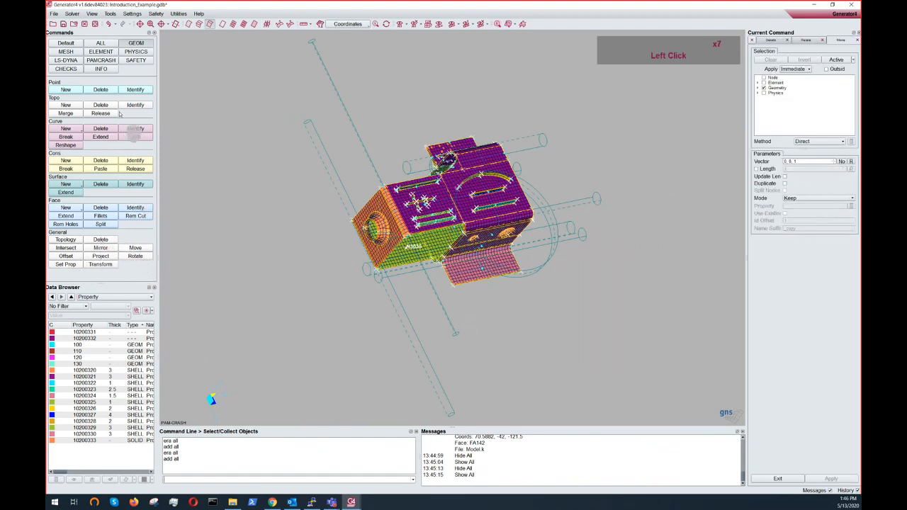
- Switch to the INFO page, start Identify and restrict its selection filter to nodes only
click(100, 69)
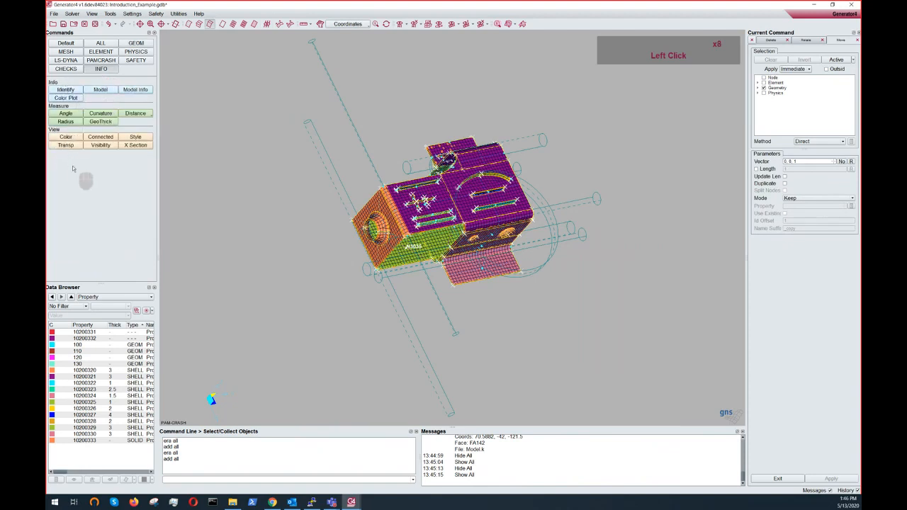
click(65, 90)
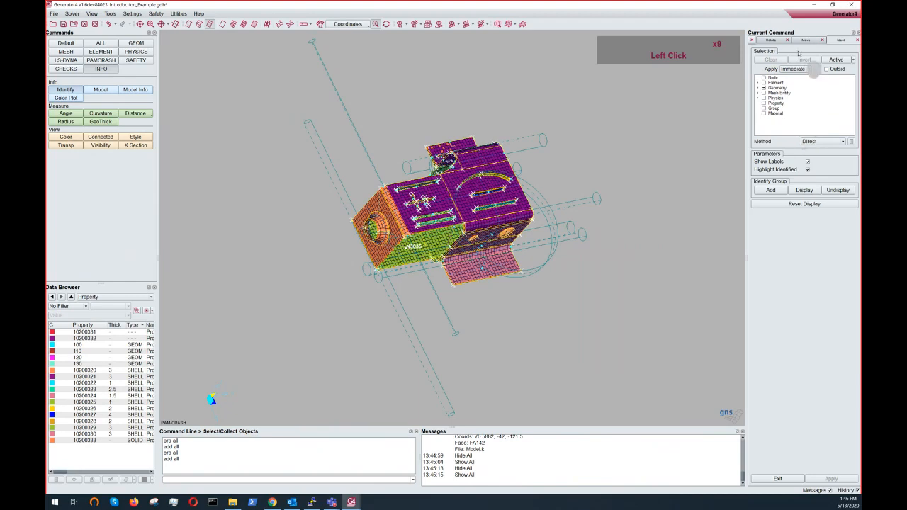
middle_click(764, 78)
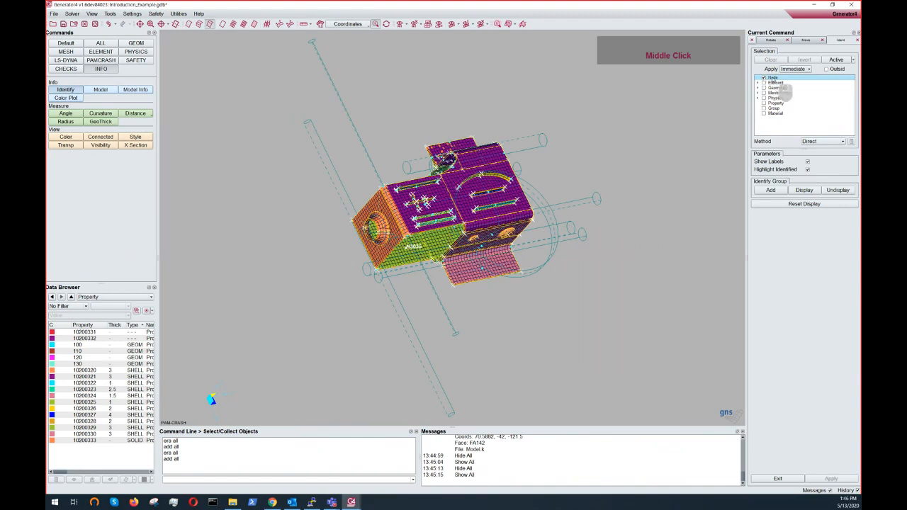
key(ctrl)
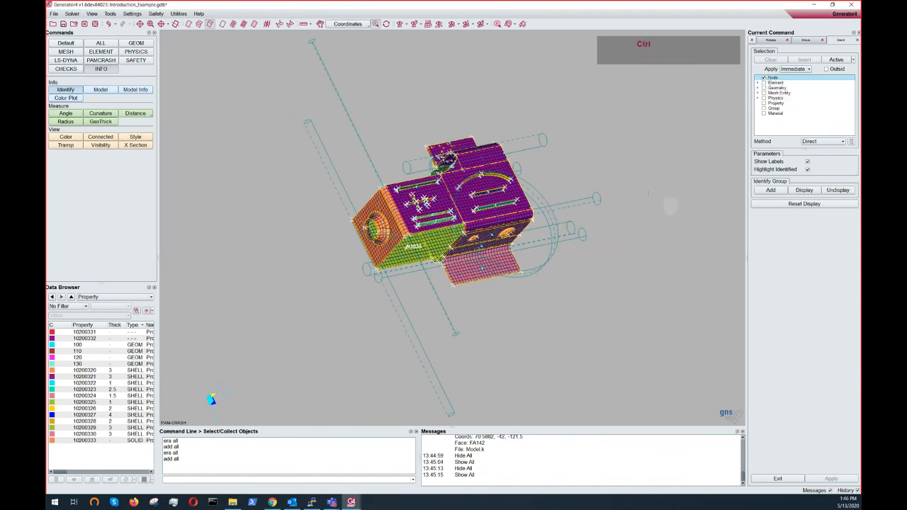
ctrl+drag(647, 193, 578, 195)
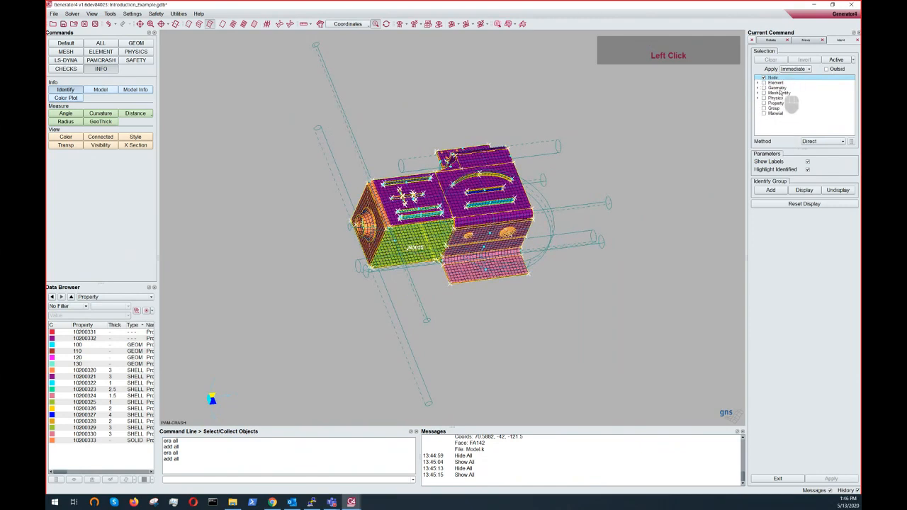
- Restrict the Identify filter to properties only, then enable nodes and elements instead
middle_click(764, 104)
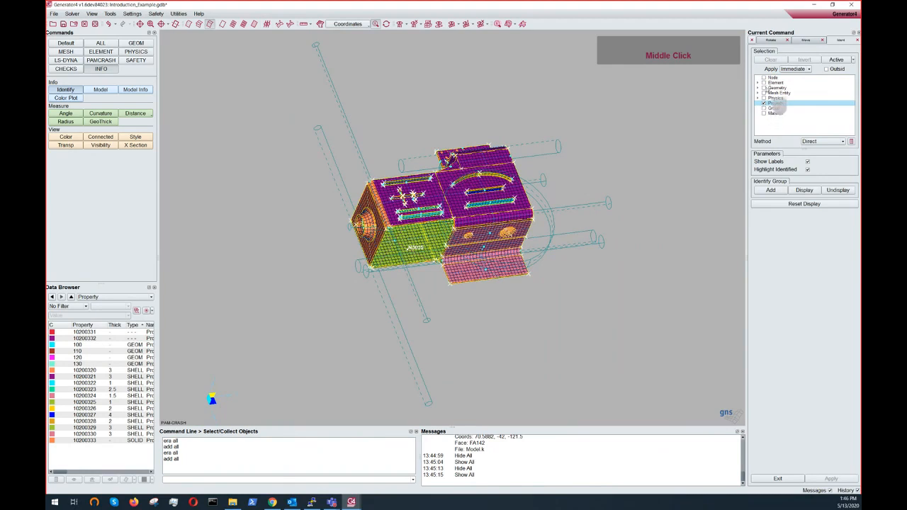
click(764, 78)
click(764, 82)
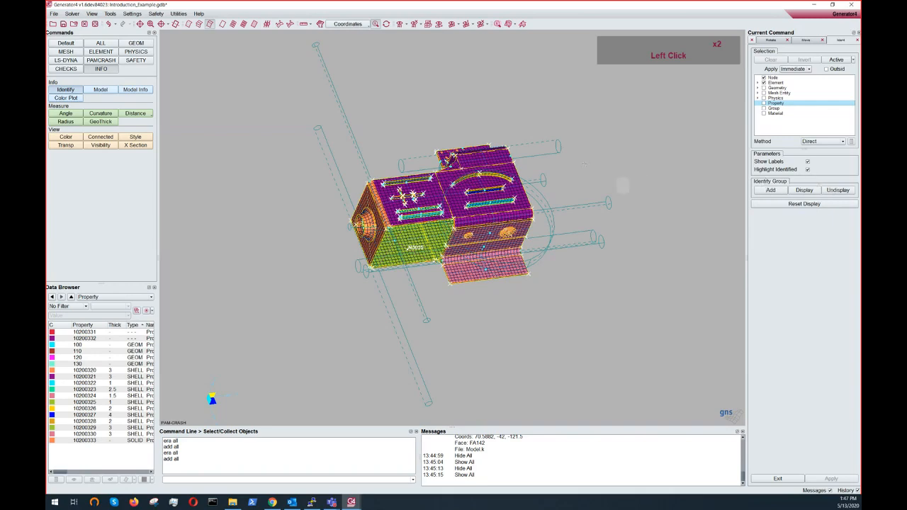
- Rotate, pan and zoom the model view to inspect the part closely
mouse_move(571, 213)
ctrl+middle_down()
mouse_move(541, 262)
mouse_move(572, 210)
ctrl+middle_up()
ctrl+right_drag(572, 211, 551, 234)
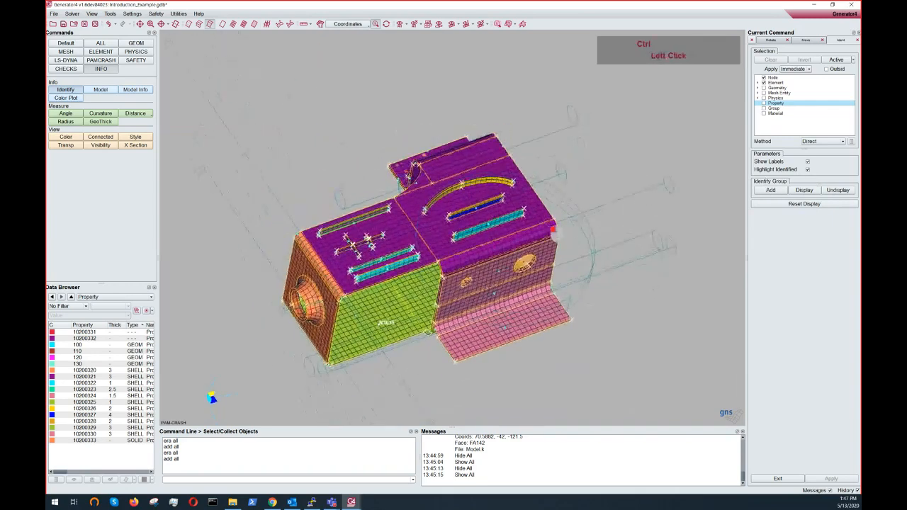
mouse_move(552, 233)
ctrl+mouse_down()
mouse_move(579, 203)
mouse_move(580, 184)
ctrl+mouse_up()
ctrl+middle_drag(580, 185, 591, 166)
ctrl+drag(591, 166, 560, 175)
ctrl+middle_drag(625, 151, 624, 164)
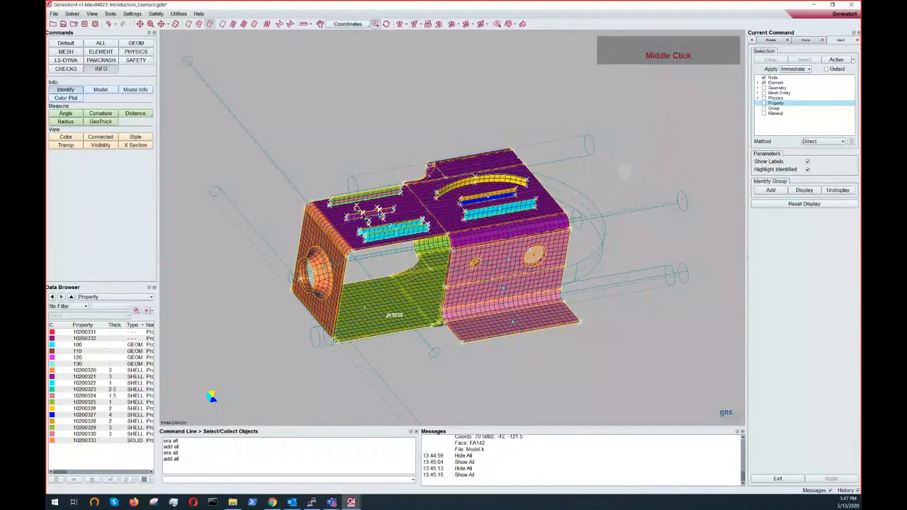
ctrl+right_click(628, 168)
ctrl+right_drag(628, 167, 628, 170)
ctrl+drag(624, 172, 609, 160)
ctrl+middle_drag(609, 160, 602, 129)
ctrl+right_drag(603, 130, 608, 146)
mouse_move(608, 147)
ctrl+mouse_down()
mouse_move(616, 159)
mouse_move(607, 148)
ctrl+mouse_up()
ctrl+right_drag(608, 147, 614, 122)
ctrl+middle_drag(614, 122, 617, 133)
click(622, 116)
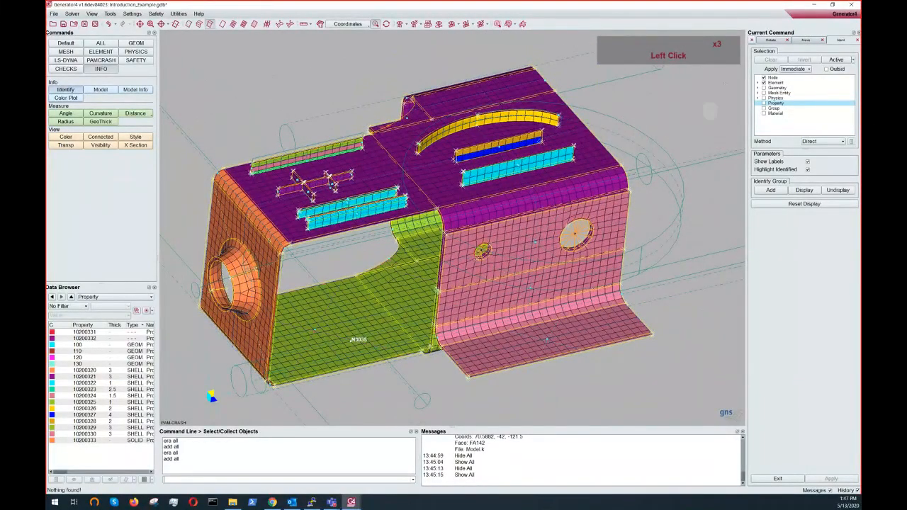
- Set the Identify apply mode to Delay and restrict its selection filter to properties only
click(797, 69)
click(778, 83)
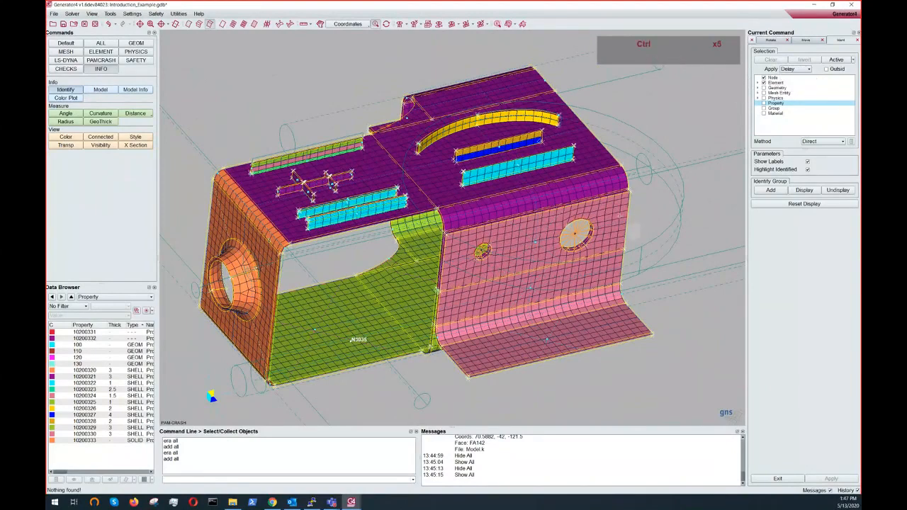
ctrl+middle_drag(732, 226, 725, 153)
click(770, 104)
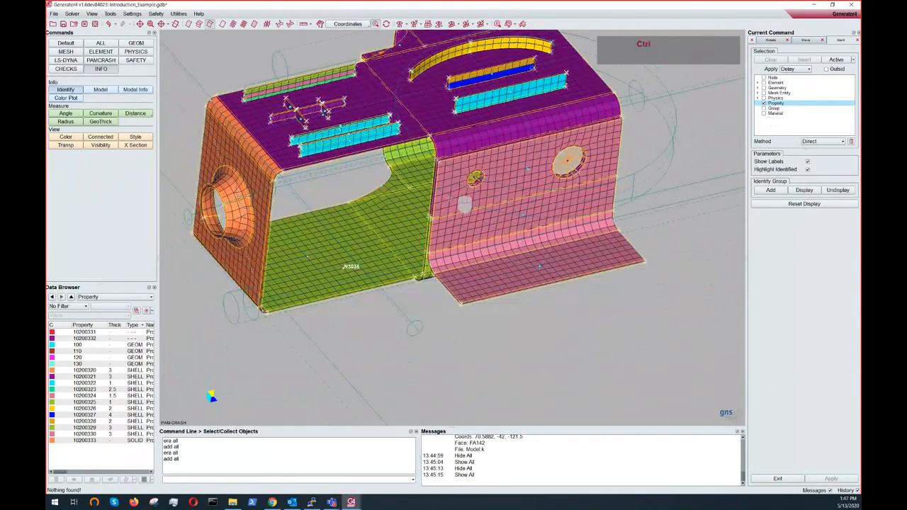
- Identify the magenta top-plate property of the part and apply the selection
ctrl+middle_drag(449, 199, 447, 225)
click(383, 286)
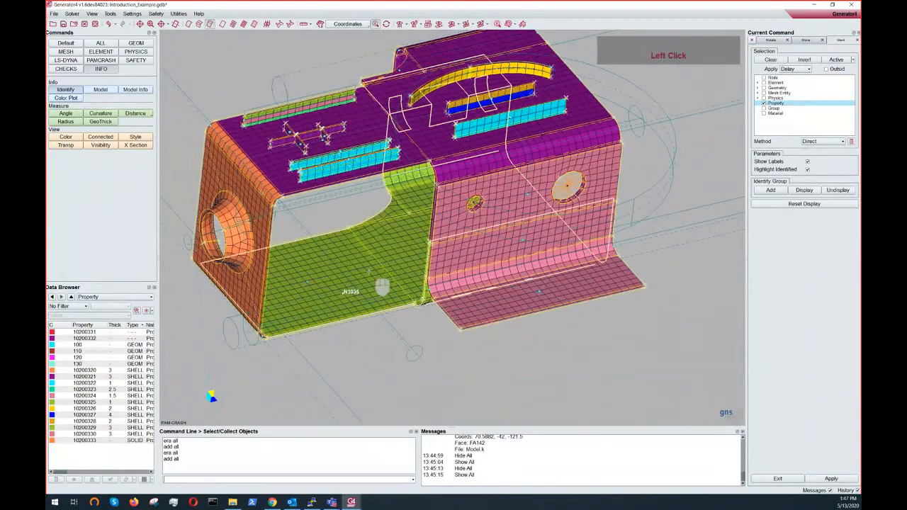
ctrl+middle_drag(380, 287, 433, 309)
mouse_move(433, 308)
ctrl+mouse_down()
mouse_move(383, 352)
mouse_move(426, 323)
ctrl+mouse_up()
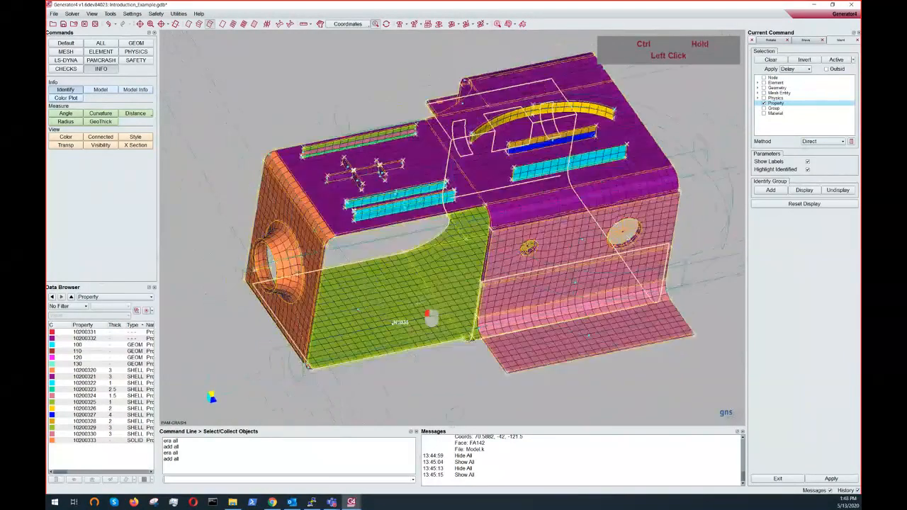
middle_click(425, 322)
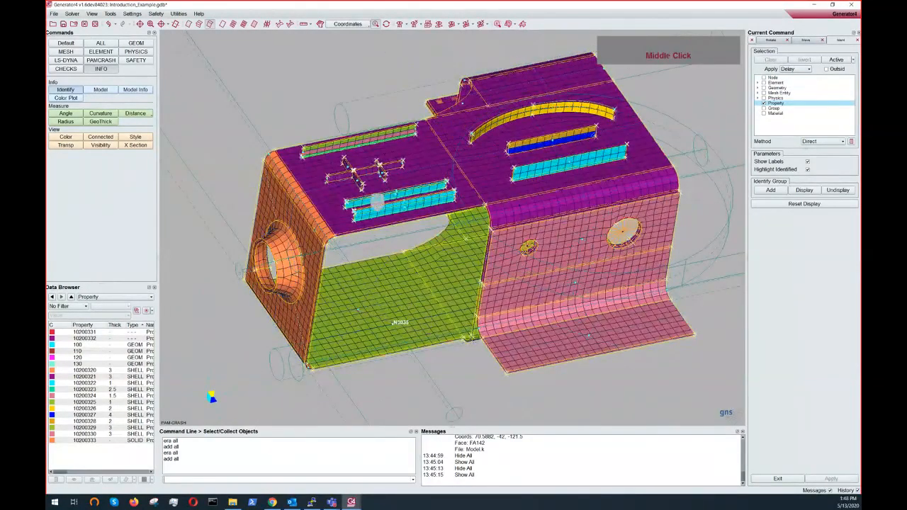
click(339, 212)
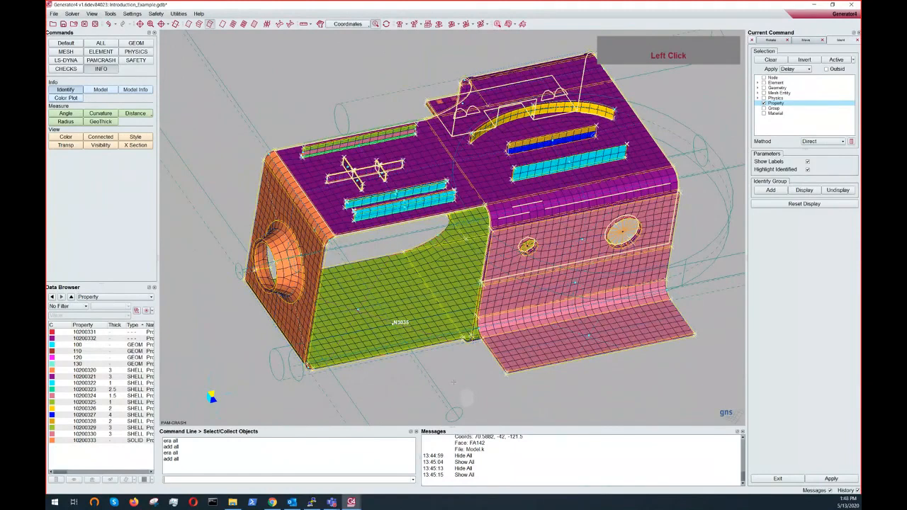
right_click(454, 382)
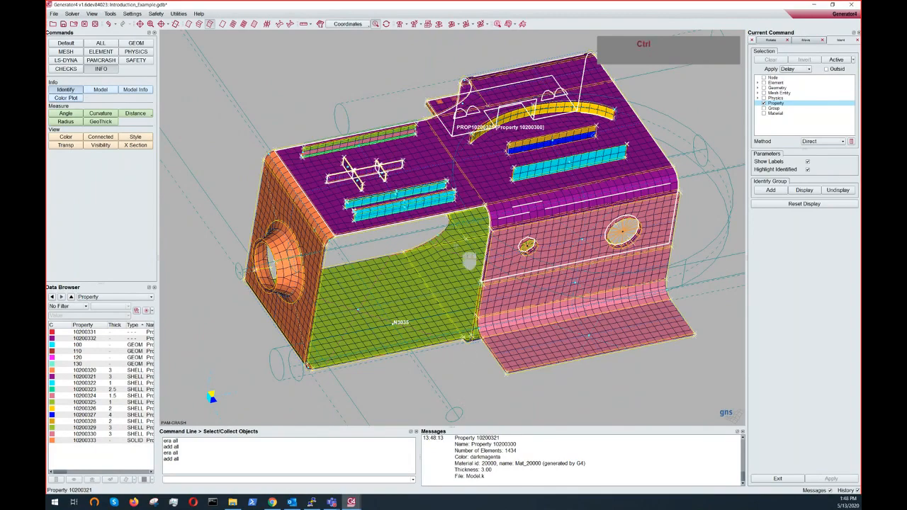
- Clear the identified property's label and highlight from the model view
ctrl+middle_drag(469, 261, 457, 302)
ctrl+drag(575, 206, 497, 197)
ctrl+double_click(484, 202)
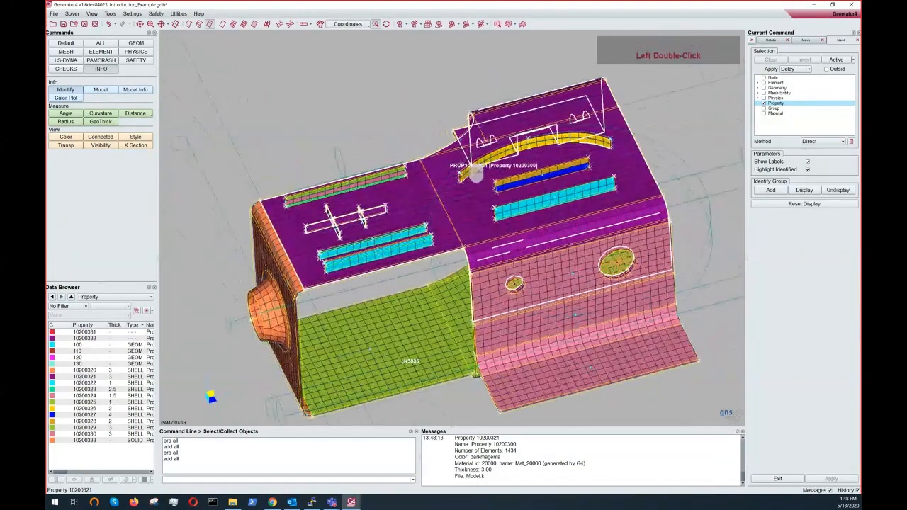
middle_drag(477, 173, 474, 126)
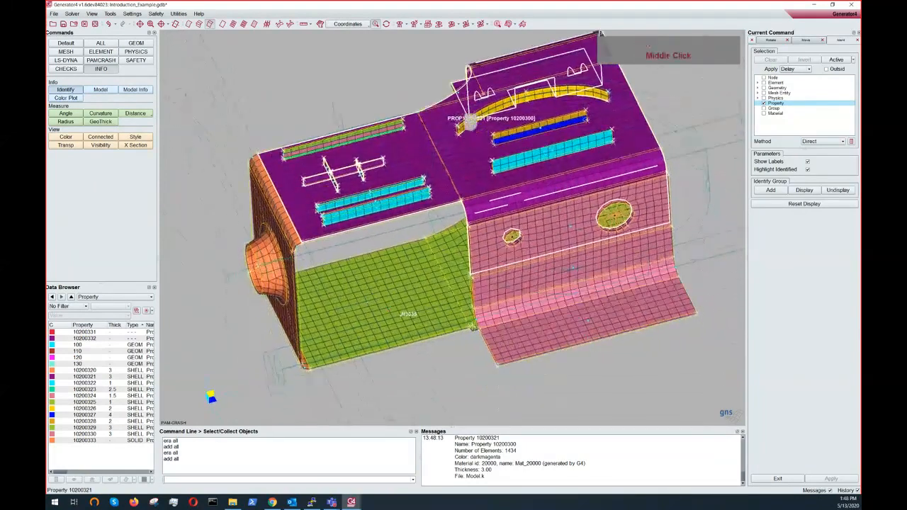
click(387, 25)
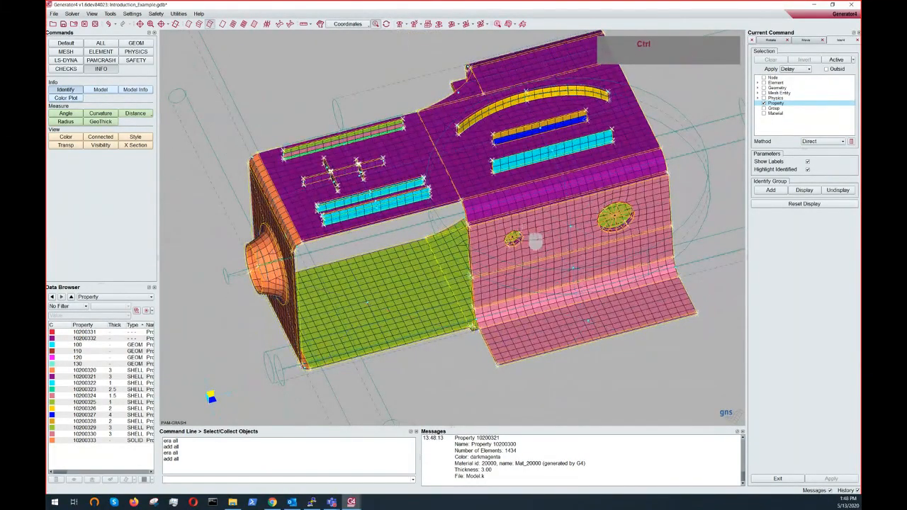
- Practise rotating, panning and zooming the model view with mouse and Ctrl combinations
ctrl+middle_drag(526, 236, 477, 252)
ctrl+drag(494, 252, 507, 253)
ctrl+middle_drag(507, 254, 519, 256)
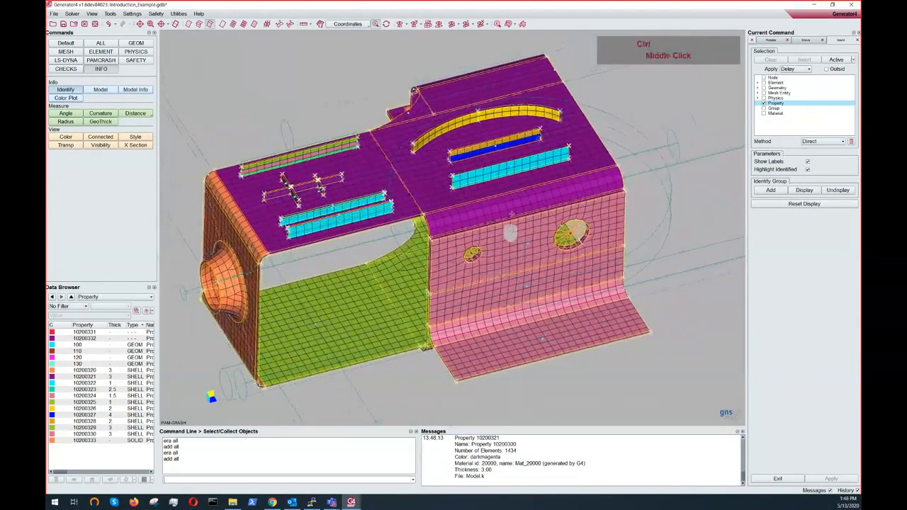
mouse_move(518, 255)
ctrl+mouse_down()
mouse_move(523, 267)
mouse_move(503, 253)
ctrl+mouse_up()
middle_drag(503, 247, 541, 227)
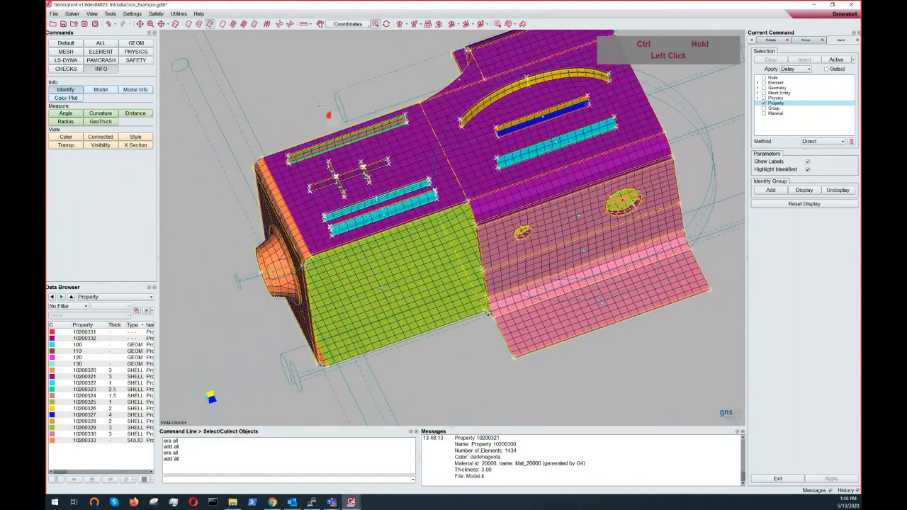
mouse_move(328, 115)
ctrl+mouse_down()
mouse_move(327, 130)
mouse_move(404, 169)
mouse_move(239, 75)
mouse_move(320, 115)
mouse_move(343, 111)
ctrl+mouse_up()
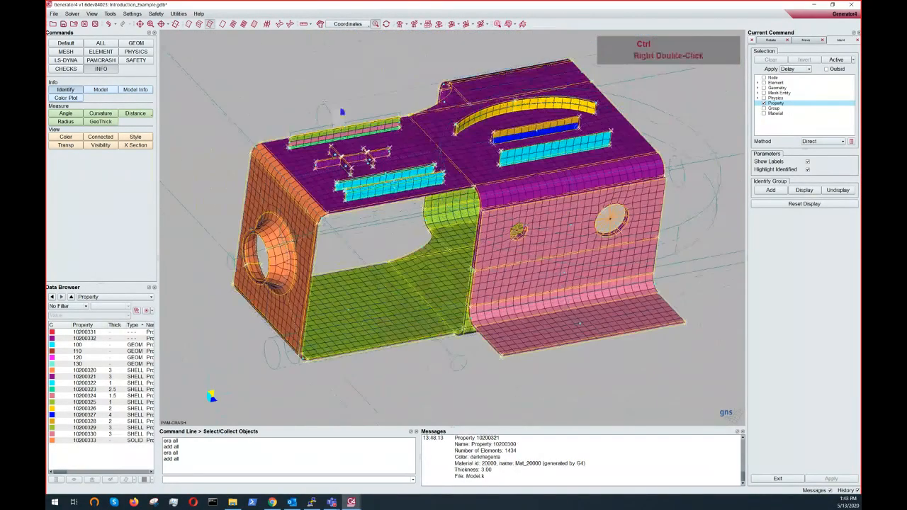
ctrl+right_drag(343, 112, 202, 124)
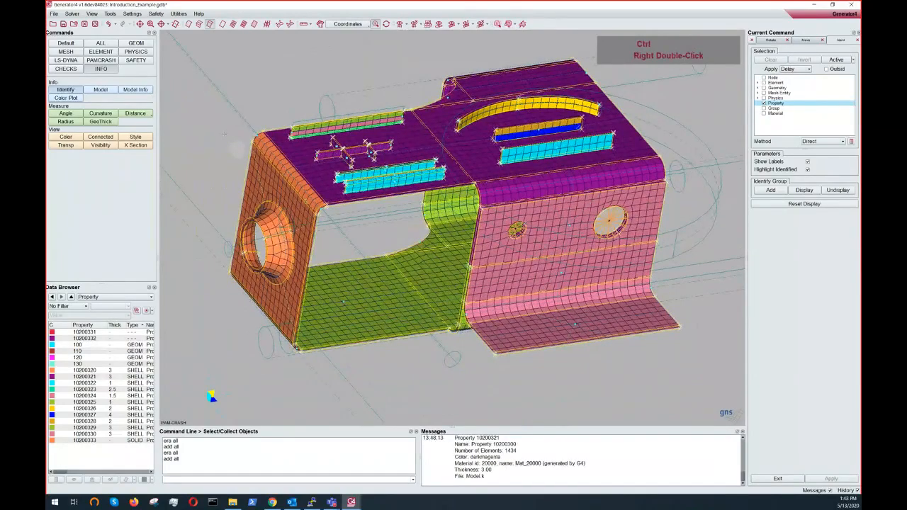
ctrl+right_drag(239, 148, 508, 211)
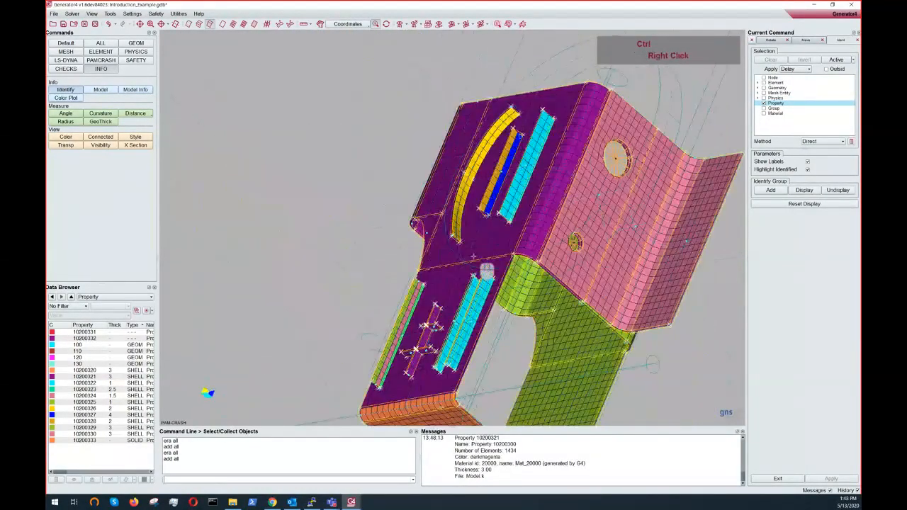
ctrl+right_drag(487, 270, 323, 124)
ctrl+middle_drag(324, 124, 305, 31)
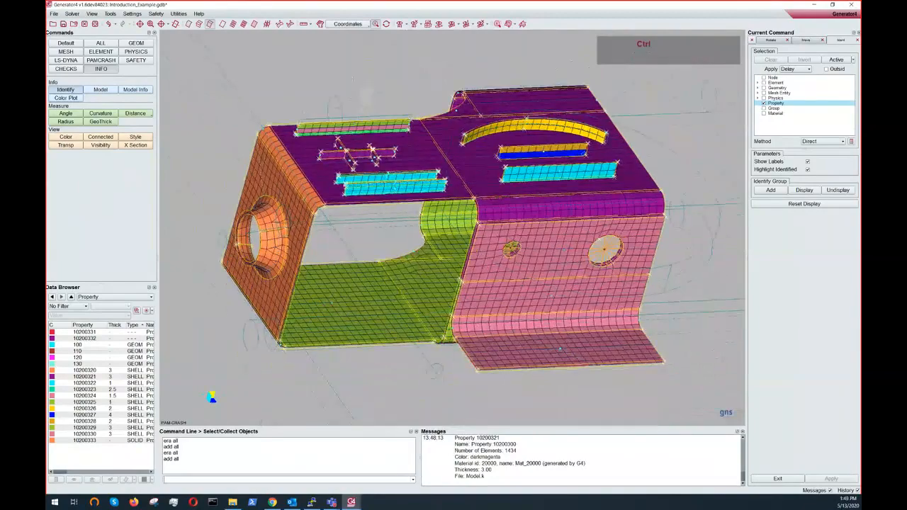
ctrl+middle_drag(356, 73, 388, 117)
ctrl+right_drag(389, 117, 373, 139)
ctrl+drag(373, 140, 354, 151)
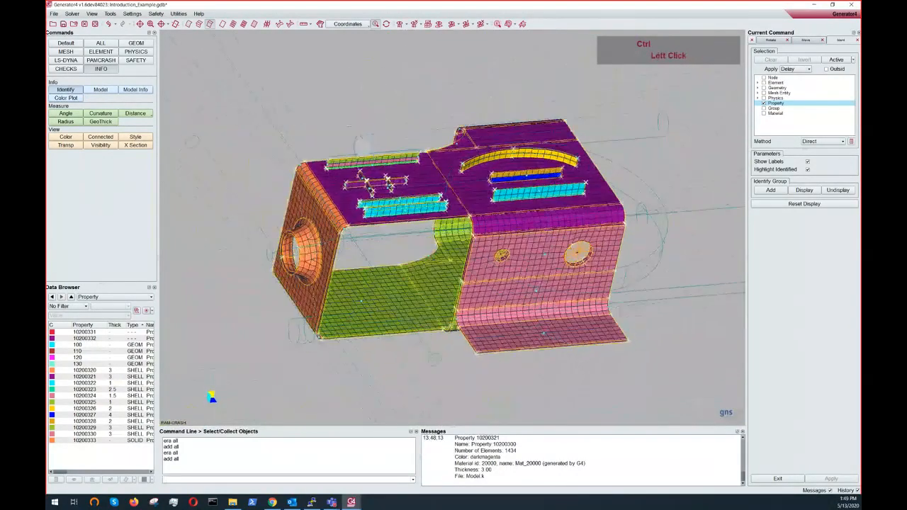
ctrl+right_drag(356, 150, 354, 164)
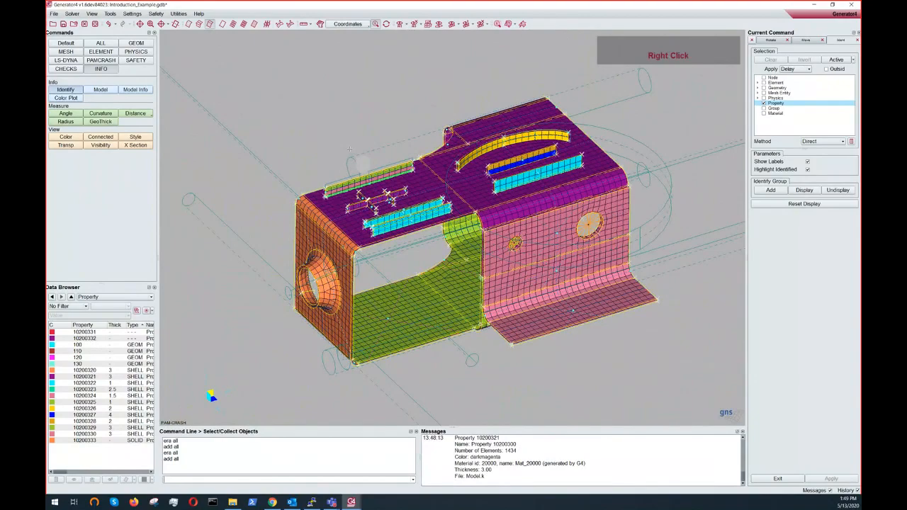
ctrl+middle_drag(361, 127, 343, 151)
ctrl+drag(343, 152, 388, 148)
ctrl+middle_drag(388, 148, 397, 156)
scroll(431, 205, down, 2)
ctrl+drag(444, 211, 324, 235)
mouse_move(324, 235)
ctrl+middle_down()
mouse_move(377, 288)
mouse_move(320, 246)
ctrl+middle_up()
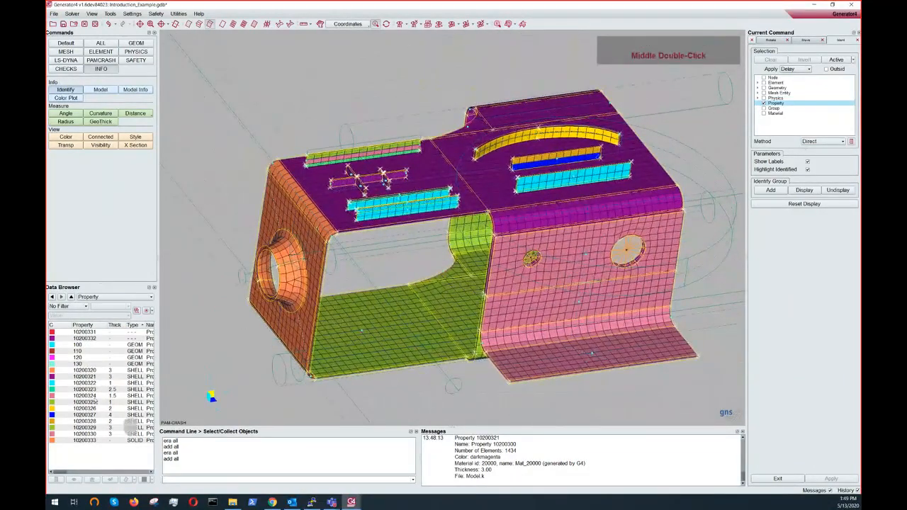
- Switch the Data Browser to the Database view and enlarge the Data Browser panel
click(99, 297)
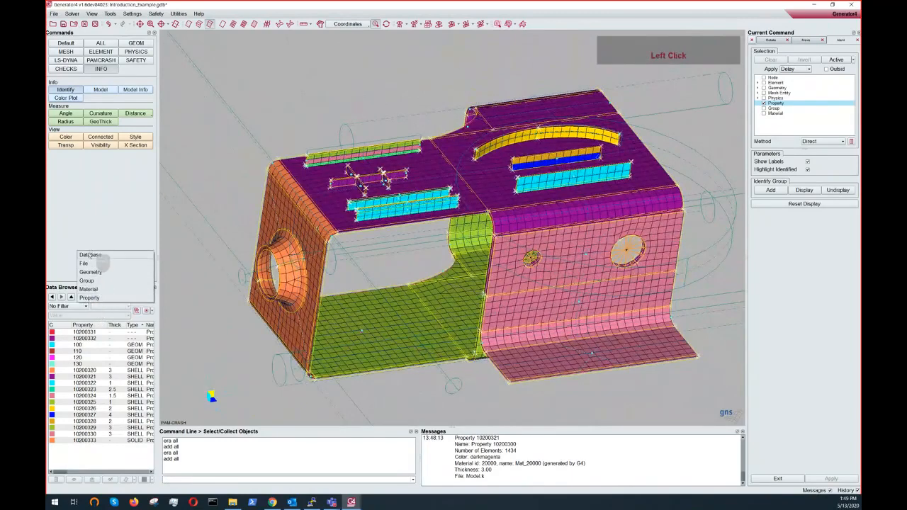
click(90, 255)
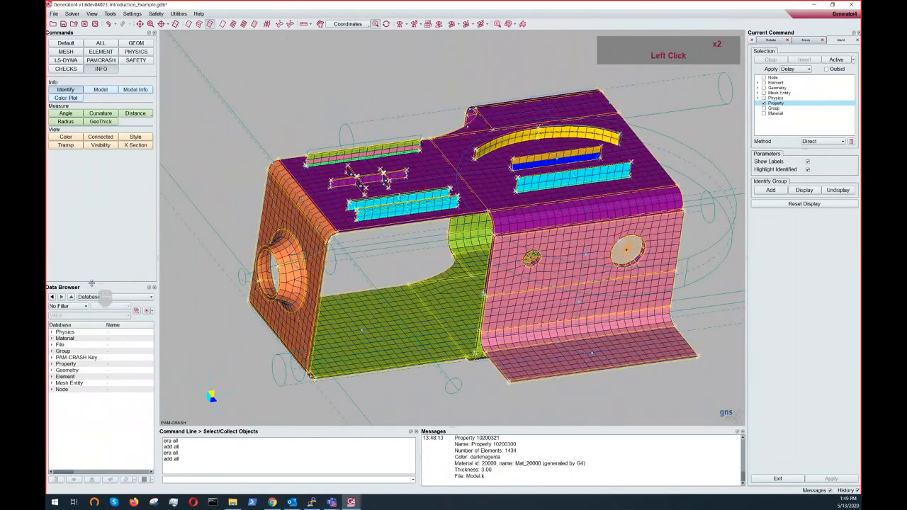
drag(91, 283, 92, 225)
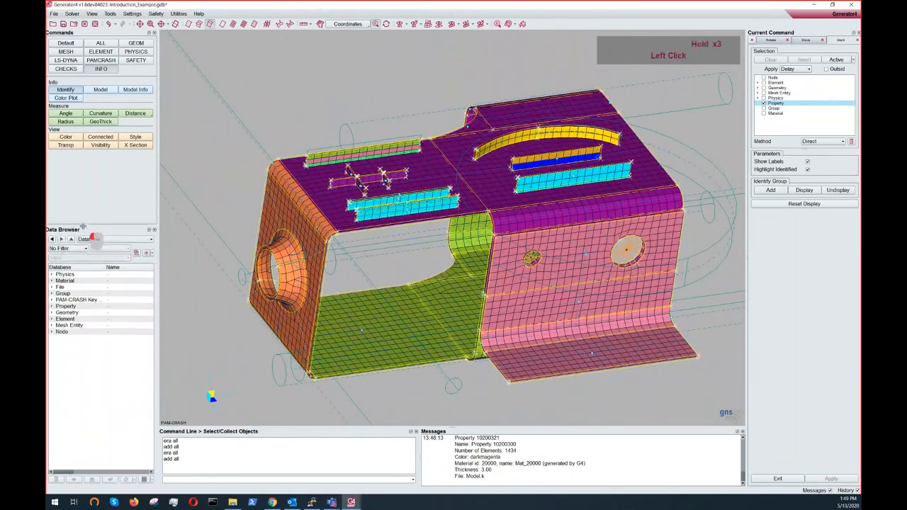
- Expand the Geometry branch in the Data Browser's database tree
click(66, 319)
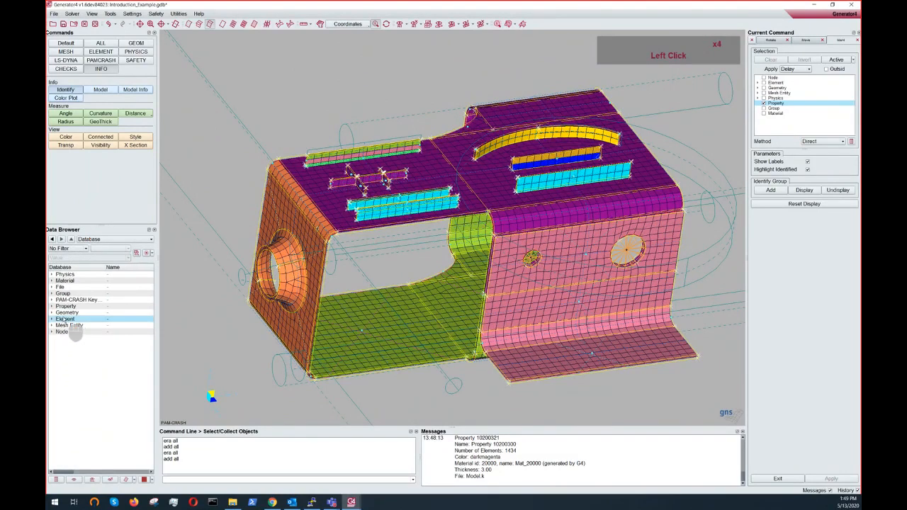
click(65, 307)
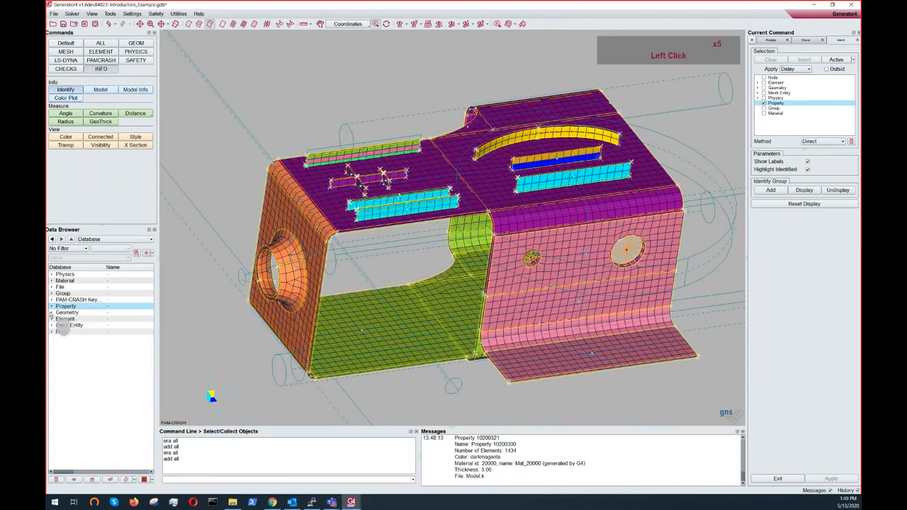
click(52, 312)
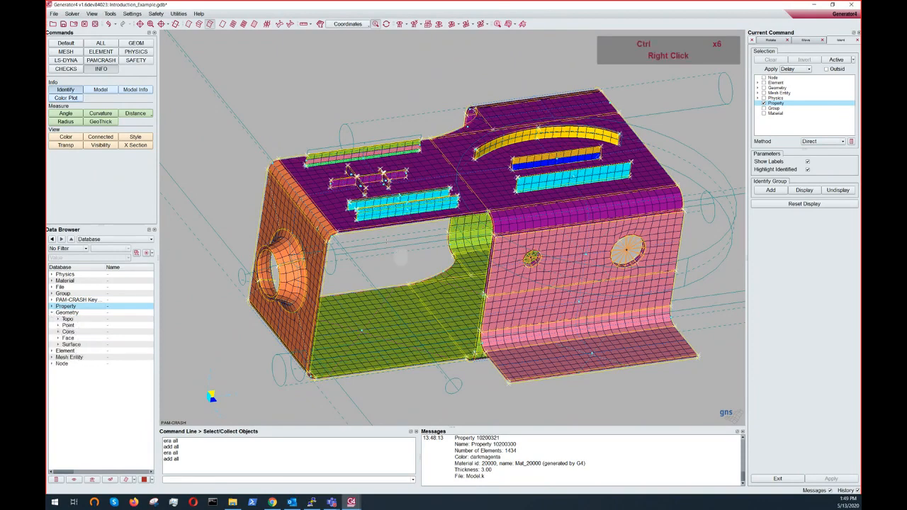
- Deactivate the Geometry Surface entries through the Data Browser's context menu
ctrl+right_drag(400, 258, 397, 263)
ctrl+drag(386, 249, 325, 188)
ctrl+middle_drag(325, 188, 336, 223)
ctrl+drag(336, 223, 323, 207)
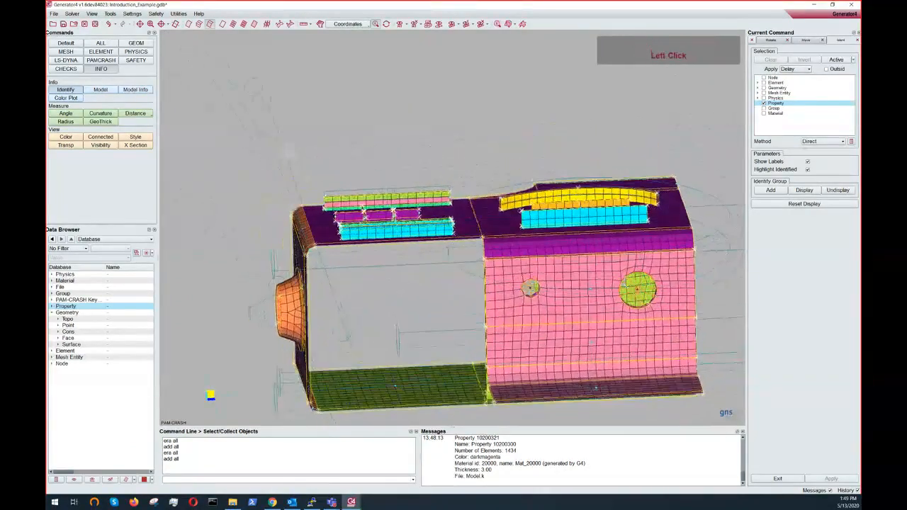
ctrl+double_click(261, 98)
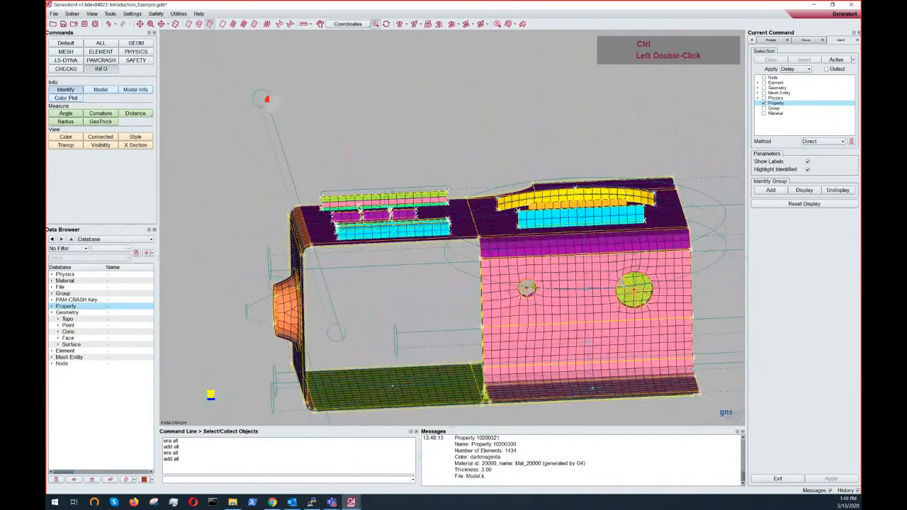
ctrl+drag(261, 98, 294, 215)
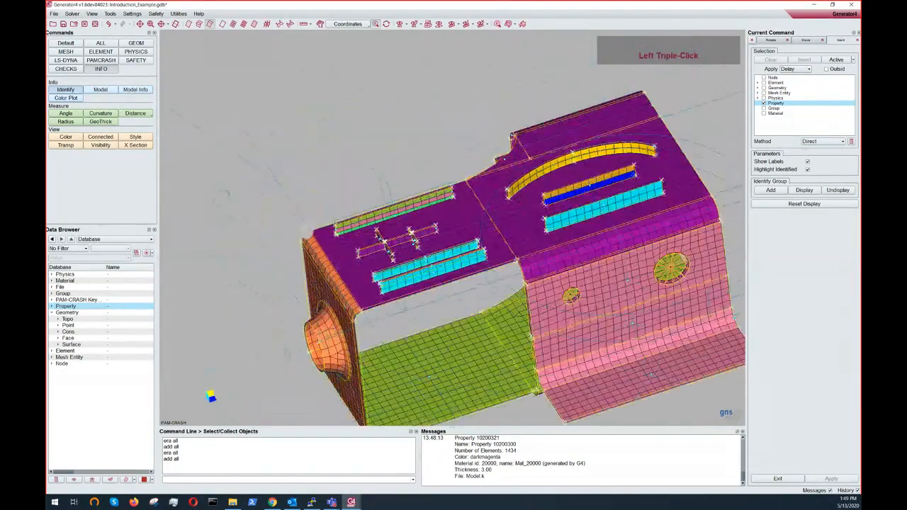
right_click(68, 345)
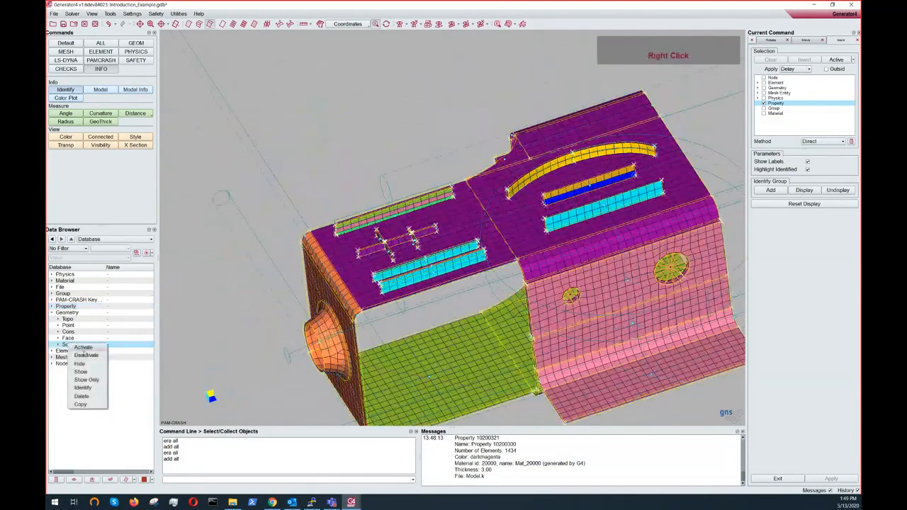
click(83, 355)
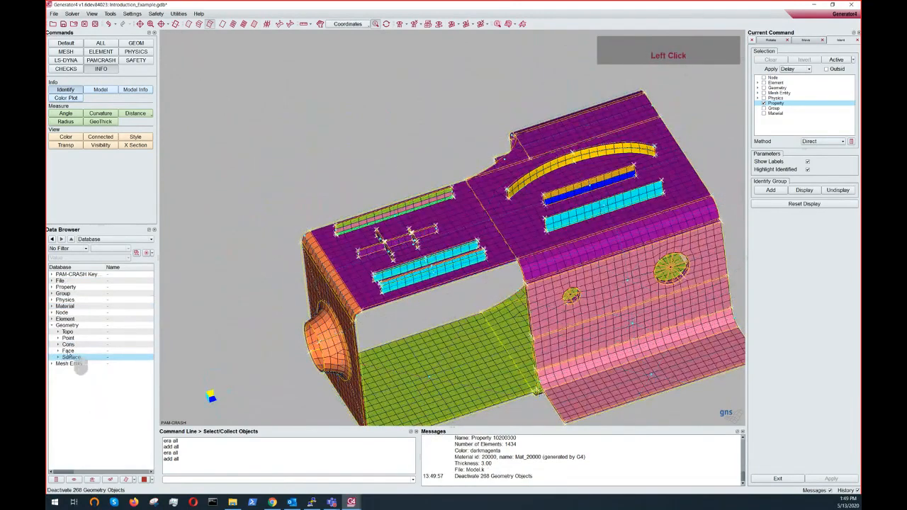
- Show only the Geometry Face entries from the Data Browser
ctrl+scroll(501, 264, down, 3)
ctrl+middle_drag(501, 263, 359, 243)
ctrl+drag(359, 243, 429, 187)
ctrl+middle_drag(429, 188, 453, 227)
ctrl+drag(454, 226, 490, 216)
click(93, 480)
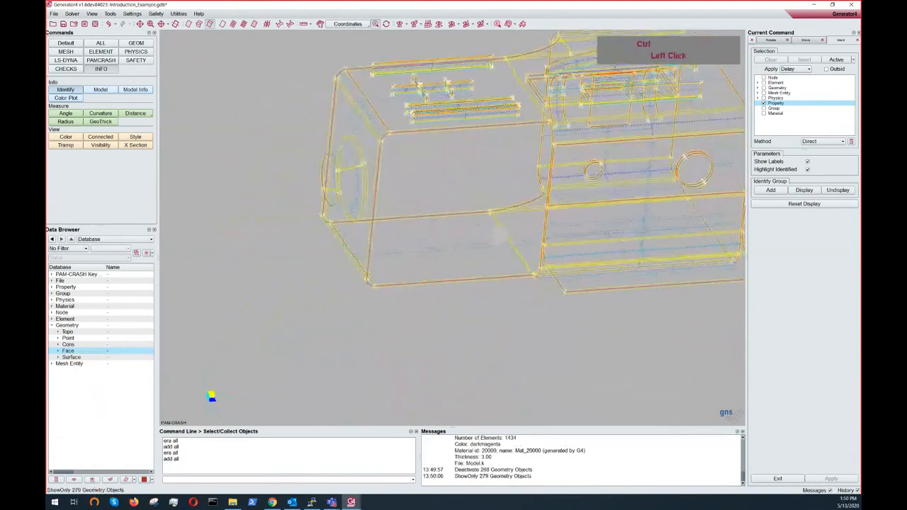
- Display all items in solid style and zoom out to view the whole part
ctrl+middle_drag(490, 216, 453, 251)
ctrl+drag(454, 251, 494, 269)
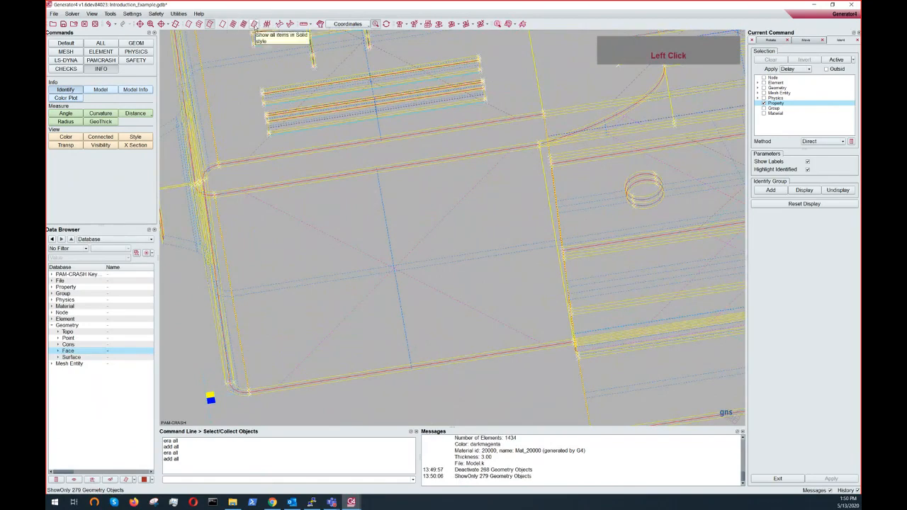
click(254, 24)
mouse_move(532, 233)
ctrl+mouse_down()
mouse_move(548, 180)
mouse_move(521, 164)
mouse_move(324, 259)
mouse_move(284, 220)
mouse_move(258, 223)
mouse_move(304, 221)
ctrl+mouse_up()
middle_click(420, 241)
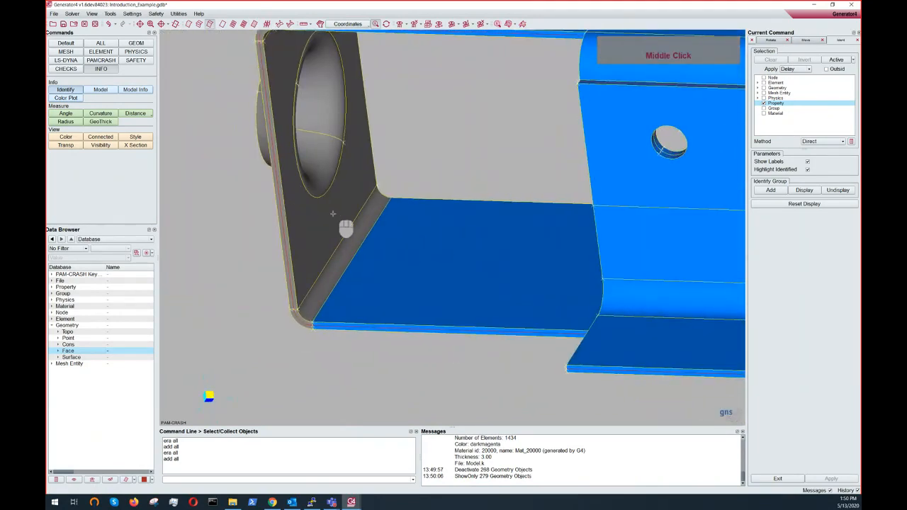
ctrl+scroll(438, 237, down, 5)
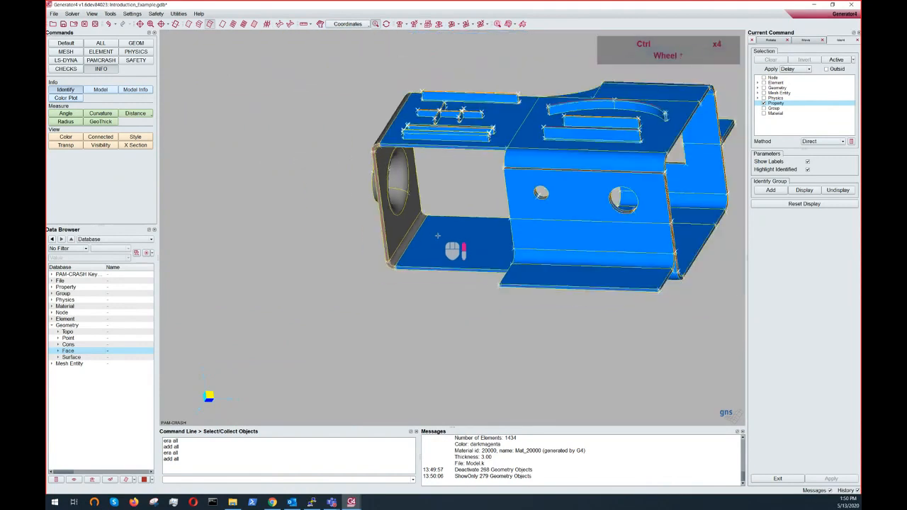
ctrl+drag(437, 238, 524, 238)
- Orbit, zoom and pan around the part to practise the mouse view controls
ctrl+right_drag(122, 314, 116, 348)
drag(73, 473, 50, 472)
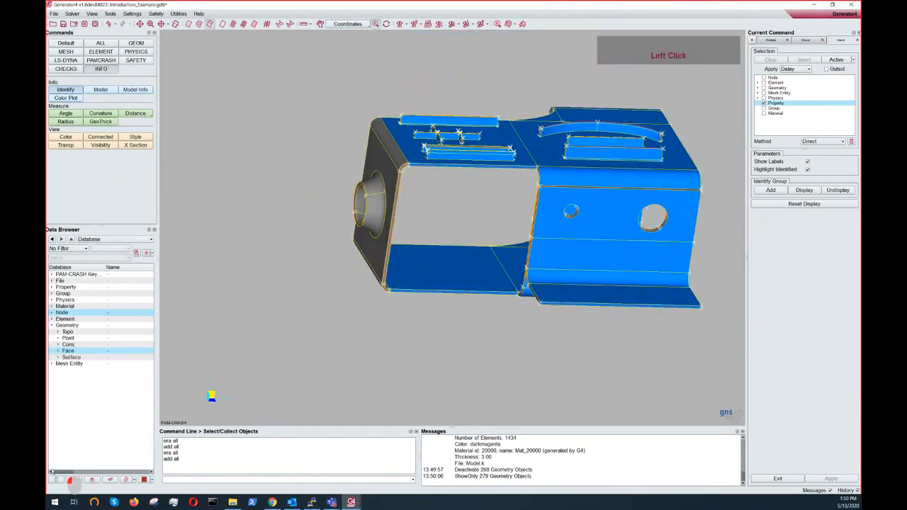
ctrl+scroll(511, 243, down, 8)
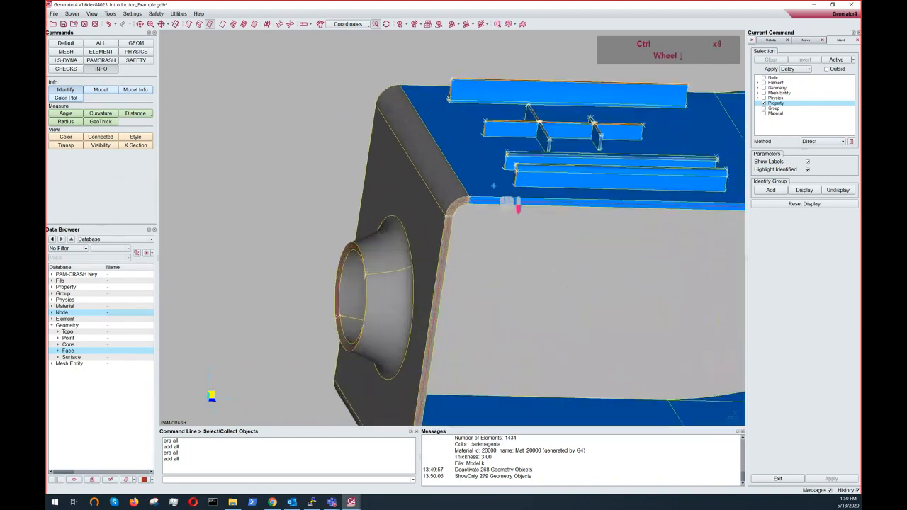
ctrl+scroll(469, 135, up, 6)
ctrl+middle_drag(468, 129, 455, 161)
click(440, 167)
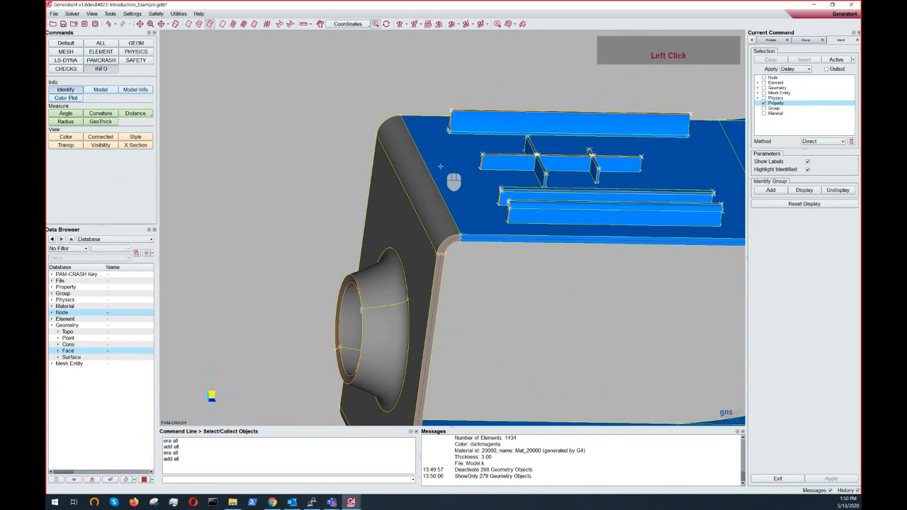
ctrl+double_click(427, 177)
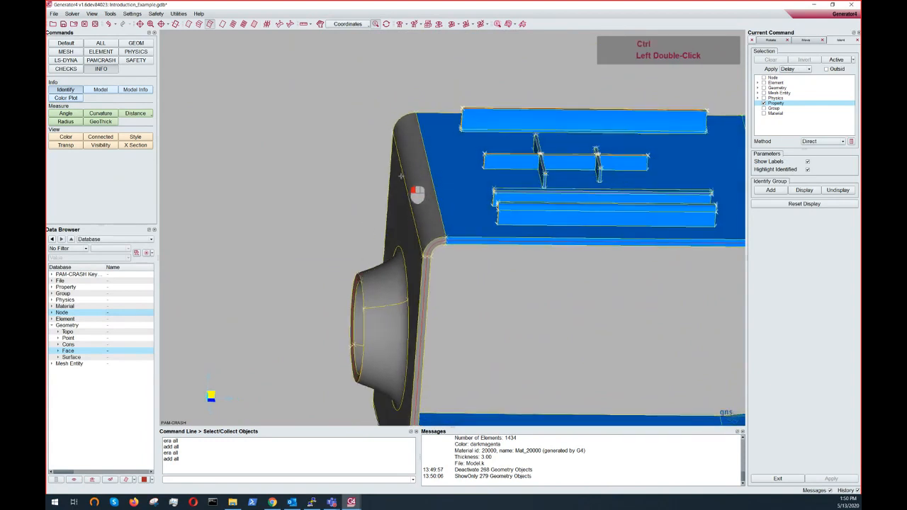
ctrl+drag(400, 176, 409, 171)
ctrl+middle_drag(439, 165, 369, 151)
ctrl+drag(463, 196, 553, 192)
ctrl+scroll(457, 251, down, 3)
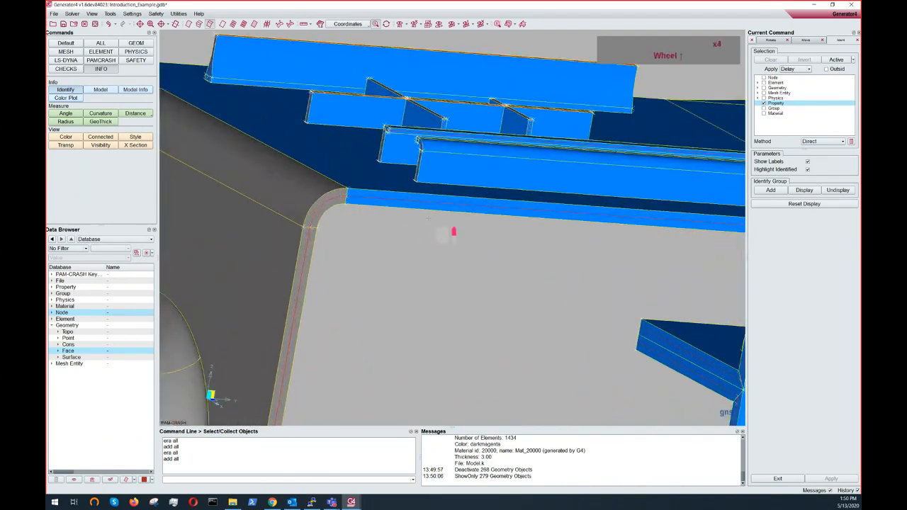
ctrl+scroll(428, 218, up, 4)
ctrl+middle_drag(397, 212, 255, 186)
ctrl+middle_drag(498, 223, 284, 166)
ctrl+scroll(468, 192, down, 3)
ctrl+drag(470, 192, 454, 227)
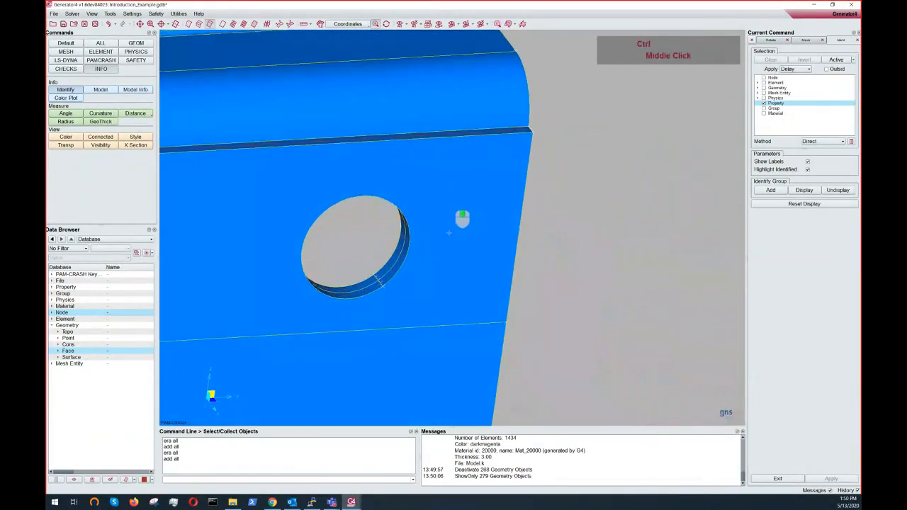
ctrl+middle_drag(449, 233, 453, 287)
ctrl+middle_drag(502, 182, 581, 215)
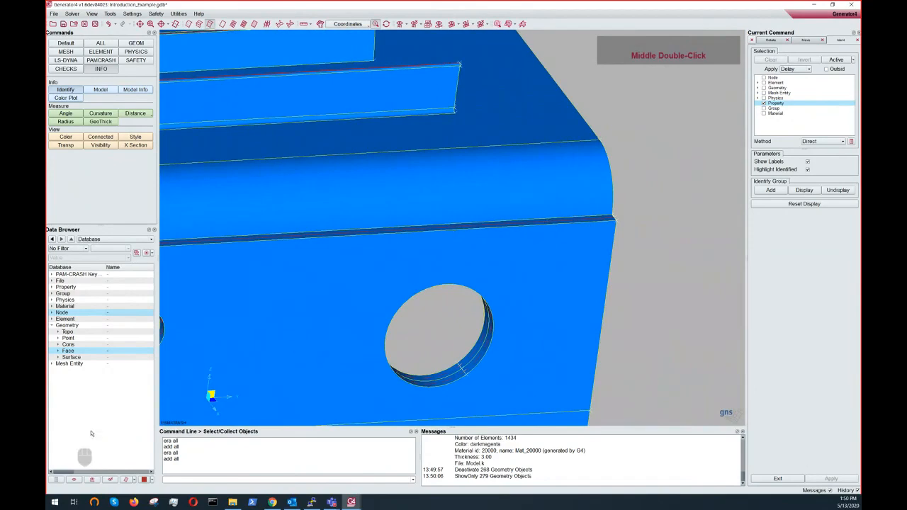
scroll(309, 285, up, 4)
ctrl+middle_drag(309, 286, 488, 267)
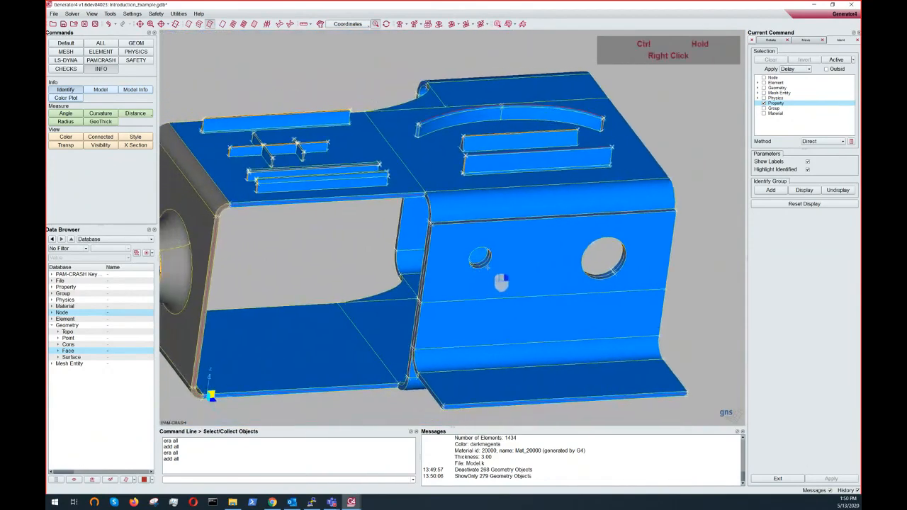
ctrl+scroll(365, 184, up, 4)
ctrl+drag(339, 249, 472, 327)
ctrl+middle_drag(444, 223, 473, 261)
ctrl+scroll(455, 114, down, 1)
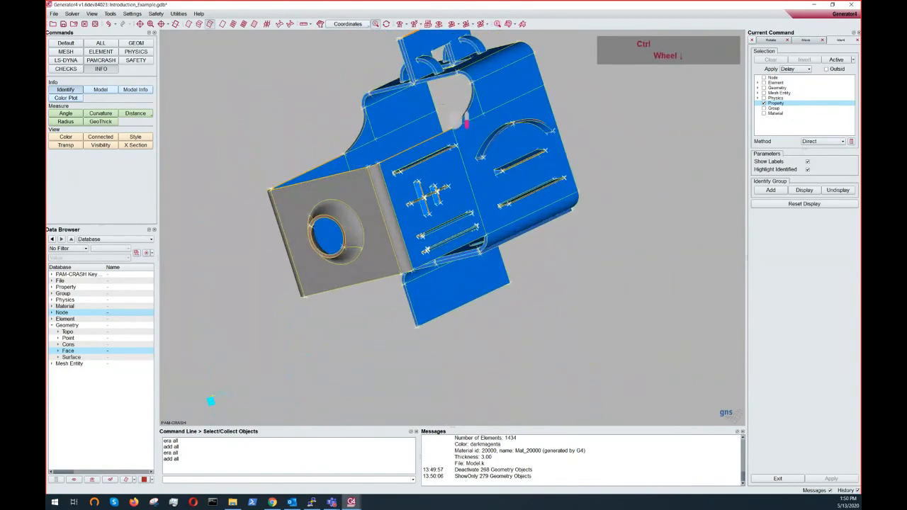
ctrl+middle_drag(465, 122, 483, 188)
ctrl+drag(483, 188, 458, 161)
ctrl+scroll(463, 164, down, 3)
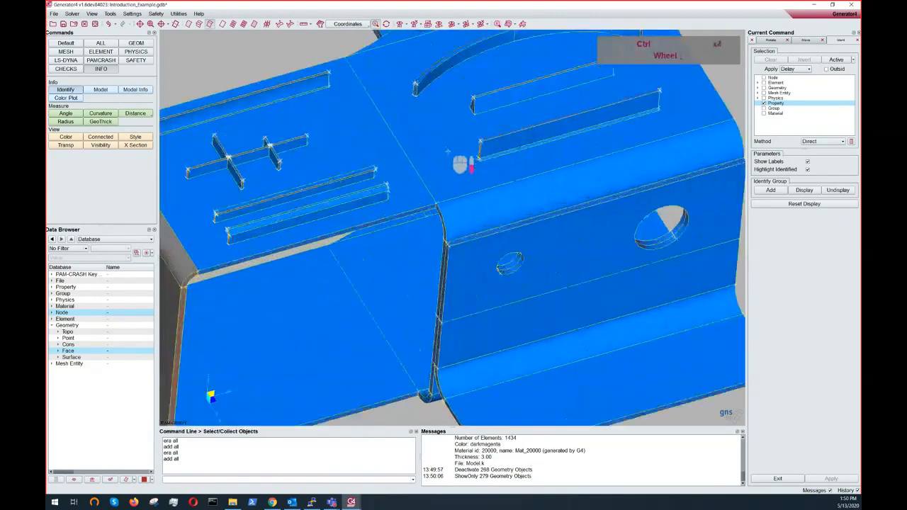
ctrl+scroll(448, 151, down, 1)
ctrl+middle_drag(448, 152, 492, 189)
ctrl+scroll(493, 189, up, 3)
ctrl+drag(427, 171, 429, 141)
ctrl+middle_drag(429, 142, 411, 90)
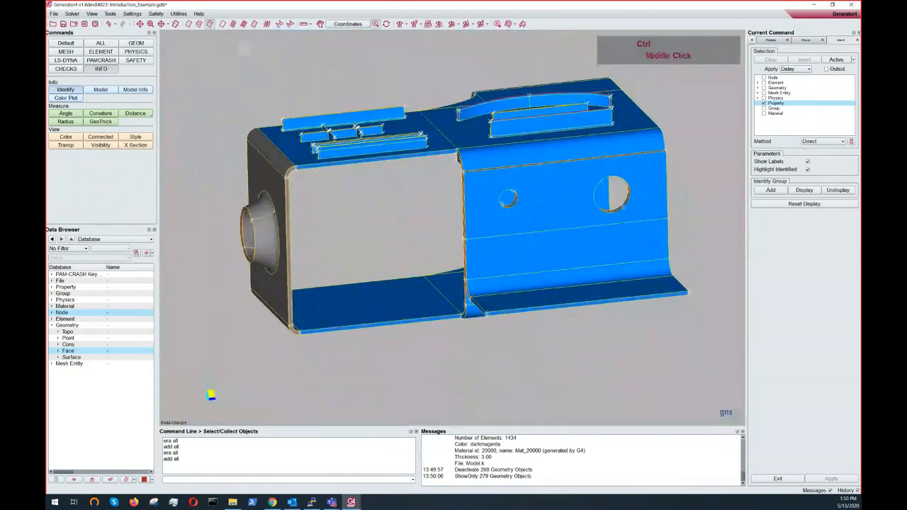
- Switch the model display to wireframe and zoom in to examine the edges
click(223, 24)
mouse_move(338, 120)
ctrl+mouse_down()
mouse_move(454, 263)
mouse_move(424, 202)
ctrl+mouse_up()
ctrl+scroll(423, 200, down, 4)
mouse_move(420, 188)
ctrl+middle_down()
mouse_move(633, 267)
mouse_move(440, 190)
mouse_move(493, 183)
ctrl+middle_up()
ctrl+scroll(366, 203, down, 2)
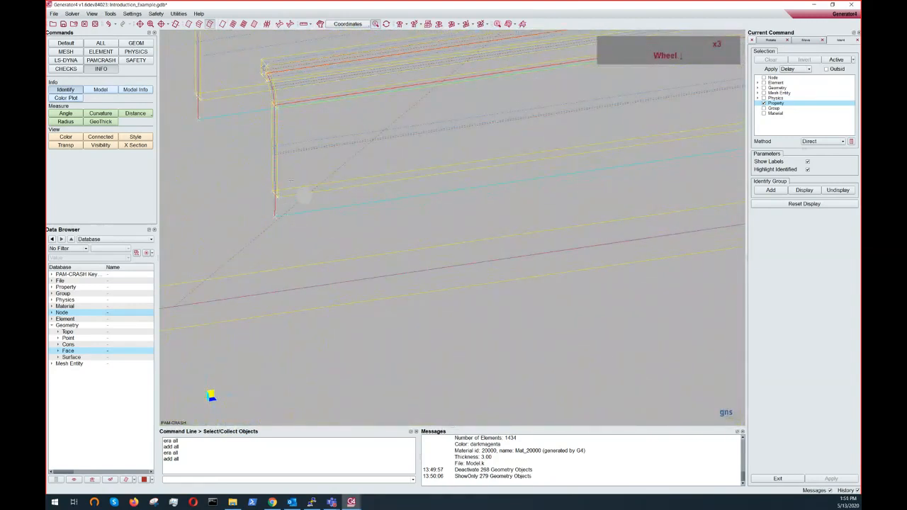
scroll(292, 230, up, 3)
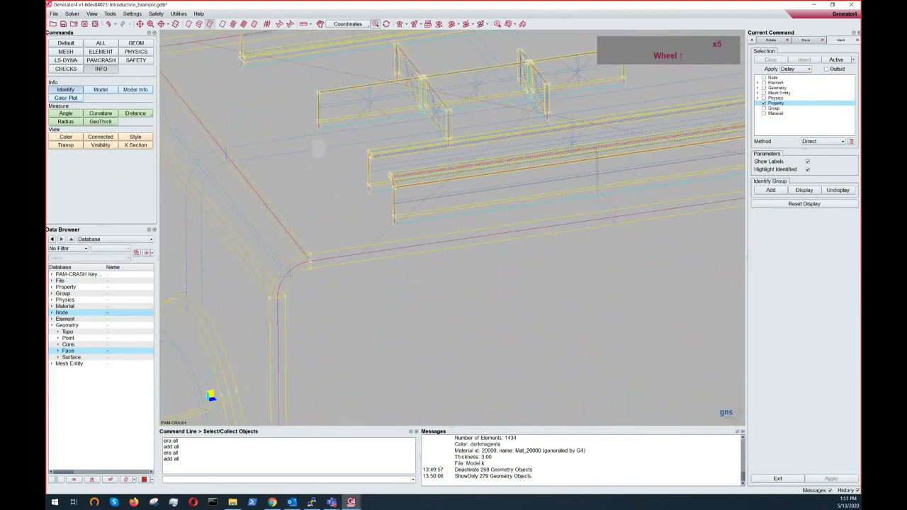
ctrl+middle_drag(318, 149, 330, 227)
ctrl+scroll(331, 229, up, 5)
ctrl+drag(330, 227, 335, 215)
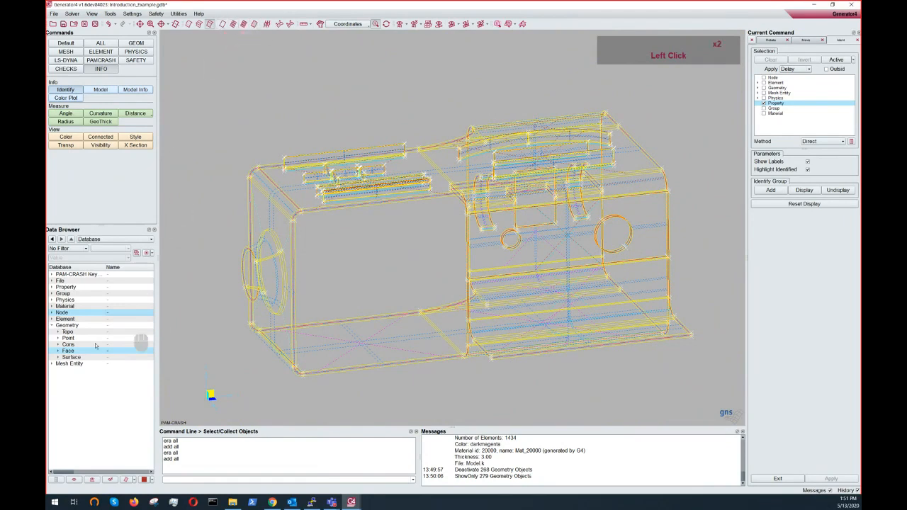
- Show all Element entries from the Data Browser
click(65, 319)
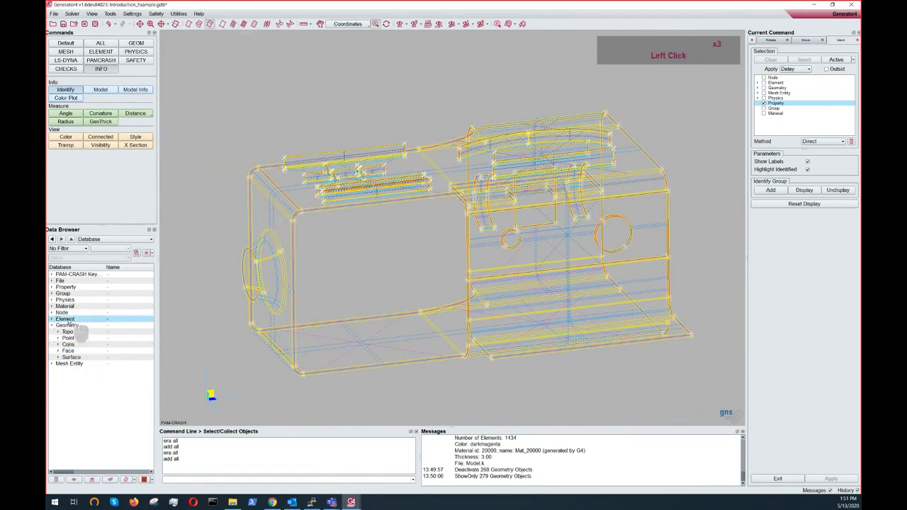
click(73, 481)
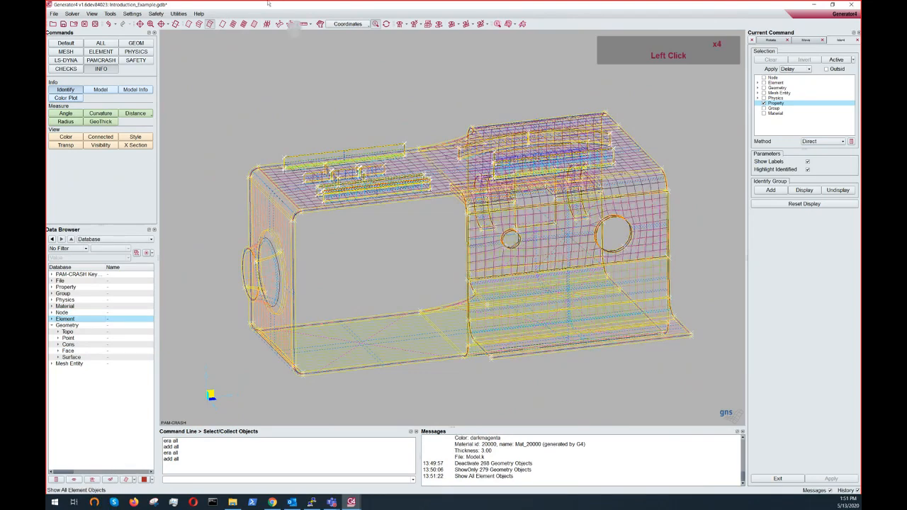
- Cycle through the display mode tools, ending with shaded elements in property colours
click(224, 29)
click(232, 27)
ctrl+middle_drag(340, 116, 340, 149)
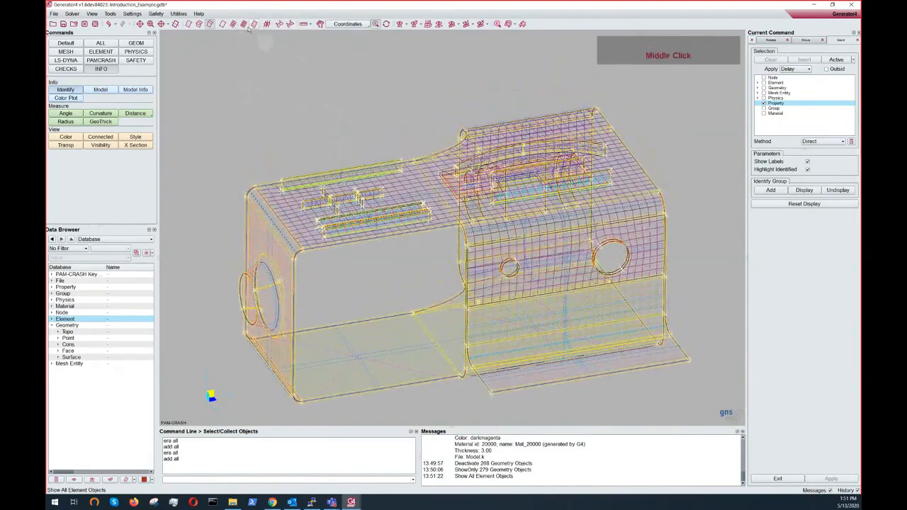
click(244, 27)
mouse_move(289, 110)
ctrl+mouse_down()
mouse_move(313, 156)
mouse_move(307, 108)
ctrl+mouse_up()
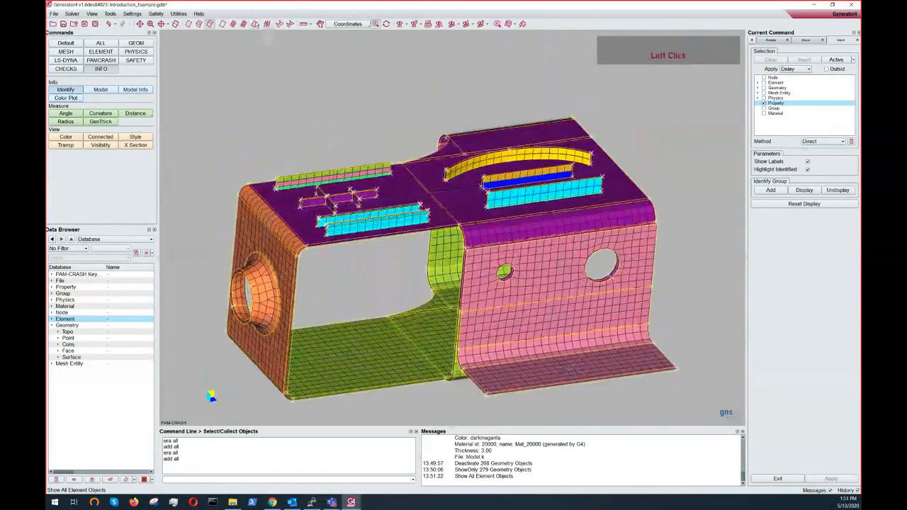
click(255, 27)
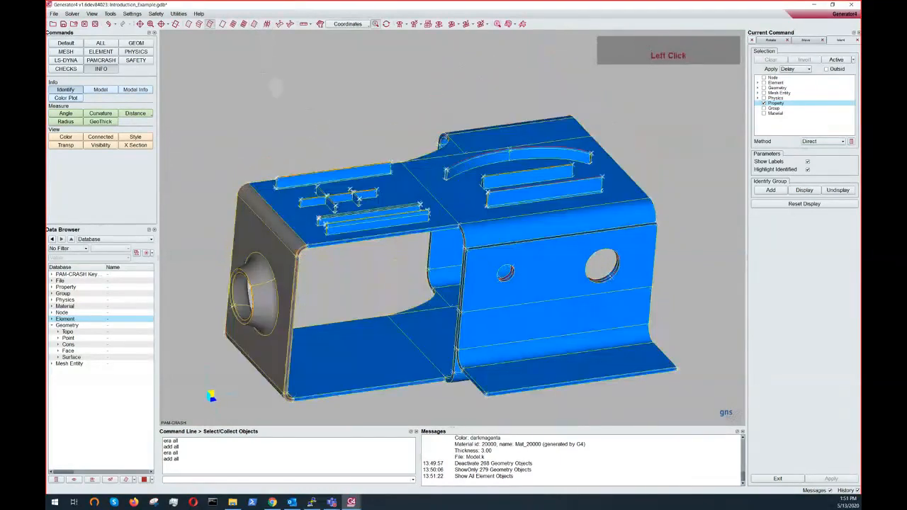
click(223, 25)
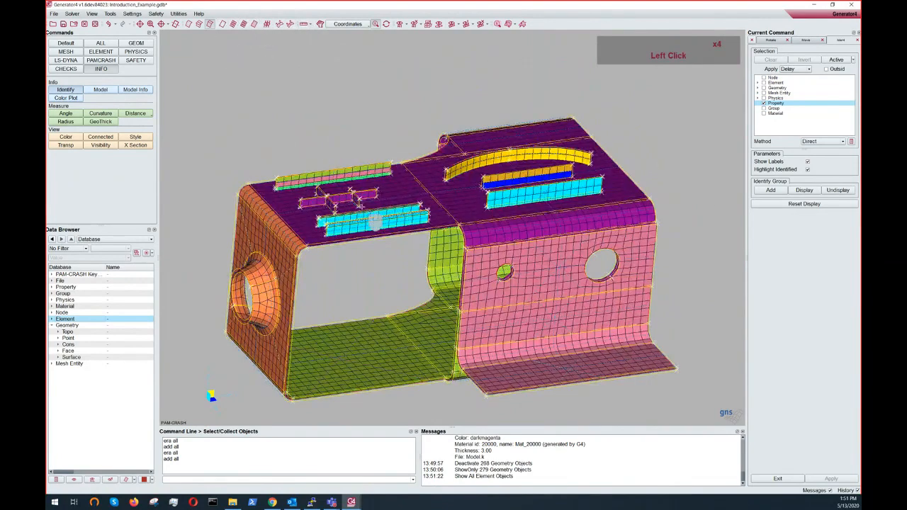
- Set the Element entries' display style to Solid from the Data Browser
ctrl+middle_drag(376, 223, 381, 199)
ctrl+right_drag(383, 199, 396, 241)
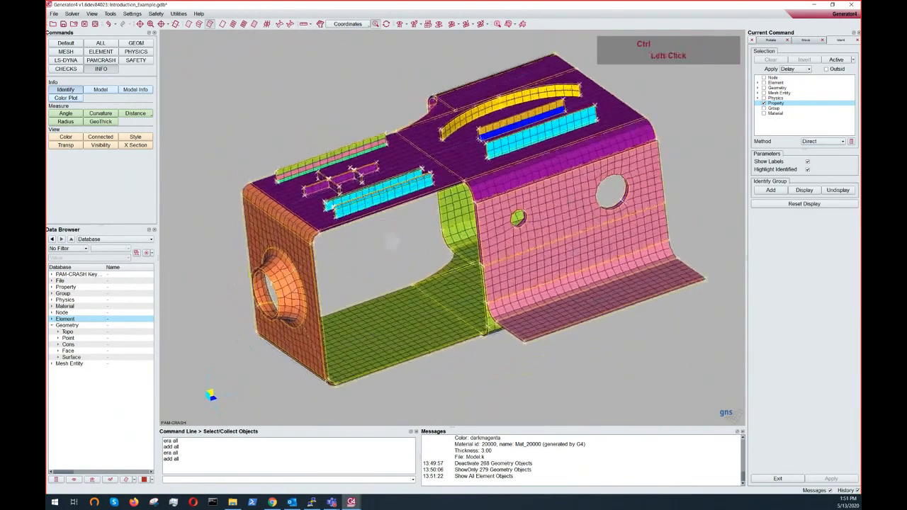
ctrl+drag(396, 241, 386, 180)
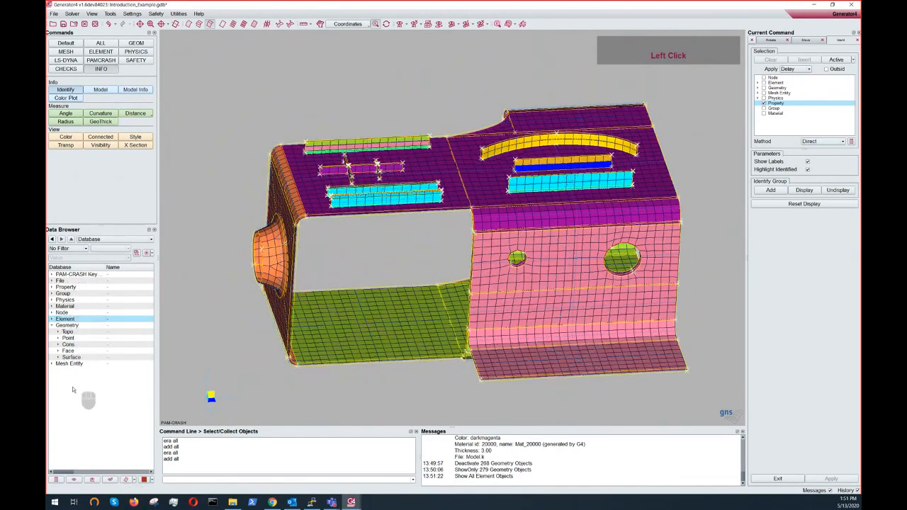
click(67, 326)
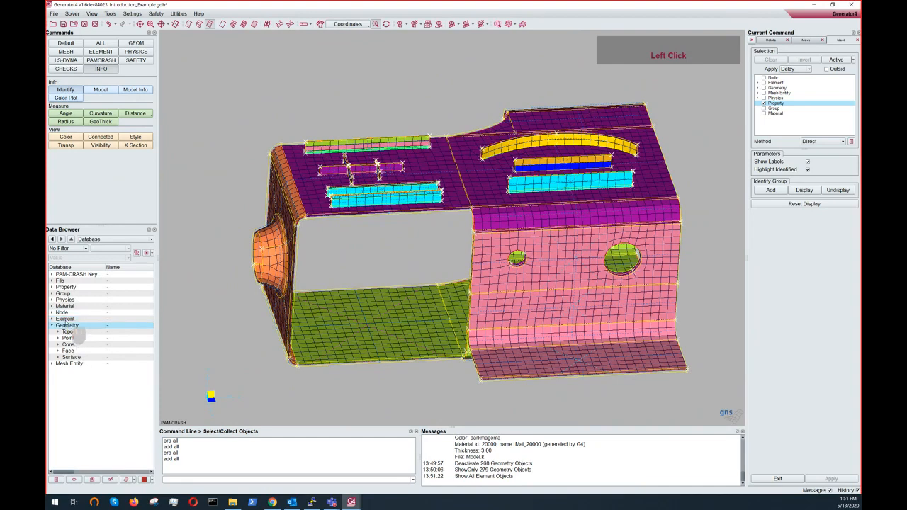
click(66, 319)
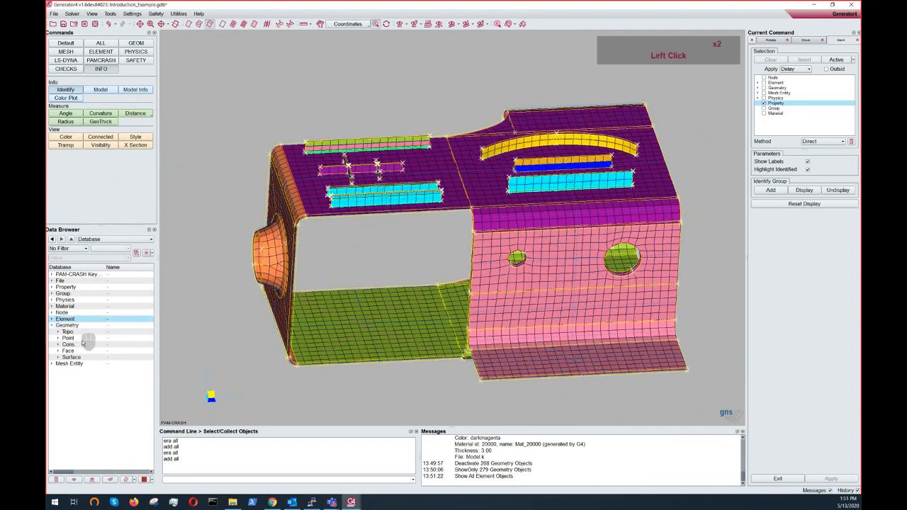
click(134, 481)
click(133, 475)
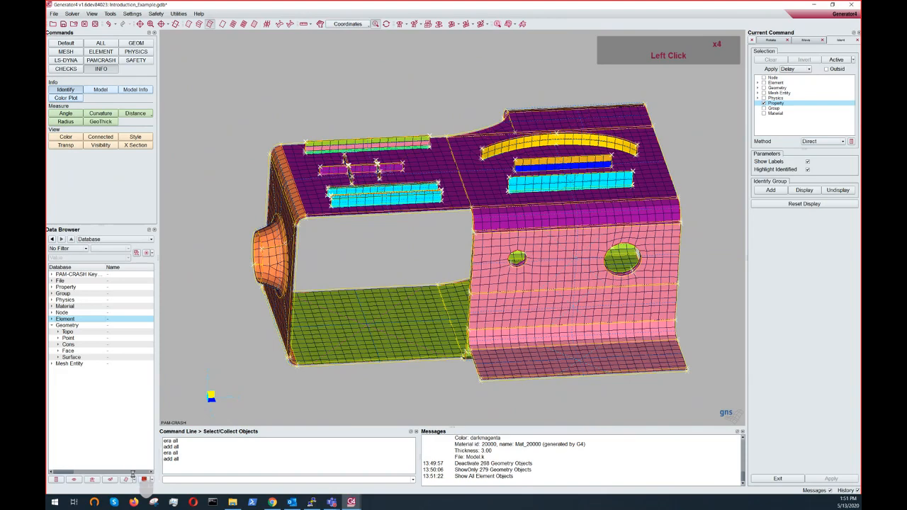
ctrl+drag(397, 227, 409, 291)
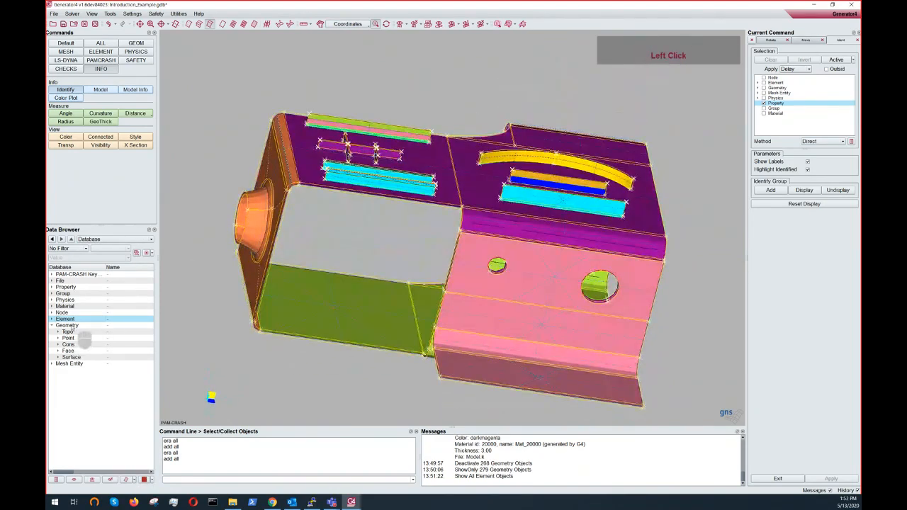
- Set the Geometry entries' display style to Solid from the Data Browser
click(67, 326)
ctrl+click(77, 319)
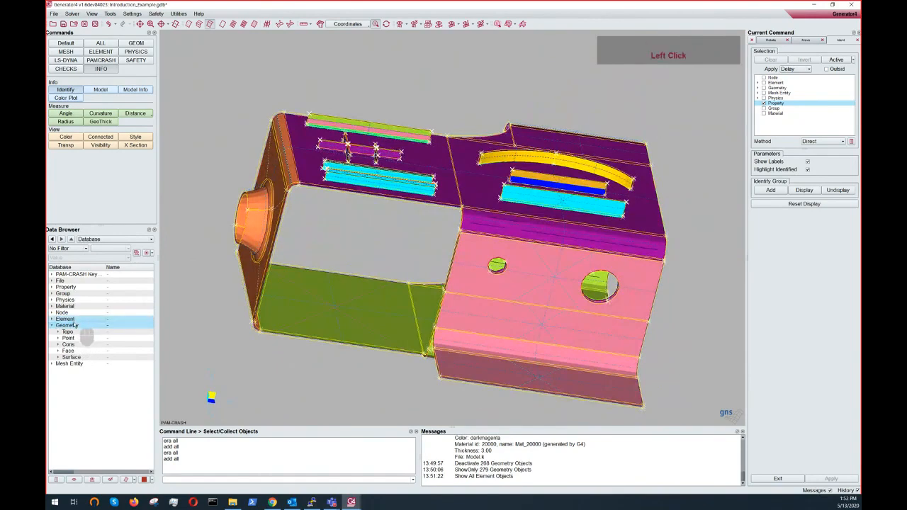
click(126, 481)
click(147, 479)
ctrl+drag(339, 245, 170, 422)
- Set the Geometry entries' display style to Boundary from the Data Browser
click(81, 326)
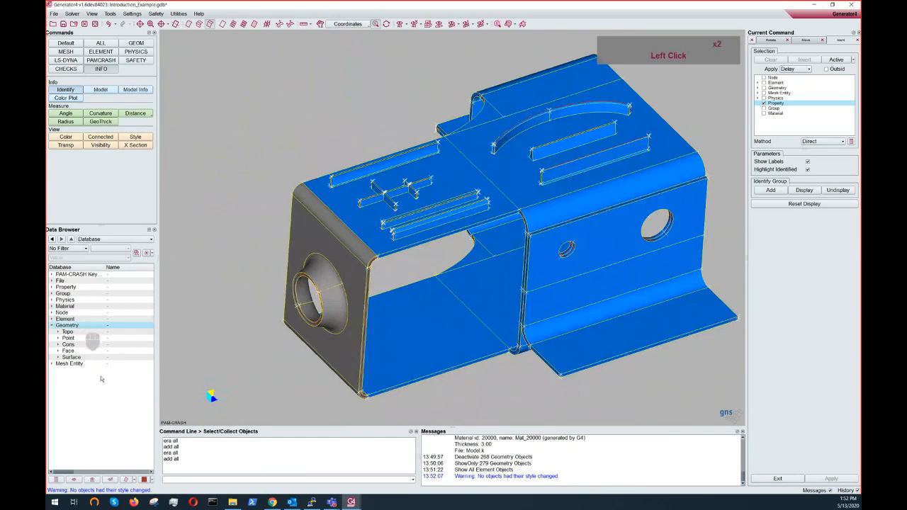
click(134, 480)
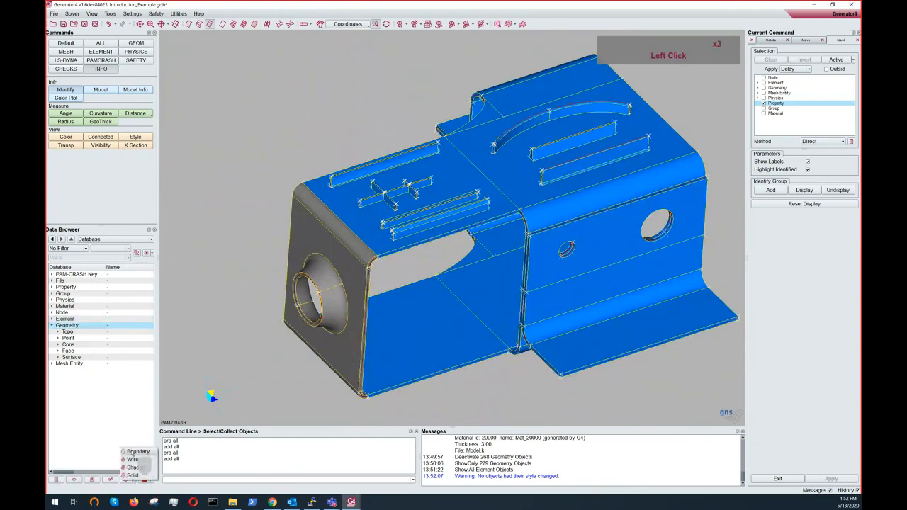
click(132, 452)
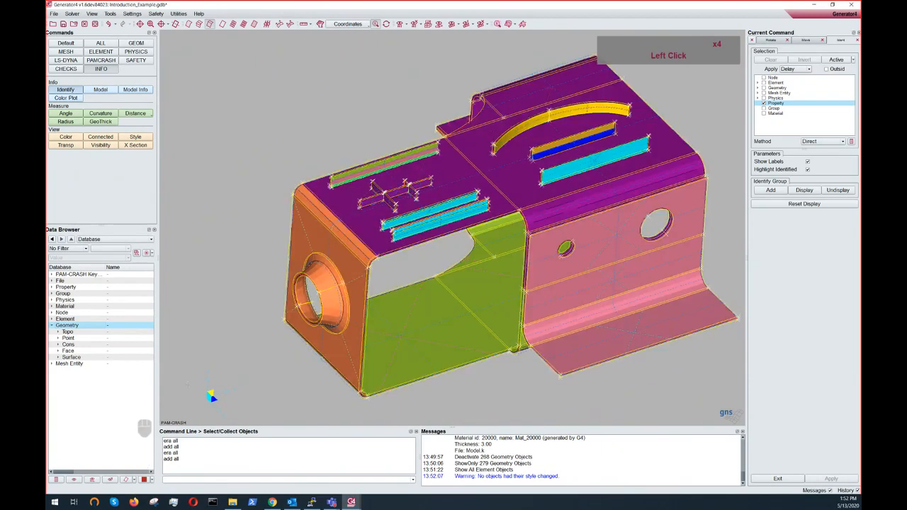
mouse_move(374, 228)
ctrl+mouse_down()
mouse_move(402, 245)
mouse_move(409, 219)
mouse_move(322, 183)
mouse_move(304, 207)
ctrl+mouse_up()
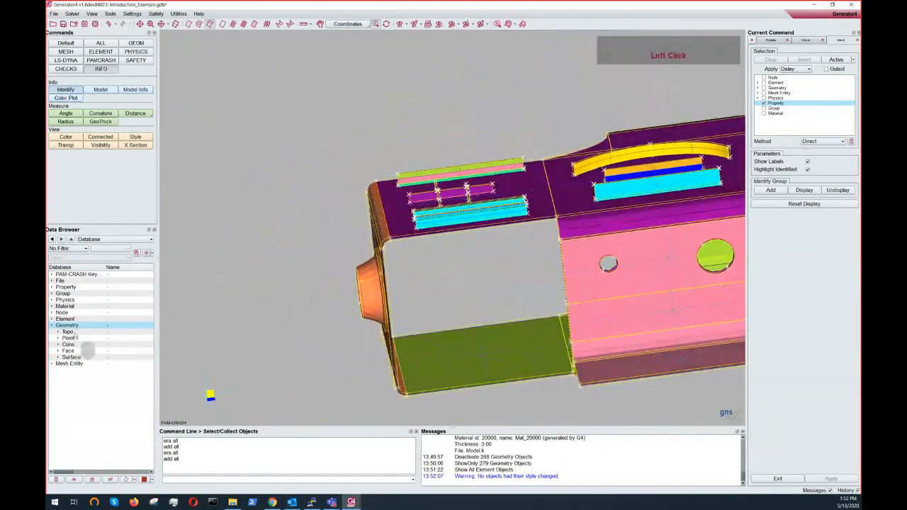
- Set the Element entries' display style to Shaded from the Data Browser
click(71, 319)
click(136, 481)
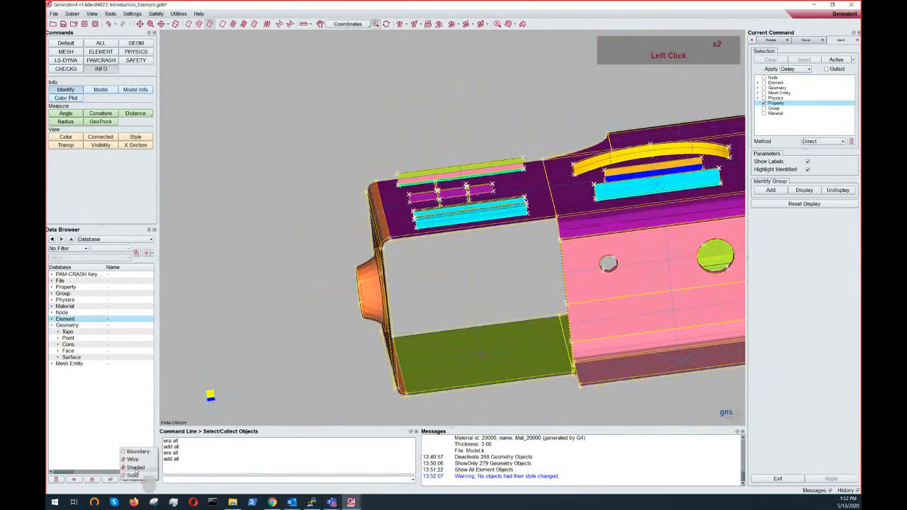
click(136, 471)
- Orbit, zoom and recentre the view to inspect the shaded mesh
ctrl+drag(387, 278, 508, 279)
ctrl+middle_drag(507, 278, 440, 268)
ctrl+drag(440, 268, 399, 285)
ctrl+scroll(399, 284, up, 2)
ctrl+middle_drag(399, 285, 392, 273)
ctrl+drag(392, 273, 409, 209)
ctrl+scroll(409, 209, down, 3)
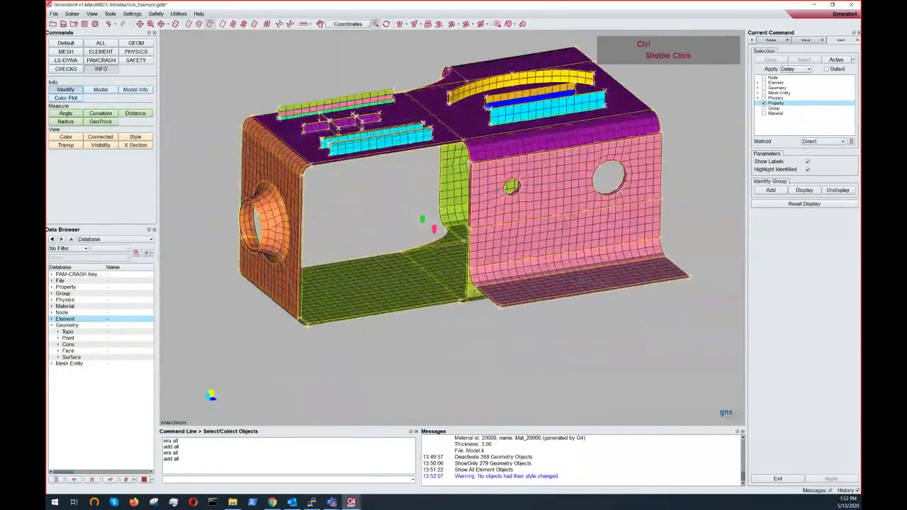
middle_click(409, 208)
ctrl+middle_click(402, 199)
ctrl+middle_click(402, 199)
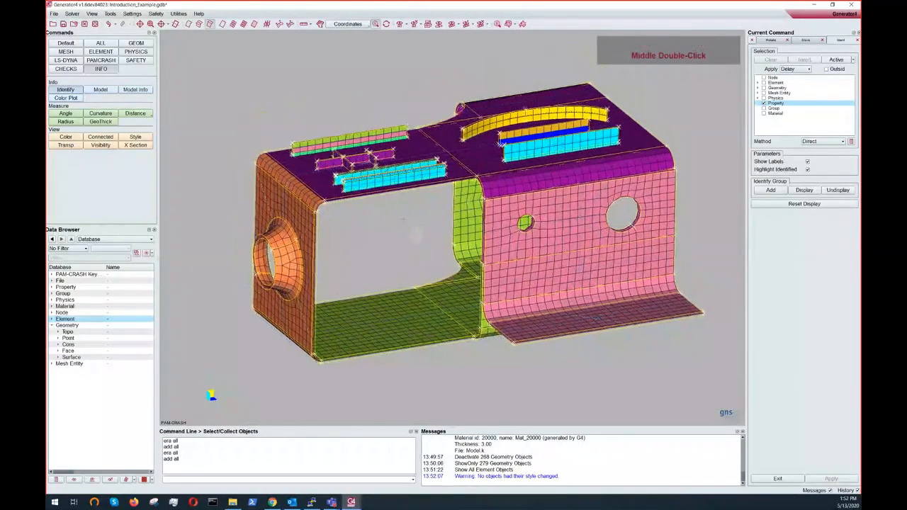
ctrl+middle_drag(418, 233, 436, 244)
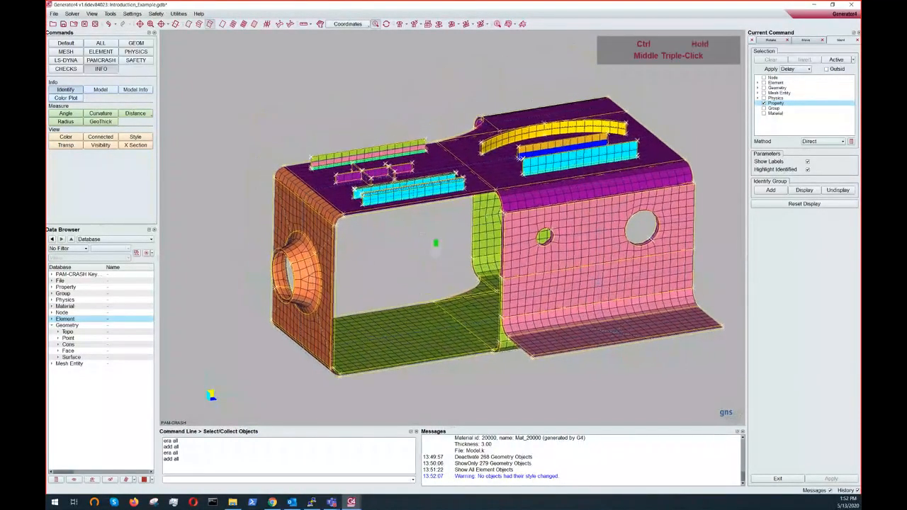
mouse_move(435, 243)
ctrl+mouse_down()
mouse_move(414, 251)
mouse_move(421, 257)
ctrl+mouse_up()
middle_drag(421, 255, 423, 210)
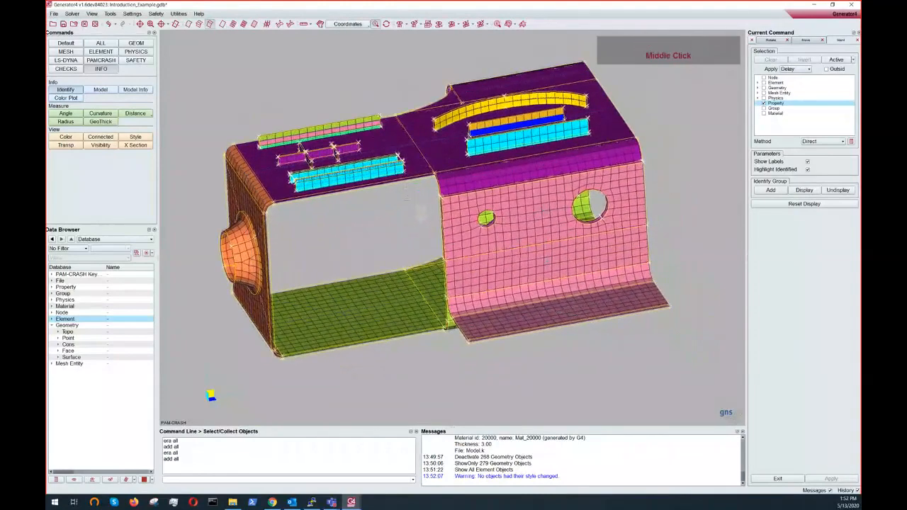
- Orbit, pan and zoom around the shaded model to inspect it from different angles
ctrl+middle_click(411, 246)
ctrl+middle_click(411, 245)
mouse_move(411, 257)
ctrl+mouse_down()
mouse_move(451, 253)
mouse_move(425, 268)
ctrl+mouse_up()
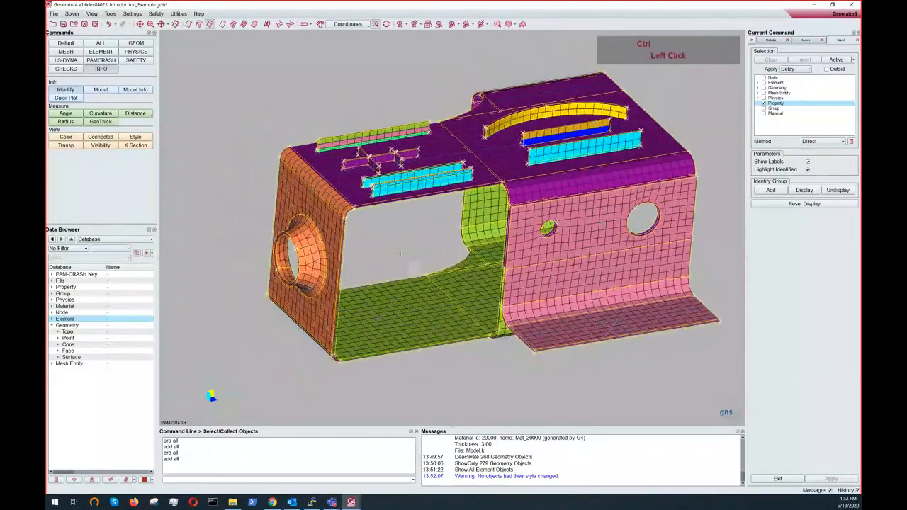
ctrl+middle_drag(411, 263, 395, 286)
ctrl+drag(394, 285, 375, 205)
ctrl+middle_drag(376, 206, 410, 228)
ctrl+right_drag(418, 231, 397, 273)
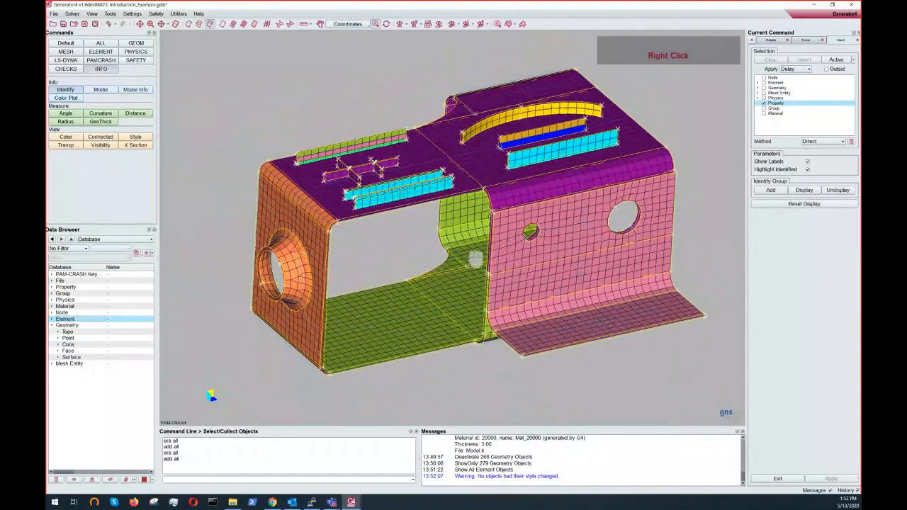
ctrl+drag(451, 258, 410, 268)
ctrl+middle_drag(423, 271, 438, 255)
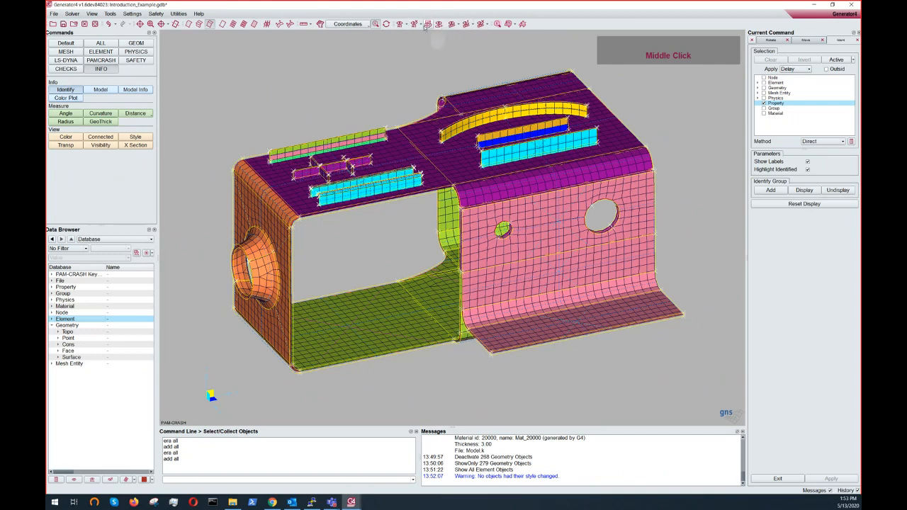
- With the Visibility command set to Hide and only Elements selectable, hide five quad elements on the pink side panel
click(103, 145)
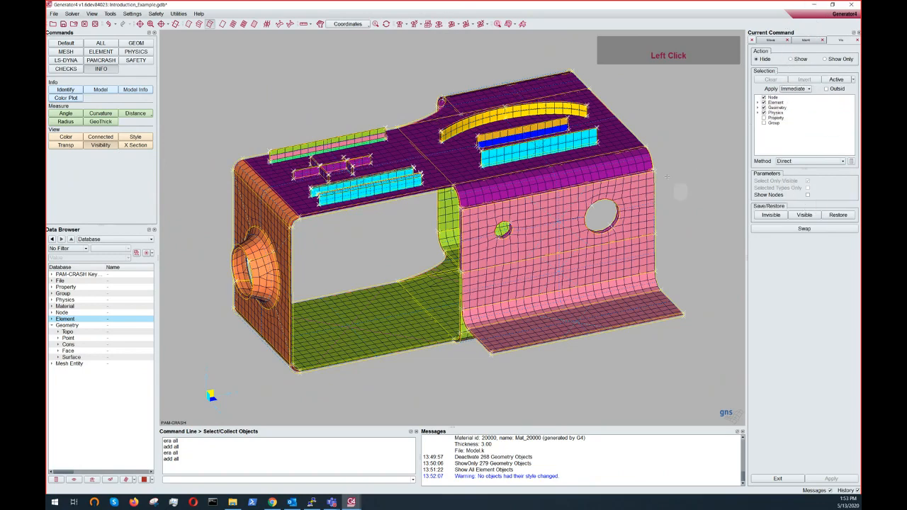
ctrl+middle_drag(667, 177, 621, 160)
ctrl+scroll(543, 159, up, 4)
click(776, 102)
middle_click(777, 103)
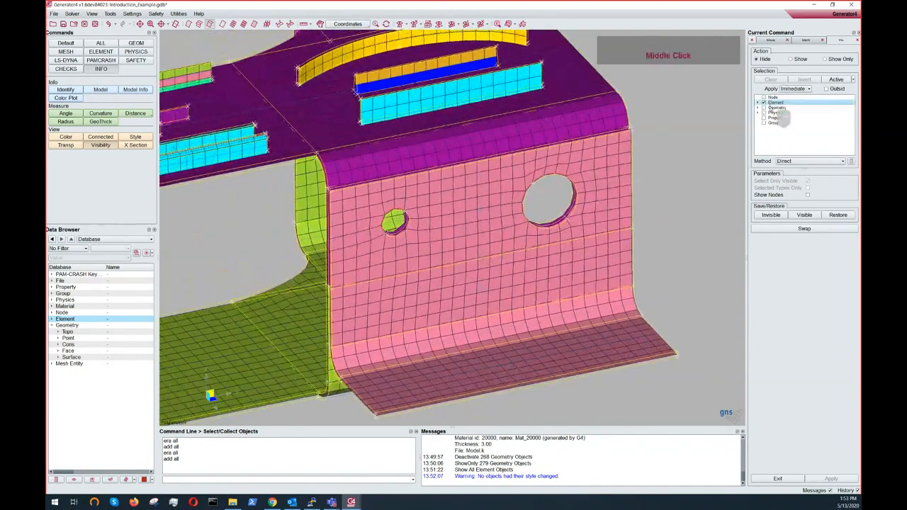
click(623, 183)
click(622, 182)
click(615, 182)
click(609, 185)
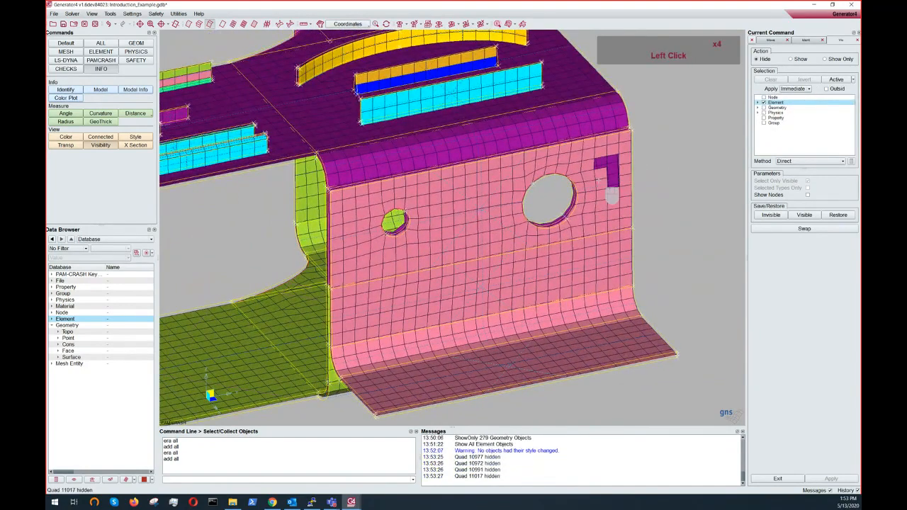
click(600, 175)
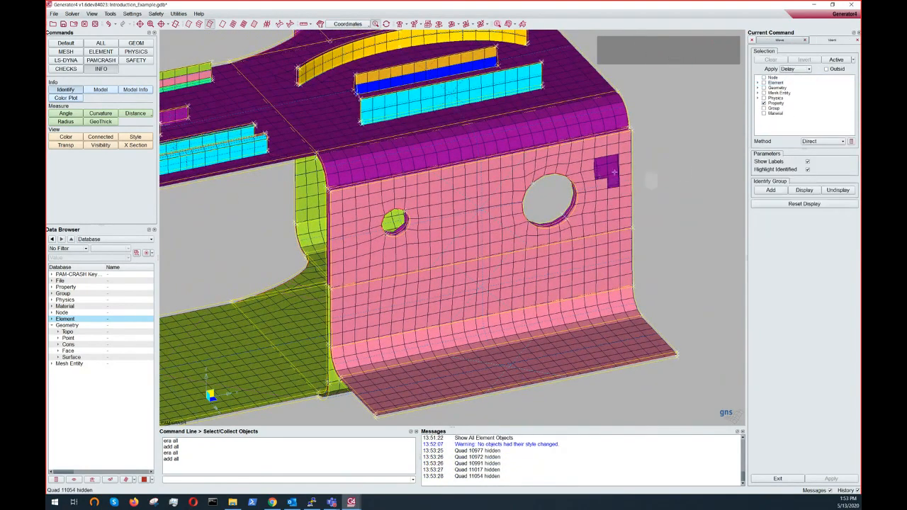
- Expand Element > Shell in the Data Browser, then hide and show the Tria elements
key(ctrl)
ctrl+scroll(609, 173, down, 3)
ctrl+middle_drag(610, 174, 611, 161)
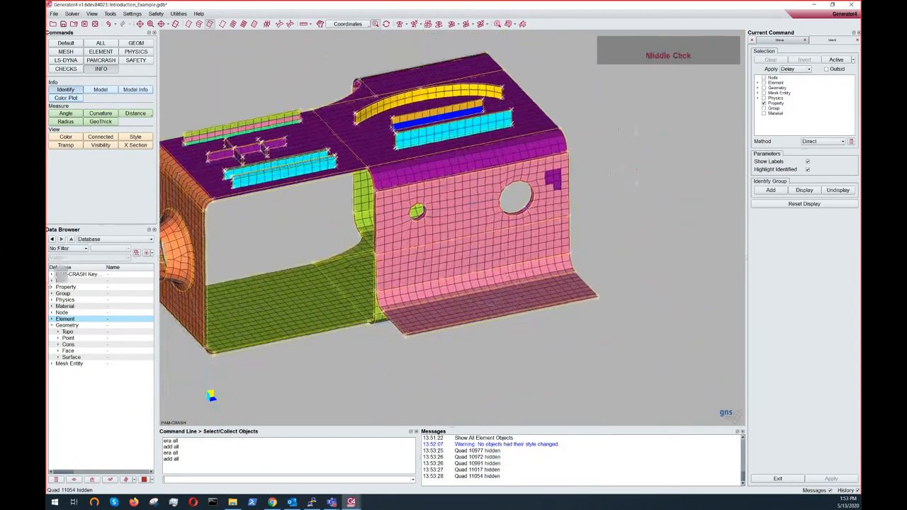
click(64, 318)
click(52, 319)
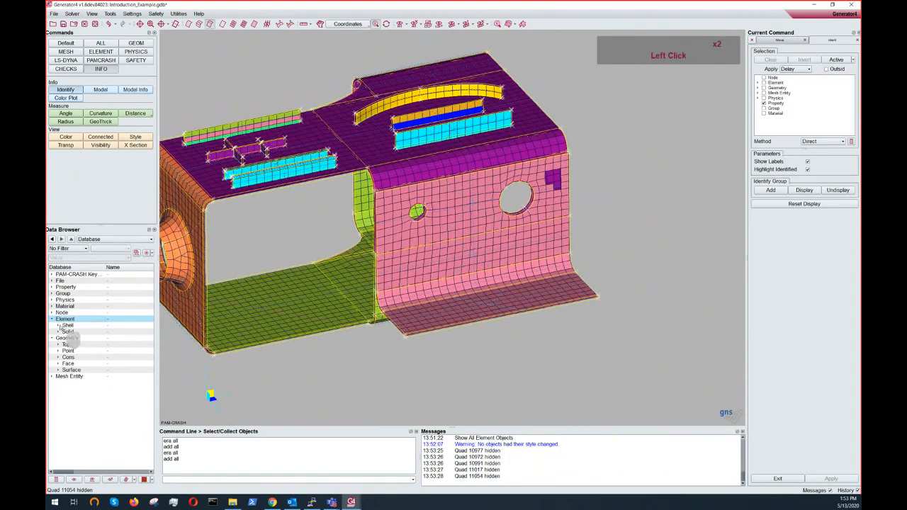
click(58, 325)
click(72, 332)
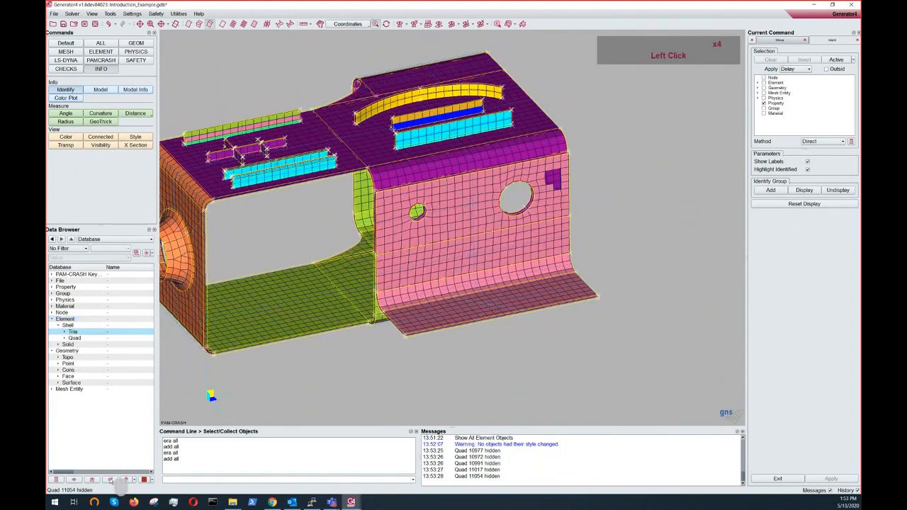
click(111, 481)
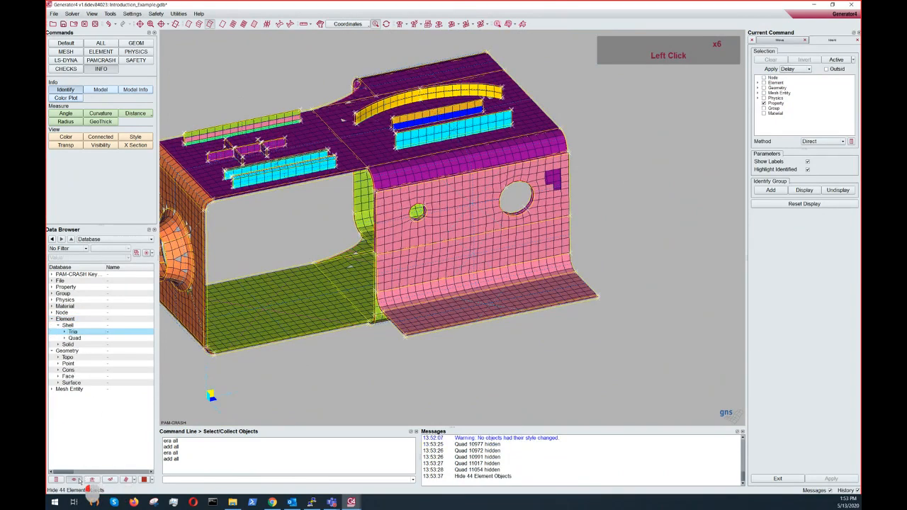
click(112, 424)
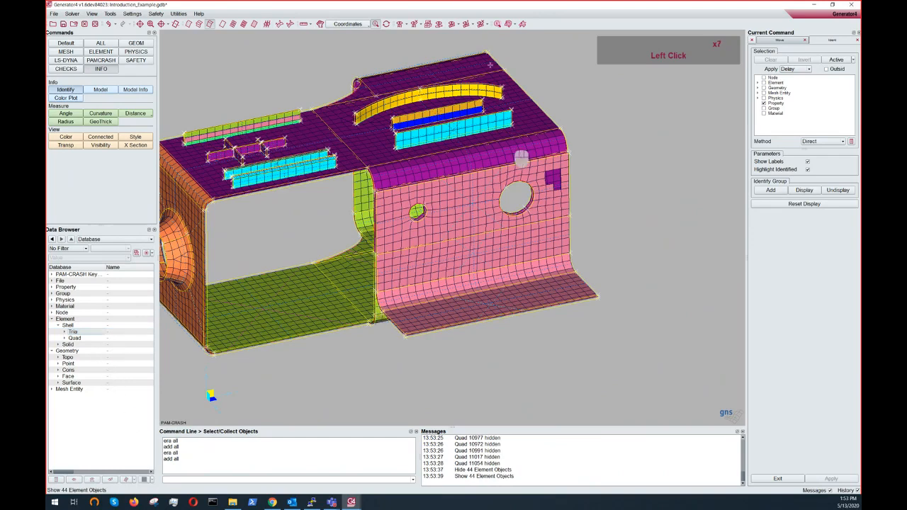
- Show only the pink side panel's property using the show-only property visibility tool
key(ctrl)
ctrl+middle_drag(452, 99, 406, 57)
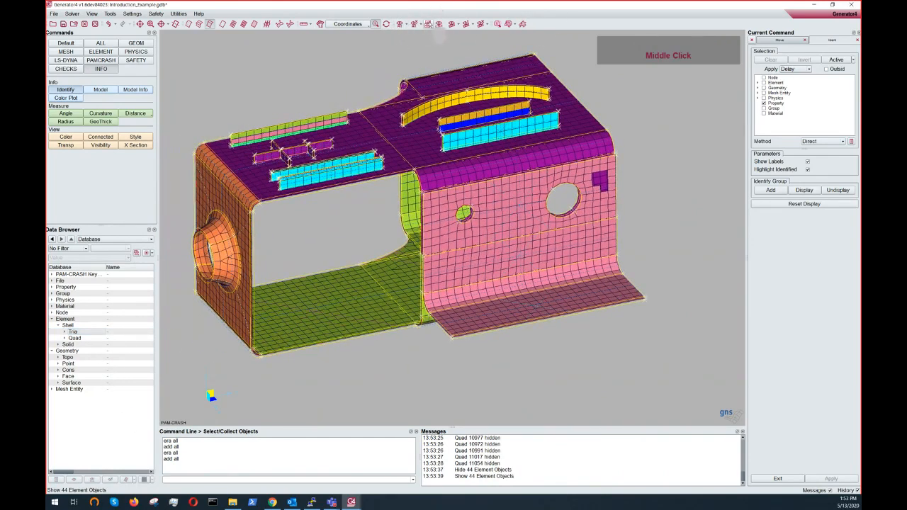
click(459, 25)
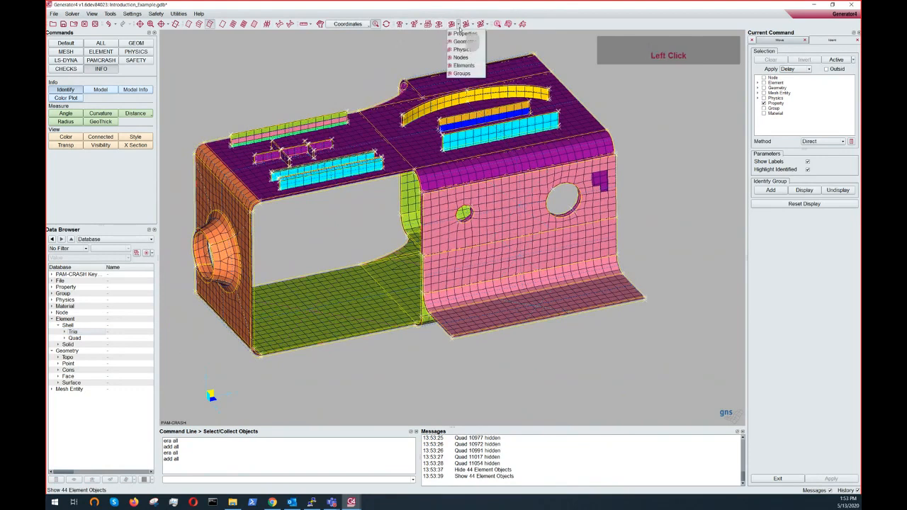
click(462, 26)
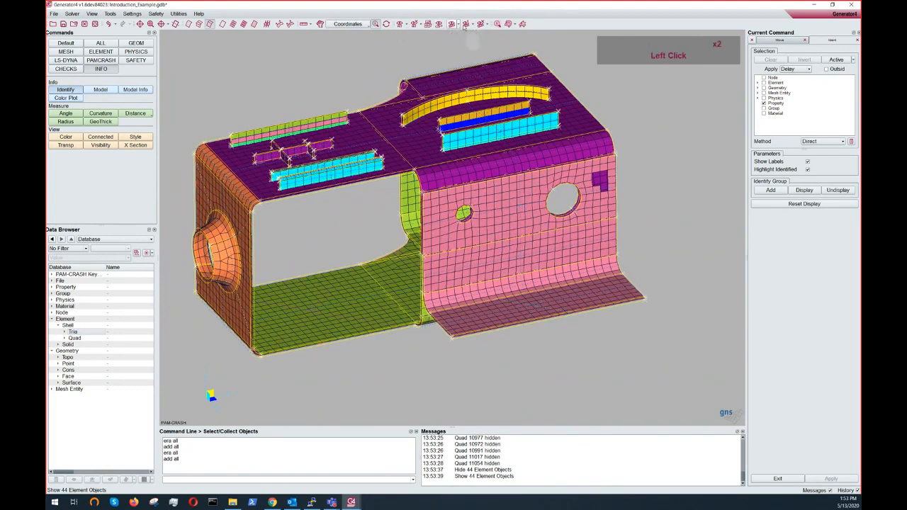
click(472, 25)
click(476, 34)
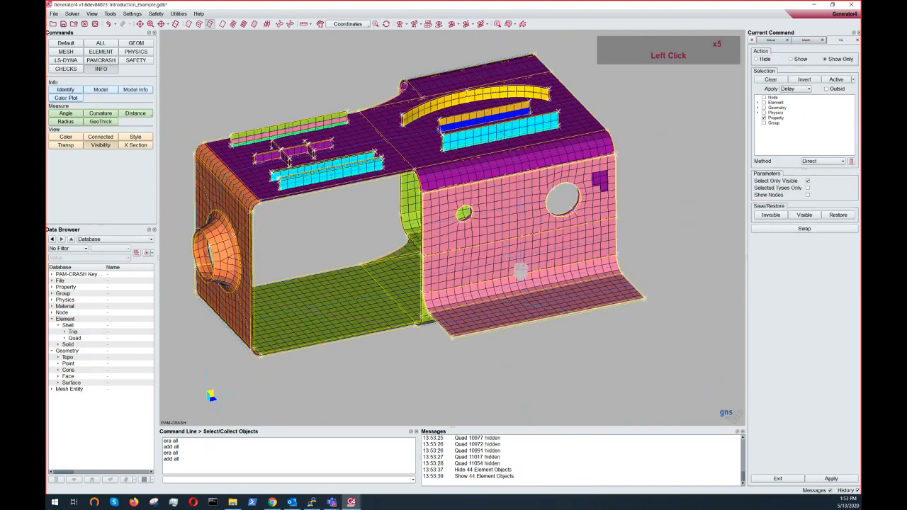
right_click(508, 257)
ctrl+drag(508, 253, 546, 228)
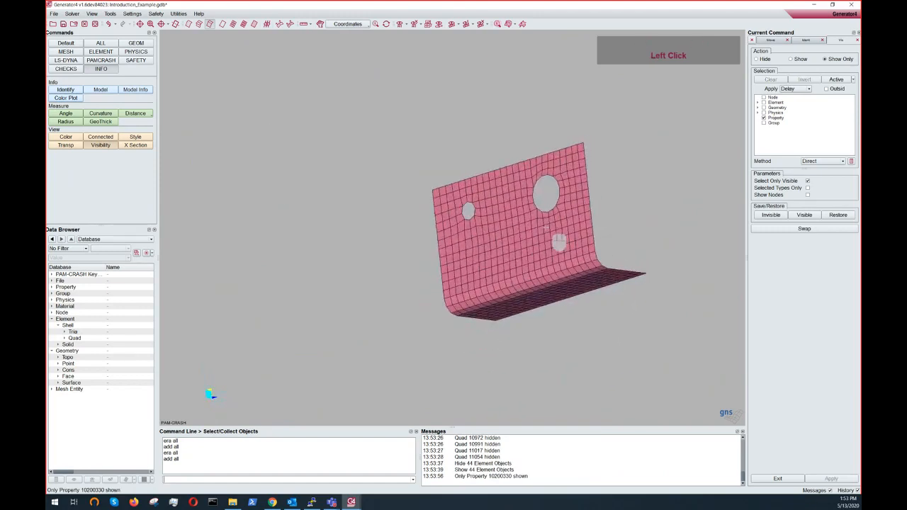
- Show all objects again from the viewport context menu
ctrl+right_drag(546, 228, 547, 212)
ctrl+middle_drag(521, 232, 459, 246)
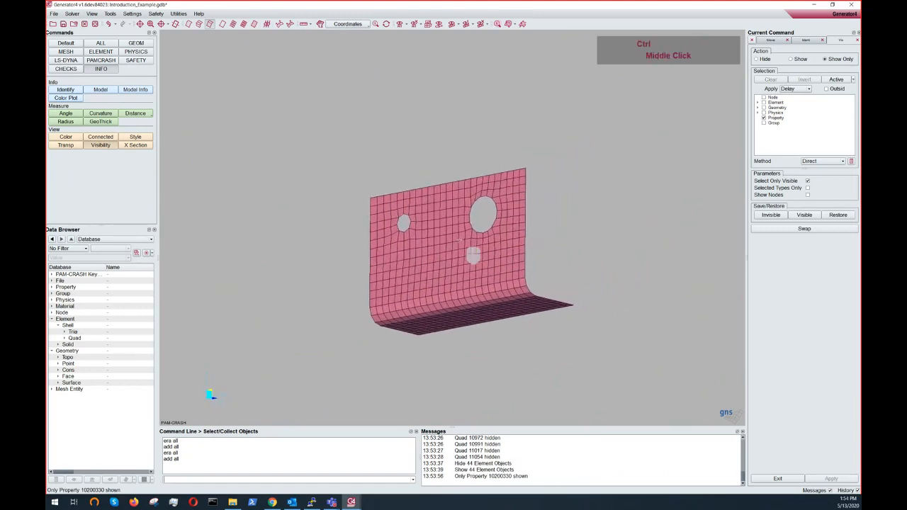
ctrl+drag(459, 245, 445, 257)
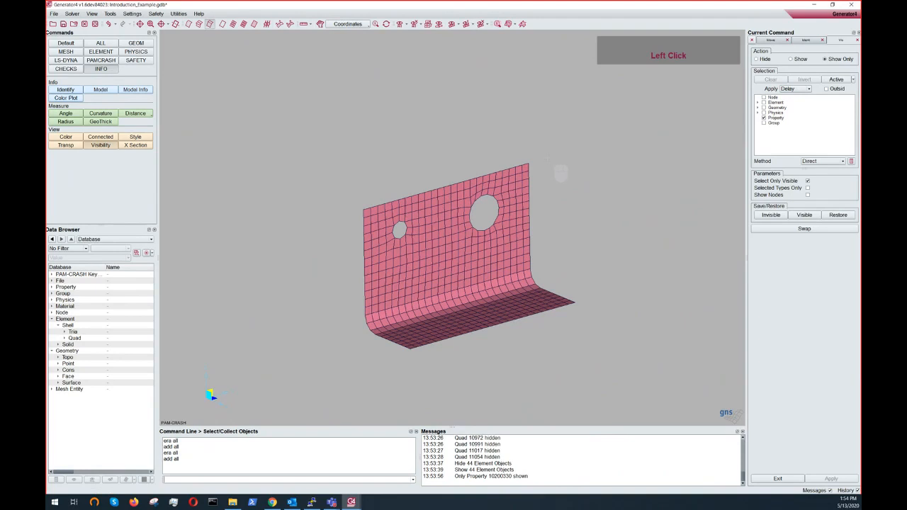
right_click(547, 159)
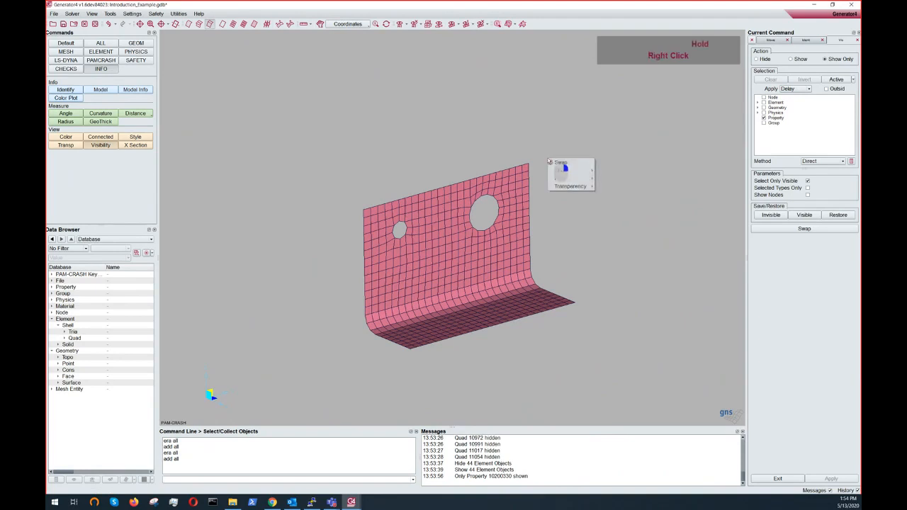
right_click(546, 122)
right_drag(546, 123, 547, 126)
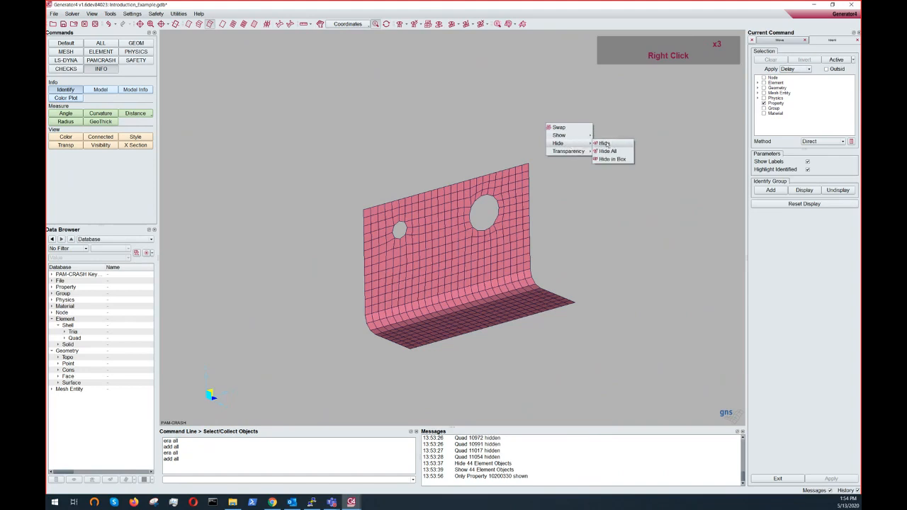
mouse_move(560, 135)
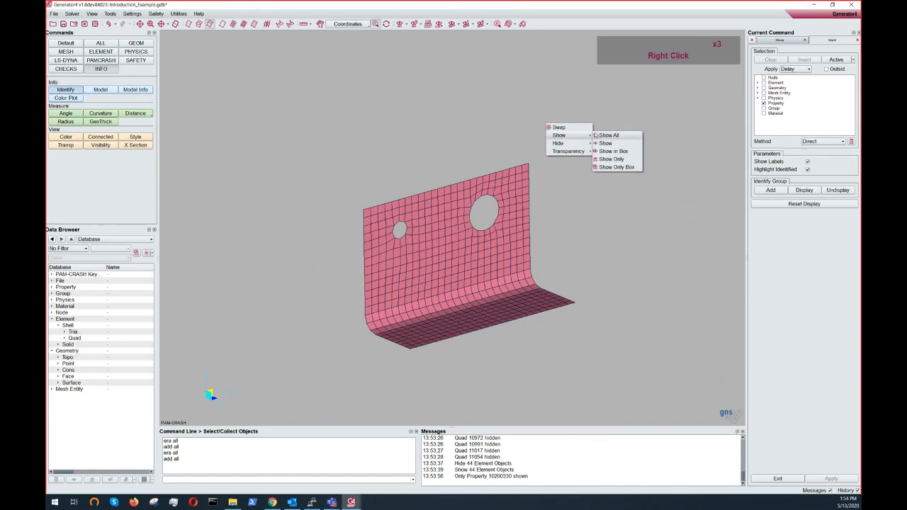
click(606, 144)
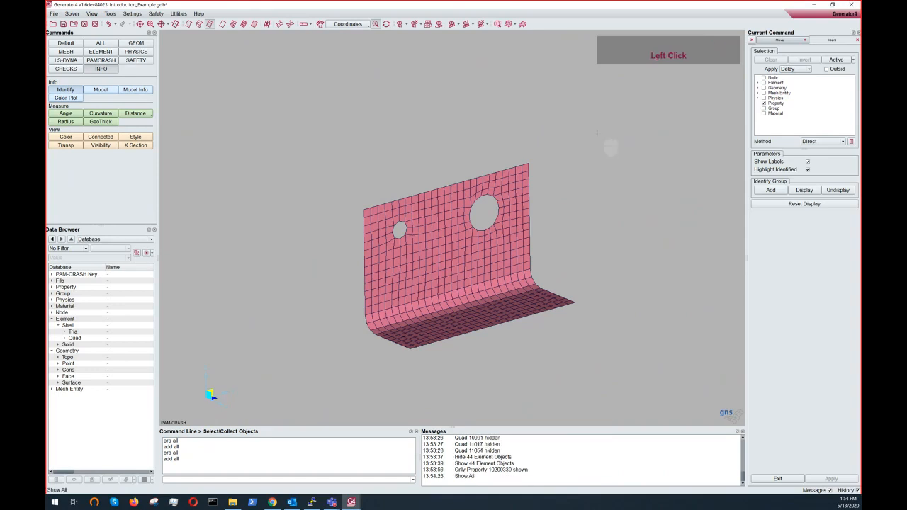
- Hide the objects inside a box drawn across the front corner of the pink flange
right_click(526, 155)
mouse_move(547, 175)
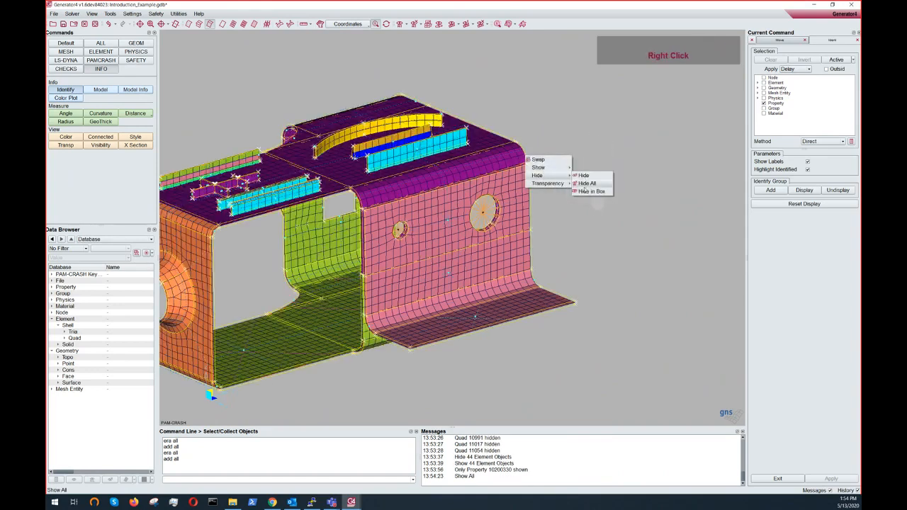
click(589, 190)
drag(505, 229, 612, 338)
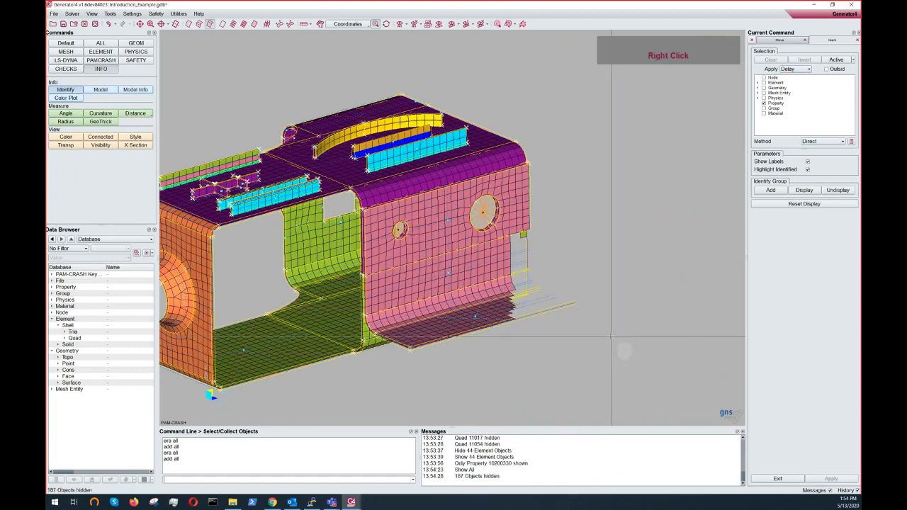
- Orbit, zoom and pan the view to inspect the area where objects were hidden
key(ctrl)
ctrl+scroll(663, 279, up, 1)
ctrl+middle_drag(663, 278, 683, 268)
ctrl+drag(643, 240, 618, 248)
ctrl+middle_drag(618, 248, 645, 234)
ctrl+drag(389, 212, 388, 227)
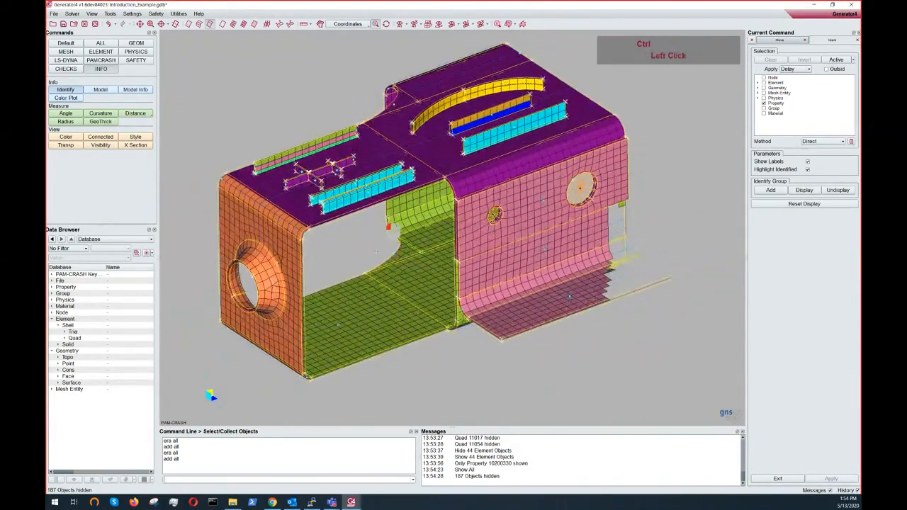
middle_click(388, 226)
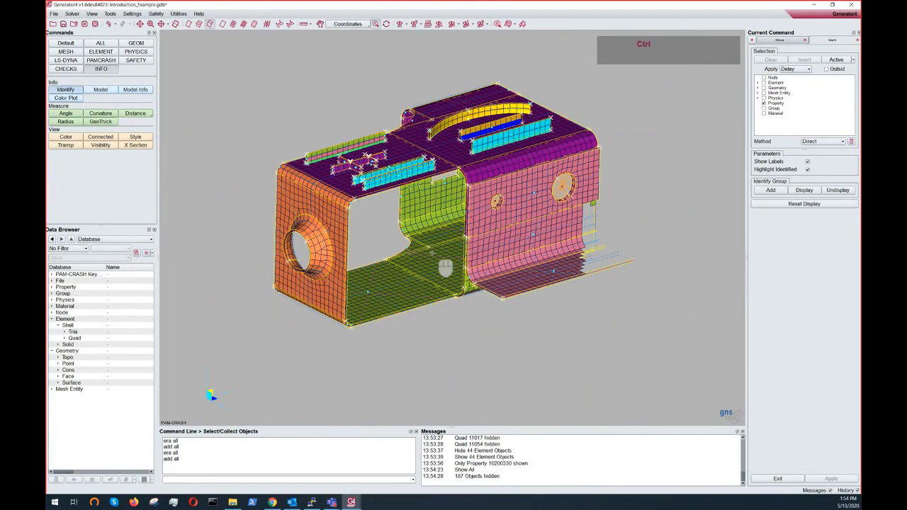
ctrl+middle_drag(432, 253, 437, 265)
ctrl+drag(437, 265, 387, 250)
ctrl+middle_drag(387, 249, 382, 270)
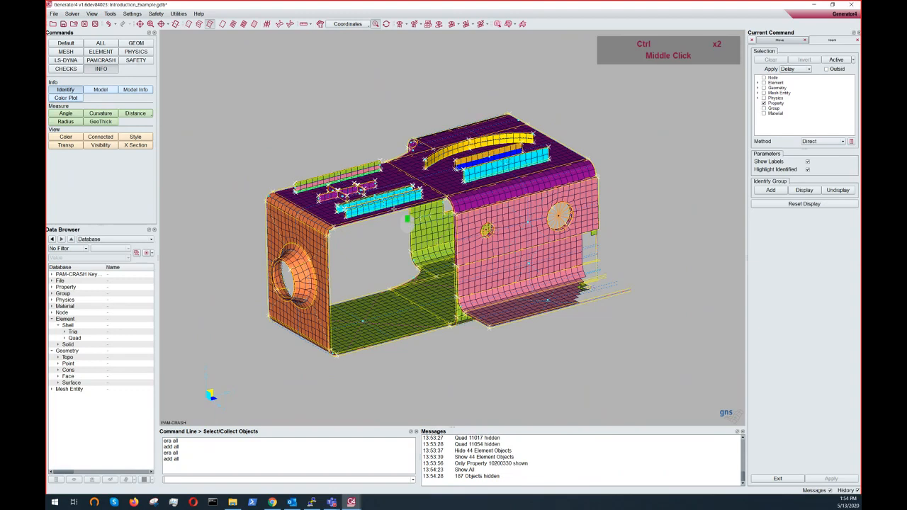
ctrl+middle_drag(406, 251, 405, 271)
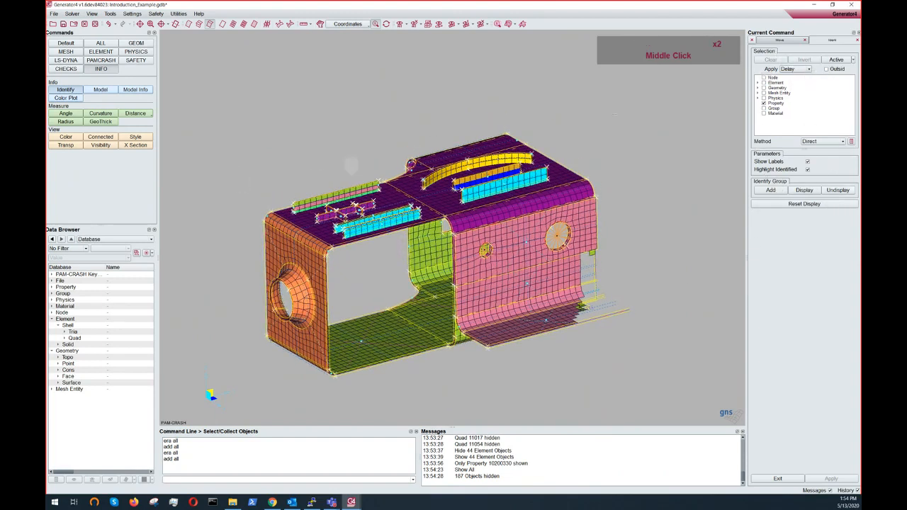
- Close the Move command so only the Identify command remains active
click(798, 41)
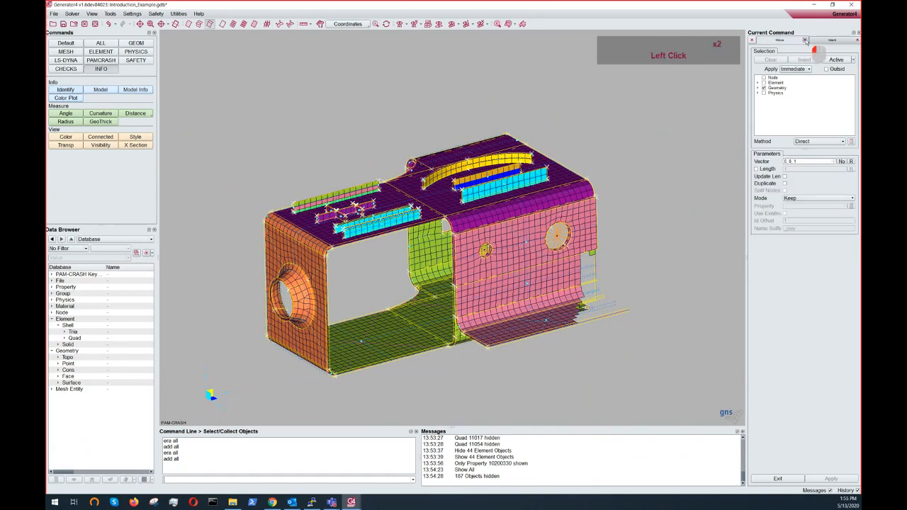
click(806, 41)
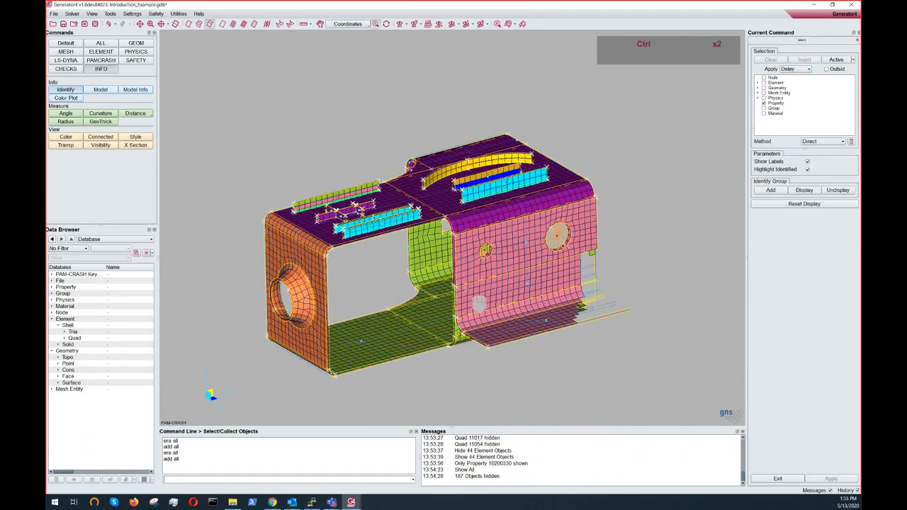
ctrl+middle_click(481, 292)
ctrl+middle_drag(481, 295, 488, 271)
ctrl+drag(489, 271, 466, 298)
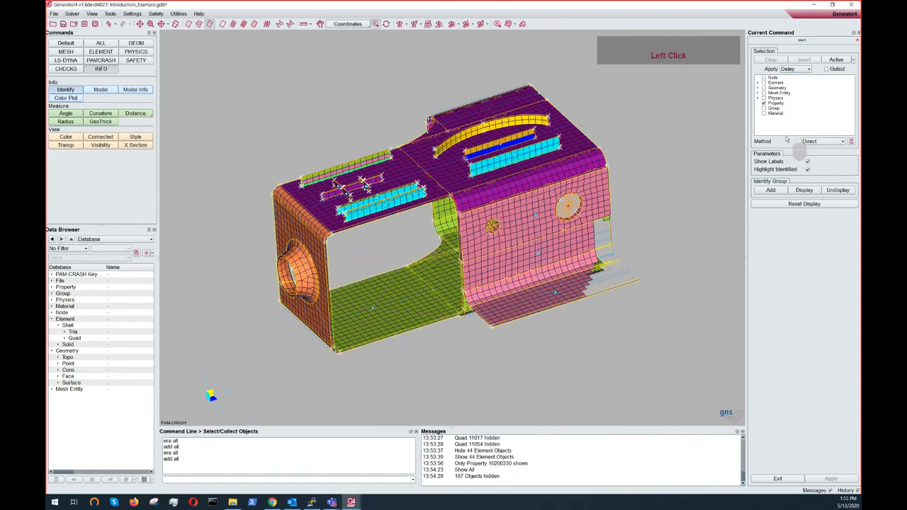
- Set the Identify selection's Apply mode to Immediate
drag(745, 227, 757, 224)
ctrl+middle_drag(662, 212, 646, 220)
ctrl+drag(645, 220, 669, 215)
ctrl+scroll(671, 217, up, 4)
ctrl+middle_drag(672, 218, 688, 201)
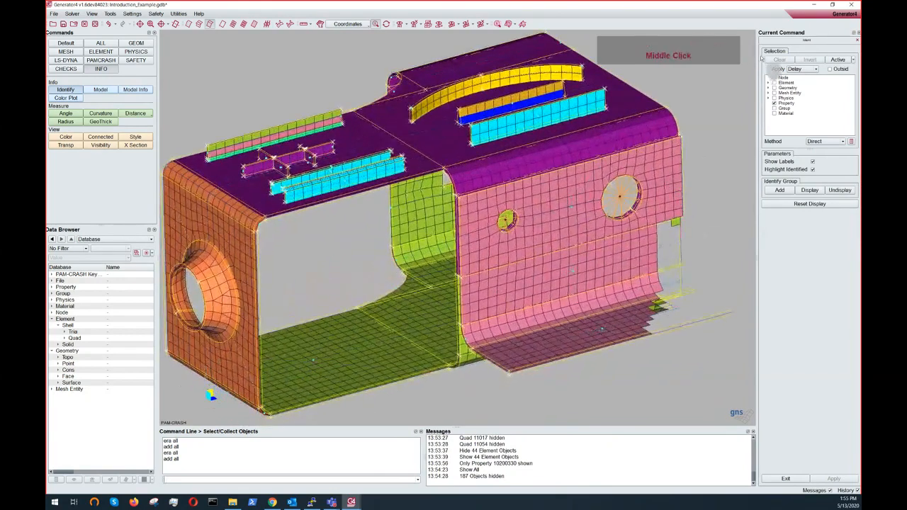
click(798, 70)
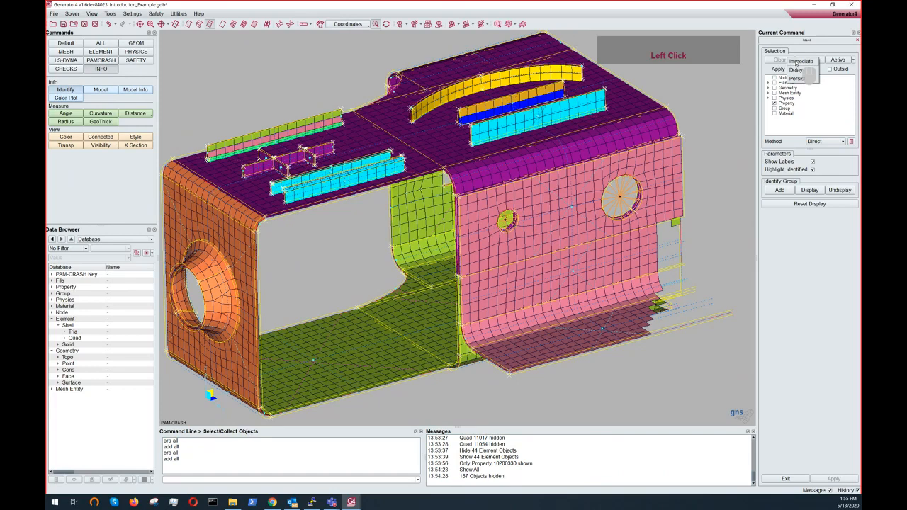
click(796, 63)
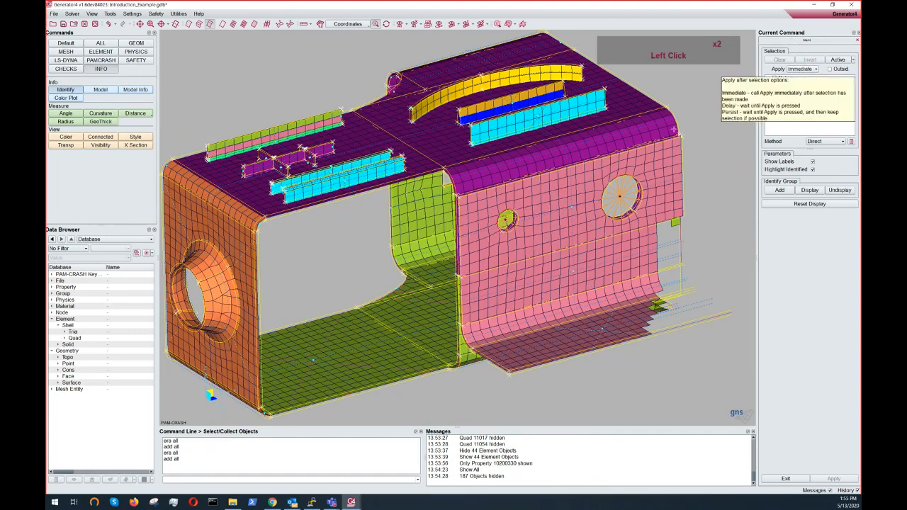
- Identify the pink flange's property by picking it with Immediate apply
click(596, 195)
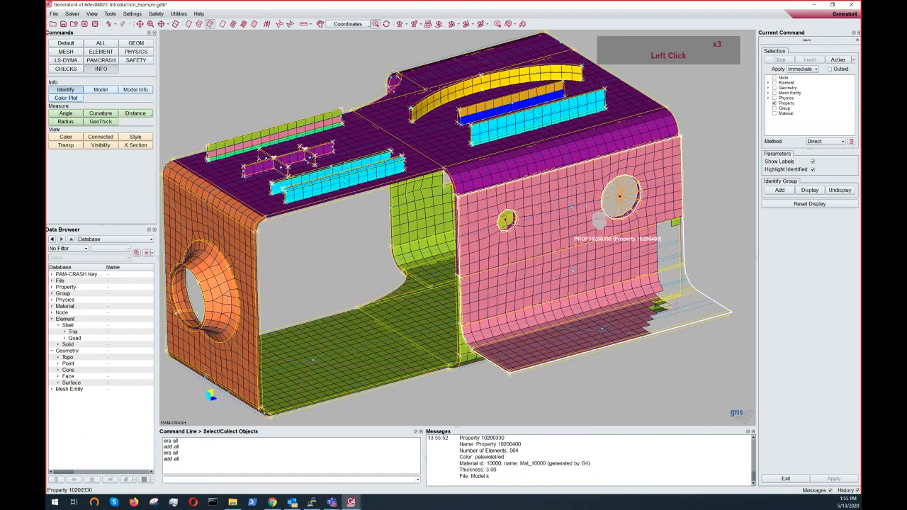
click(411, 42)
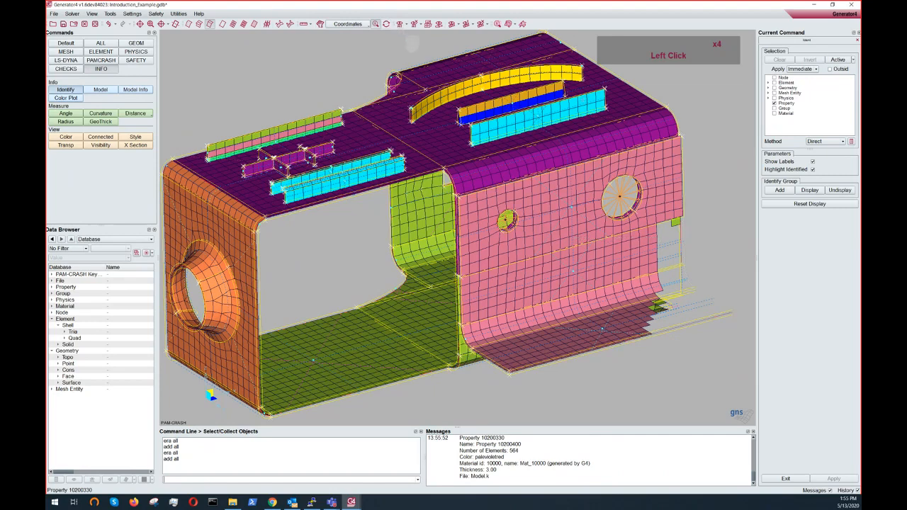
- Switch the Identify Apply mode to Delay, pick the pink flange, and apply the identification
click(815, 69)
click(803, 83)
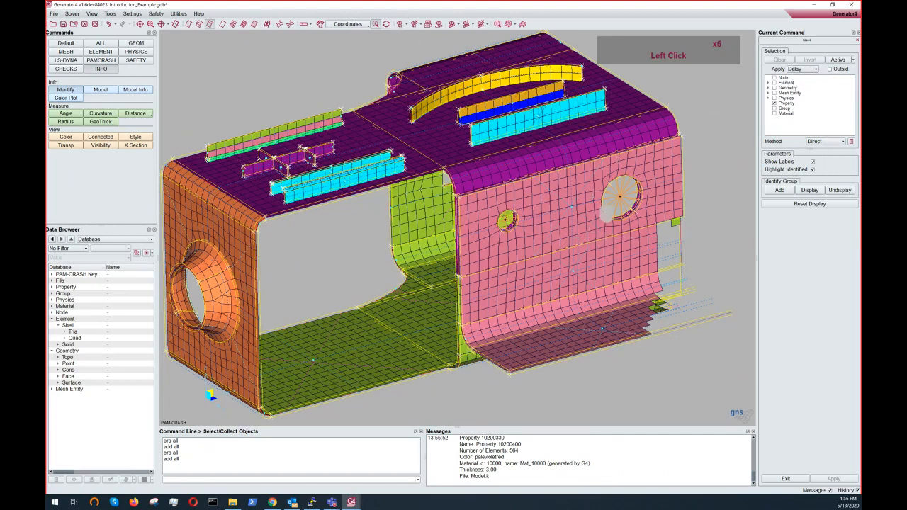
click(602, 209)
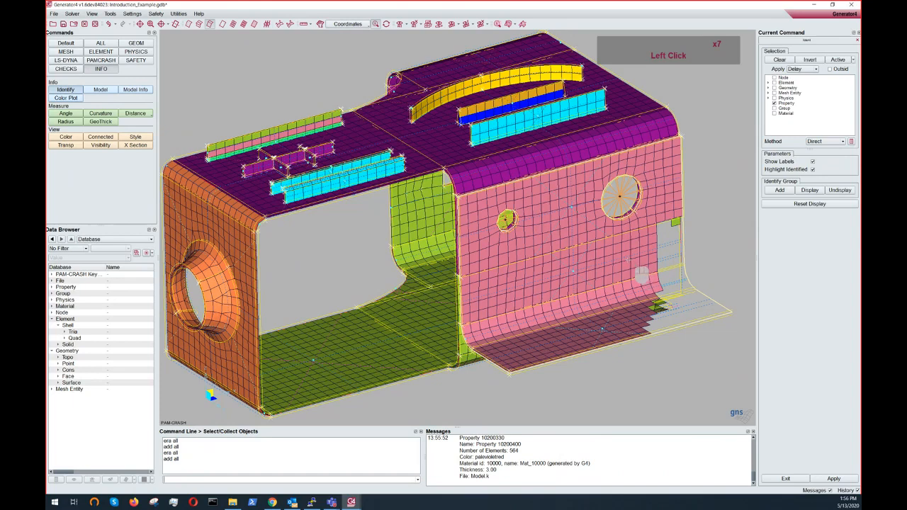
right_click(642, 275)
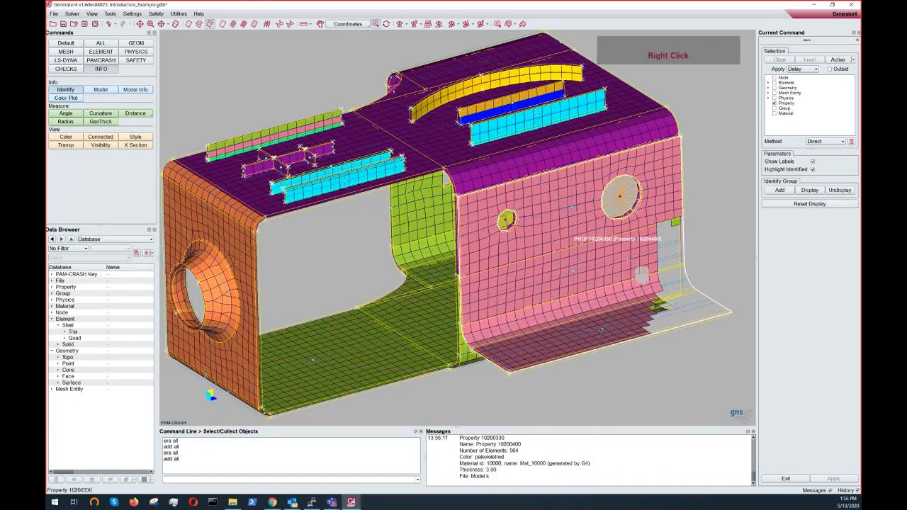
- Set the Identify selection's Apply mode to Persist
ctrl+click(643, 274)
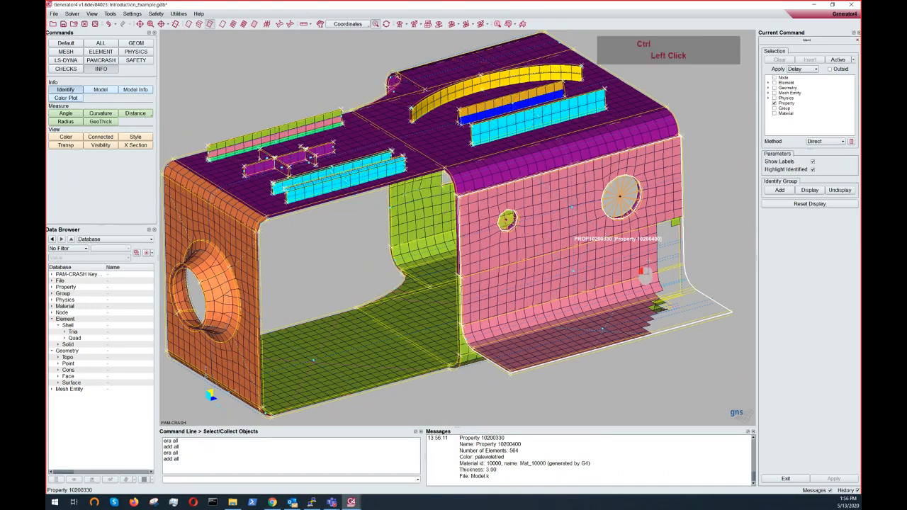
ctrl+drag(645, 274, 582, 227)
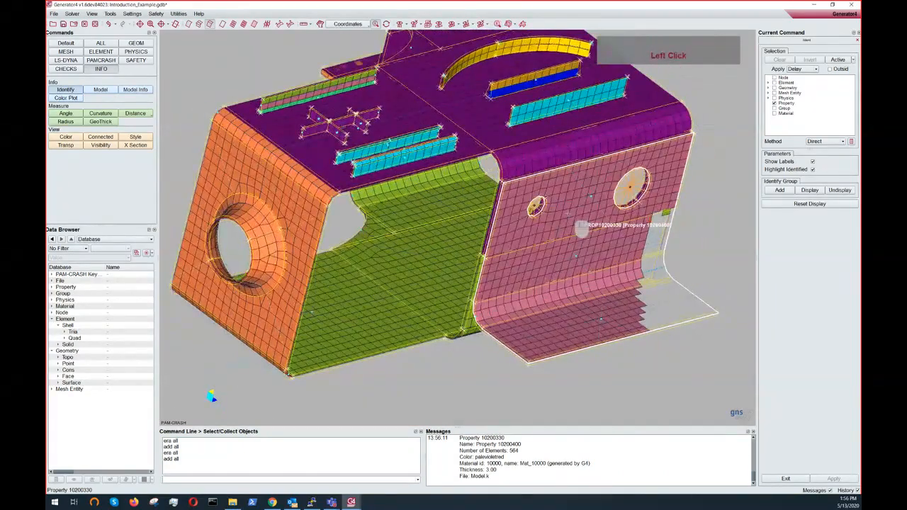
ctrl+right_drag(566, 214, 584, 230)
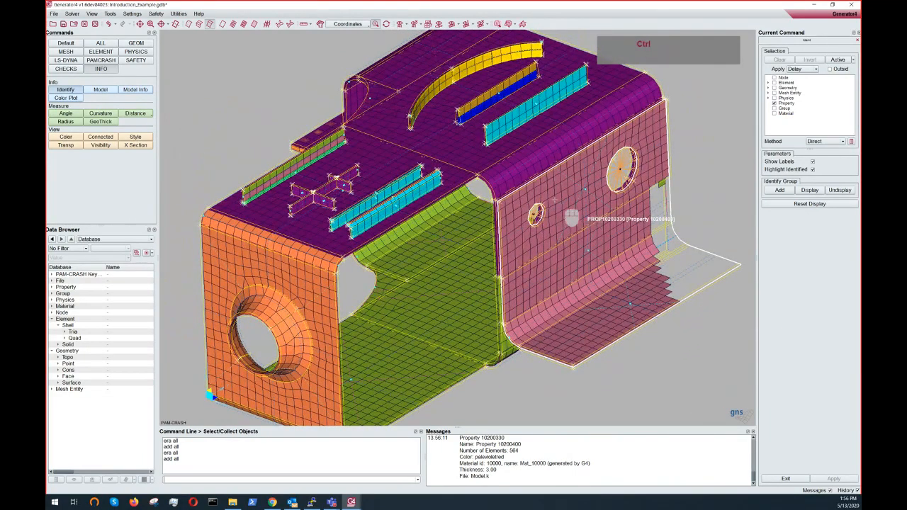
ctrl+drag(571, 217, 775, 89)
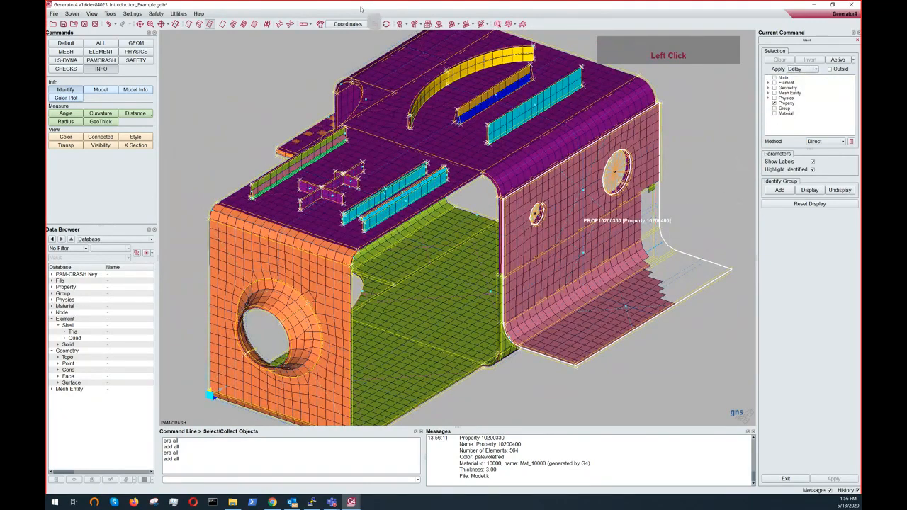
click(386, 25)
click(810, 69)
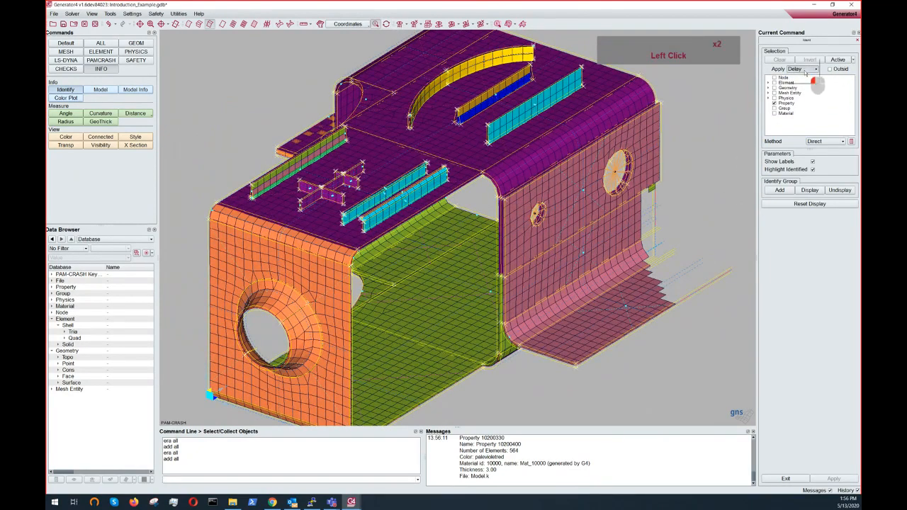
click(799, 80)
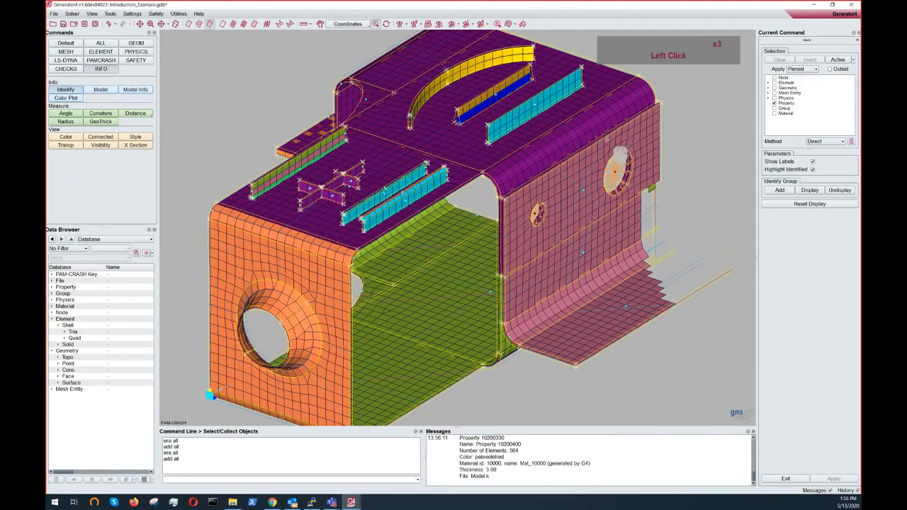
- Pick the purple top panel and apply the identification of its property in Persist mode
key(ctrl)
ctrl+middle_drag(602, 140, 578, 177)
ctrl+drag(588, 176, 628, 146)
click(597, 155)
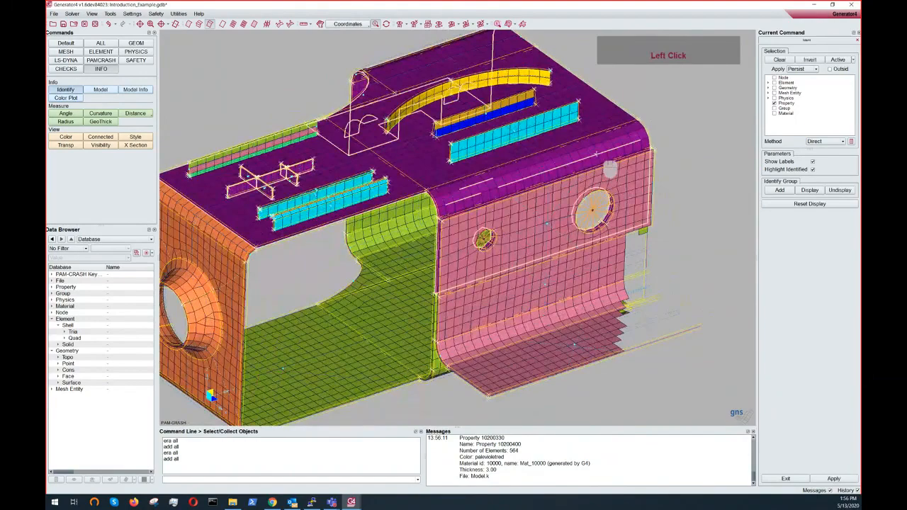
ctrl+drag(594, 157, 616, 165)
middle_click(616, 164)
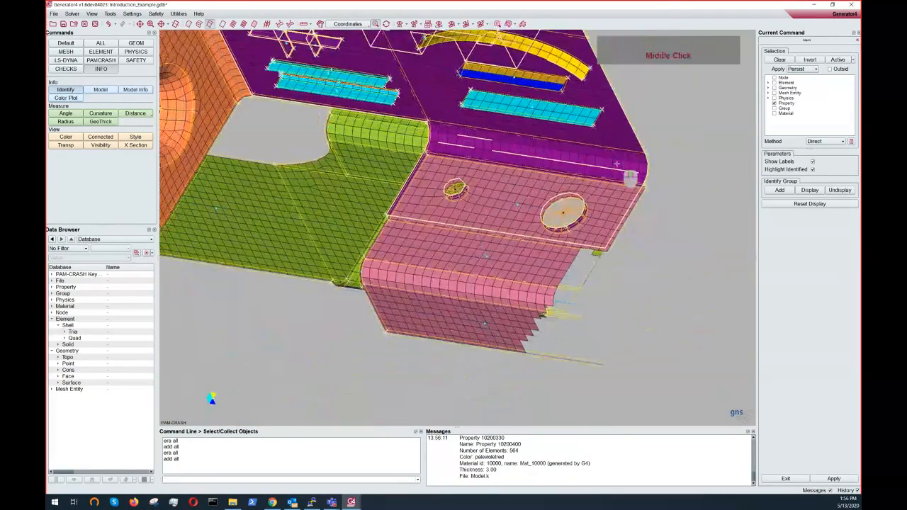
right_click(617, 164)
scroll(448, 65, down, 3)
ctrl+middle_drag(449, 64, 447, 80)
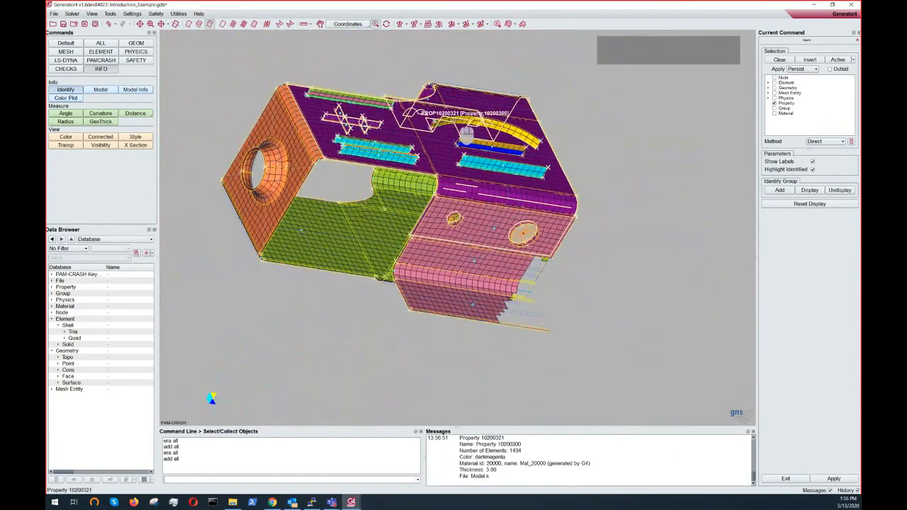
ctrl+drag(488, 148, 429, 146)
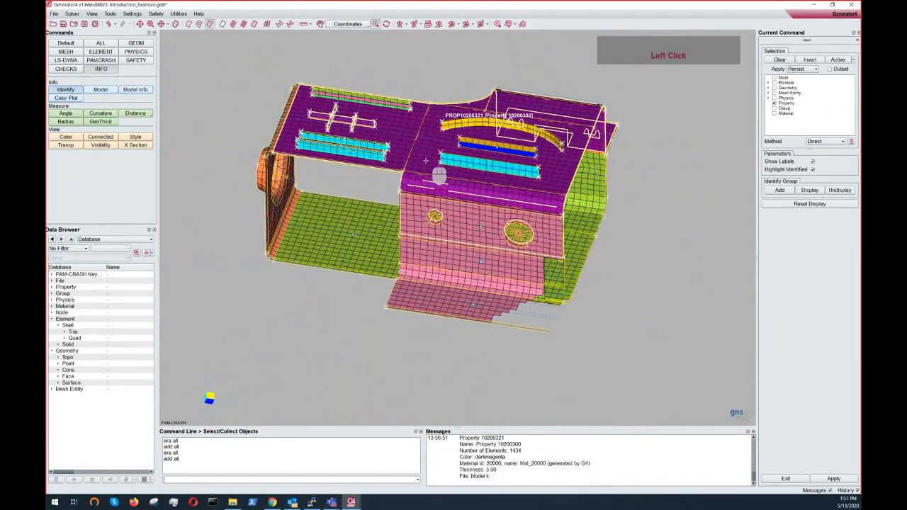
- Reapply the persisted identification of the purple top panel from a rotated viewpoint
key(ctrl)
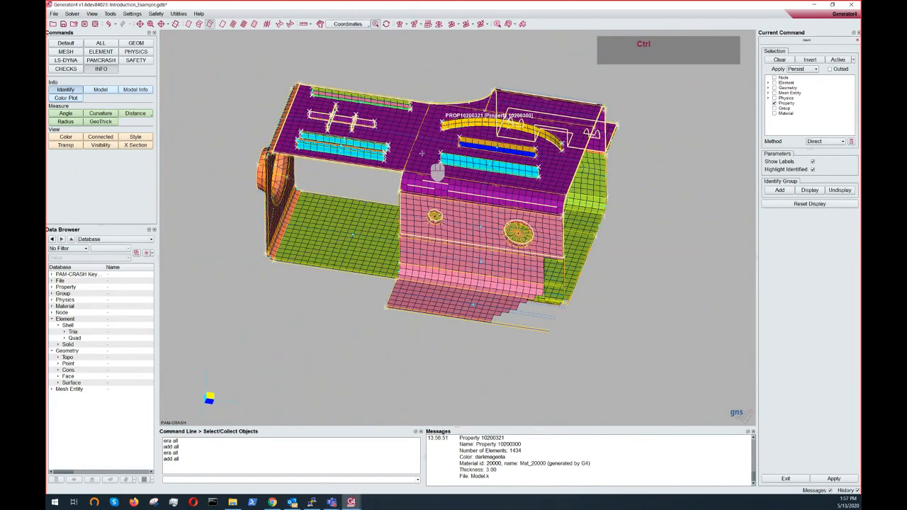
ctrl+drag(422, 153, 562, 147)
right_click(587, 158)
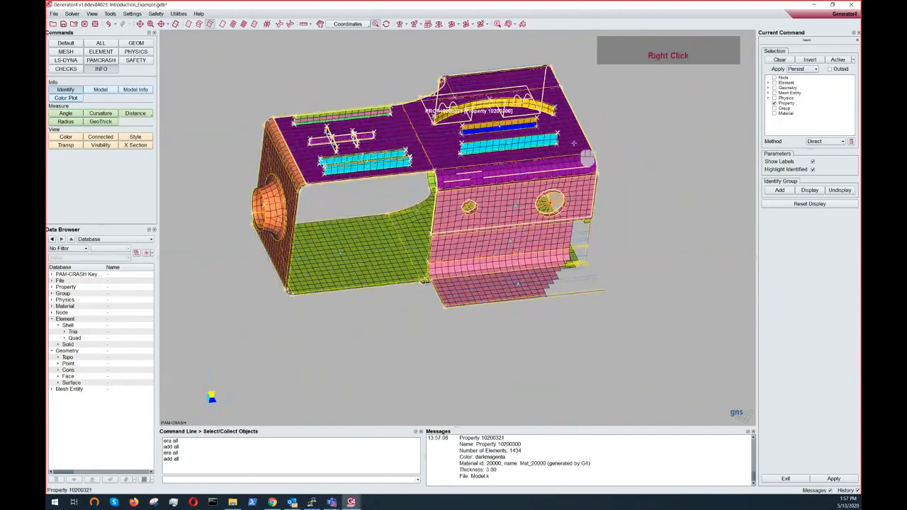
right_click(587, 157)
right_click(588, 157)
right_click(588, 157)
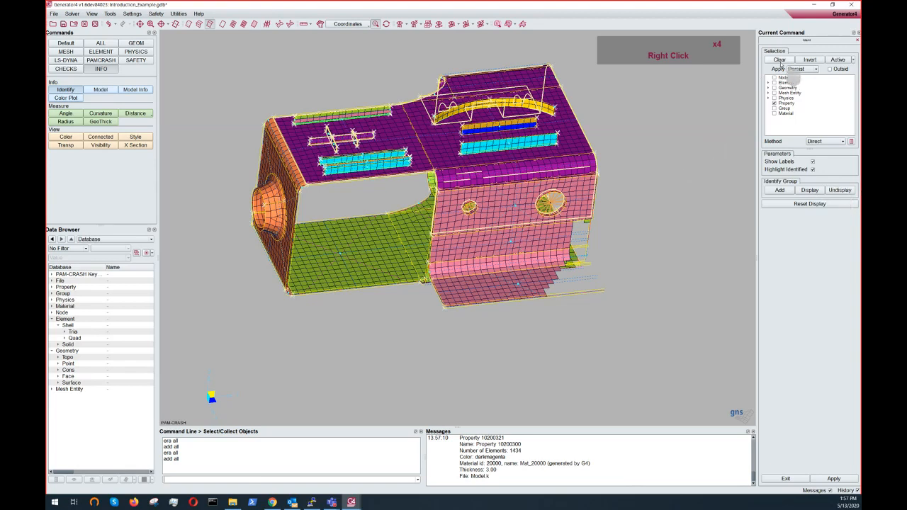
- Set the Identify selection's Apply mode back to Delay
click(796, 69)
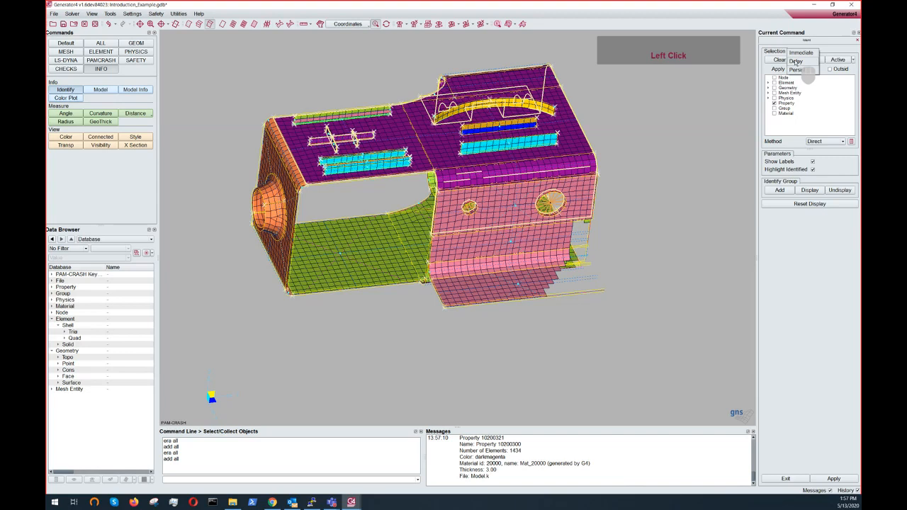
click(796, 62)
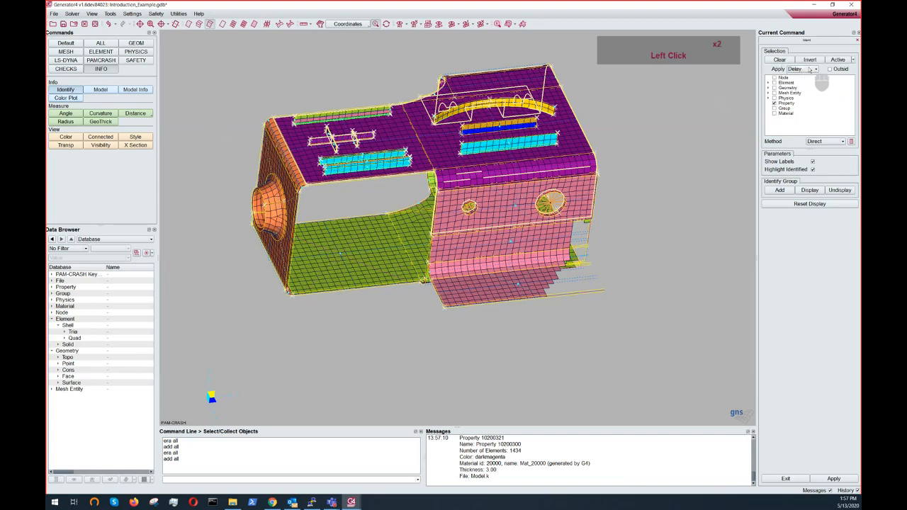
click(809, 69)
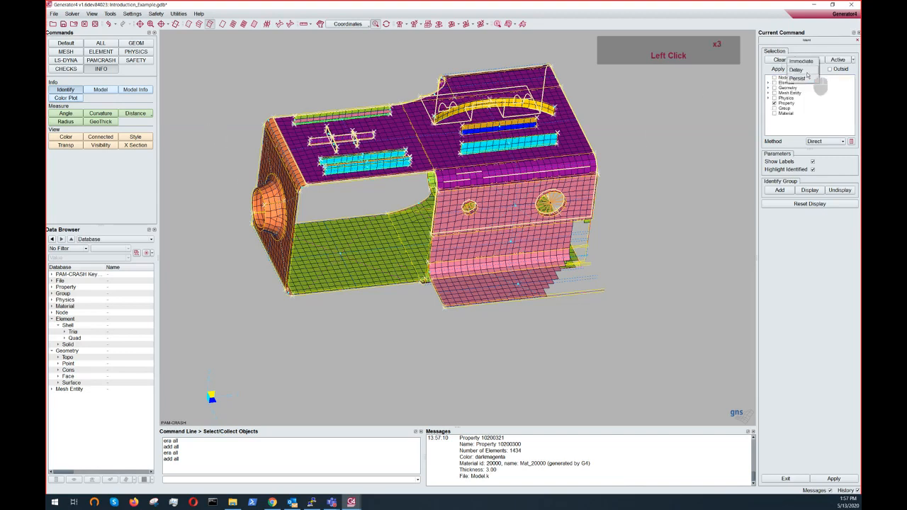
click(806, 71)
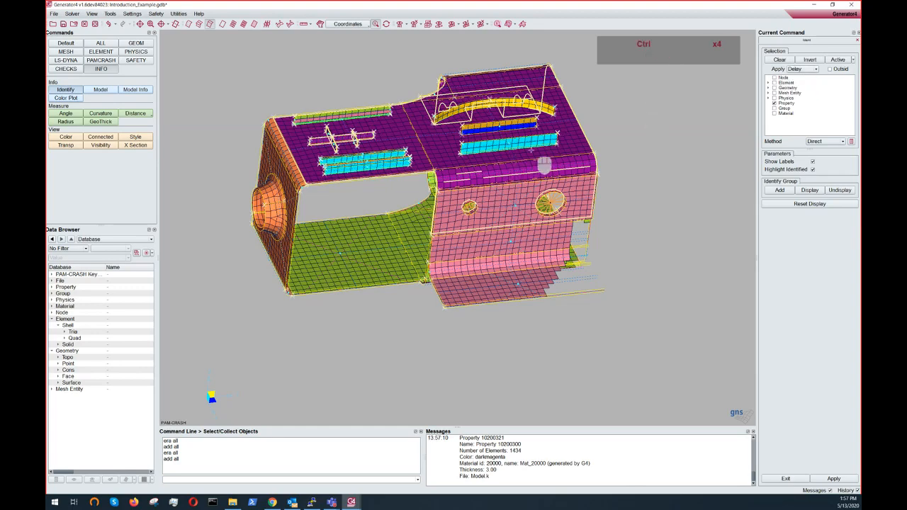
- Change the identify selection types to Node and Element instead of Property
ctrl+middle_drag(544, 166, 505, 180)
ctrl+right_drag(505, 181, 505, 194)
ctrl+drag(506, 194, 540, 176)
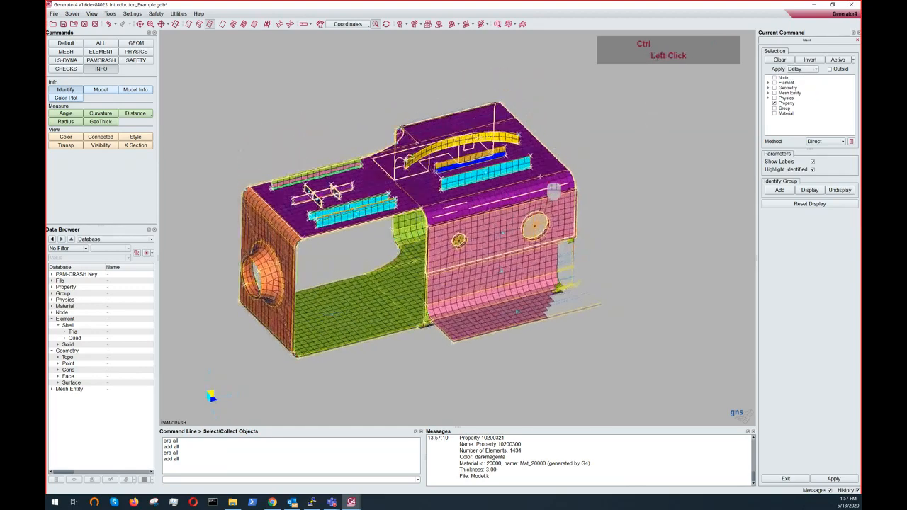
ctrl+right_drag(540, 176, 504, 183)
mouse_move(503, 183)
ctrl+mouse_down()
mouse_move(458, 187)
mouse_move(497, 196)
ctrl+mouse_up()
middle_click(497, 196)
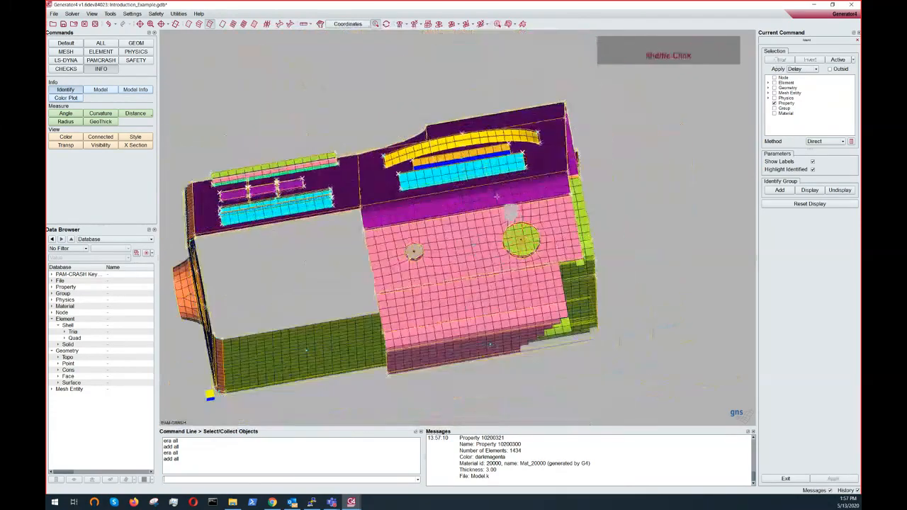
ctrl+drag(594, 225, 637, 219)
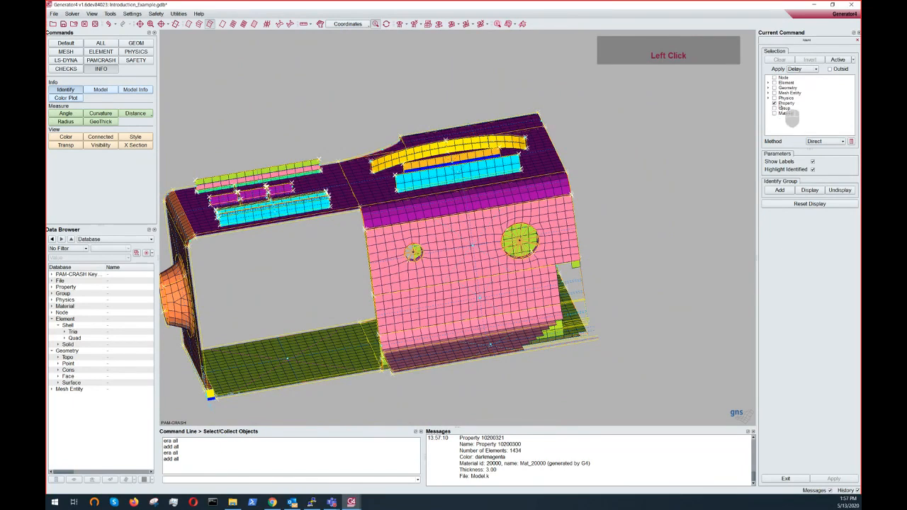
middle_click(781, 83)
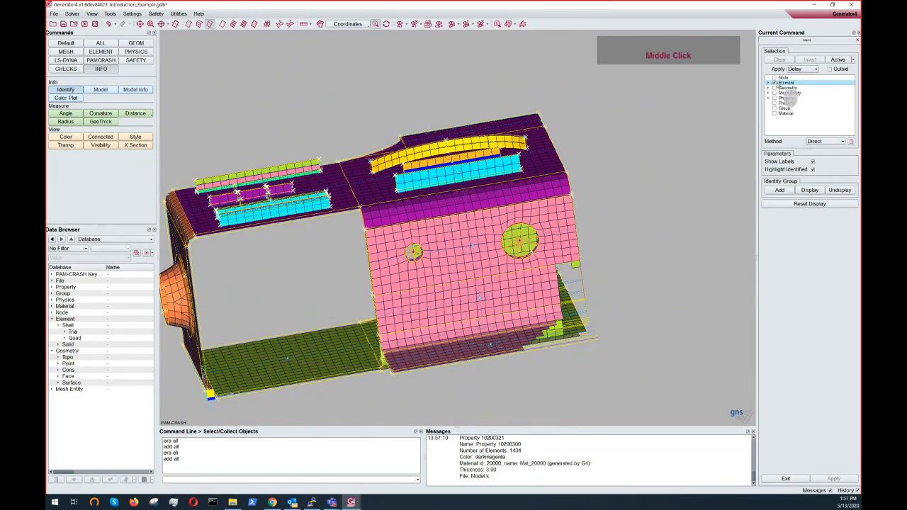
click(775, 78)
click(775, 83)
- Zoom onto the pink side panel and box-select the elements along its right edge
key(ctrl)
key(ctrl)
key(ctrl)
drag(572, 213, 601, 250)
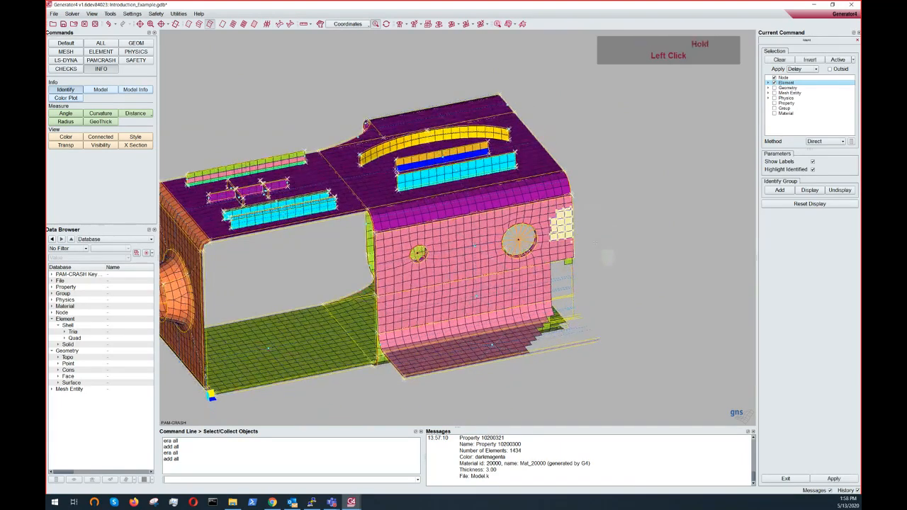
scroll(589, 239, up, 5)
ctrl+middle_drag(589, 239, 470, 229)
ctrl+drag(558, 211, 638, 211)
middle_click(561, 208)
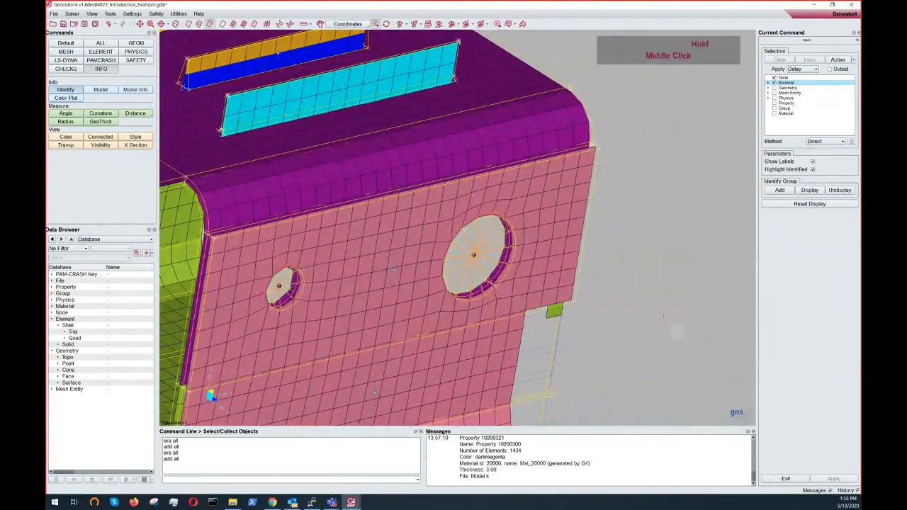
click(531, 185)
drag(528, 172, 631, 283)
middle_drag(515, 151, 628, 304)
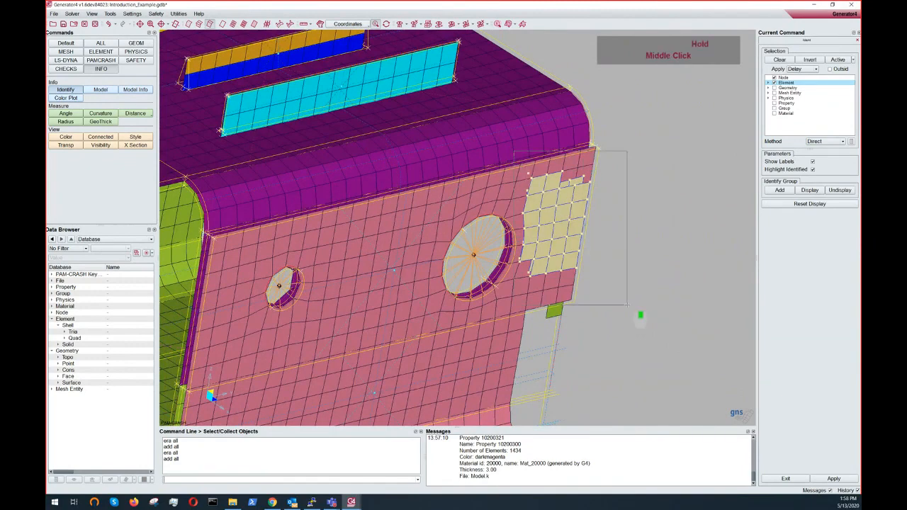
middle_drag(641, 315, 647, 305)
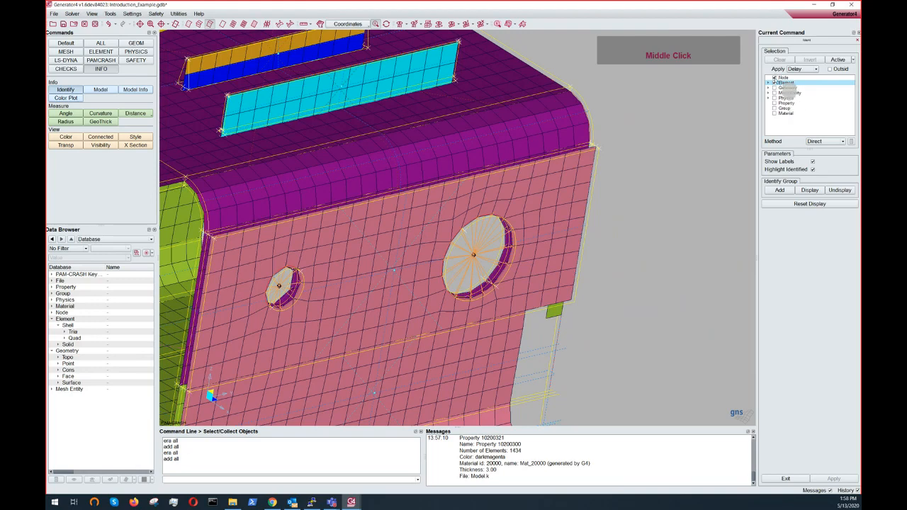
drag(515, 129, 684, 333)
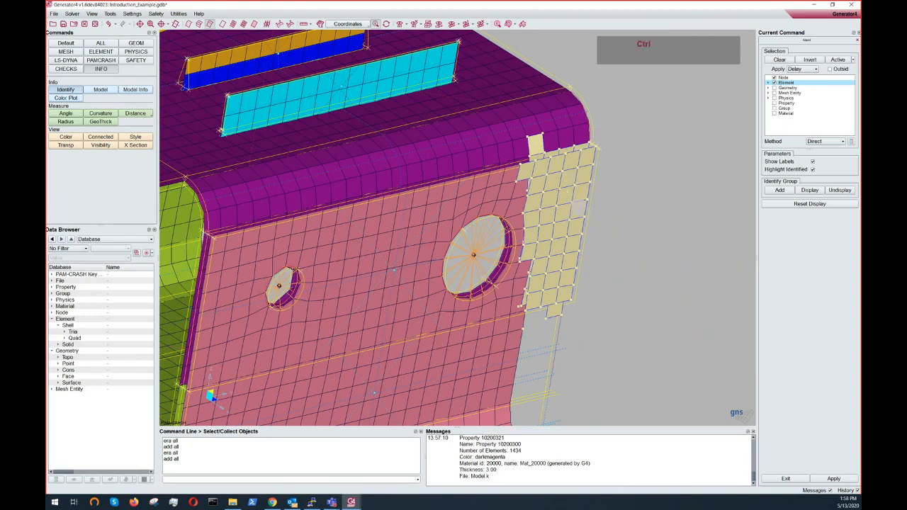
- Restrict the selection type, box-select the pink panel's right edge region again and apply the identification
ctrl+drag(578, 207, 581, 232)
middle_click(784, 83)
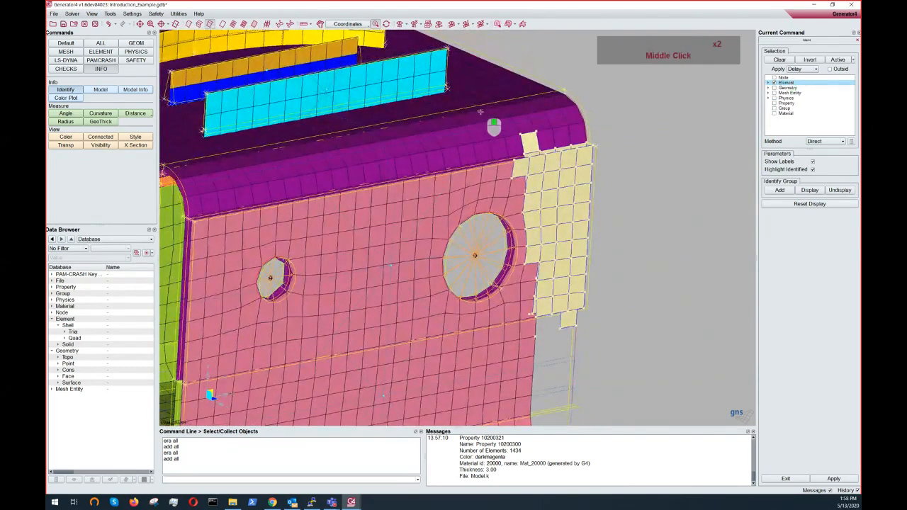
middle_drag(481, 112, 636, 347)
ctrl+drag(614, 256, 589, 197)
ctrl+right_click(590, 197)
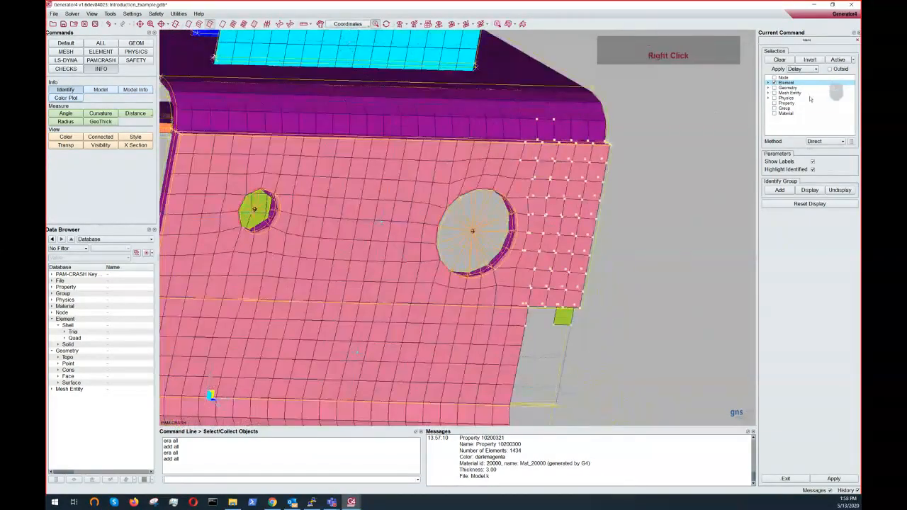
scroll(522, 195, down, 2)
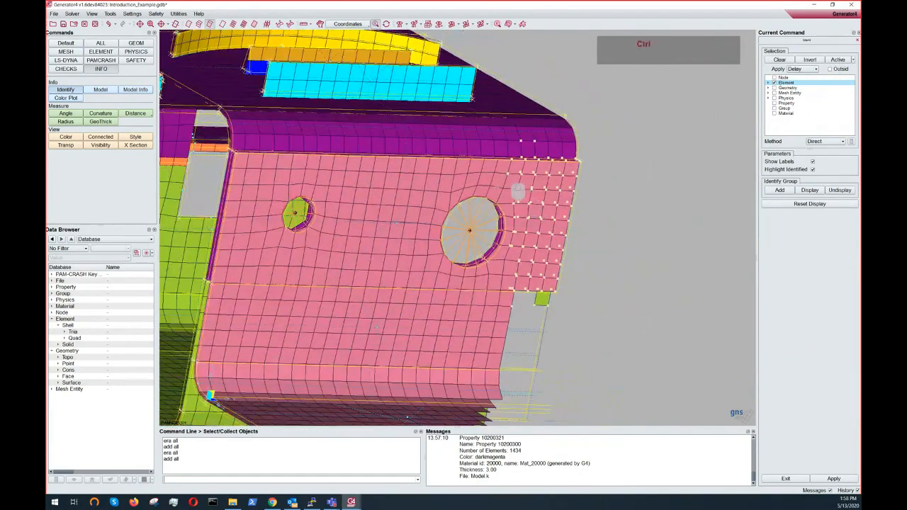
ctrl+drag(506, 176, 484, 209)
right_click(484, 209)
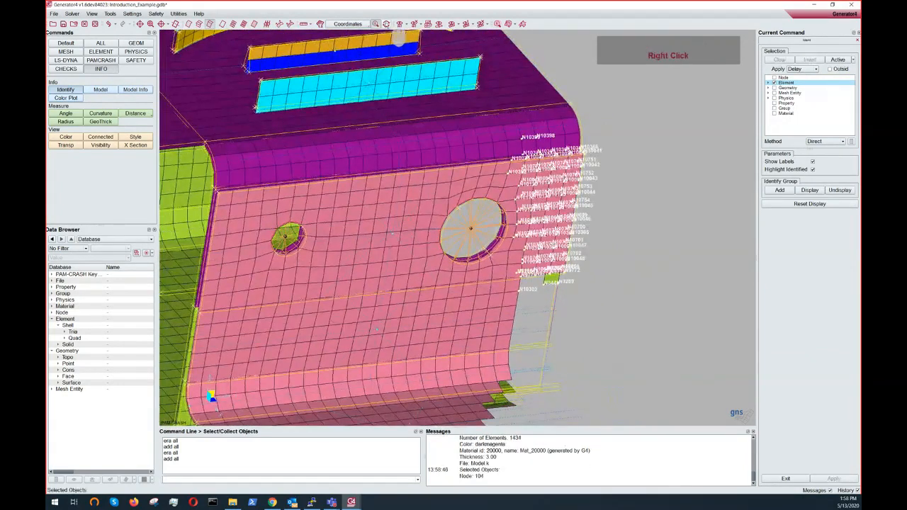
- Clear the identification labels and enable Node, Element and Geometry as selection types
click(386, 24)
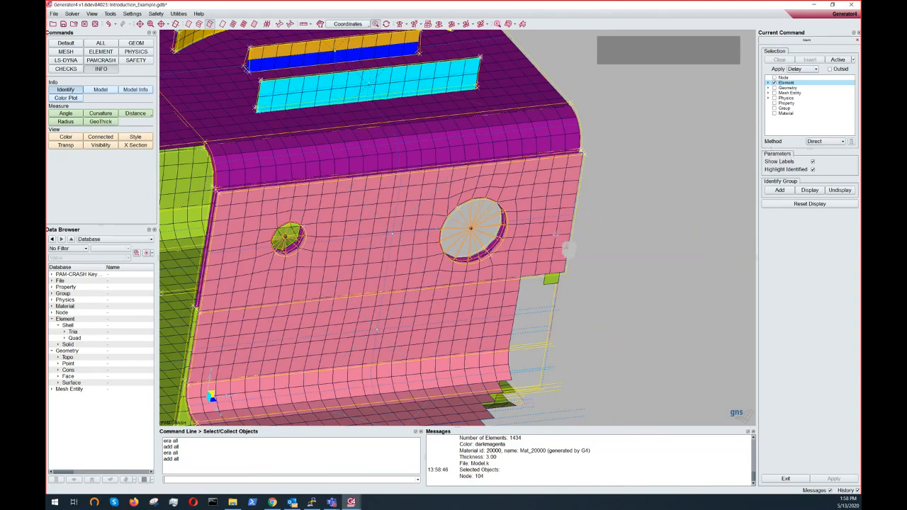
ctrl+scroll(567, 248, up, 3)
middle_drag(582, 247, 709, 213)
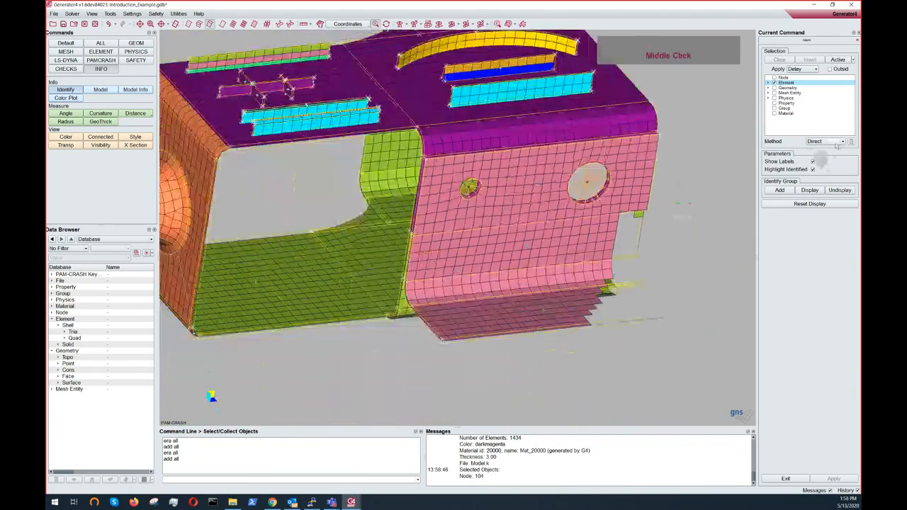
click(826, 141)
click(775, 77)
click(774, 87)
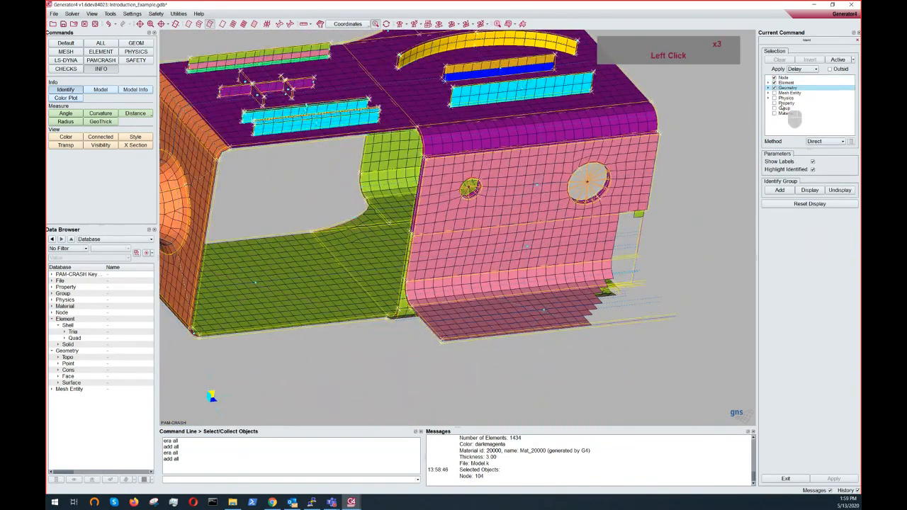
click(824, 141)
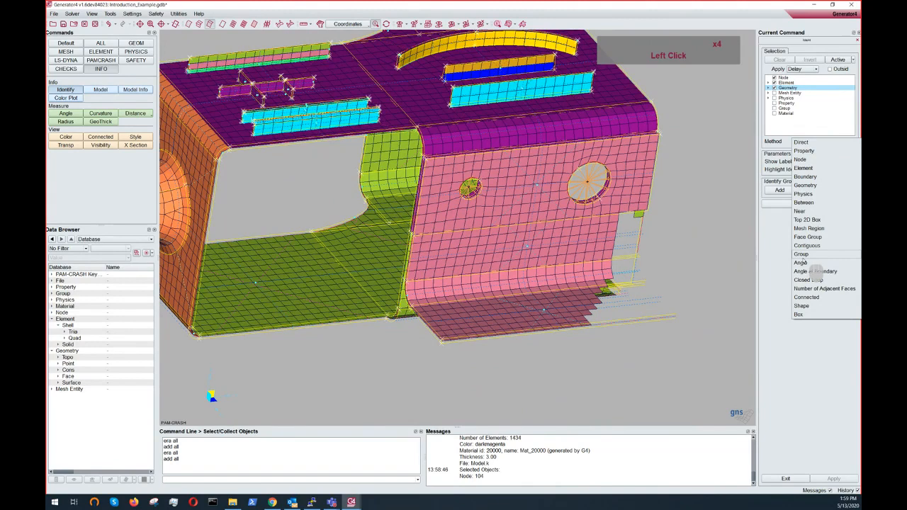
click(796, 142)
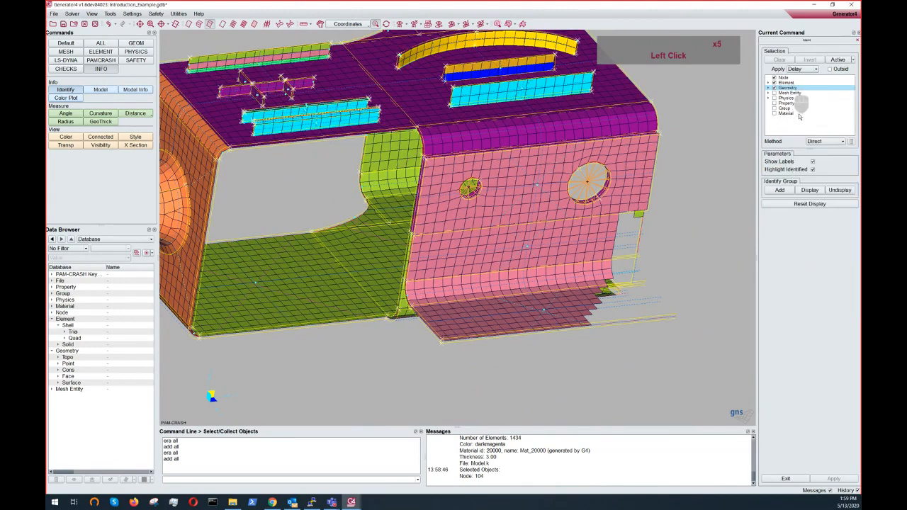
click(815, 143)
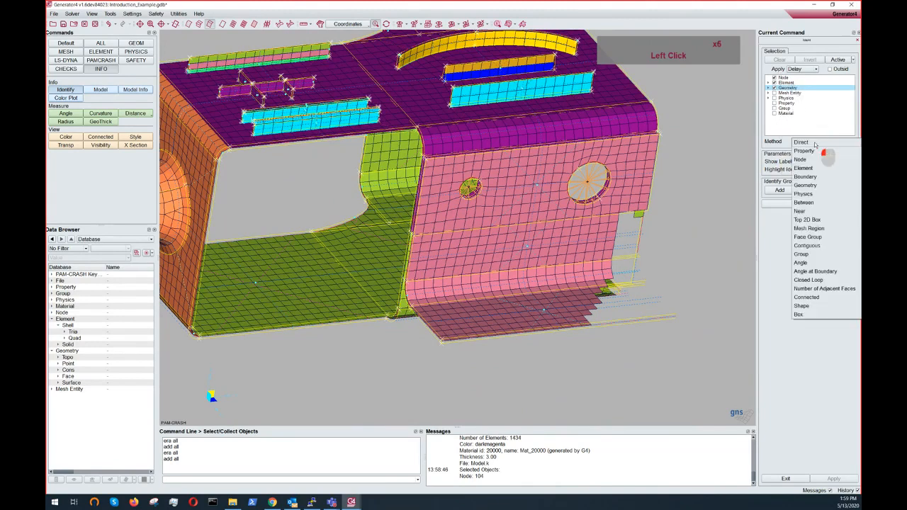
click(812, 143)
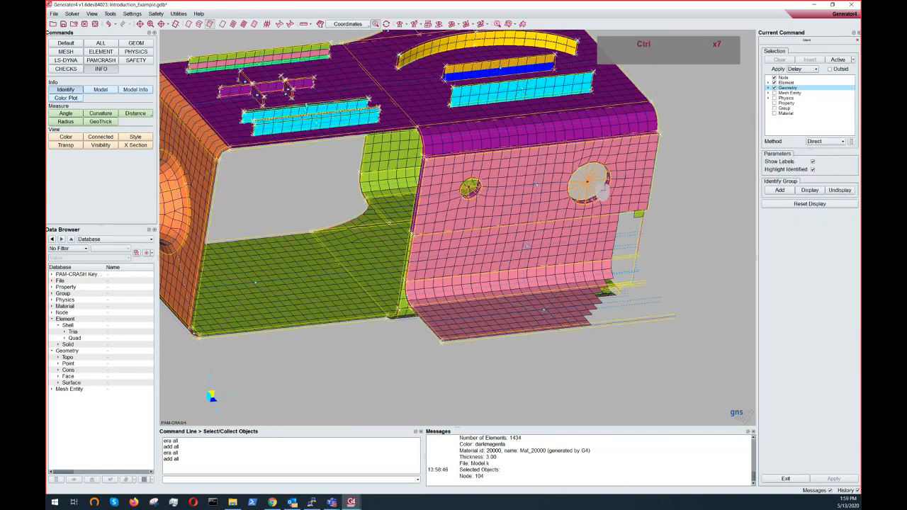
ctrl+click(608, 179)
ctrl+drag(607, 177, 571, 141)
mouse_move(604, 178)
ctrl+mouse_down()
mouse_move(492, 158)
mouse_move(603, 185)
ctrl+mouse_up()
ctrl+middle_drag(603, 185, 590, 208)
ctrl+right_drag(589, 208, 584, 235)
ctrl+drag(583, 234, 632, 197)
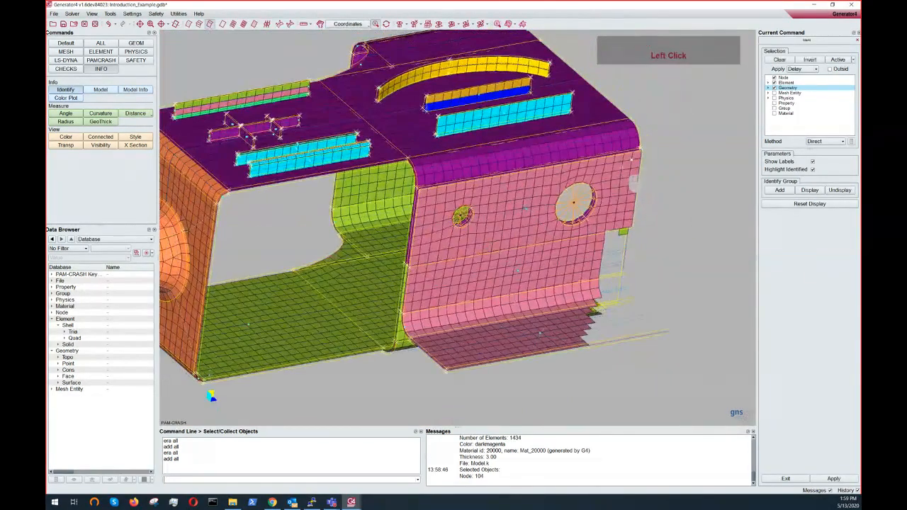
middle_click(633, 179)
- Switch the selection method to Top 2D Box, pick elements beside the large hole, apply, then clear the selection
click(825, 141)
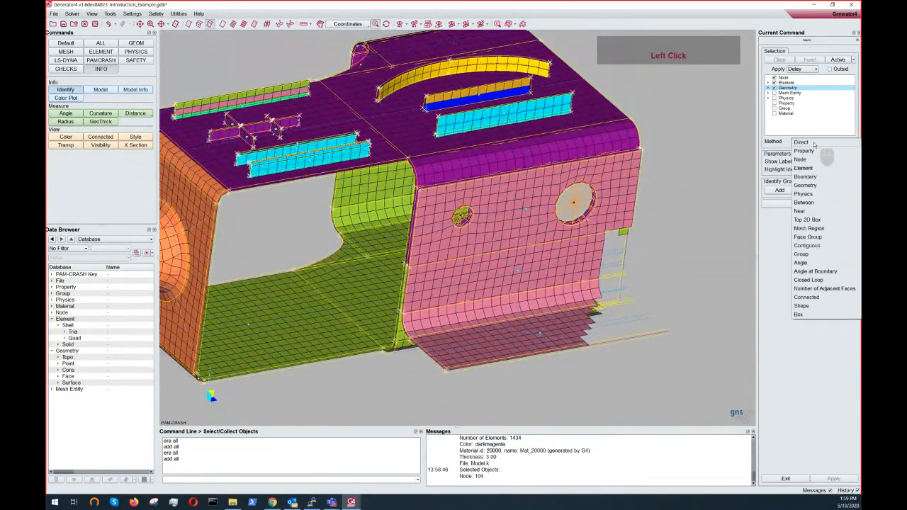
click(814, 220)
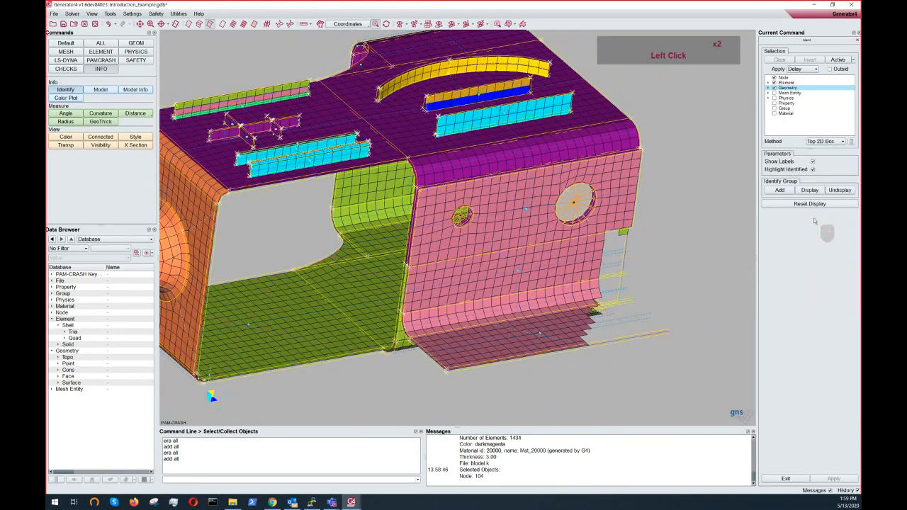
drag(621, 177, 601, 207)
click(601, 207)
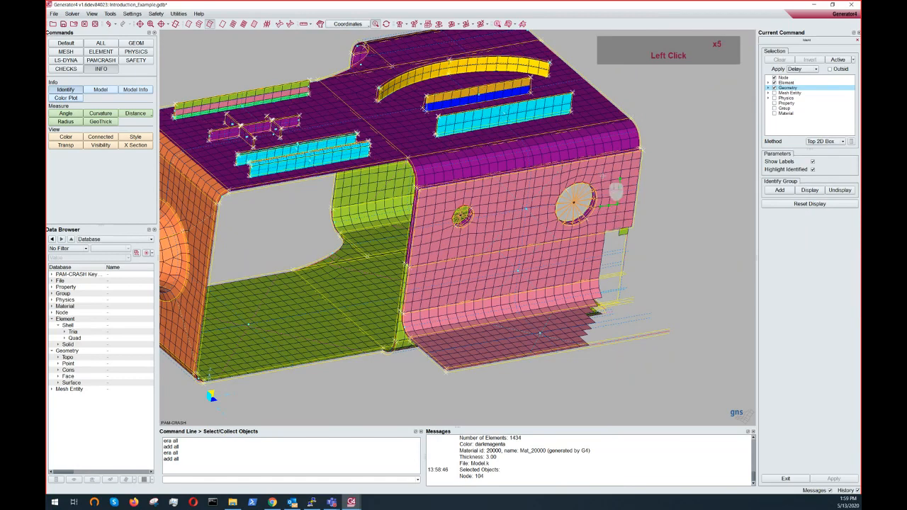
click(604, 173)
right_click(631, 182)
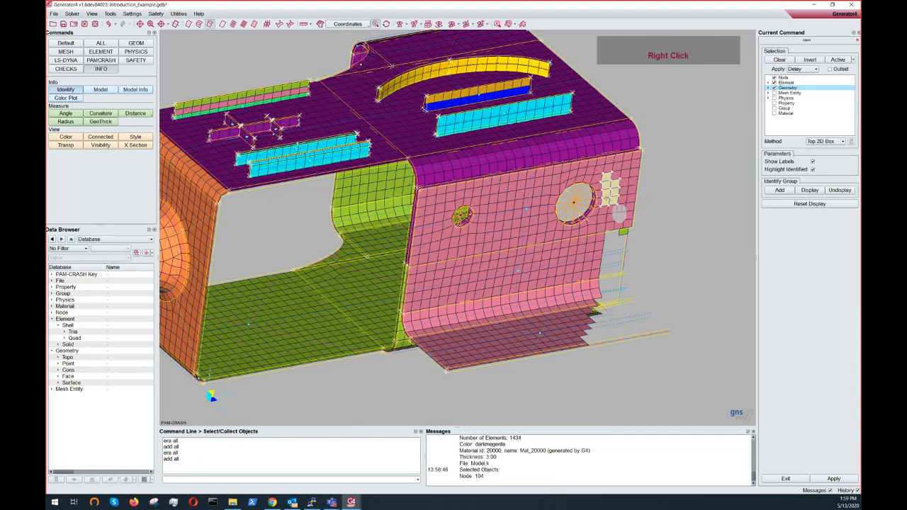
click(780, 60)
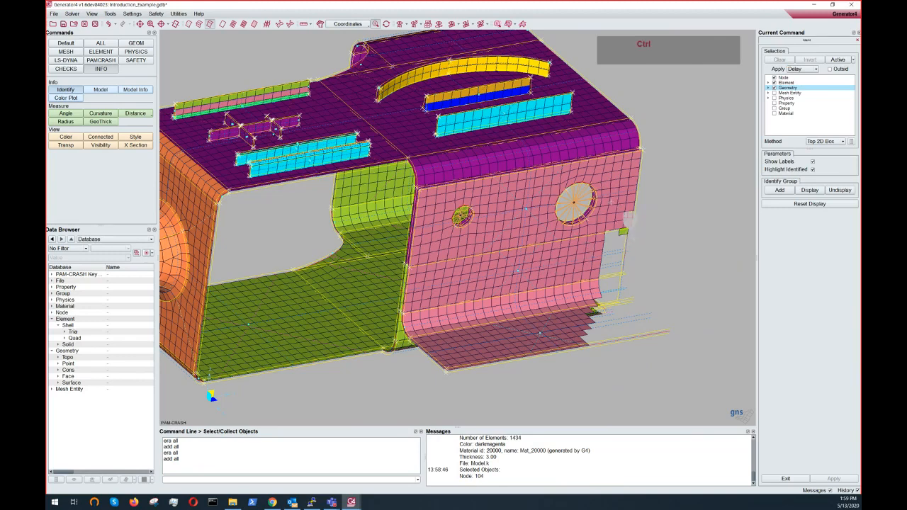
- Set the method to Between with only Node type, pick two nodes on the pink panel and apply the identification
ctrl+click(623, 214)
mouse_move(621, 205)
ctrl+mouse_down()
mouse_move(623, 193)
mouse_move(628, 213)
ctrl+mouse_up()
middle_click(628, 213)
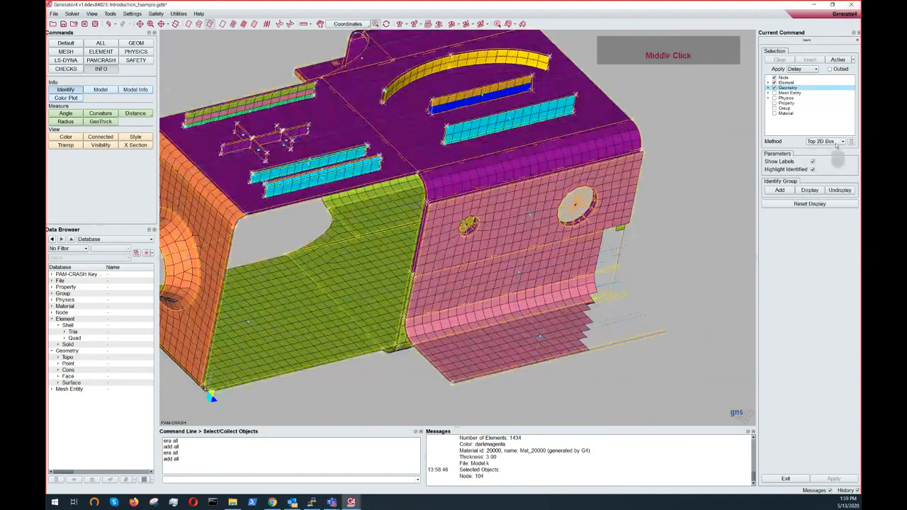
click(837, 142)
click(833, 179)
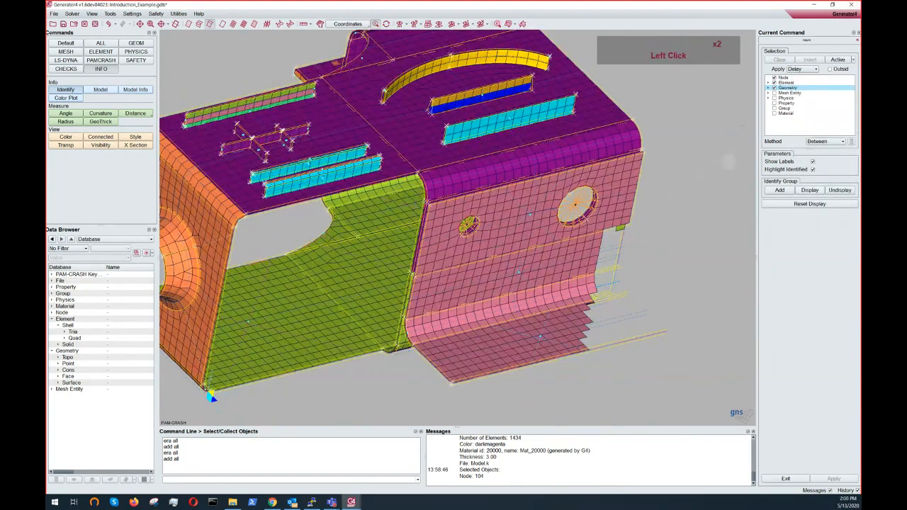
middle_click(787, 78)
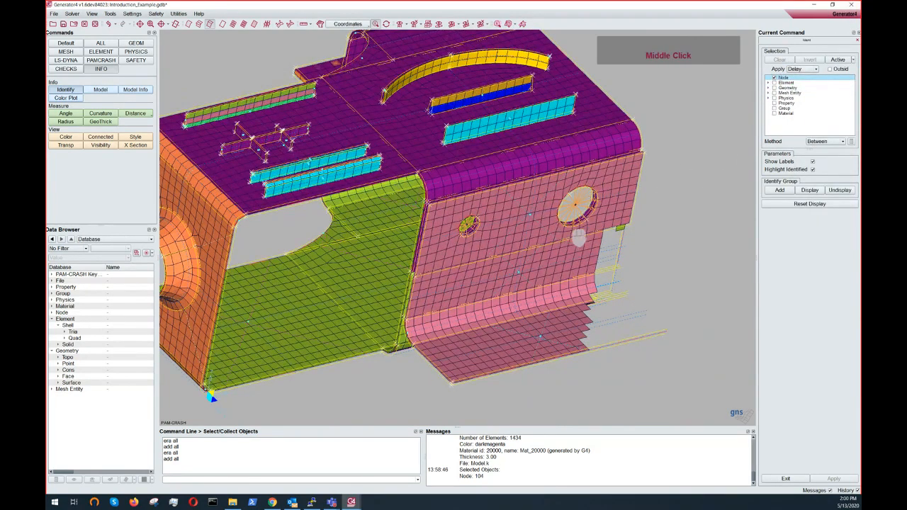
double_click(629, 190)
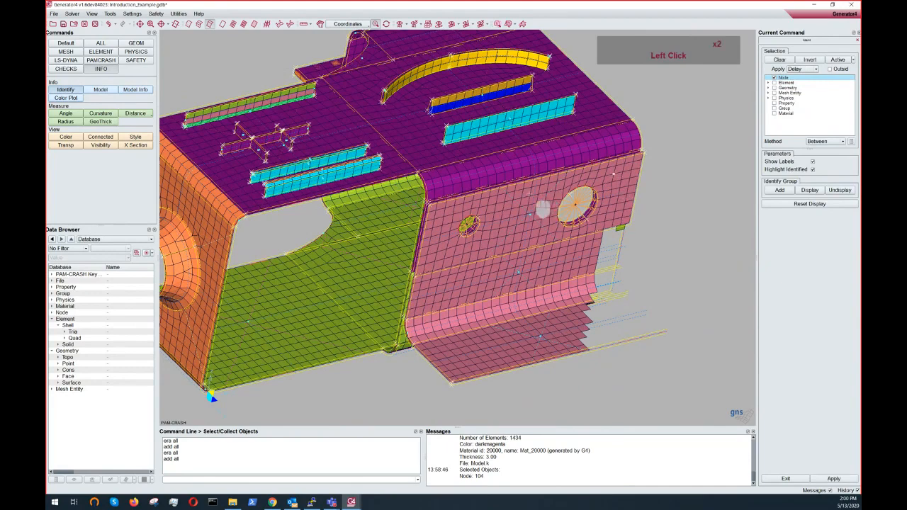
right_click(542, 207)
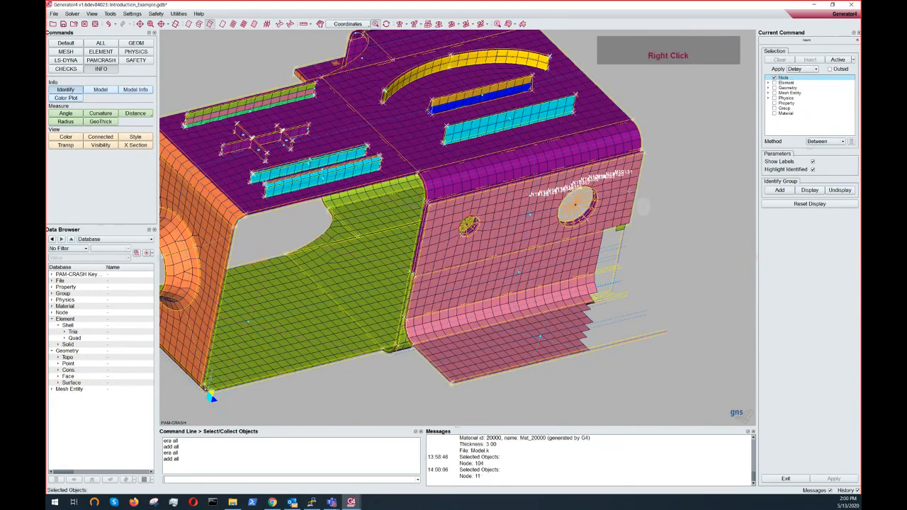
- Switch the selection method to Angle, pick the magenta top surface to select nodes within 40 degrees, then clear it
click(822, 142)
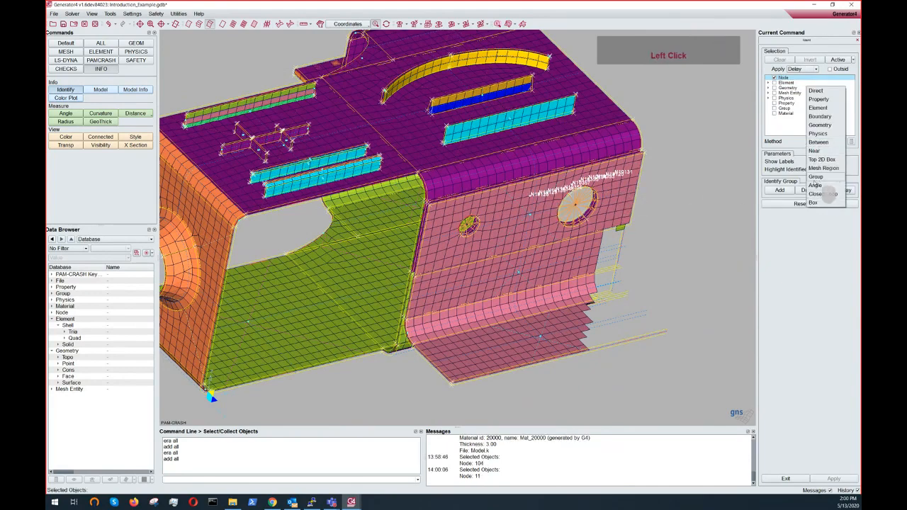
click(826, 200)
click(552, 146)
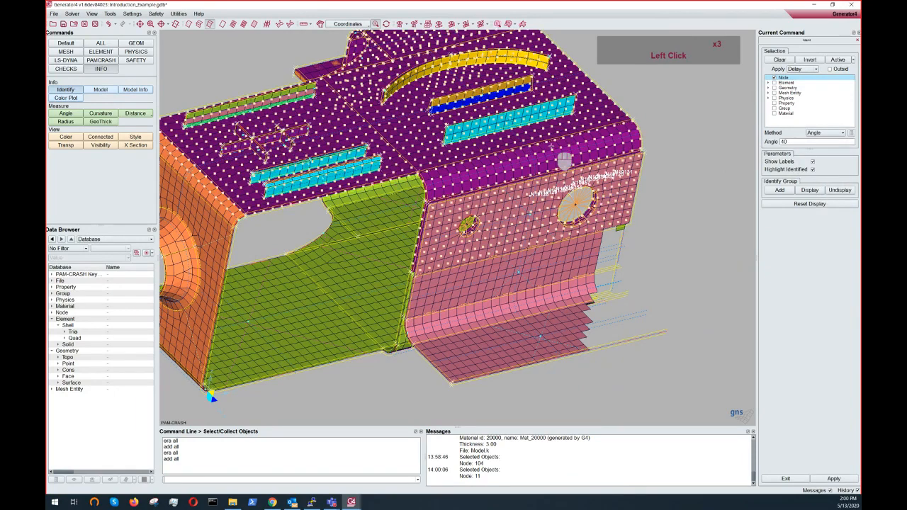
middle_drag(564, 161, 574, 213)
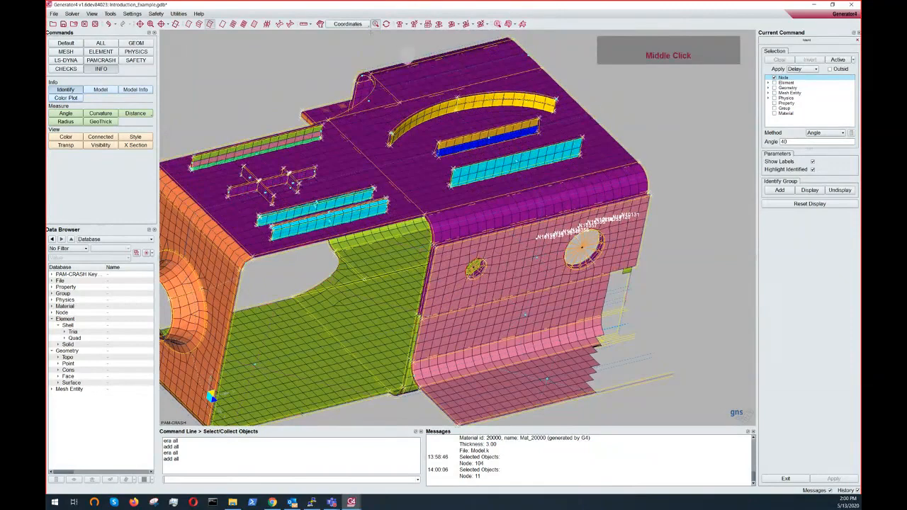
click(386, 24)
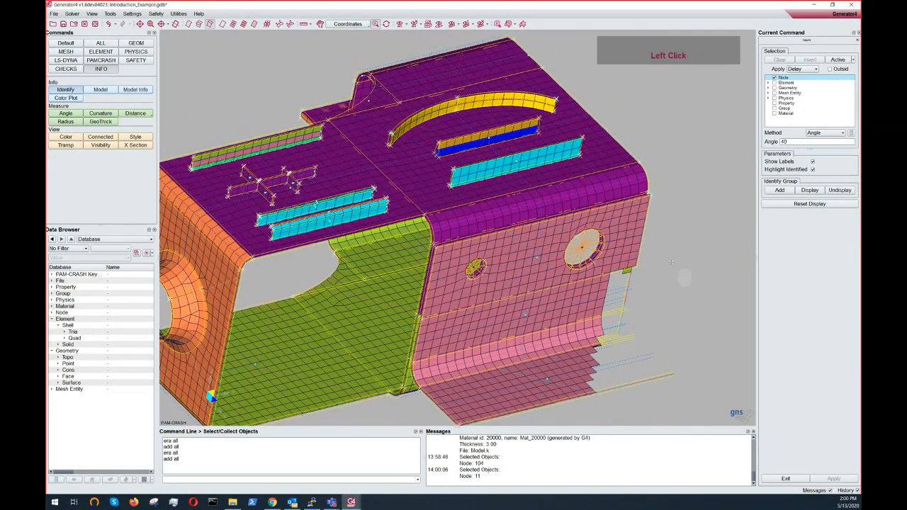
- Set the selection method to Property and pick the green panel to select all its nodes
click(825, 133)
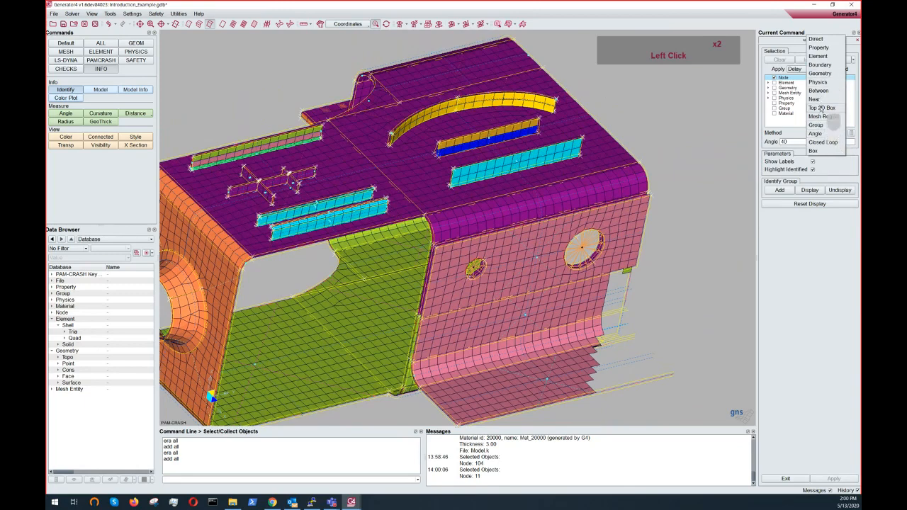
click(819, 48)
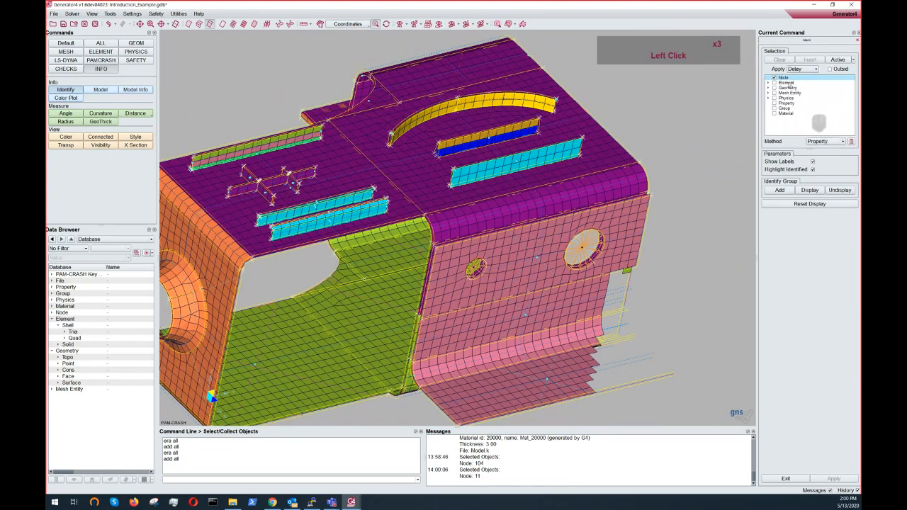
key(ctrl)
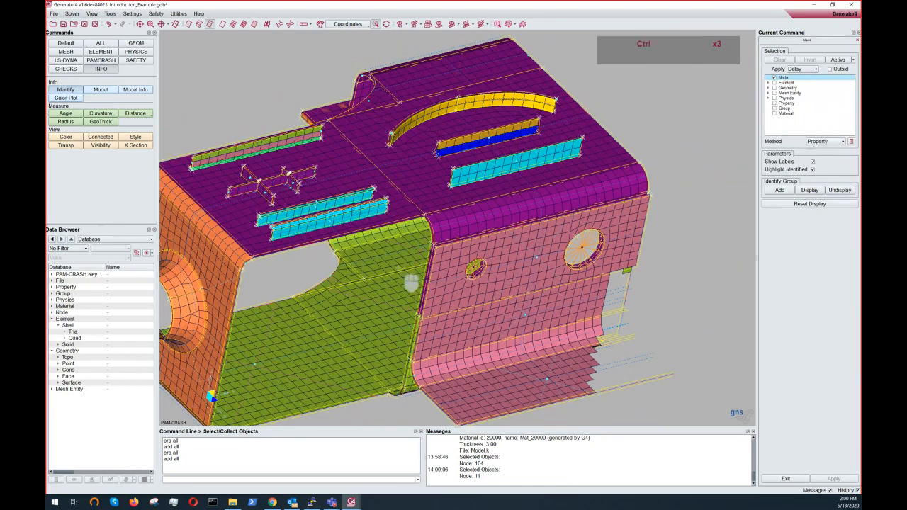
ctrl+middle_drag(411, 282, 523, 231)
ctrl+drag(335, 262, 450, 204)
ctrl+middle_drag(450, 204, 446, 224)
ctrl+drag(469, 203, 407, 204)
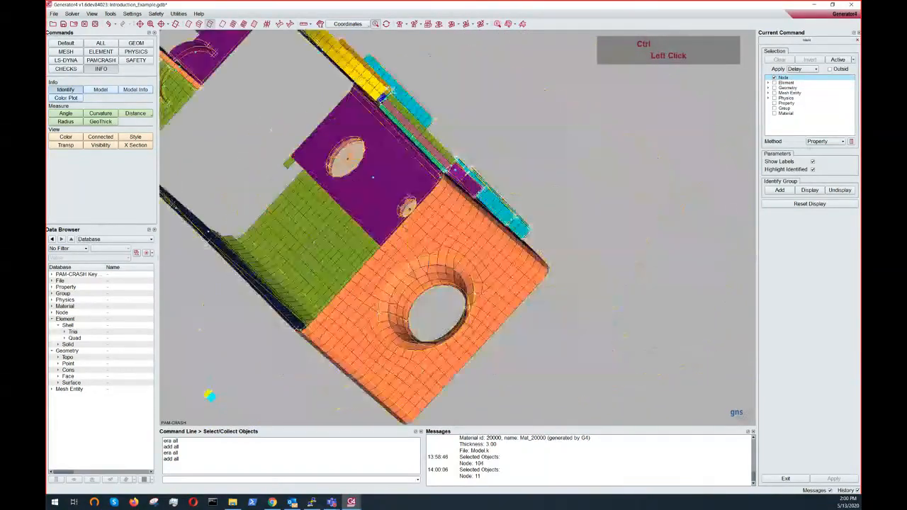
ctrl+middle_drag(242, 191, 426, 218)
ctrl+drag(425, 219, 424, 124)
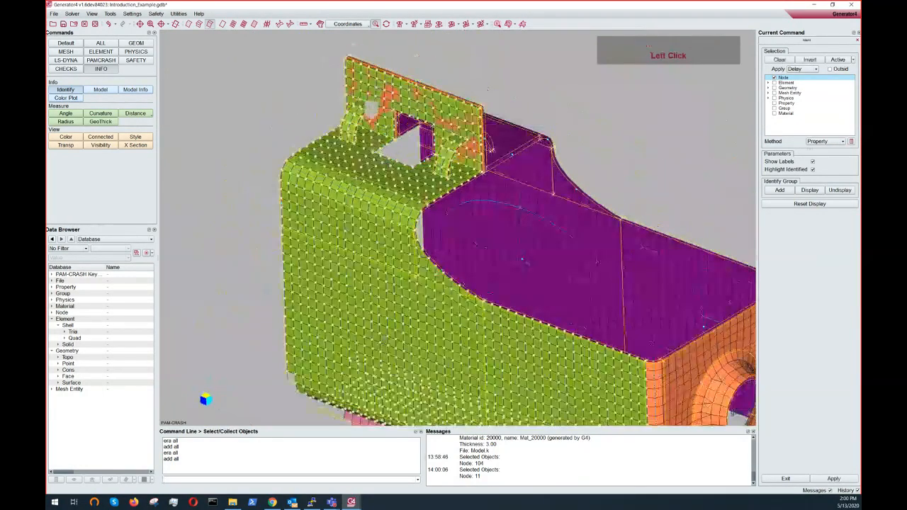
- Set the method back to Angle, pick the green panel to select its nodes, then clear the selection
click(826, 143)
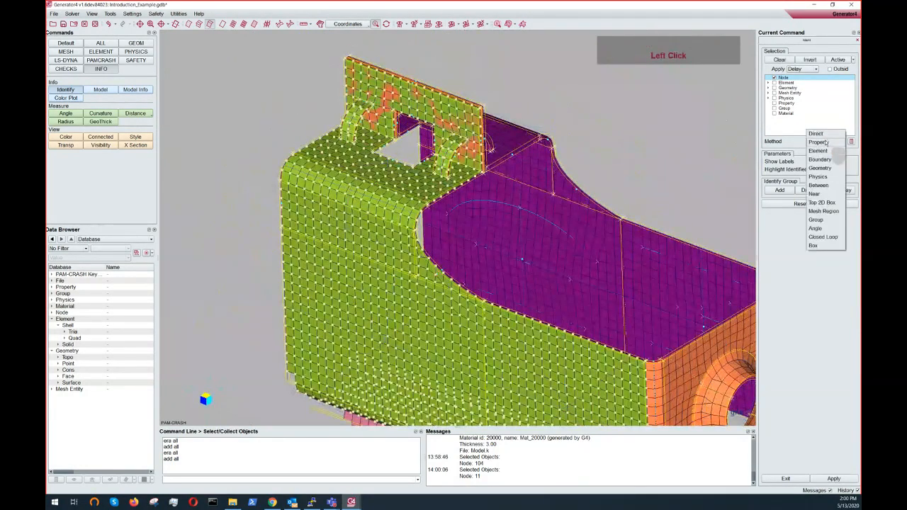
click(816, 228)
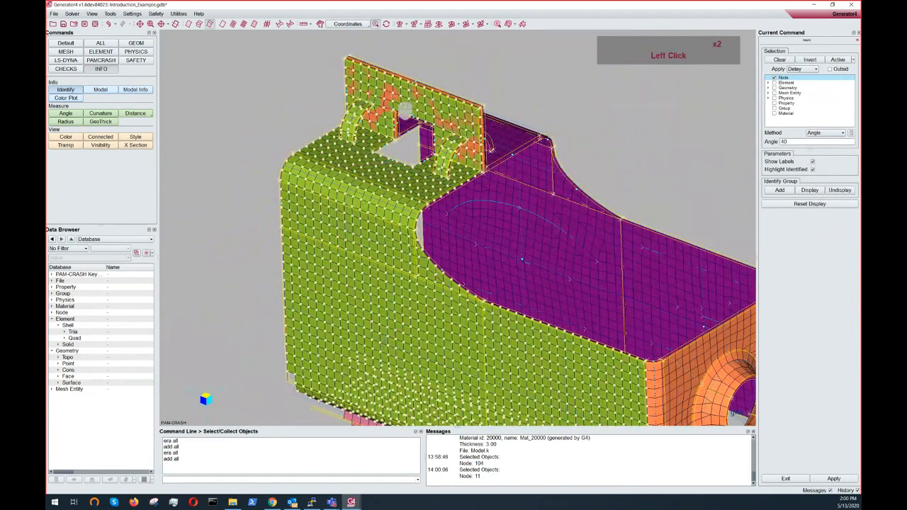
middle_drag(406, 108, 405, 107)
ctrl+click(402, 107)
ctrl+drag(402, 107, 371, 93)
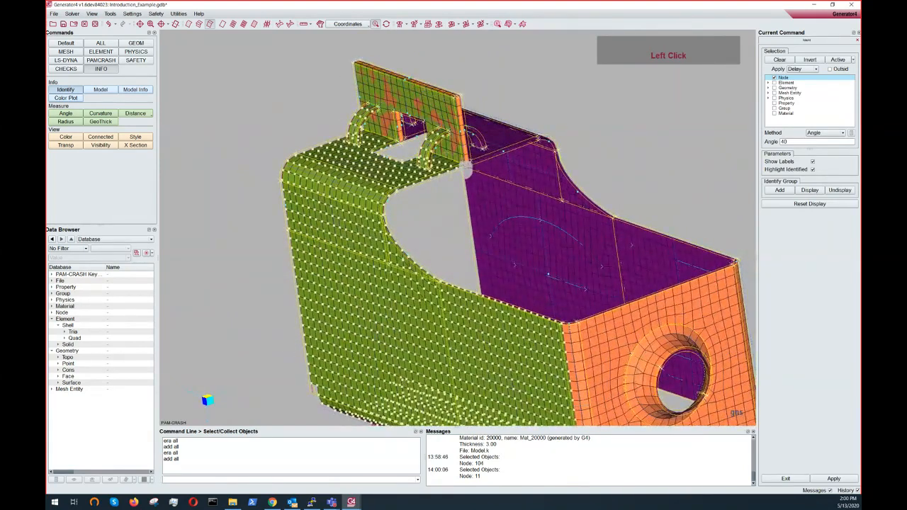
key(ctrl)
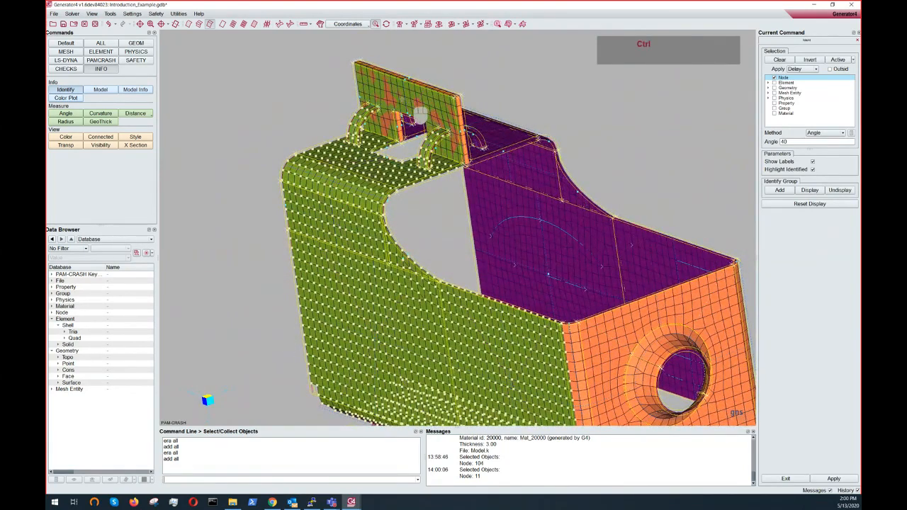
ctrl+drag(421, 116, 407, 119)
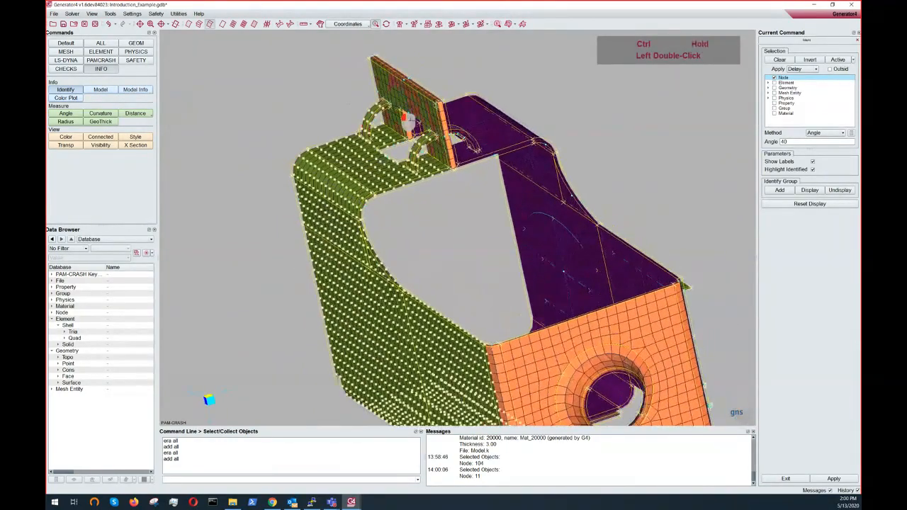
scroll(408, 119, up, 2)
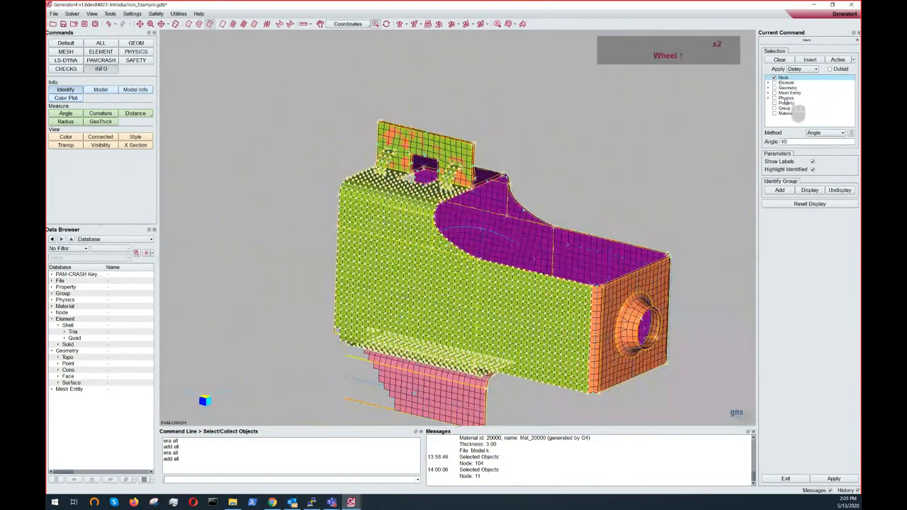
ctrl+middle_drag(666, 214, 654, 169)
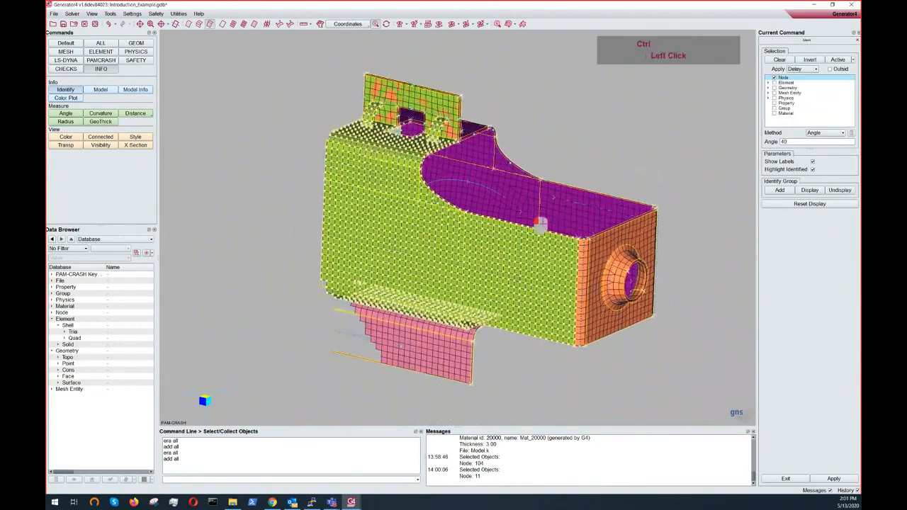
ctrl+drag(541, 225, 428, 245)
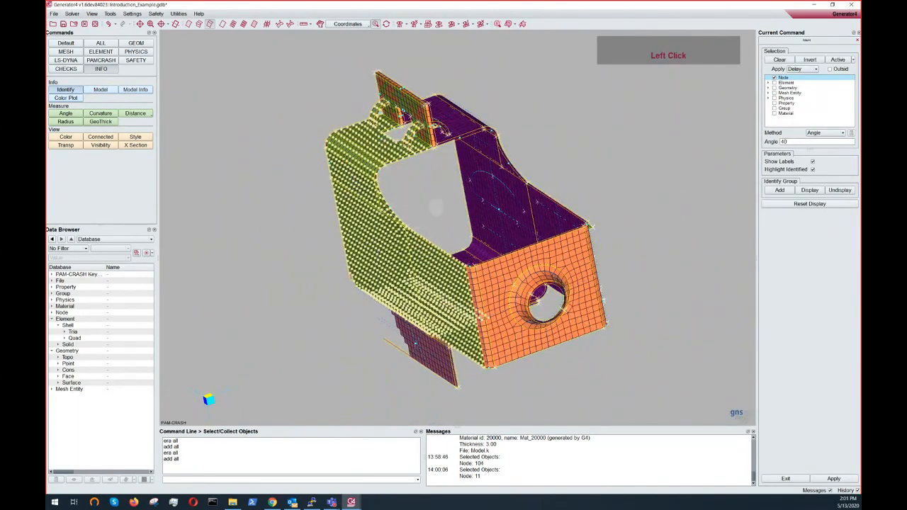
click(787, 61)
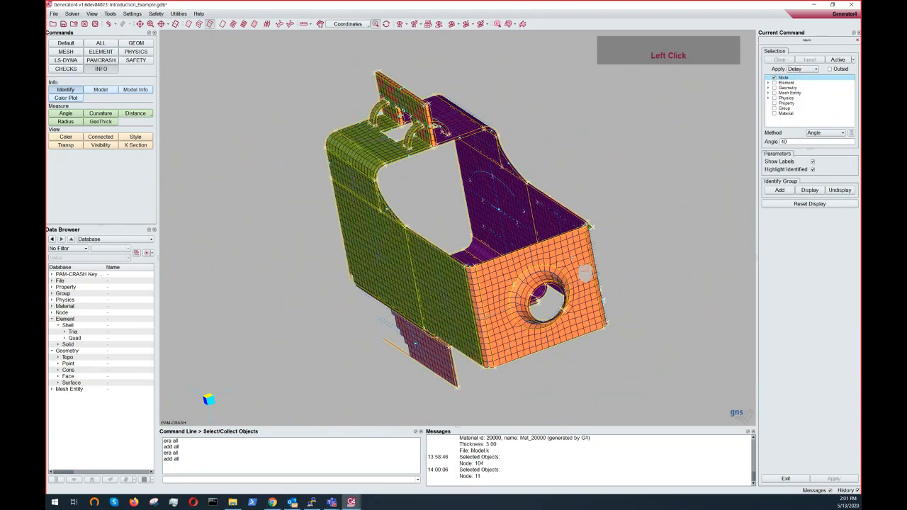
- Close the model, discarding the unsaved changes
ctrl+drag(563, 280, 607, 259)
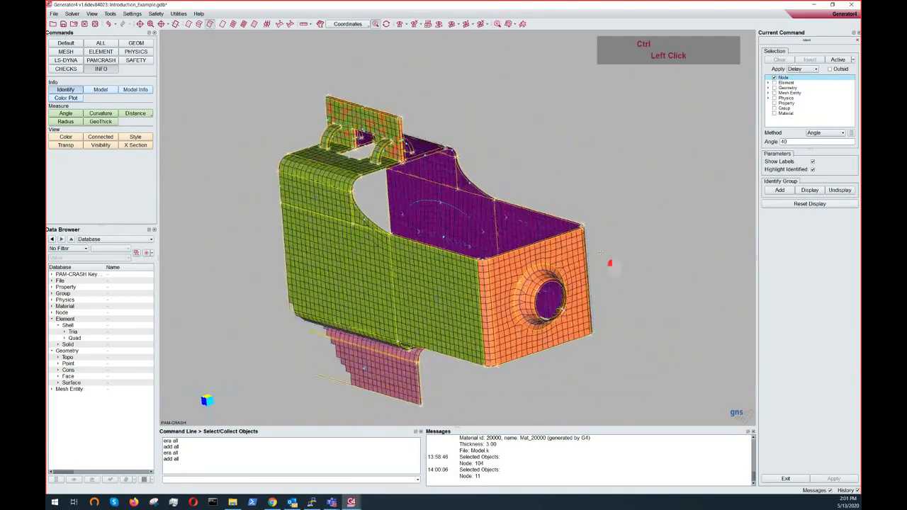
ctrl+scroll(545, 262, down, 3)
ctrl+scroll(544, 263, up, 5)
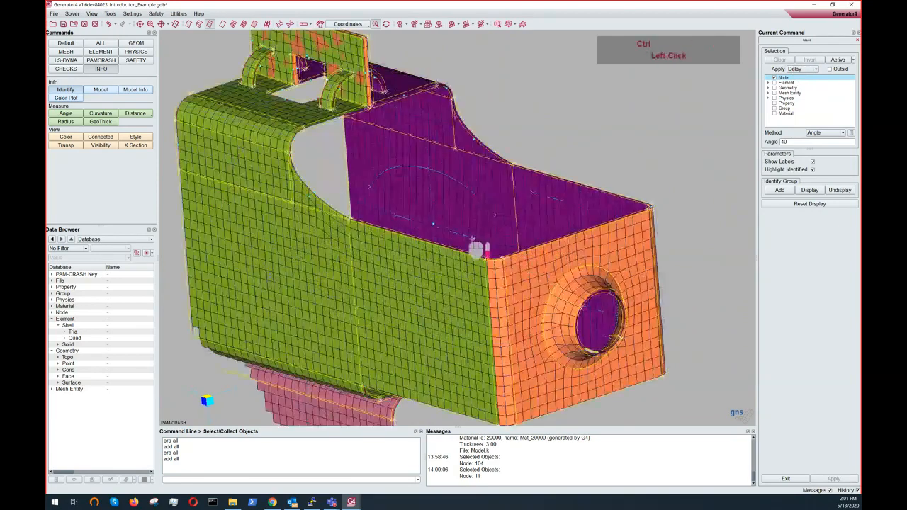
ctrl+drag(481, 248, 448, 217)
ctrl+scroll(492, 241, down, 4)
ctrl+right_drag(448, 217, 432, 183)
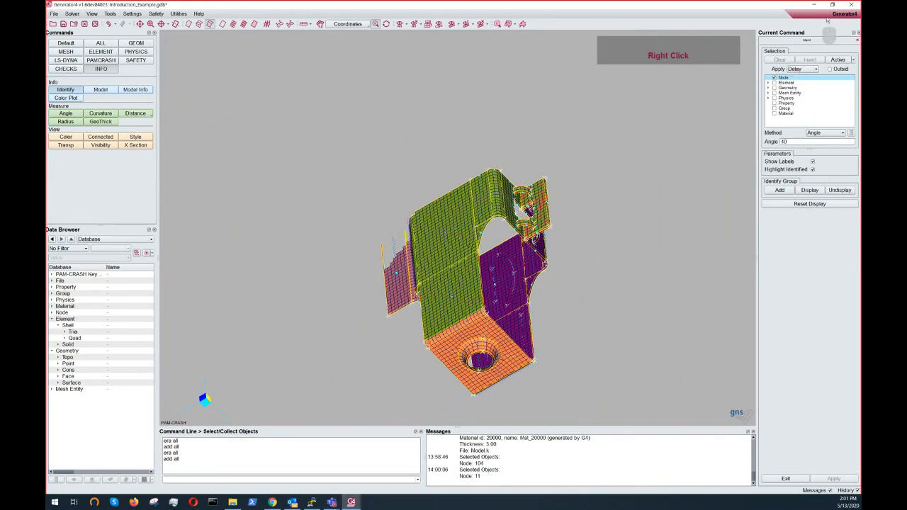
click(853, 5)
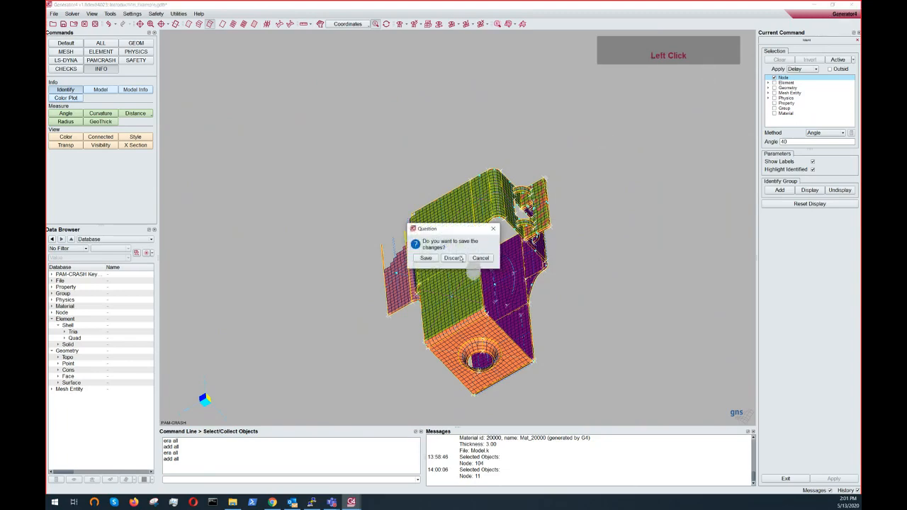
click(457, 258)
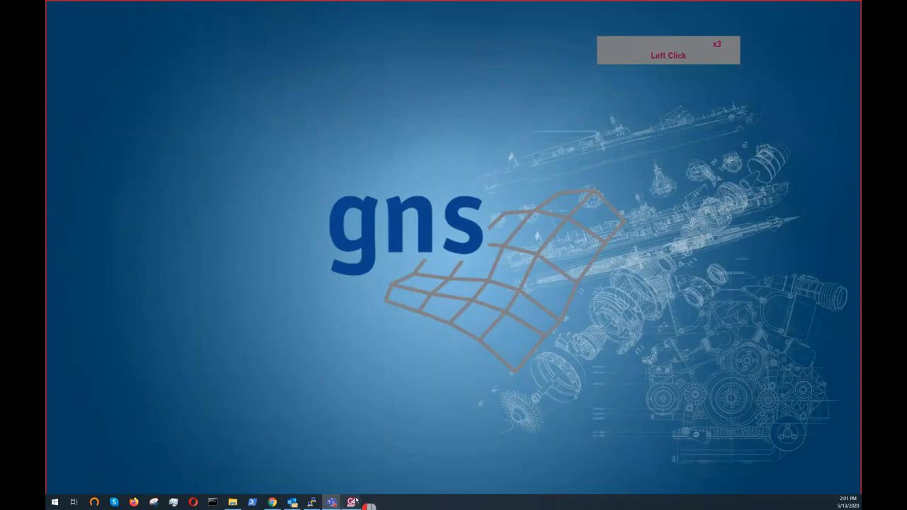
- Relaunch Generator4 and open Tutorial_Geometry_Middle_Ply.igs from the 03_Middle-PLY folder as an IGES file
click(356, 501)
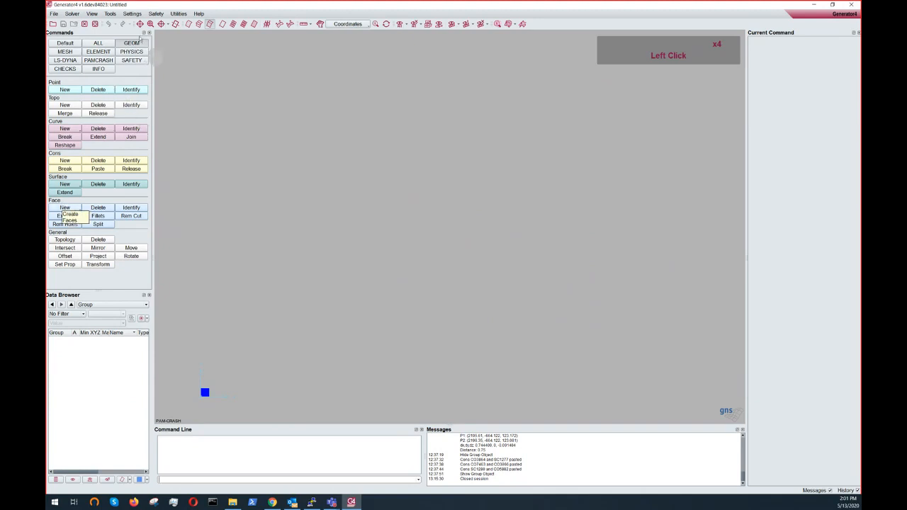
click(54, 14)
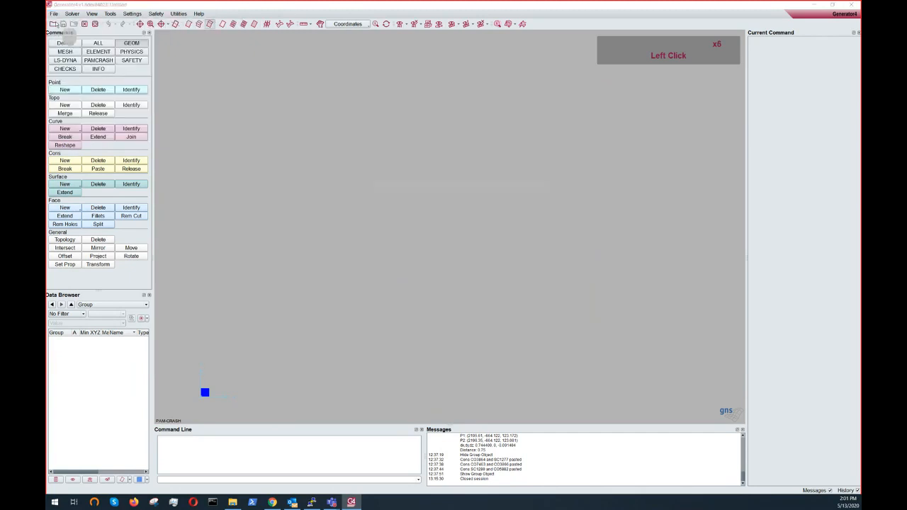
click(414, 277)
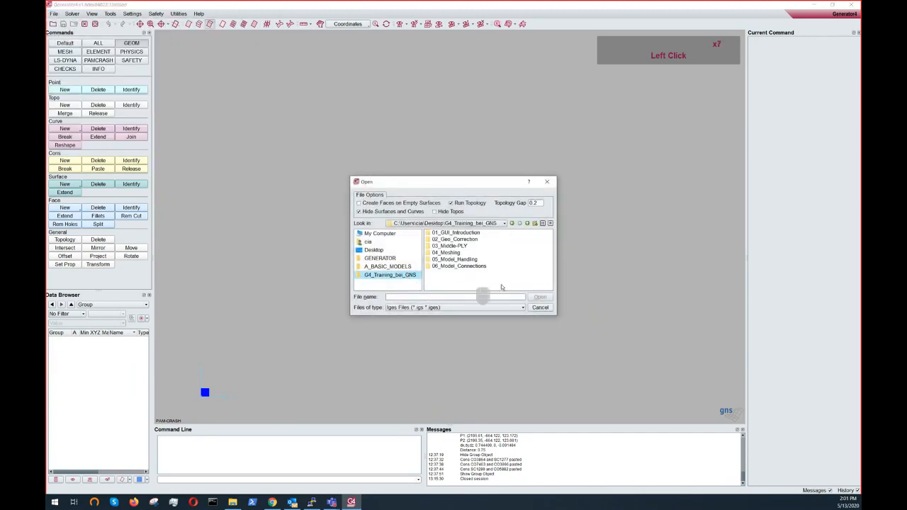
double_click(452, 246)
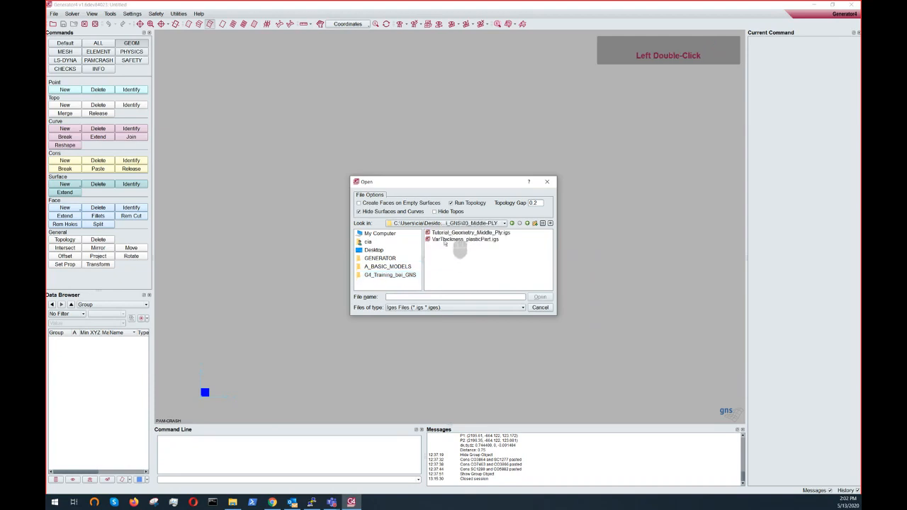
click(447, 234)
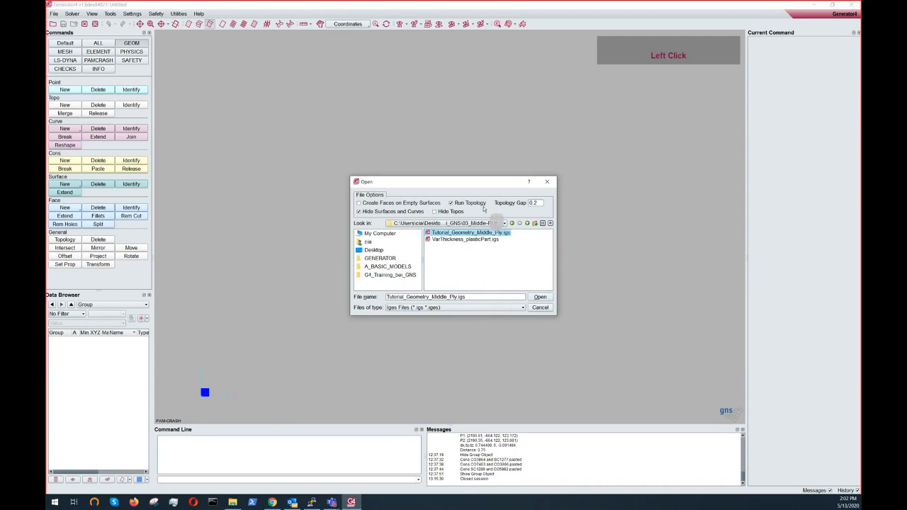
click(465, 309)
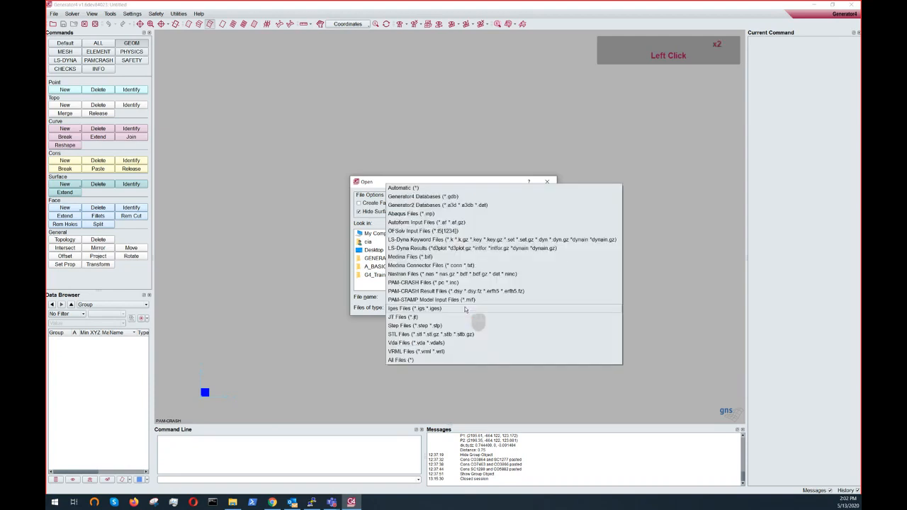
click(428, 310)
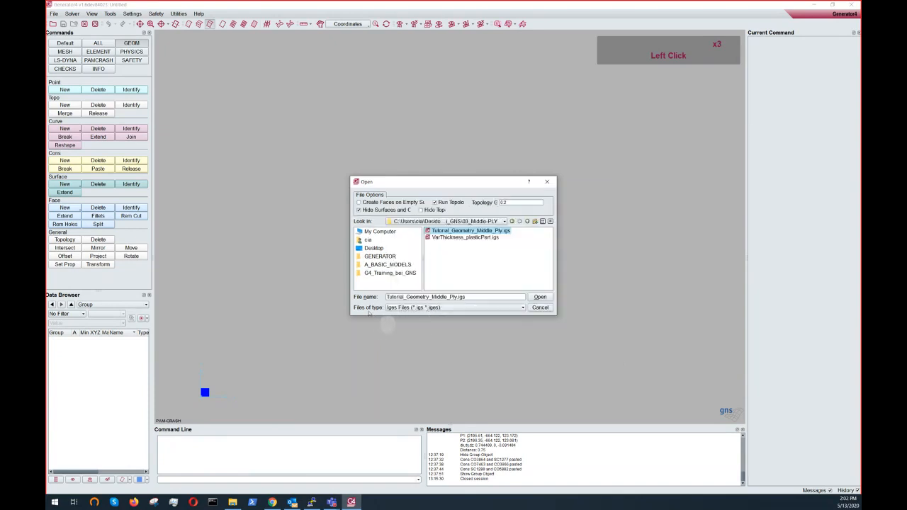
click(454, 195)
drag(439, 183, 442, 145)
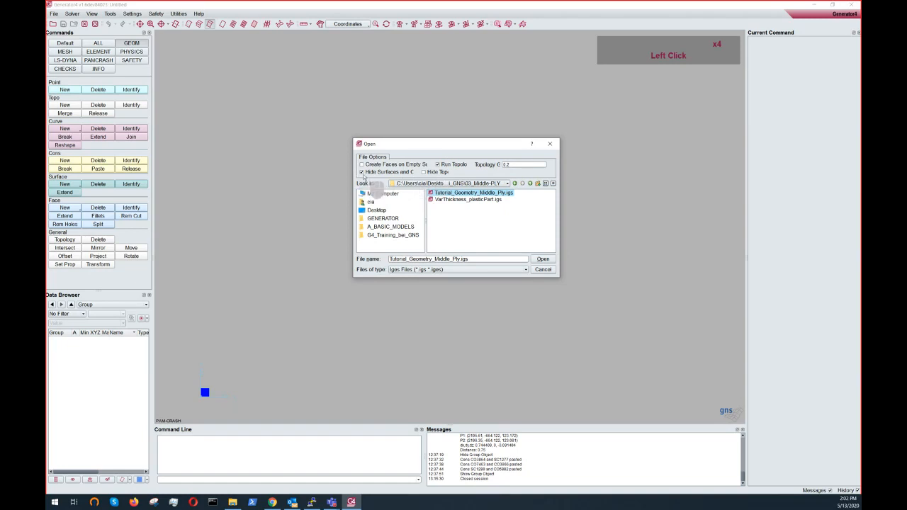
drag(464, 144, 475, 132)
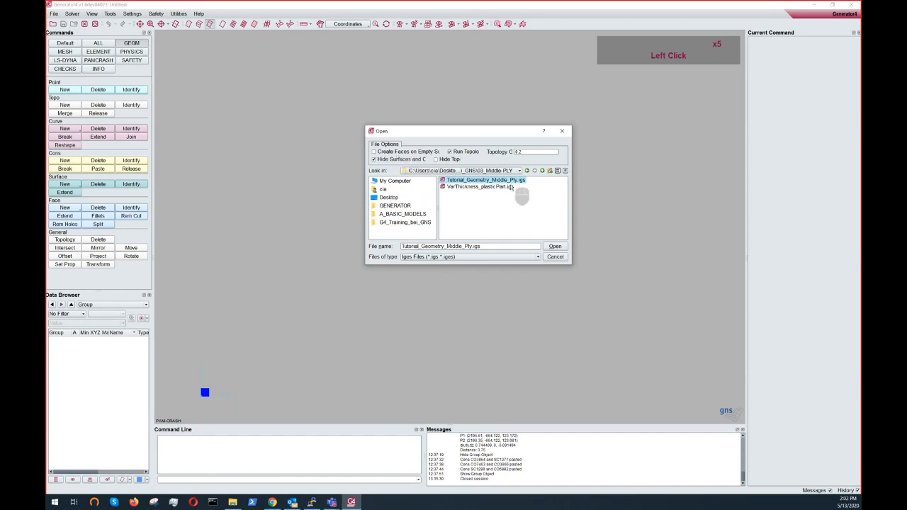
click(555, 246)
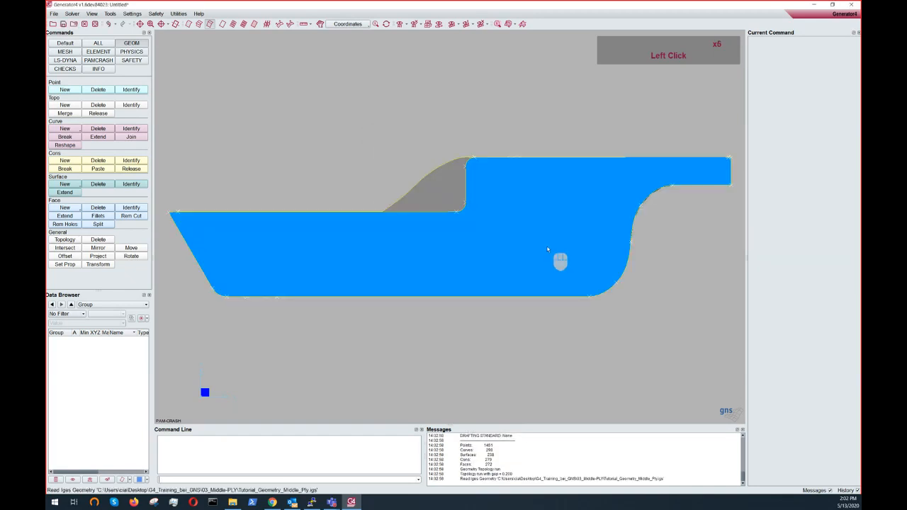
- Rotate the imported part to examine its geometry
ctrl+drag(437, 255, 639, 341)
ctrl+middle_drag(639, 337, 581, 286)
ctrl+drag(581, 286, 577, 319)
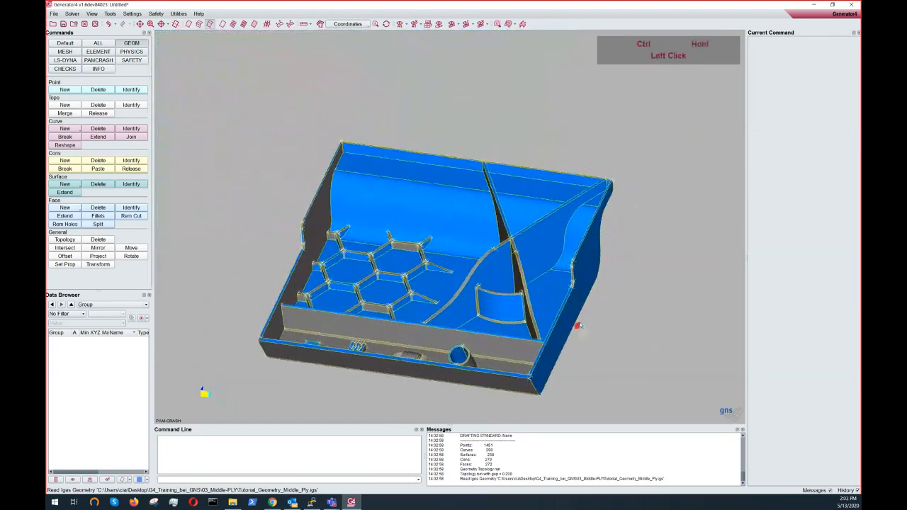
ctrl+middle_drag(577, 320, 615, 268)
ctrl+drag(616, 268, 468, 212)
ctrl+middle_drag(468, 213, 454, 241)
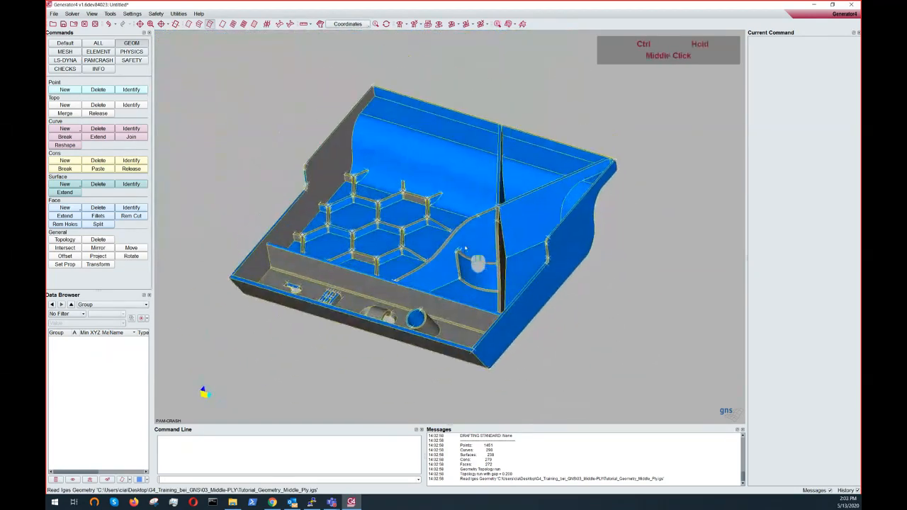
- Rotate, pan and zoom around the imported part to examine its pockets, honeycomb ribs and walls
ctrl+drag(454, 241, 507, 223)
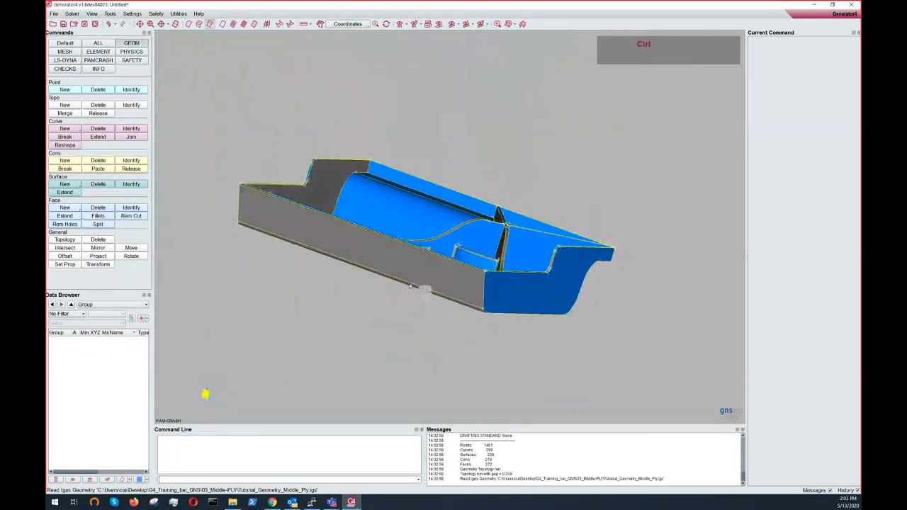
ctrl+drag(414, 303, 374, 260)
ctrl+middle_drag(374, 261, 368, 255)
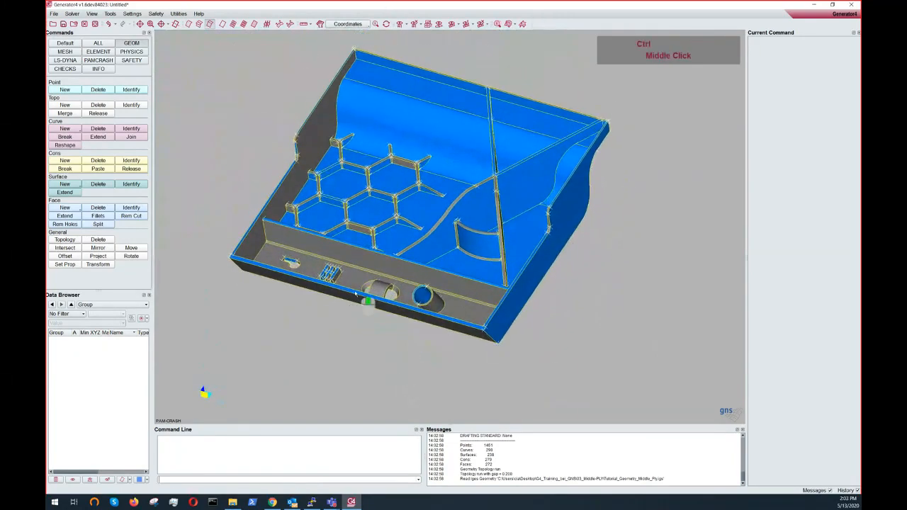
ctrl+drag(369, 255, 377, 363)
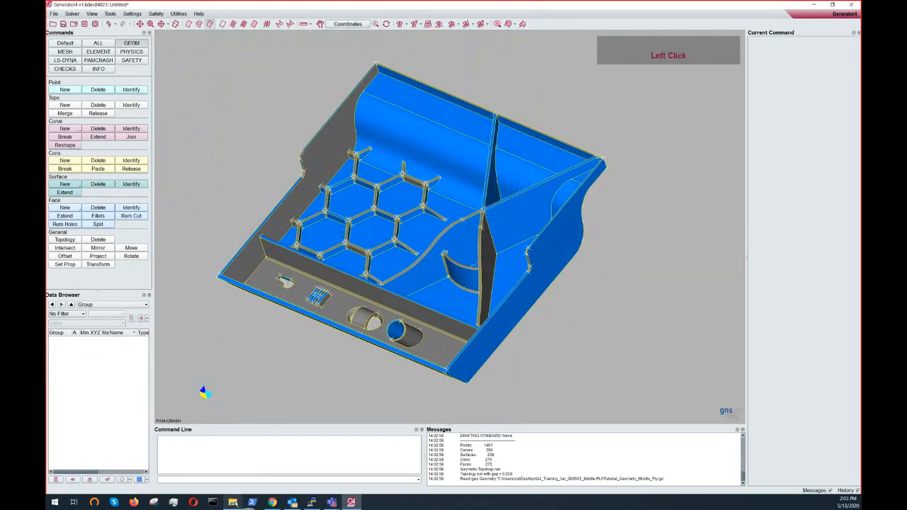
mouse_move(234, 502)
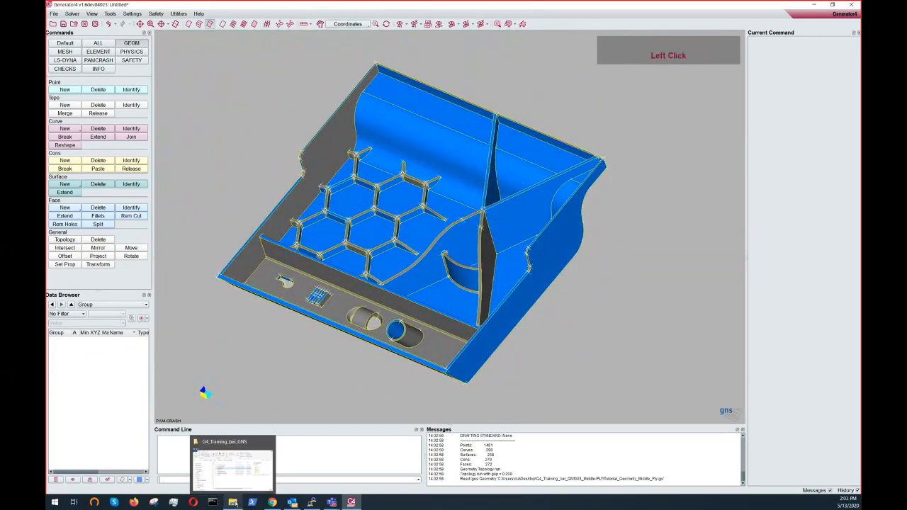
ctrl+double_click(246, 354)
ctrl+drag(246, 342, 279, 309)
ctrl+middle_drag(279, 309, 309, 298)
ctrl+drag(309, 297, 314, 272)
ctrl+right_drag(314, 273, 503, 176)
ctrl+middle_drag(503, 176, 475, 186)
ctrl+drag(487, 199, 486, 267)
ctrl+drag(477, 231, 489, 210)
ctrl+right_drag(489, 209, 506, 229)
ctrl+drag(506, 228, 583, 227)
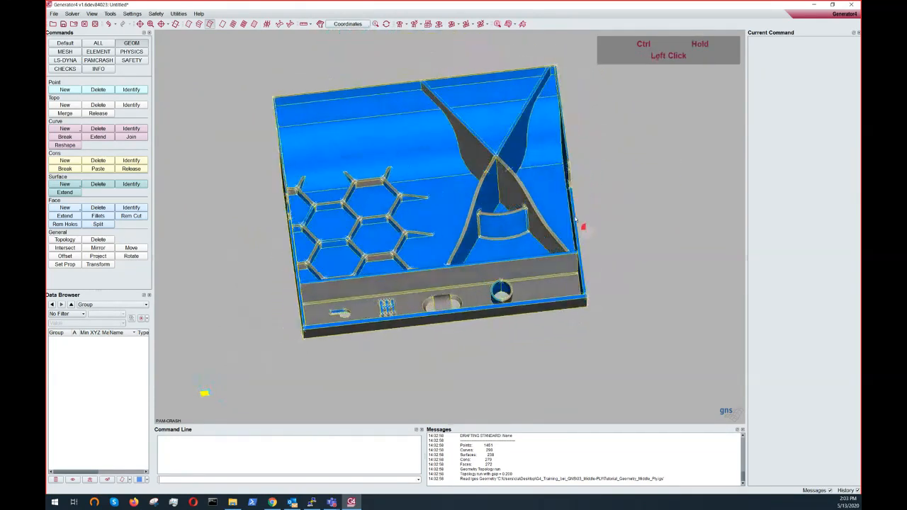
ctrl+right_drag(583, 227, 534, 228)
ctrl+drag(534, 228, 460, 224)
ctrl+middle_drag(460, 224, 487, 242)
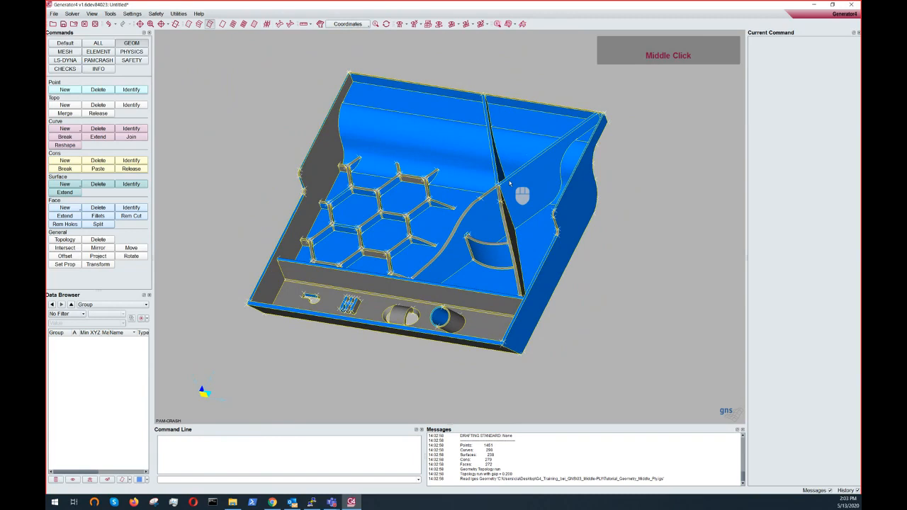
- Switch the part to wireframe display to inspect its edges, then return to shaded display
click(222, 25)
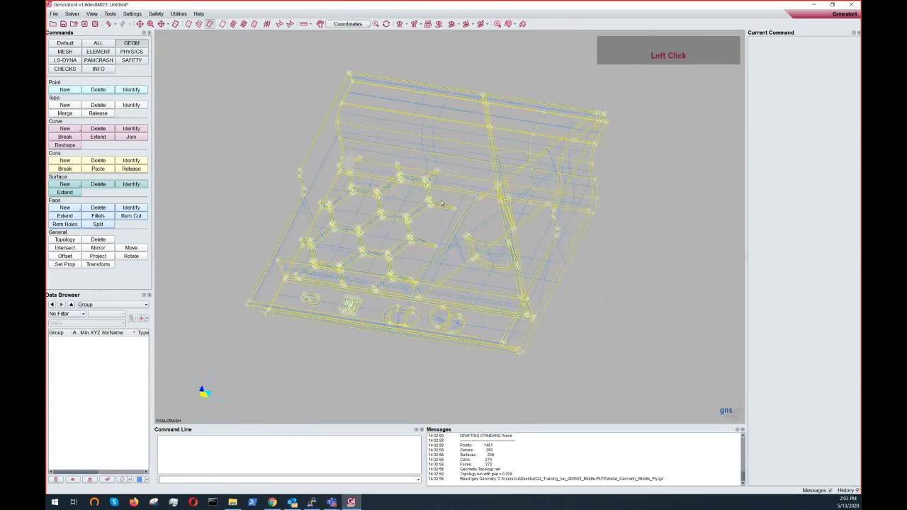
mouse_move(418, 195)
ctrl+mouse_down()
mouse_move(566, 212)
mouse_move(457, 161)
mouse_move(405, 195)
ctrl+mouse_up()
ctrl+middle_drag(404, 195, 422, 209)
ctrl+scroll(423, 210, down, 4)
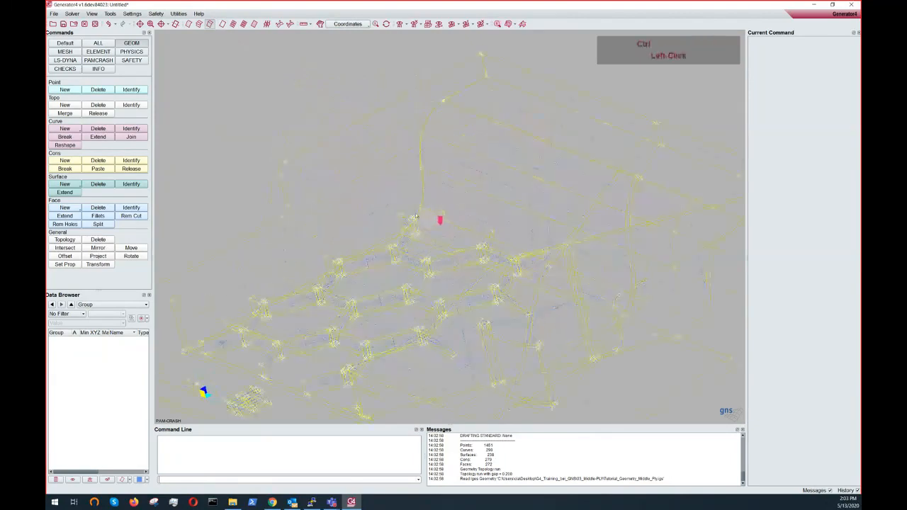
ctrl+drag(424, 210, 477, 211)
ctrl+scroll(380, 224, up, 4)
ctrl+right_drag(476, 211, 475, 218)
ctrl+middle_drag(474, 217, 397, 210)
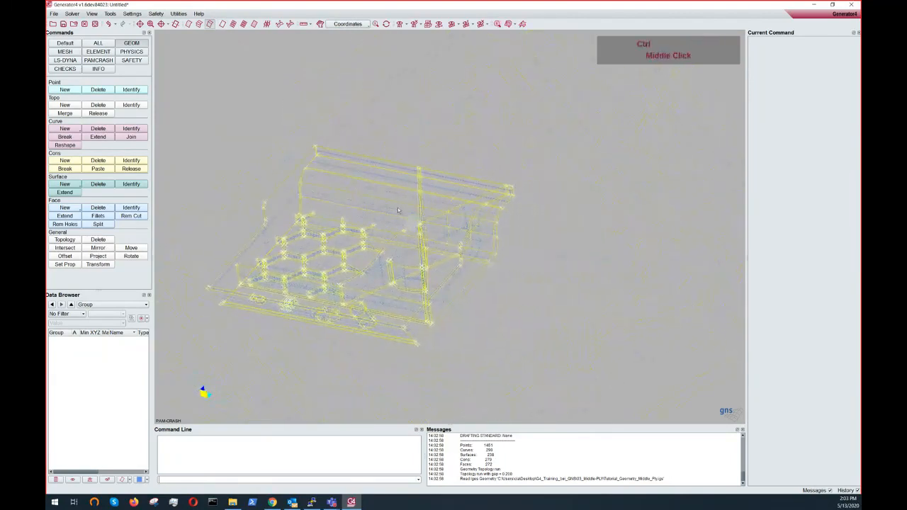
ctrl+click(255, 25)
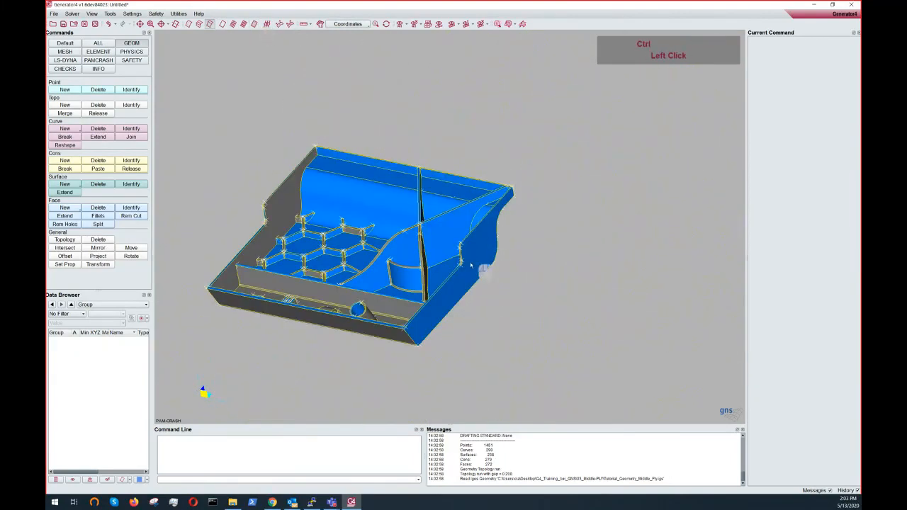
- Zoom in on the narrow sliver faces beside the side wall and delete them with Face Delete
ctrl+double_click(456, 317)
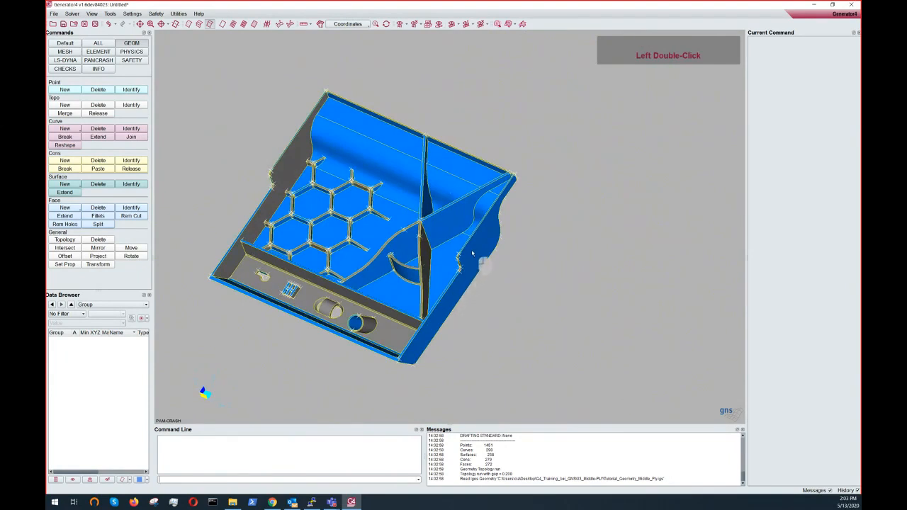
ctrl+middle_drag(492, 251, 496, 246)
scroll(496, 245, down, 3)
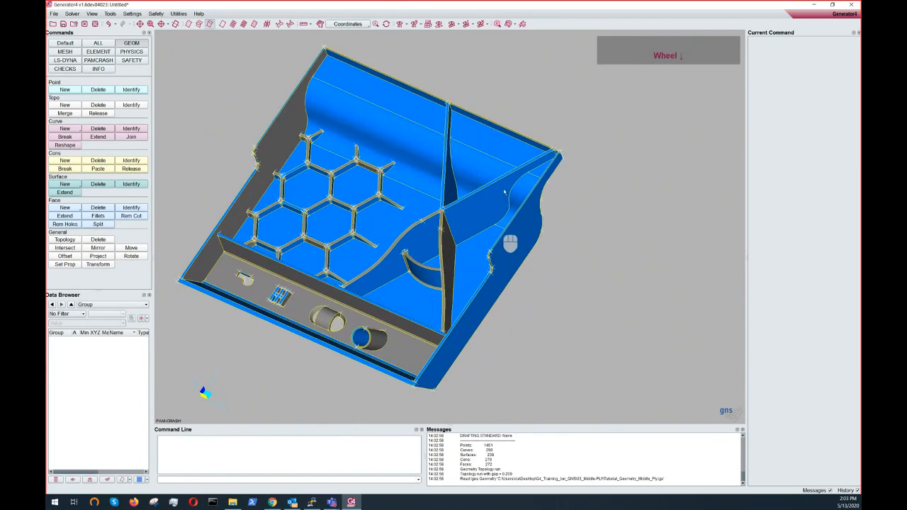
mouse_move(528, 158)
ctrl+middle_down()
mouse_move(514, 174)
mouse_move(438, 188)
mouse_move(434, 208)
mouse_move(546, 98)
ctrl+middle_up()
ctrl+scroll(454, 177, down, 3)
ctrl+scroll(543, 100, down, 5)
ctrl+middle_drag(429, 177, 440, 168)
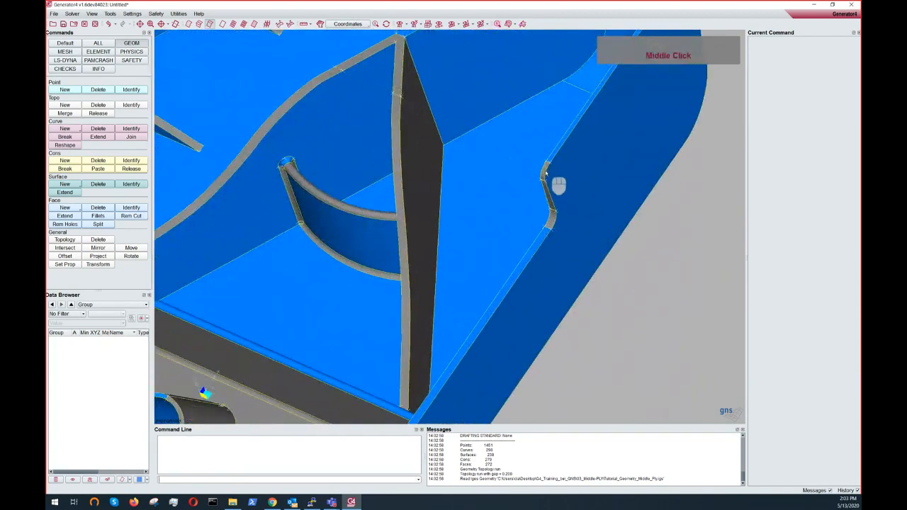
ctrl+drag(558, 166, 614, 148)
scroll(538, 174, up, 1)
scroll(538, 174, up, 1)
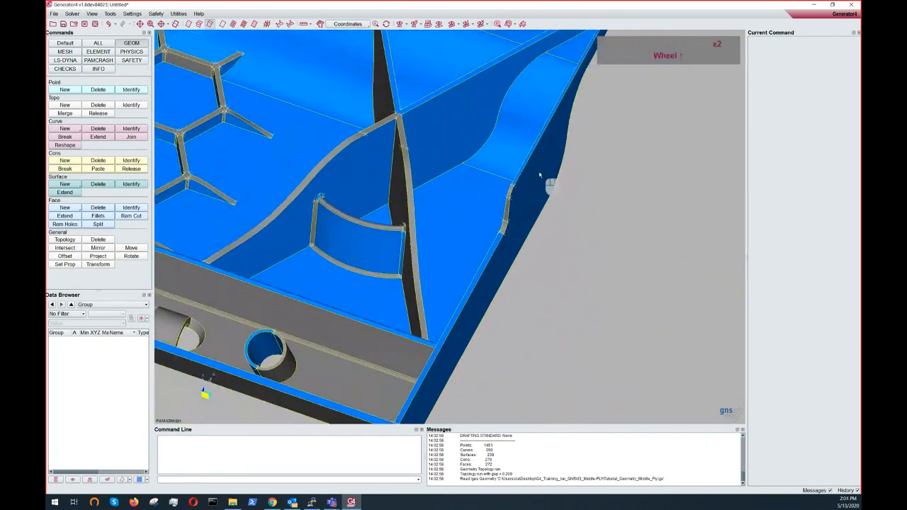
click(97, 208)
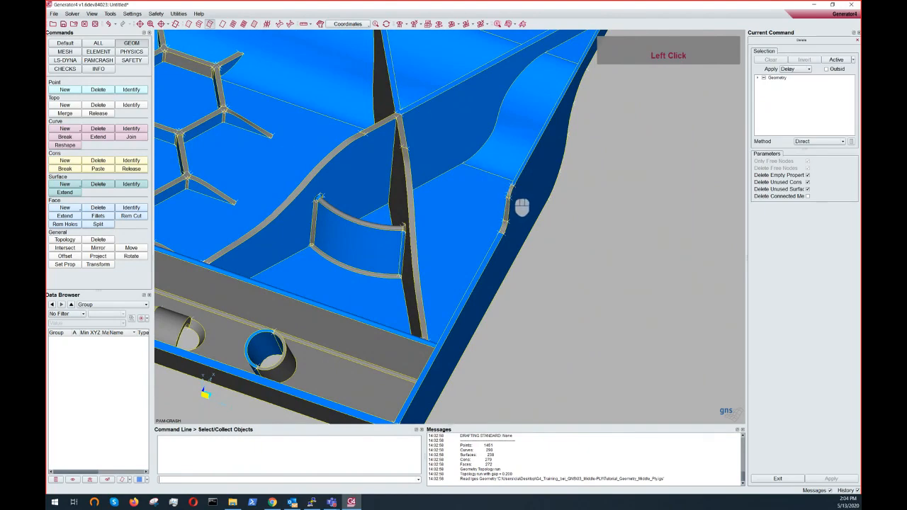
click(522, 207)
right_click(522, 206)
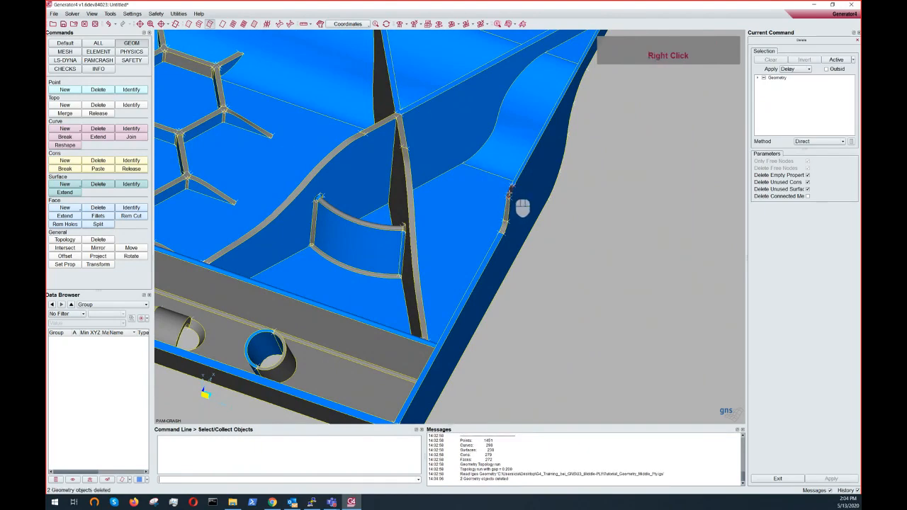
- Rotate and zoom around the part to check the area where the sliver faces were removed
ctrl+click(503, 219)
ctrl+drag(503, 220, 438, 198)
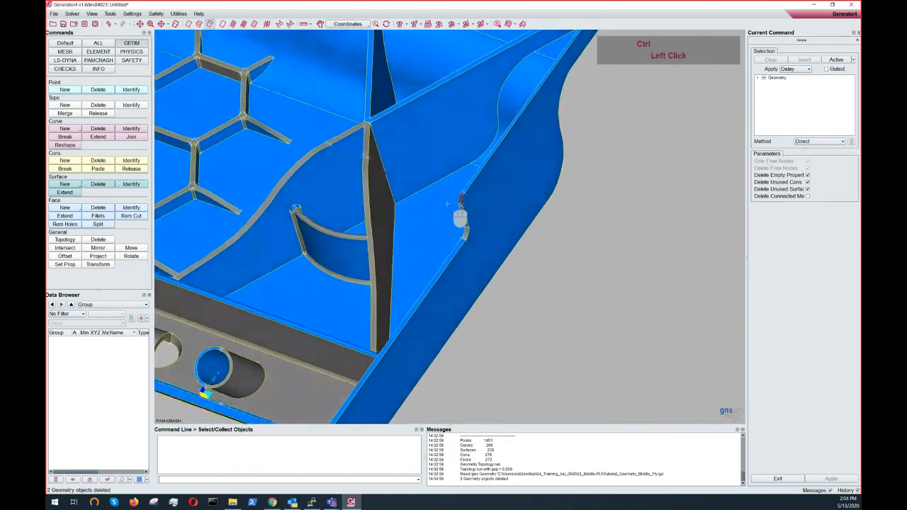
ctrl+right_drag(439, 199, 462, 215)
ctrl+middle_drag(461, 215, 521, 236)
ctrl+drag(522, 236, 657, 220)
scroll(540, 222, down, 3)
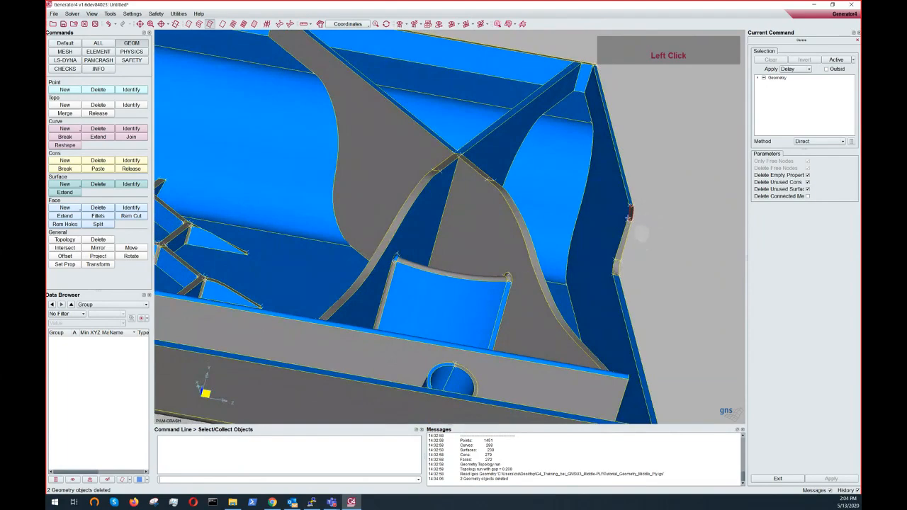
scroll(640, 233, up, 3)
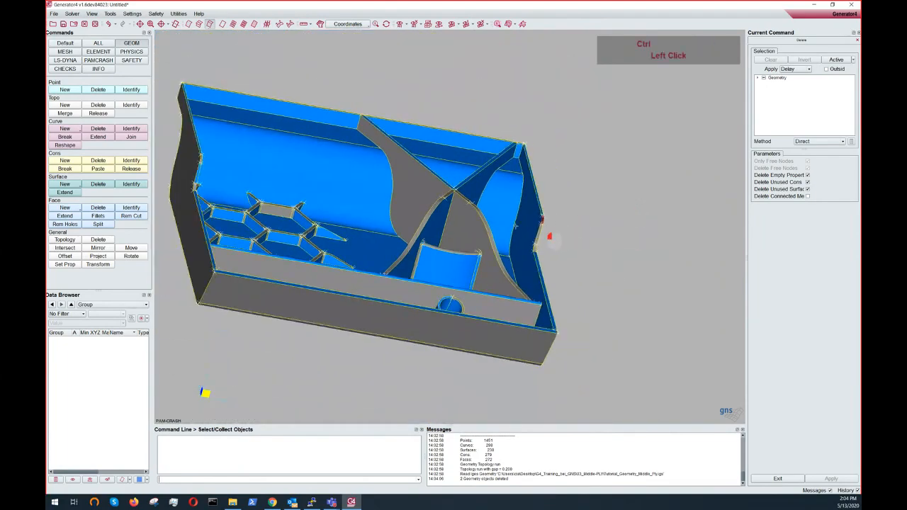
ctrl+drag(553, 242, 455, 269)
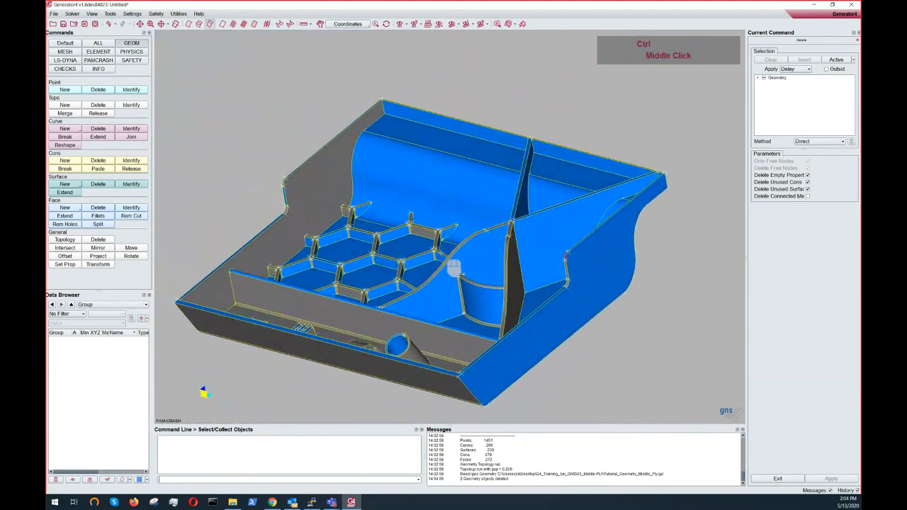
ctrl+middle_drag(454, 267, 453, 238)
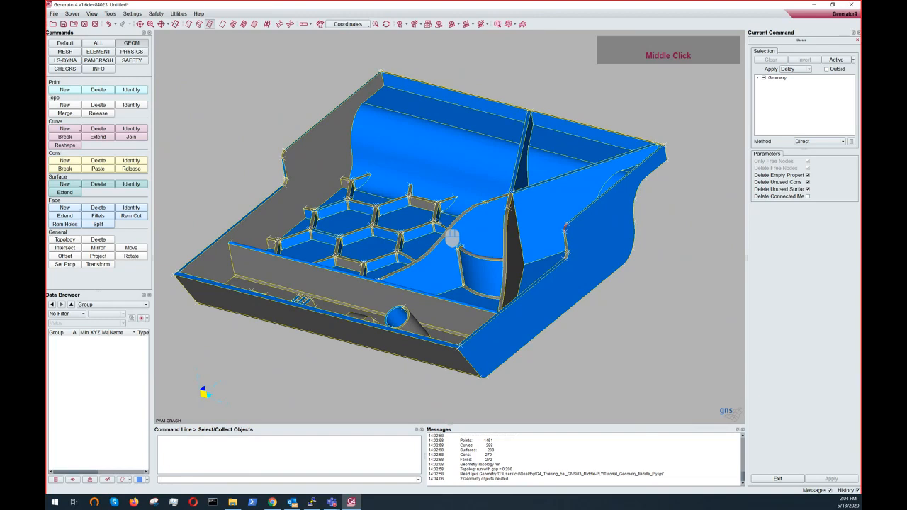
mouse_move(433, 245)
ctrl+mouse_down()
mouse_move(439, 241)
mouse_move(435, 259)
ctrl+mouse_up()
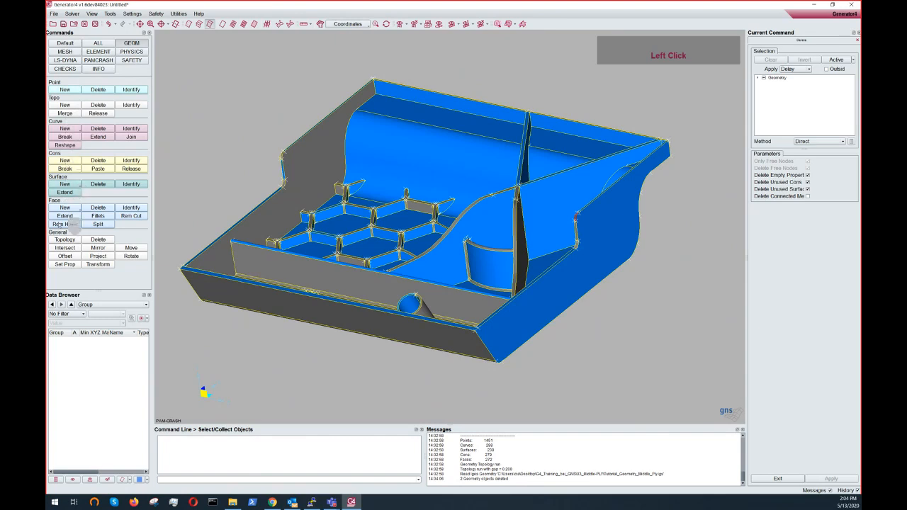
- Start the Middle Ply face command and enter 50 as the property
click(63, 207)
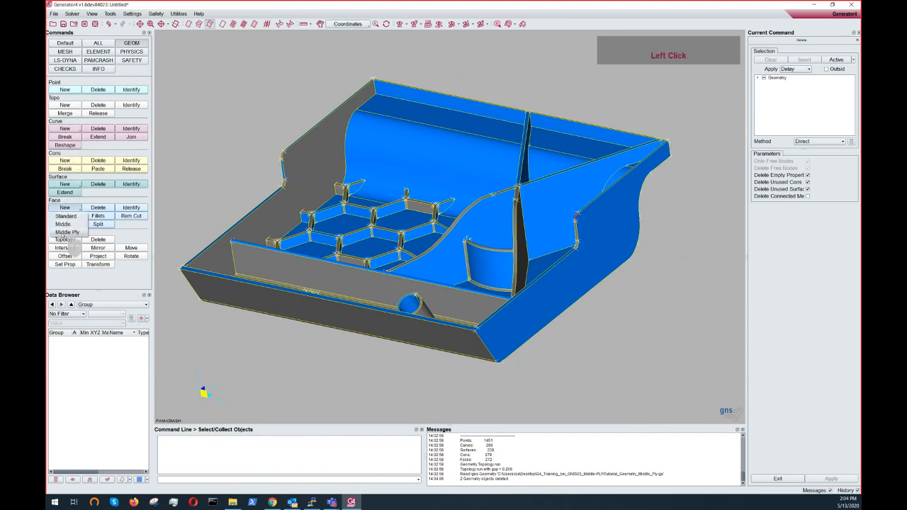
click(64, 232)
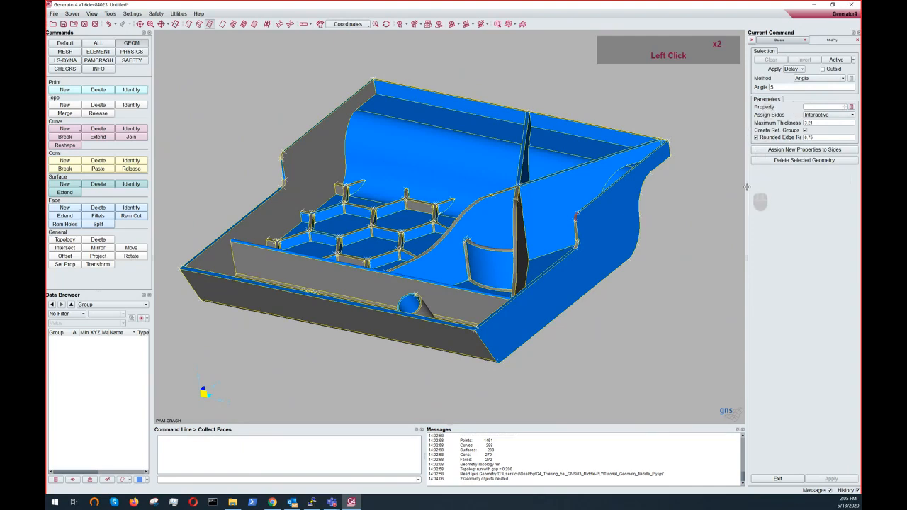
click(806, 107)
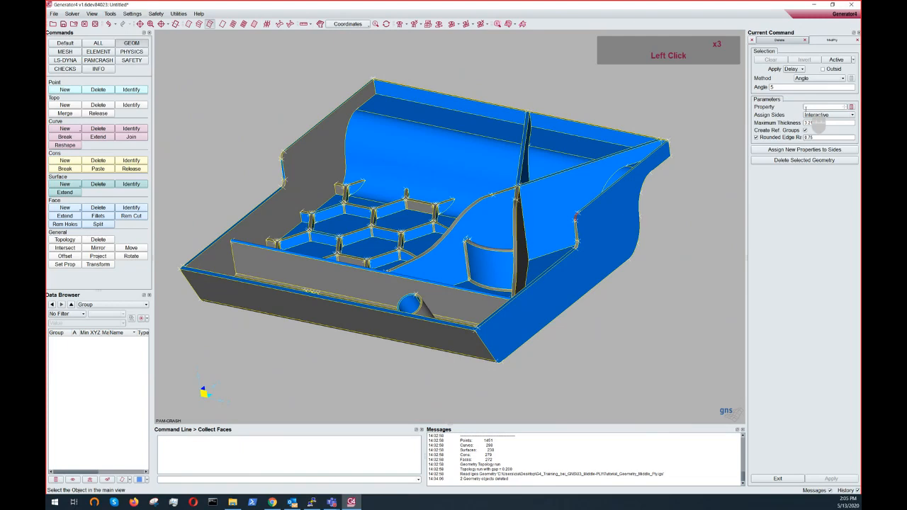
click(806, 108)
text(50)
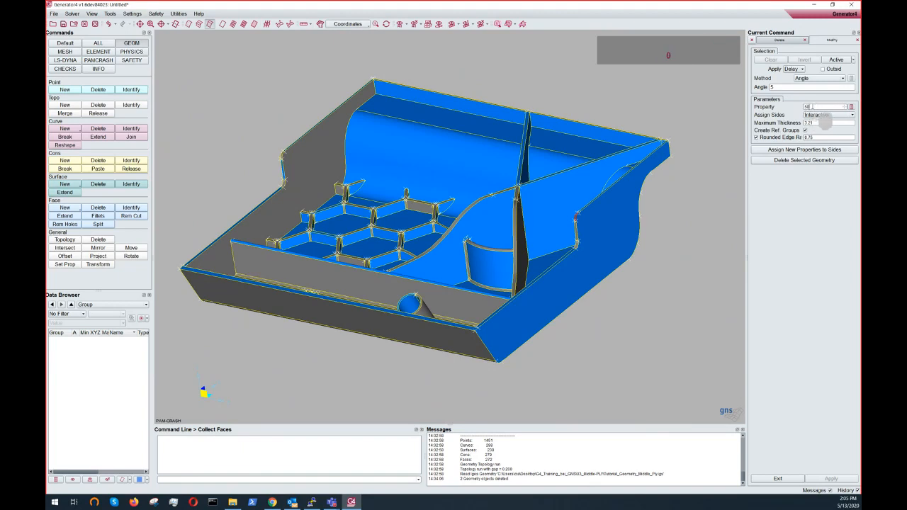
click(816, 115)
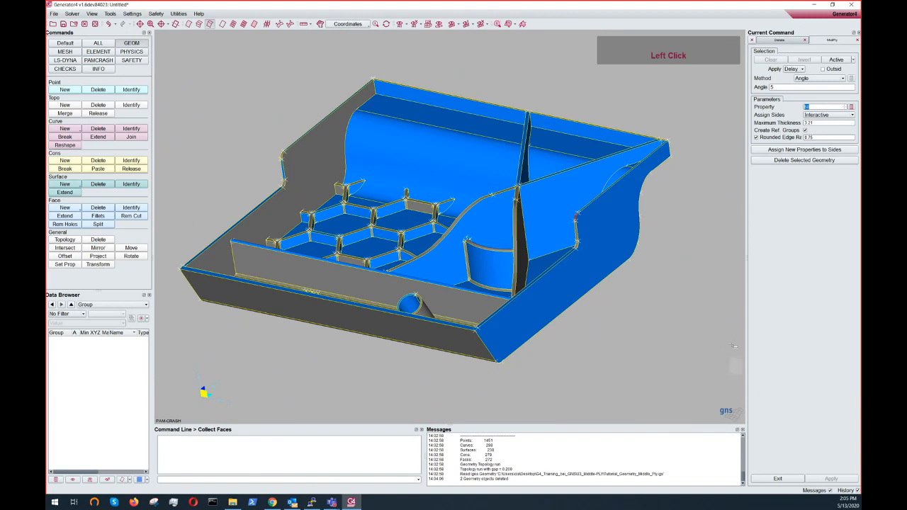
- Switch the Data Browser to list properties and open the property list to check existing properties
click(114, 316)
click(79, 343)
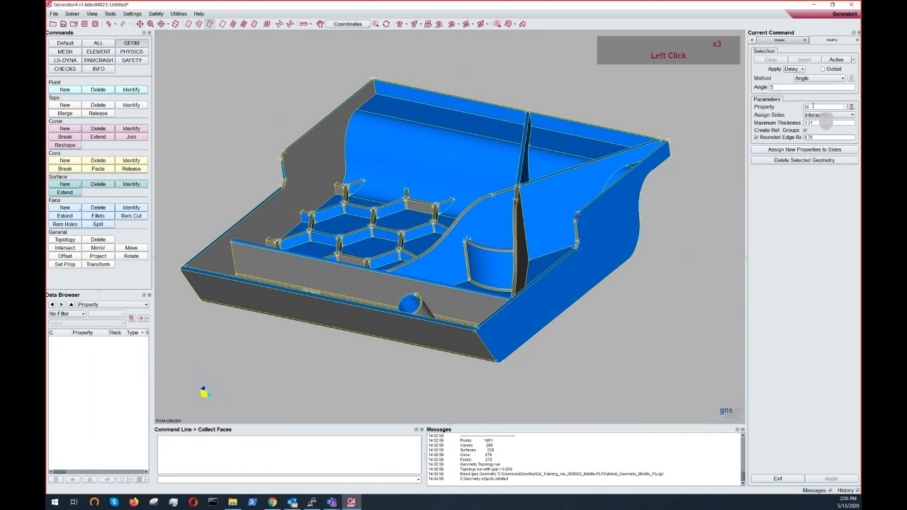
click(852, 107)
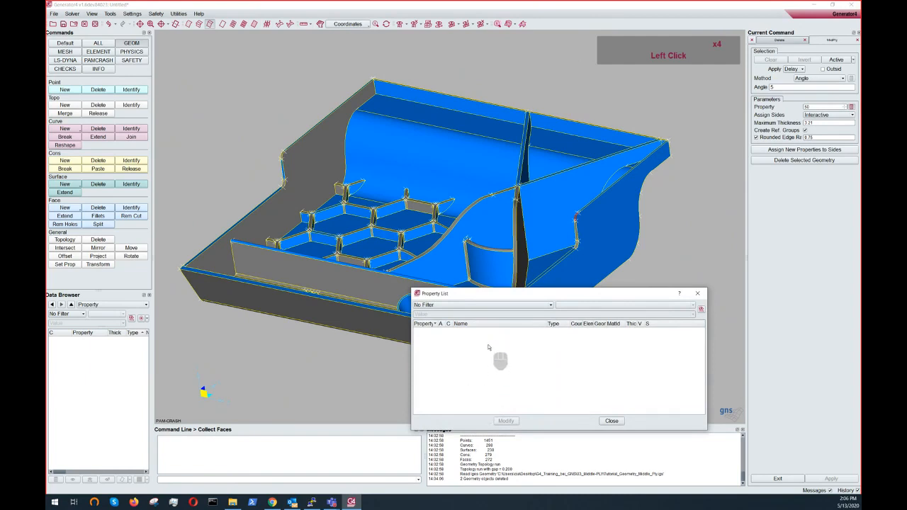
click(697, 293)
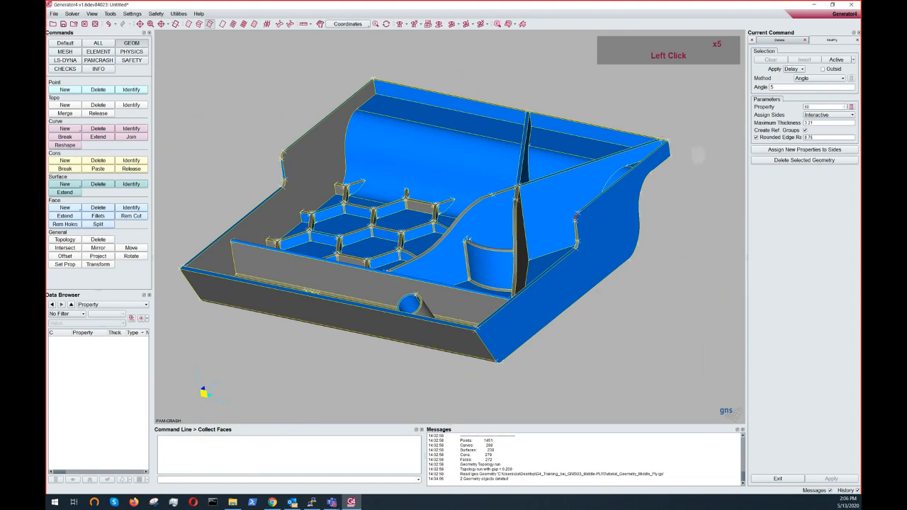
- Confirm the property field and set Assign Sides to Interactive for the middle ply
click(807, 107)
click(811, 107)
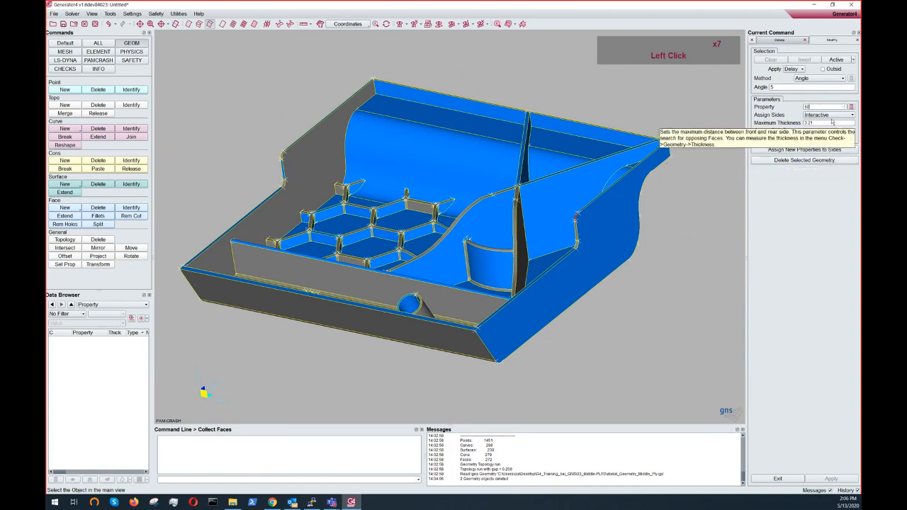
click(829, 115)
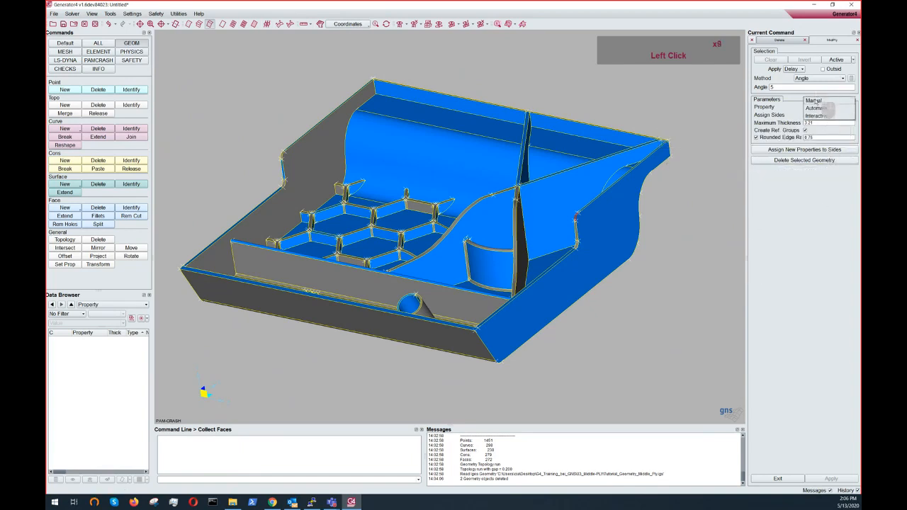
click(789, 118)
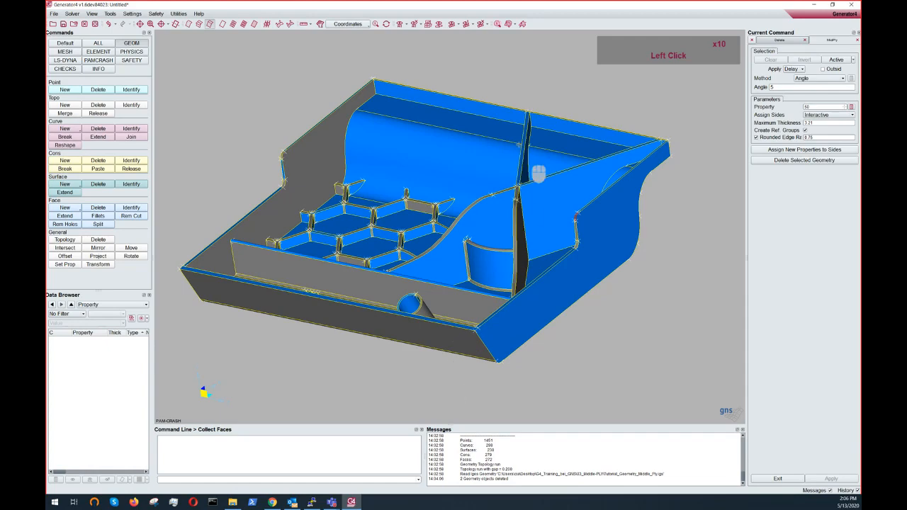
- Rotate the part to review the faces for the middle ply selection
ctrl+drag(504, 138, 383, 313)
mouse_move(330, 503)
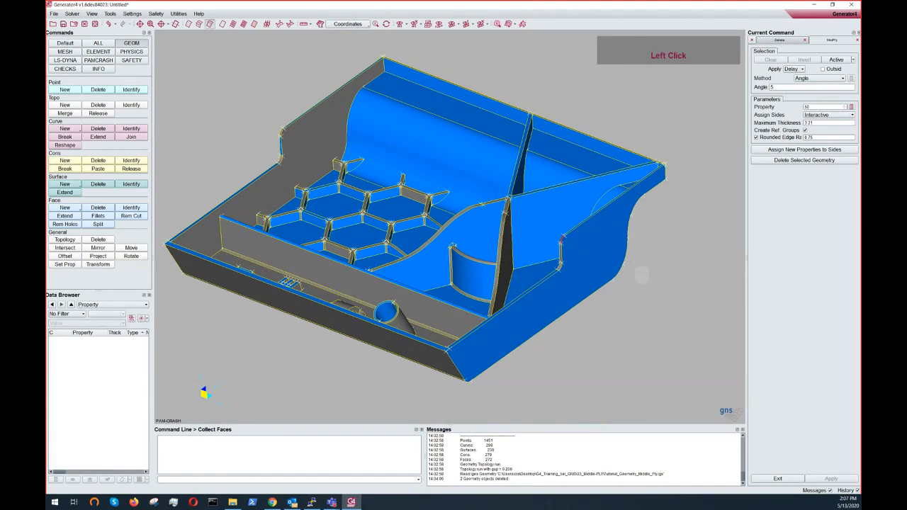
ctrl+drag(624, 262, 610, 238)
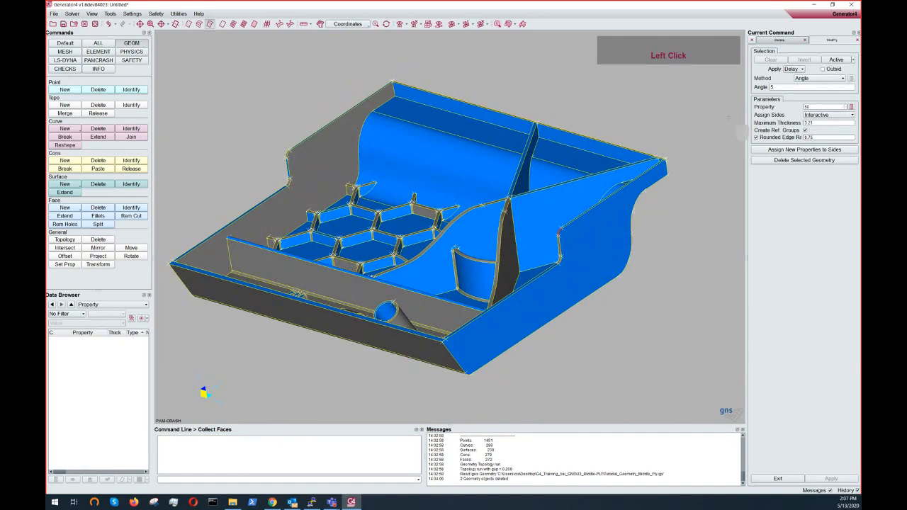
- Set Assign Sides to Manual and collect the curved back wall as a front-side face
click(828, 115)
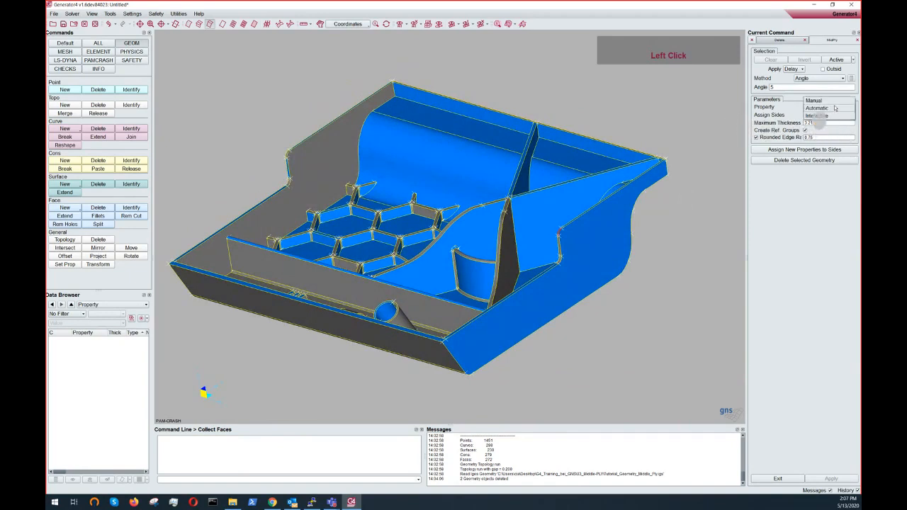
click(833, 100)
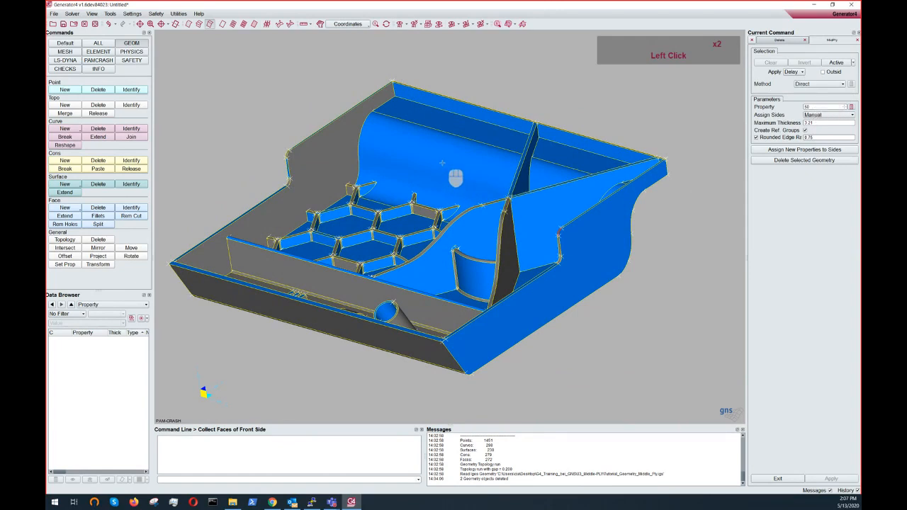
ctrl+click(433, 169)
ctrl+drag(433, 169, 447, 121)
click(436, 163)
ctrl+drag(442, 157, 488, 129)
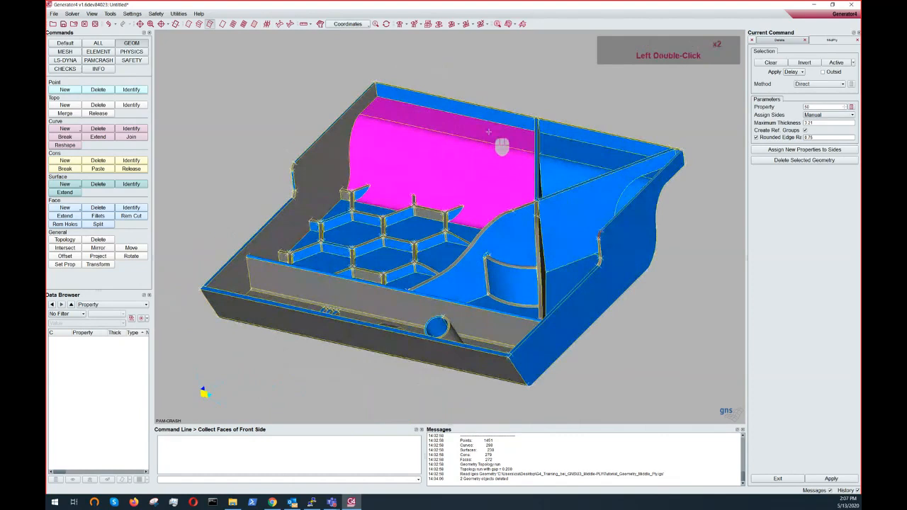
right_click(444, 168)
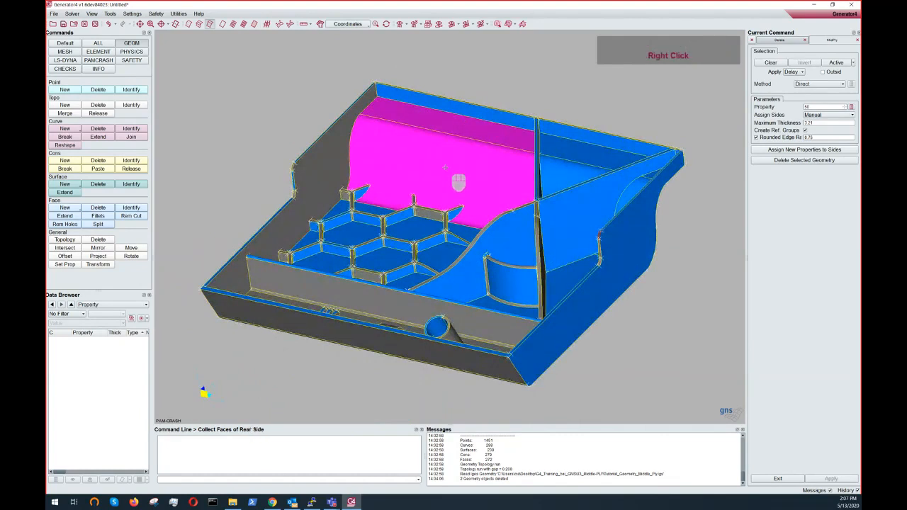
- Pick rear-side faces on the part's underside, move on to boundary faces, and restart the Middle Ply command
ctrl+drag(445, 167, 216, 60)
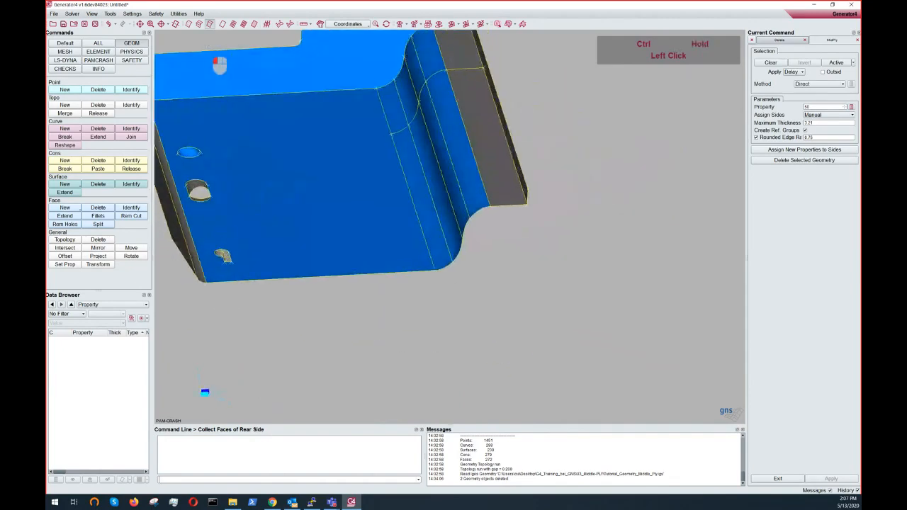
click(470, 170)
click(486, 163)
click(458, 178)
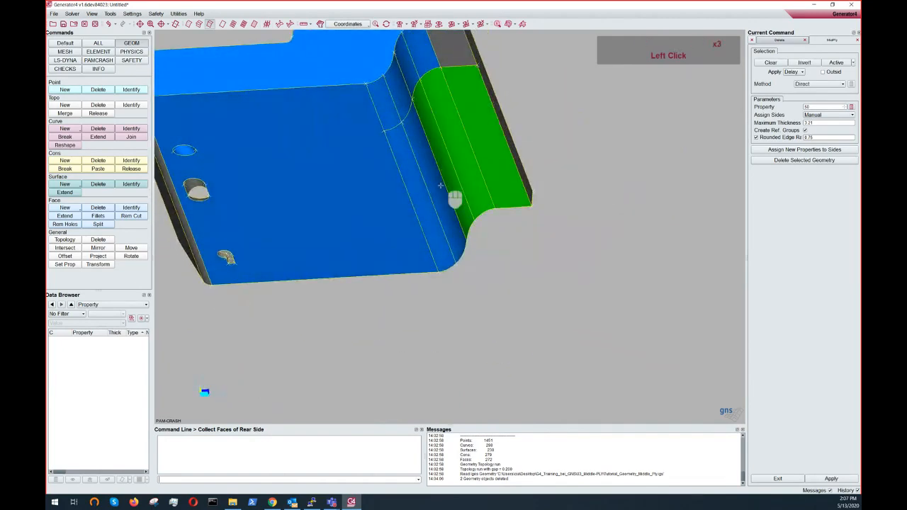
click(441, 186)
ctrl+drag(418, 177, 378, 130)
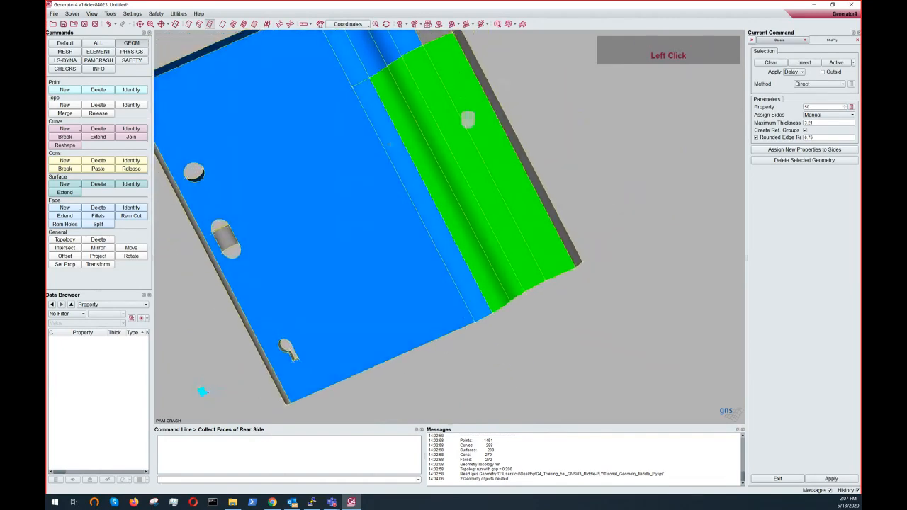
ctrl+drag(435, 151, 538, 350)
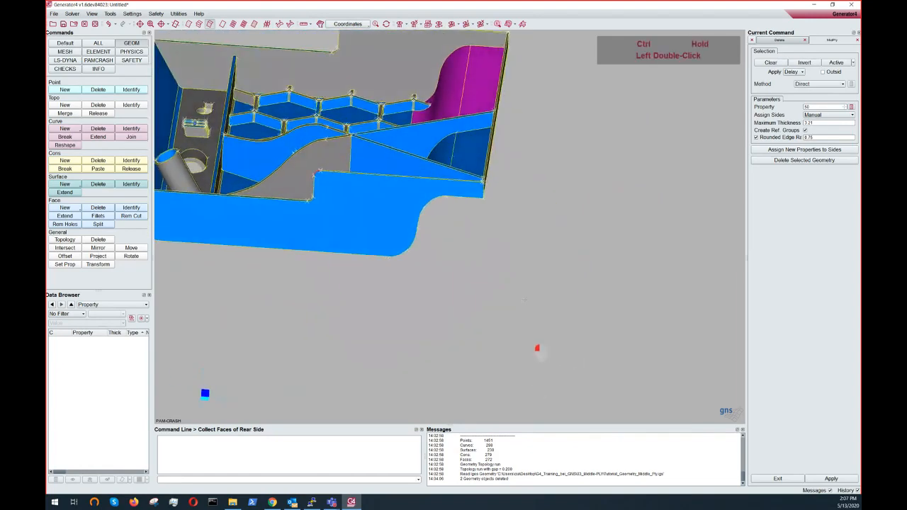
ctrl+drag(525, 300, 509, 256)
right_click(509, 256)
ctrl+drag(474, 193, 510, 133)
ctrl+scroll(511, 133, up, 4)
ctrl+middle_drag(510, 134, 501, 312)
click(510, 221)
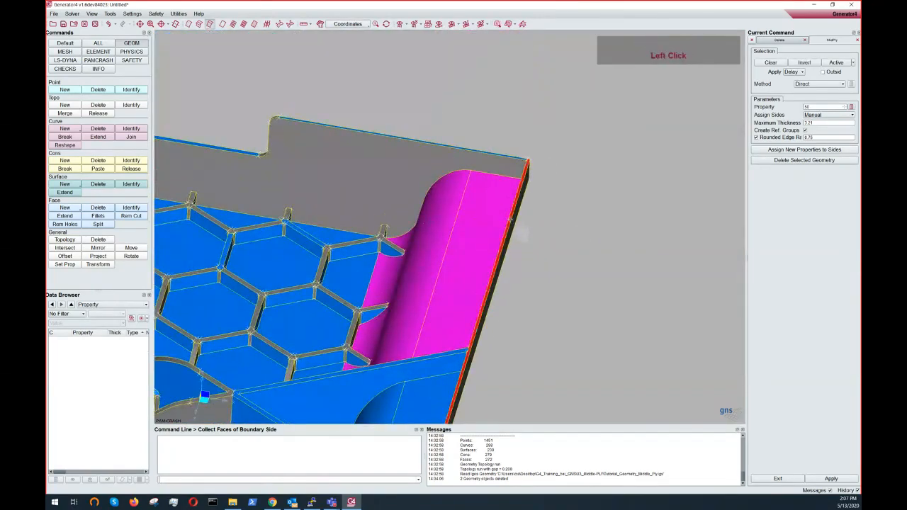
ctrl+drag(510, 220, 564, 179)
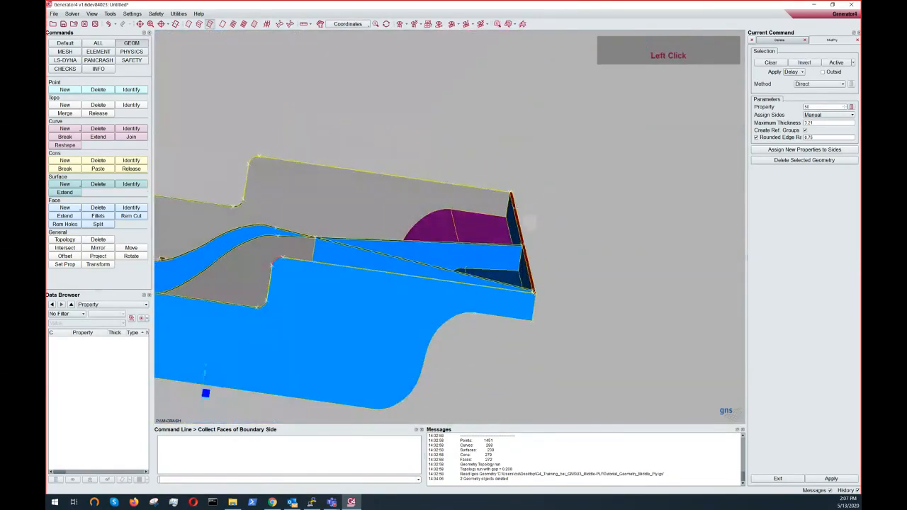
click(792, 40)
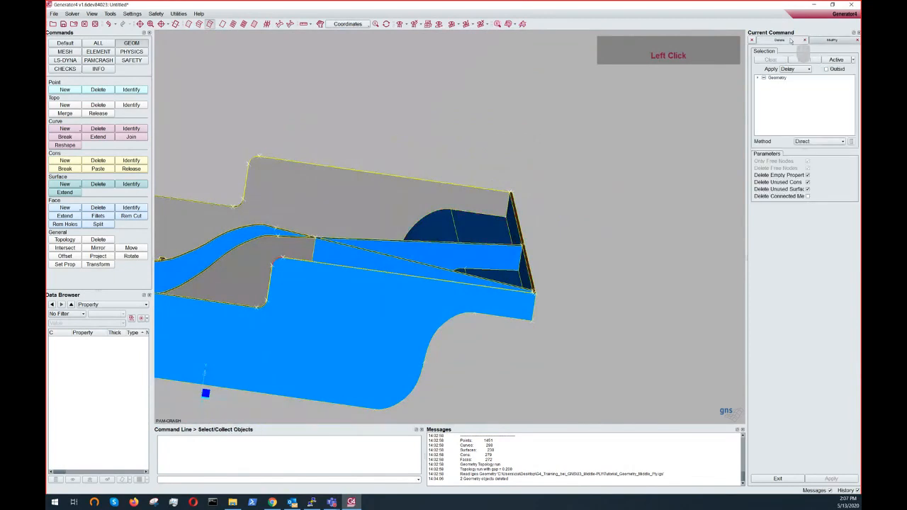
click(823, 43)
- Switch Assign Sides to Automatic and reorient the part to check the faces
ctrl+right_drag(506, 256, 500, 289)
ctrl+drag(500, 289, 659, 316)
ctrl+middle_drag(547, 353, 521, 289)
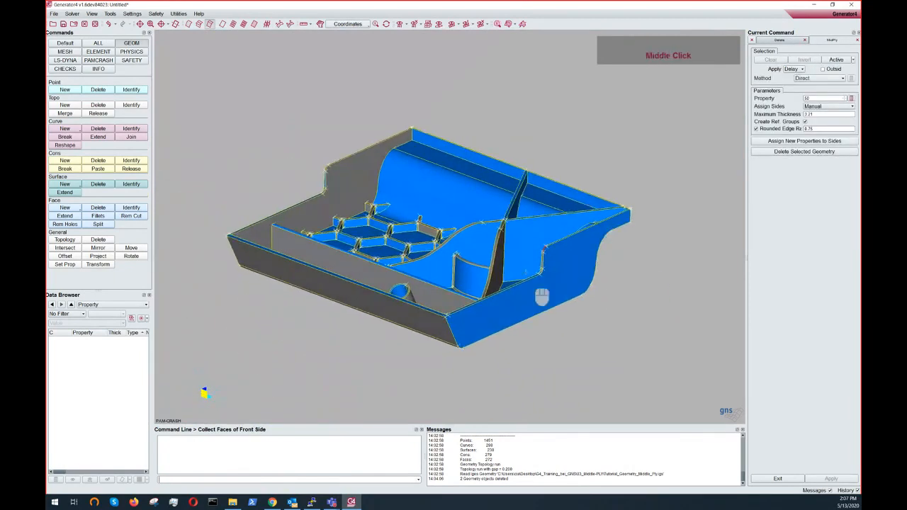
ctrl+drag(553, 245, 593, 307)
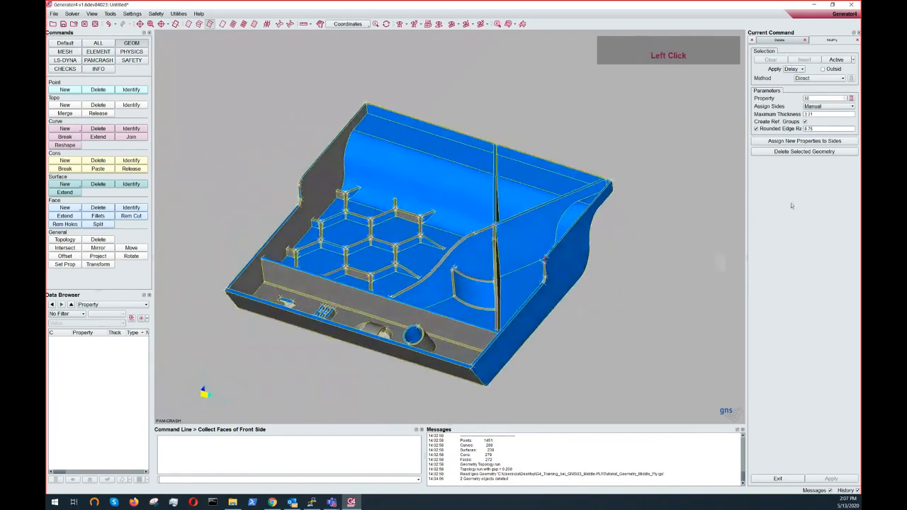
click(840, 106)
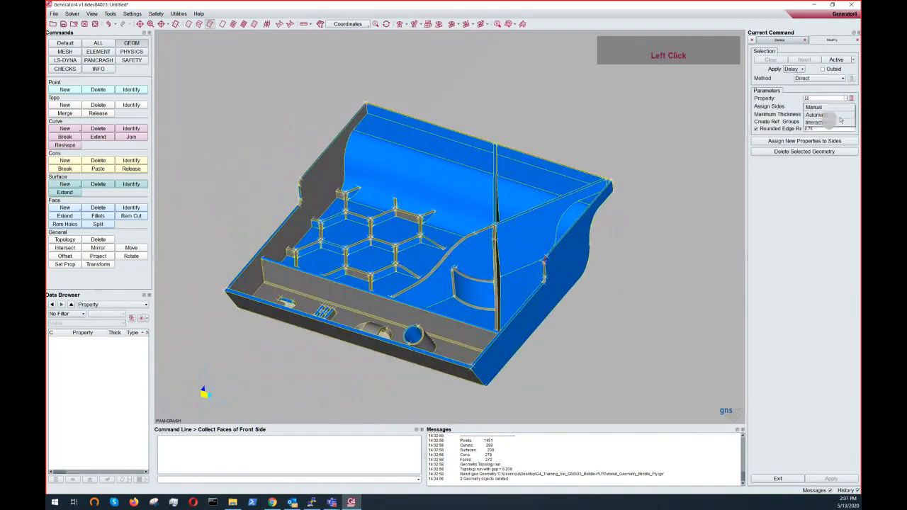
click(834, 115)
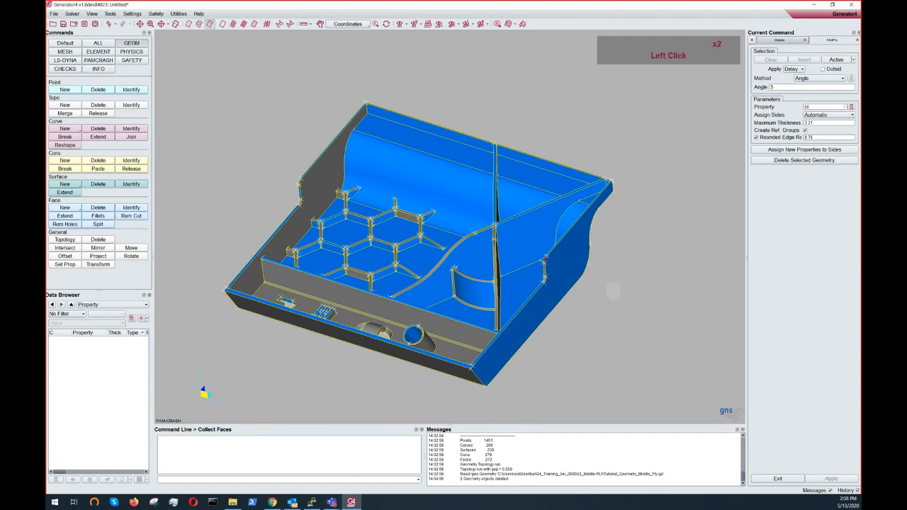
ctrl+drag(450, 256, 430, 269)
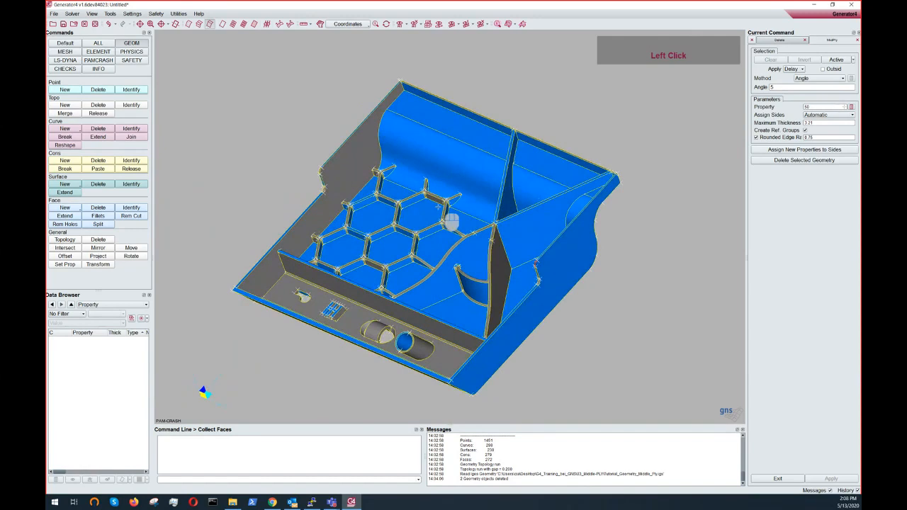
ctrl+double_click(452, 217)
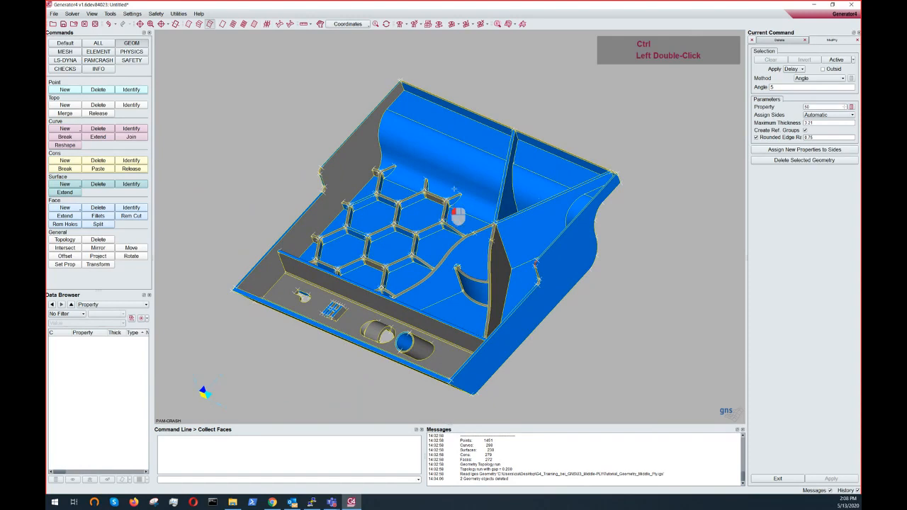
- Set Assign Sides to Interactive and box-select the whole part to assign its front and rear sides
click(831, 115)
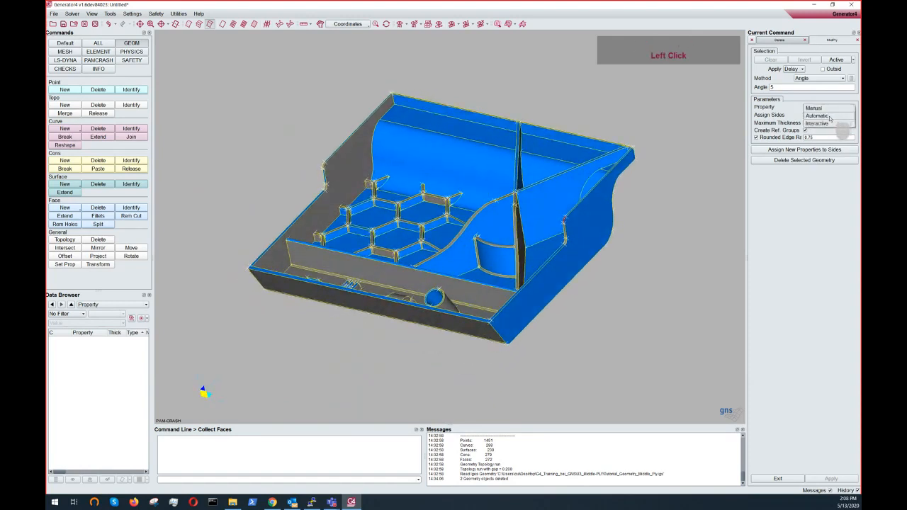
click(826, 124)
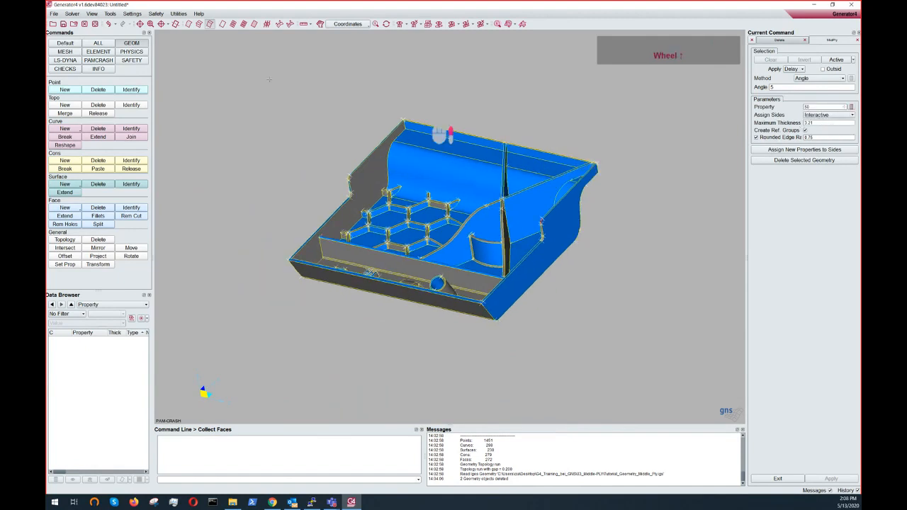
drag(181, 61, 682, 360)
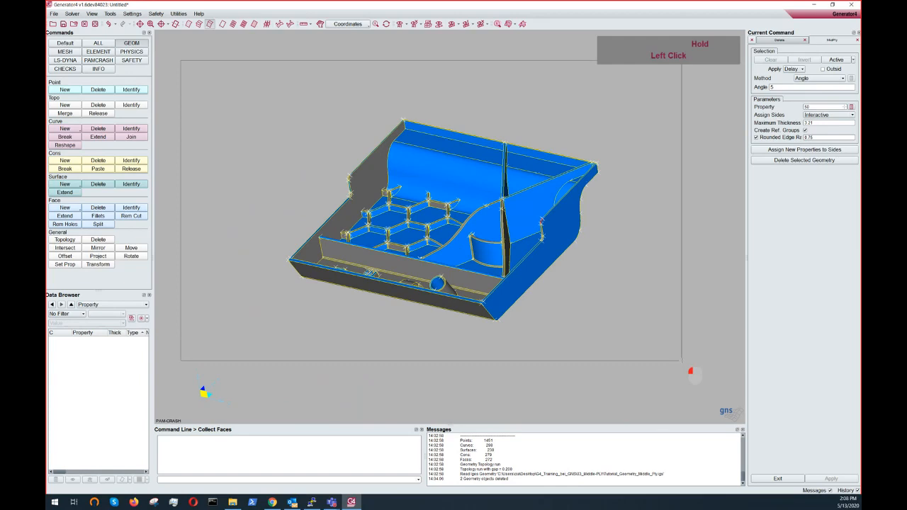
drag(682, 361, 670, 380)
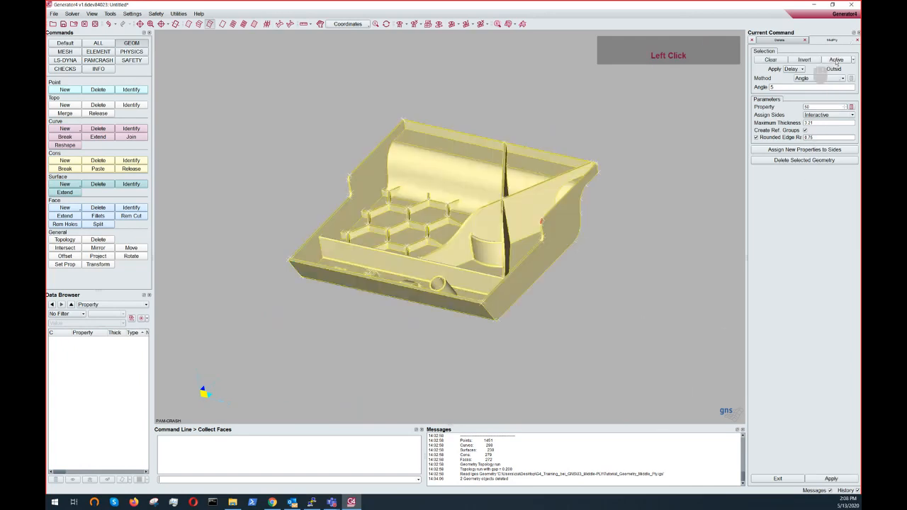
ctrl+middle_drag(538, 239, 485, 265)
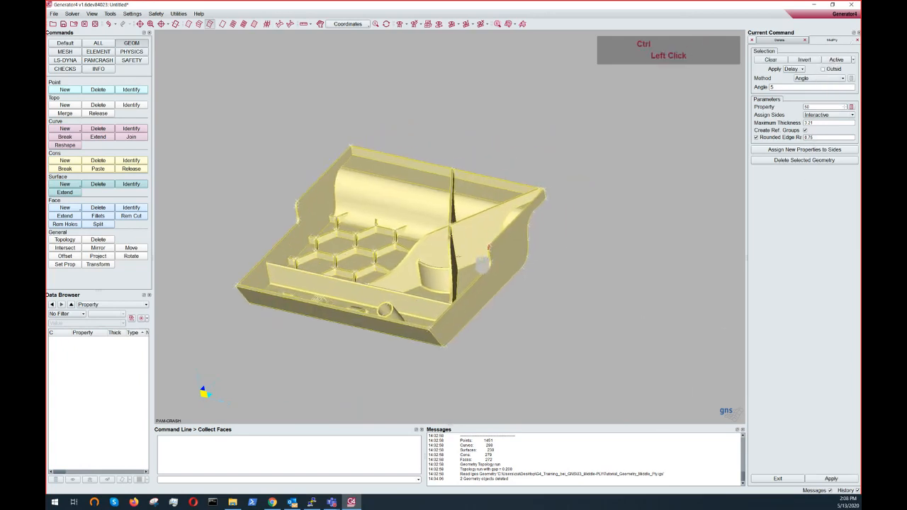
ctrl+drag(482, 264, 575, 165)
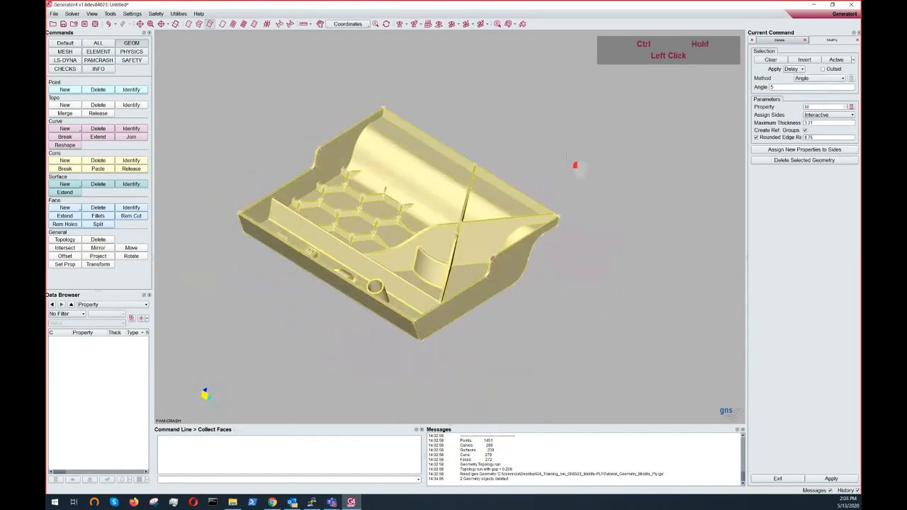
right_click(567, 154)
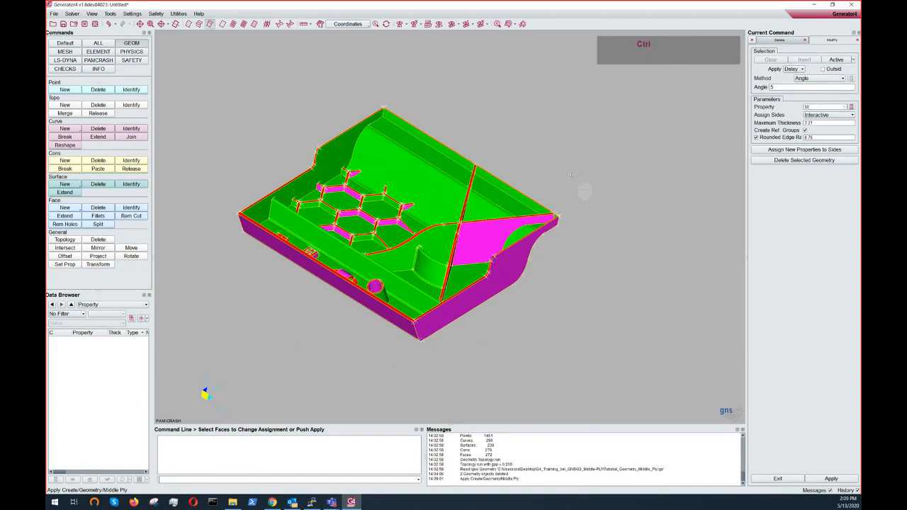
- Inspect the front and rear side assignment around the part, then restart the Middle Ply command
ctrl+middle_drag(578, 194, 635, 180)
ctrl+drag(464, 221, 430, 203)
ctrl+scroll(494, 245, down, 3)
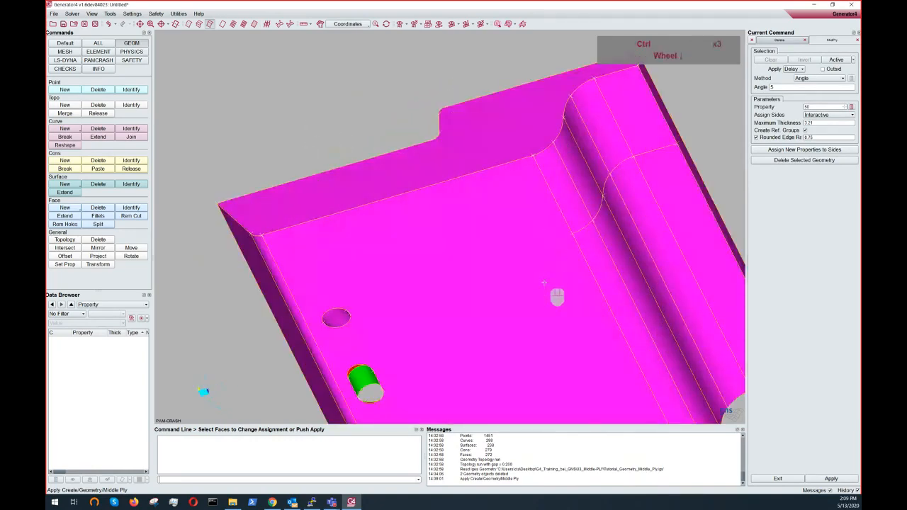
ctrl+middle_drag(549, 281, 437, 175)
ctrl+drag(437, 175, 504, 437)
ctrl+middle_drag(438, 246, 444, 294)
ctrl+drag(453, 274, 483, 194)
ctrl+middle_drag(484, 195, 462, 142)
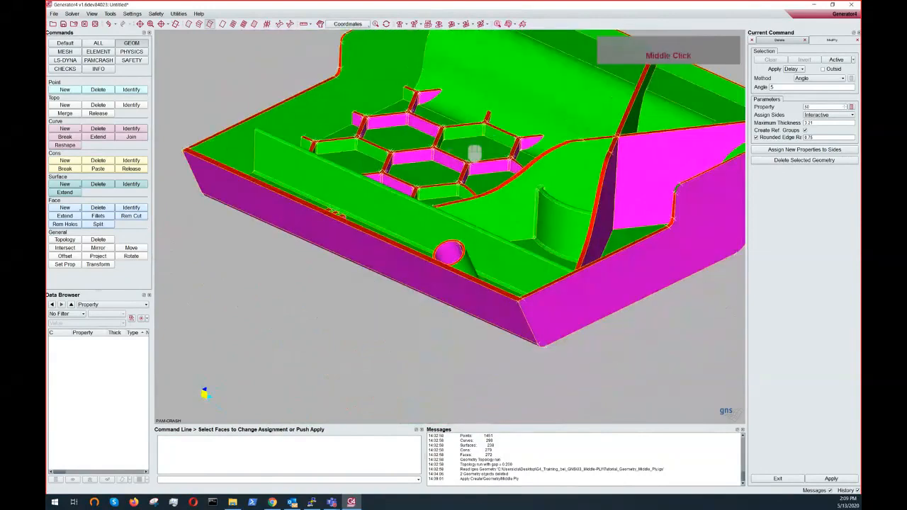
ctrl+drag(447, 153, 372, 228)
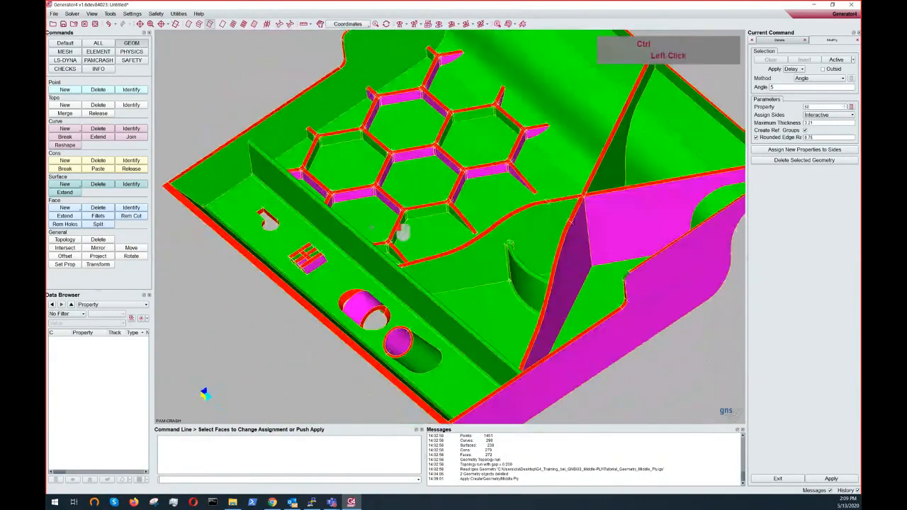
ctrl+middle_drag(402, 232, 446, 245)
ctrl+drag(446, 245, 379, 186)
ctrl+middle_drag(378, 185, 482, 223)
ctrl+drag(350, 169, 397, 150)
ctrl+scroll(341, 174, down, 4)
ctrl+right_drag(344, 194, 459, 343)
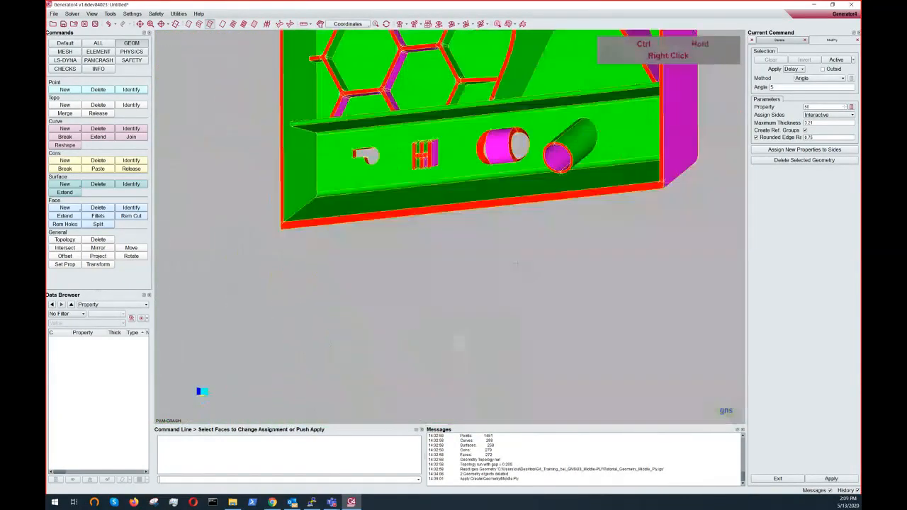
ctrl+middle_drag(497, 248, 390, 439)
ctrl+drag(453, 269, 526, 141)
ctrl+right_drag(526, 145, 509, 192)
ctrl+drag(482, 170, 379, 202)
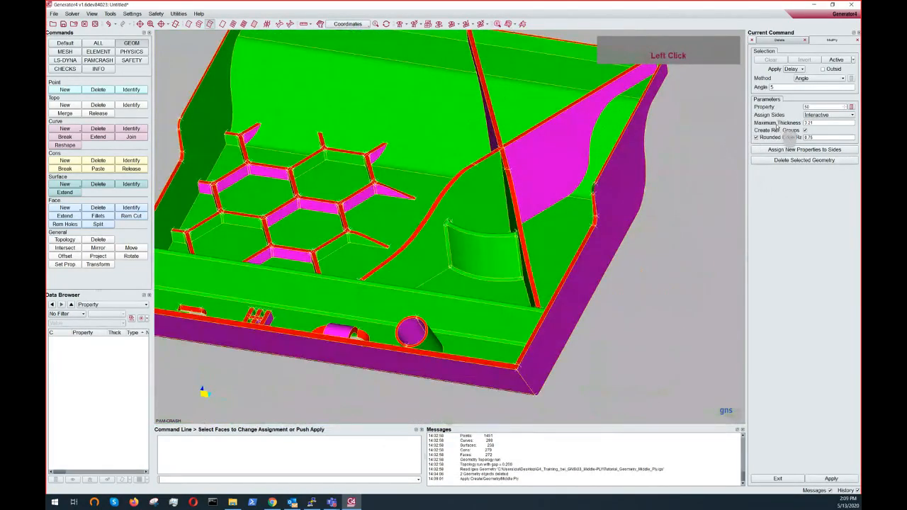
ctrl+middle_drag(617, 212, 627, 270)
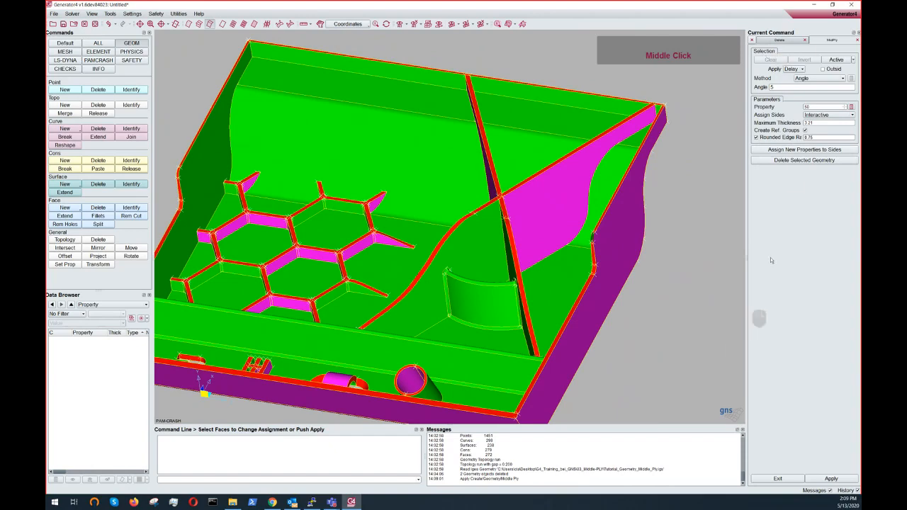
click(770, 41)
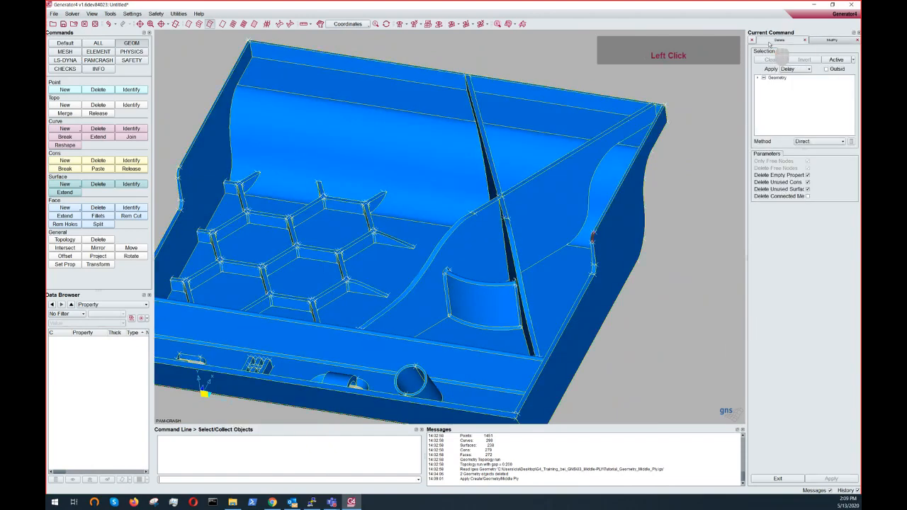
click(831, 40)
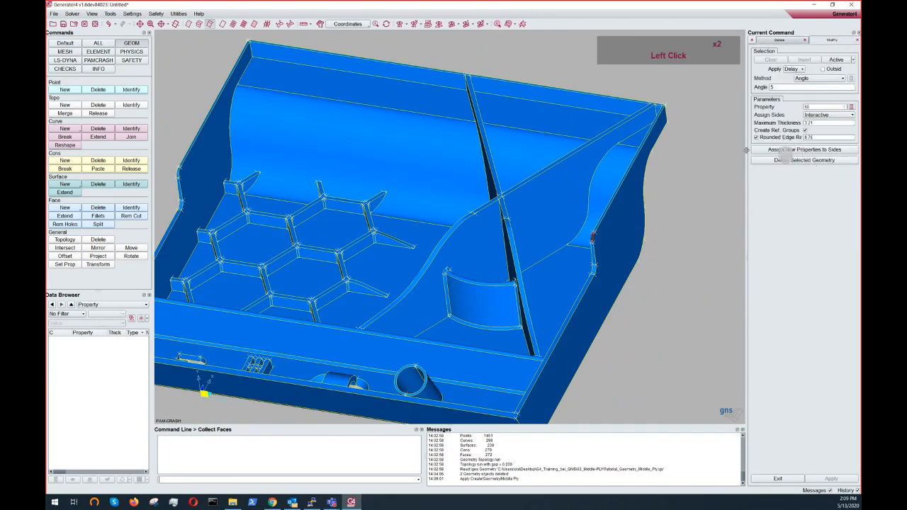
ctrl+middle_drag(694, 190, 695, 162)
scroll(694, 162, up, 2)
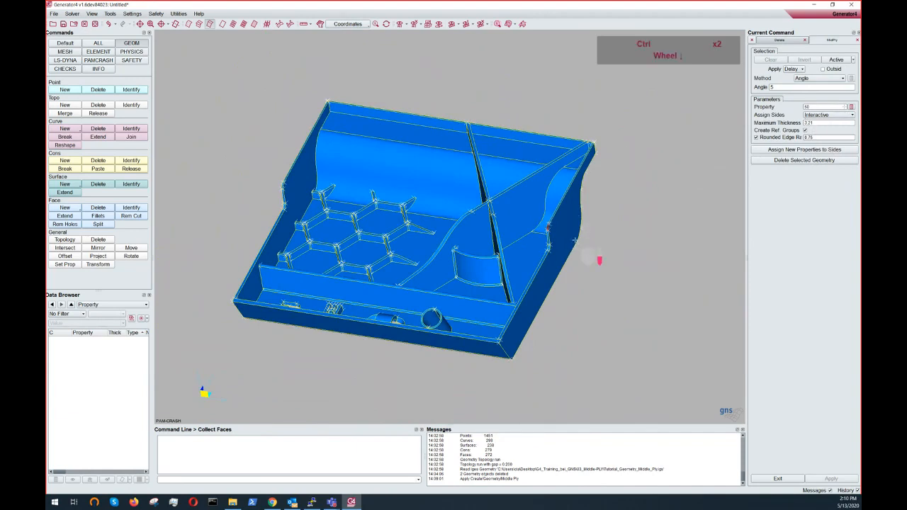
ctrl+scroll(599, 257, down, 2)
drag(553, 231, 548, 206)
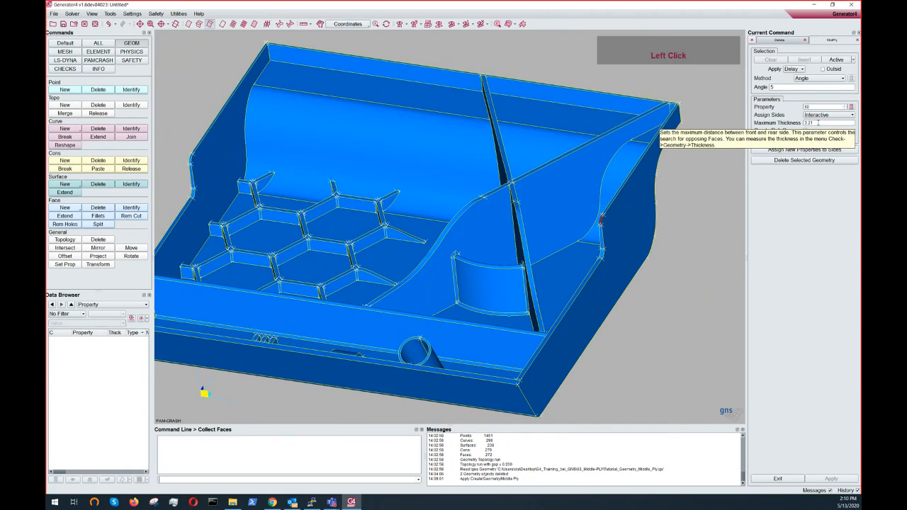
ctrl+drag(599, 287, 585, 263)
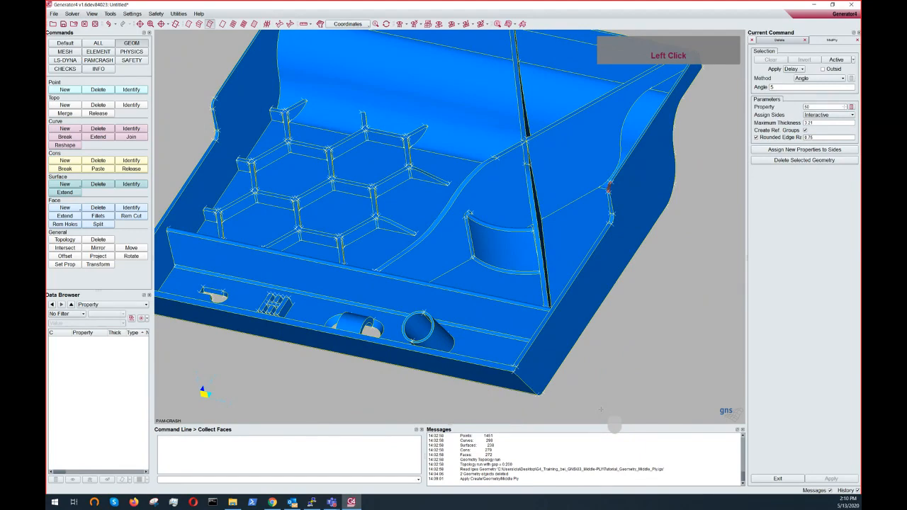
- Examine the small slotted, grid and tubular features on the part's front wall up close
ctrl+middle_click(444, 287)
ctrl+middle_drag(445, 287, 518, 243)
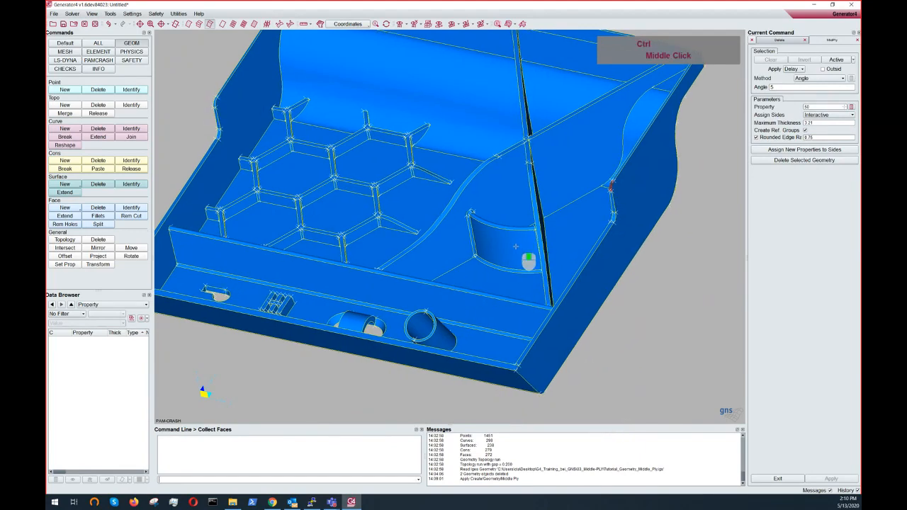
scroll(520, 243, up, 2)
ctrl+drag(353, 268, 326, 316)
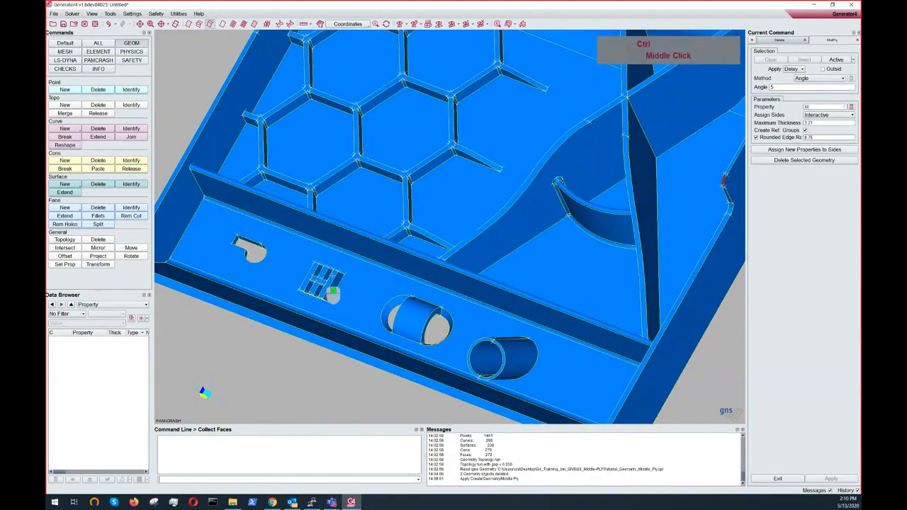
ctrl+middle_drag(324, 277, 399, 260)
scroll(399, 260, up, 2)
ctrl+drag(381, 268, 362, 256)
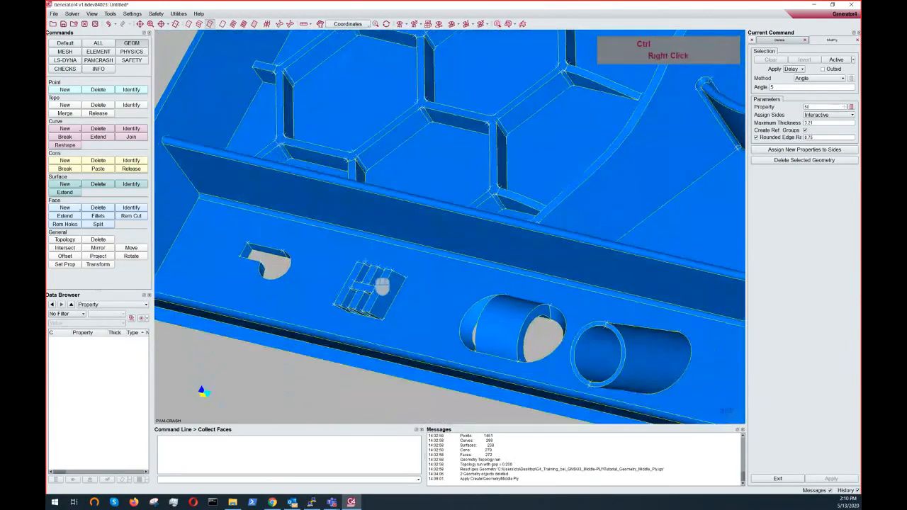
ctrl+right_drag(367, 273, 371, 265)
ctrl+middle_drag(371, 265, 457, 184)
ctrl+scroll(456, 184, up, 5)
ctrl+drag(397, 229, 297, 175)
ctrl+drag(361, 199, 299, 176)
ctrl+middle_drag(299, 177, 324, 176)
ctrl+drag(323, 177, 369, 201)
mouse_move(260, 151)
ctrl+mouse_down()
mouse_move(252, 149)
mouse_move(259, 153)
ctrl+mouse_up()
click(346, 207)
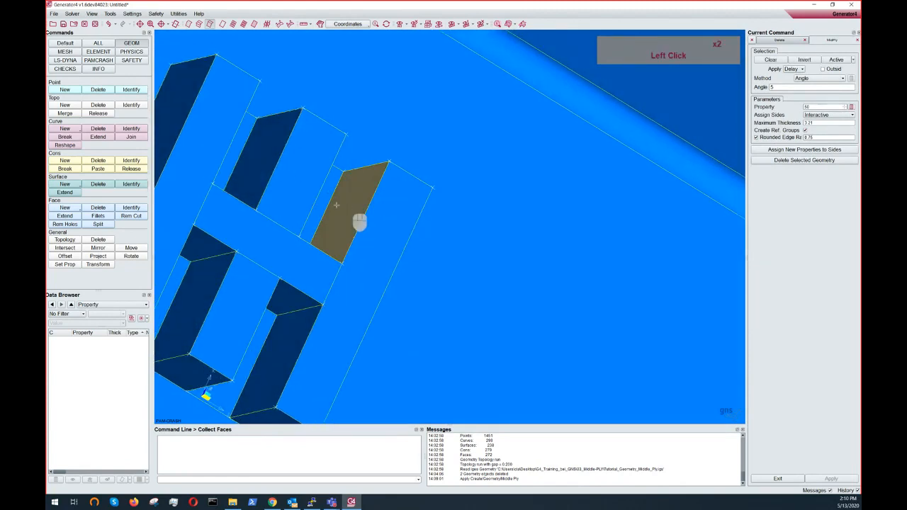
ctrl+drag(344, 206, 205, 150)
click(249, 162)
middle_click(250, 162)
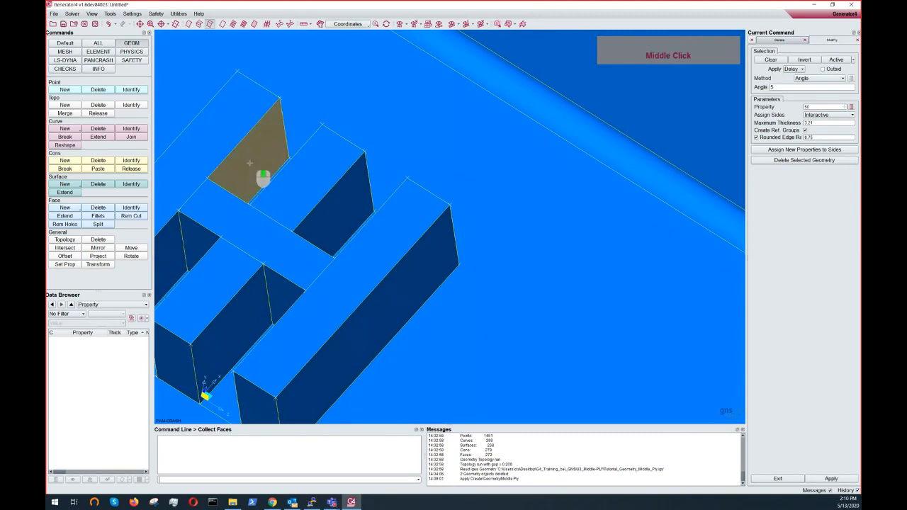
ctrl+drag(325, 195, 361, 206)
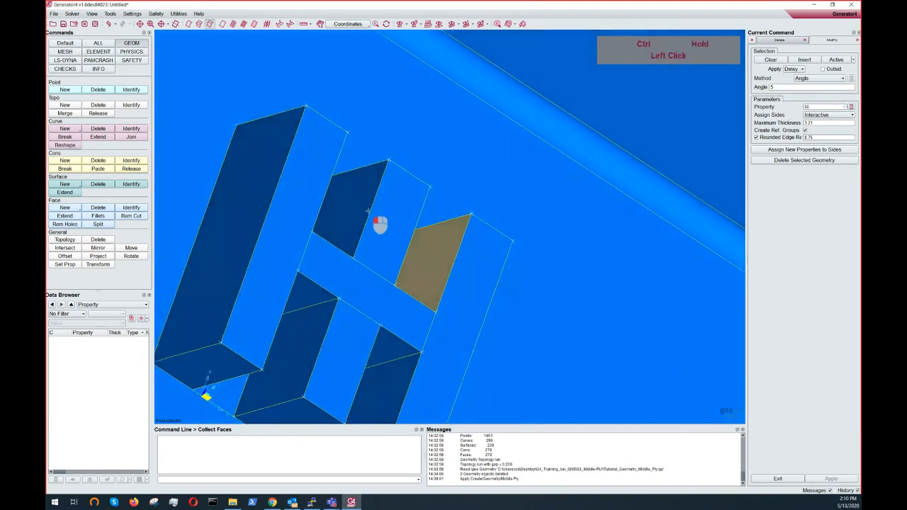
middle_click(434, 287)
ctrl+scroll(434, 287, up, 3)
ctrl+scroll(433, 287, up, 2)
ctrl+drag(434, 287, 284, 206)
scroll(605, 217, up, 1)
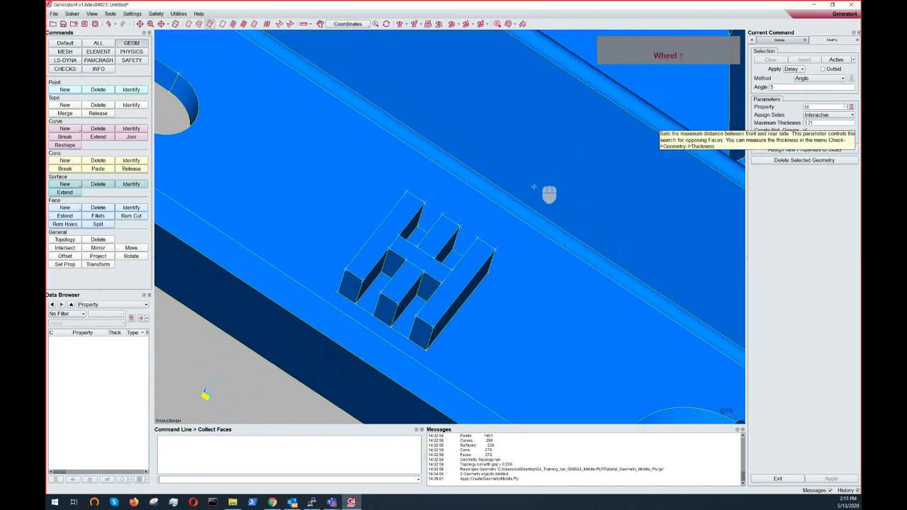
scroll(533, 190, up, 2)
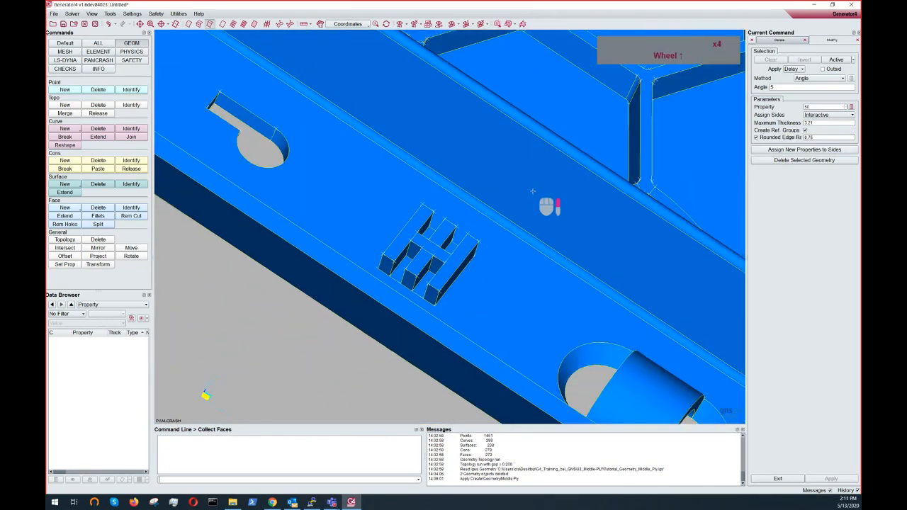
ctrl+right_drag(539, 198, 520, 219)
ctrl+drag(519, 219, 390, 211)
ctrl+scroll(466, 210, up, 4)
ctrl+middle_drag(390, 210, 273, 243)
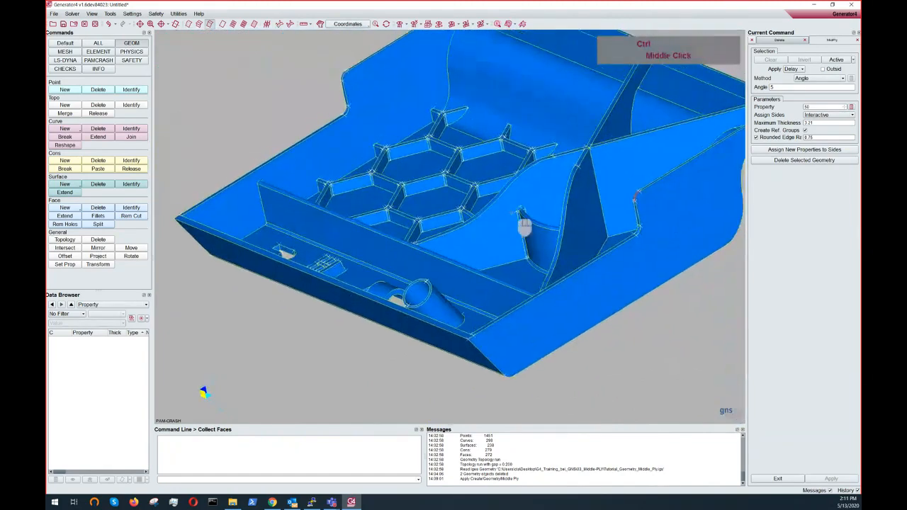
scroll(512, 212, up, 4)
mouse_move(806, 130)
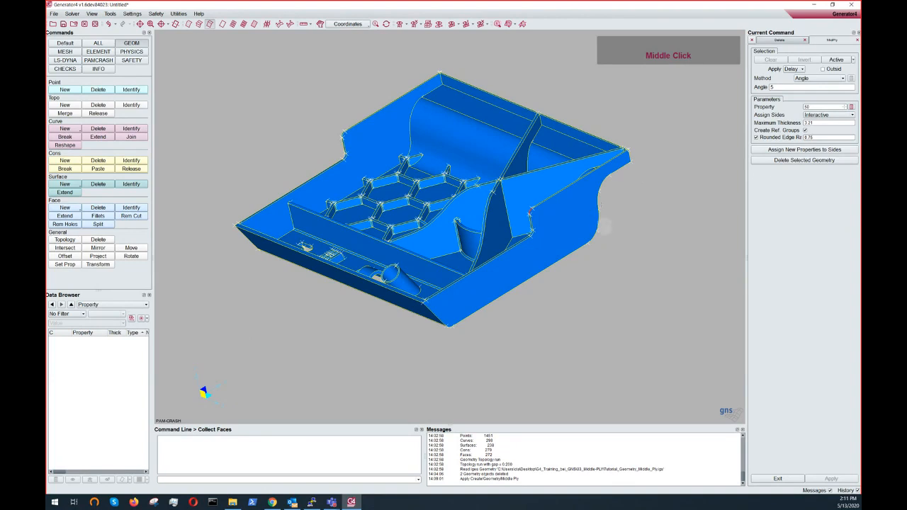
- Examine the thin ribs and corners around the hexagon grid up close
ctrl+drag(618, 193, 644, 174)
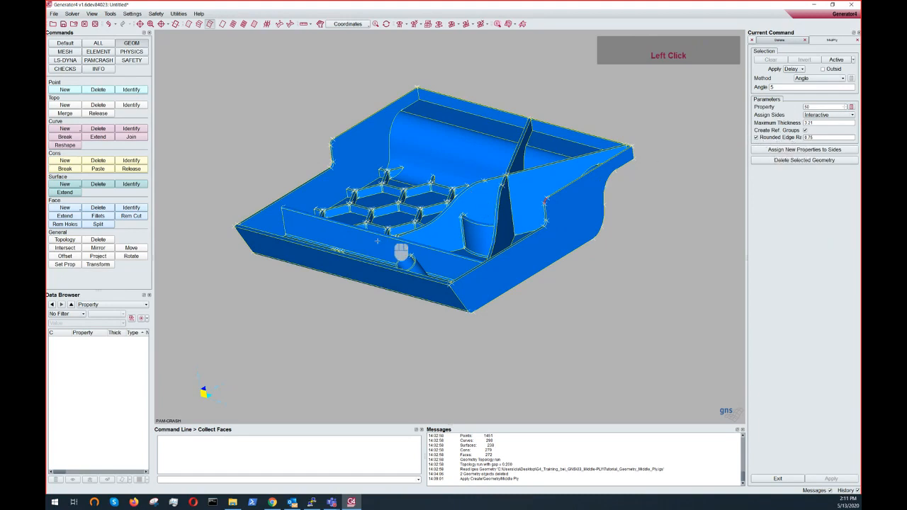
scroll(390, 258, down, 3)
scroll(375, 242, down, 2)
ctrl+middle_drag(428, 224, 518, 231)
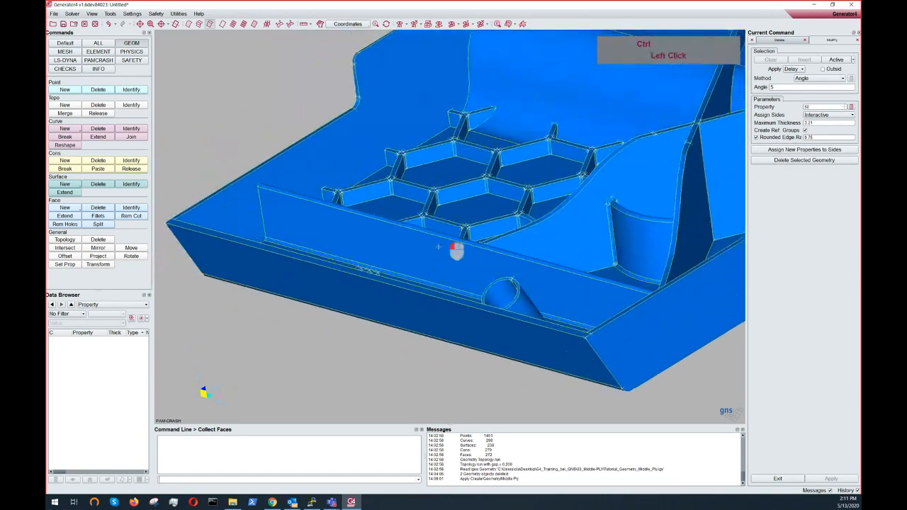
ctrl+drag(443, 236, 430, 261)
ctrl+middle_drag(383, 255, 473, 248)
scroll(440, 234, down, 3)
ctrl+middle_drag(358, 210, 497, 228)
scroll(397, 216, down, 2)
mouse_move(358, 202)
ctrl+mouse_down()
mouse_move(341, 186)
mouse_move(347, 195)
ctrl+mouse_up()
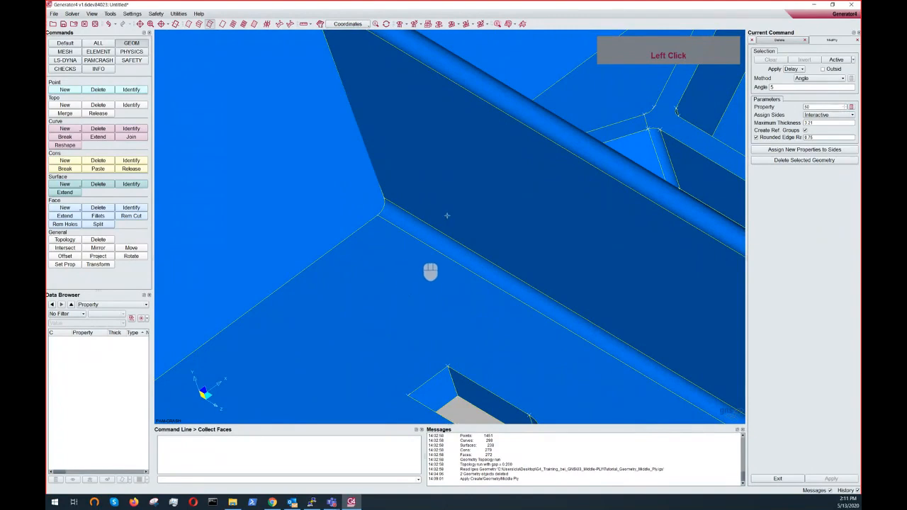
ctrl+double_click(423, 191)
ctrl+drag(361, 214, 362, 251)
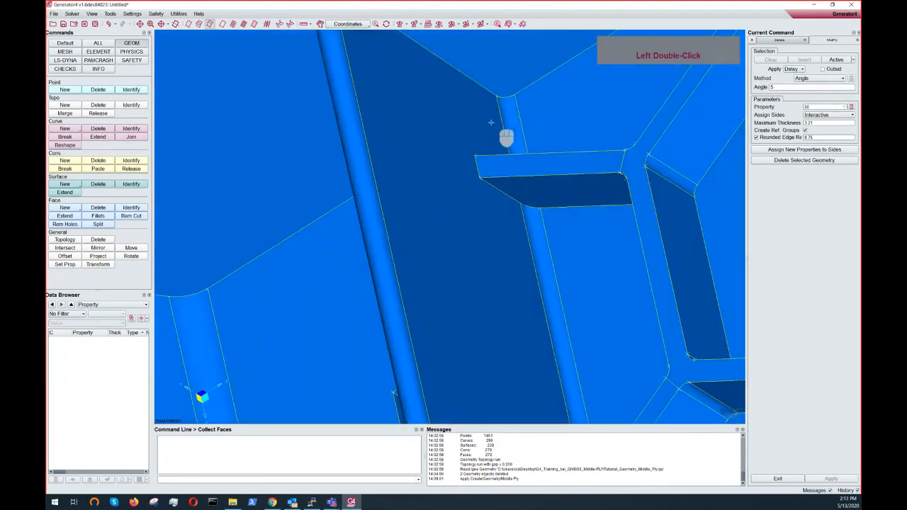
scroll(494, 122, up, 3)
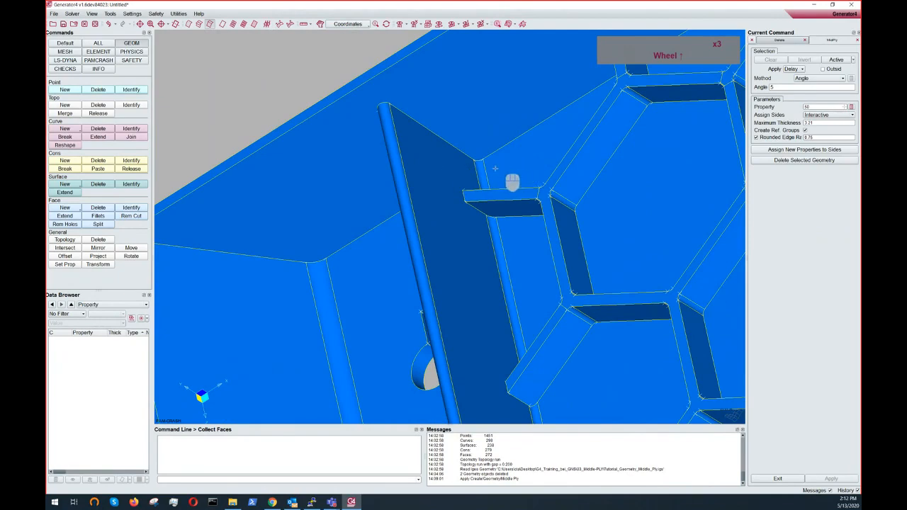
key(ctrl)
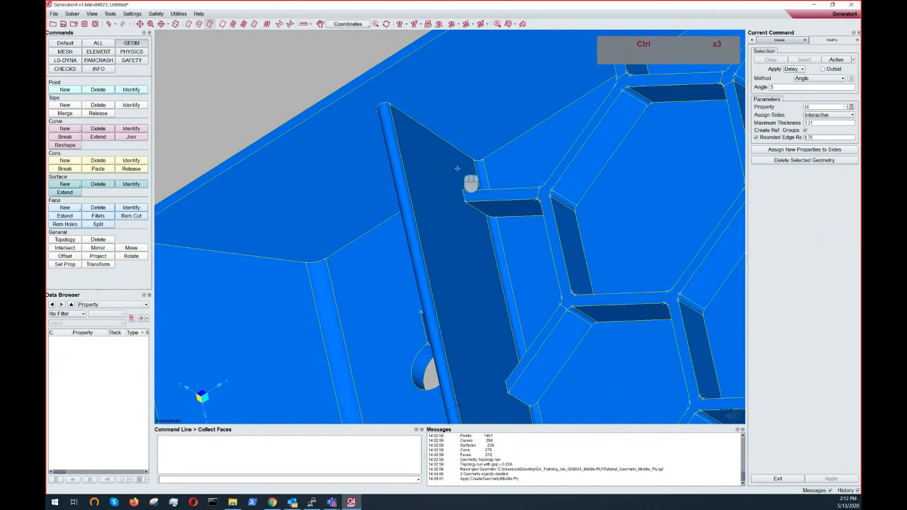
ctrl+drag(456, 168, 595, 92)
ctrl+middle_drag(596, 92, 495, 194)
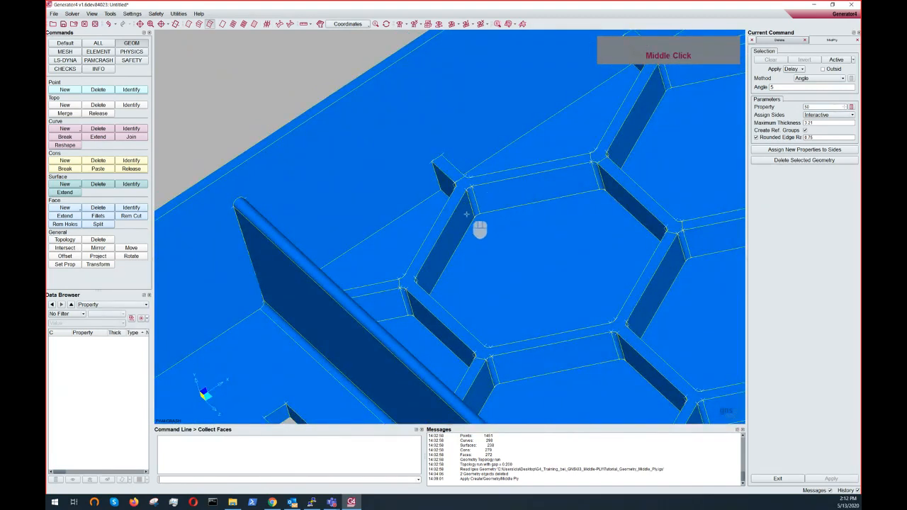
ctrl+scroll(505, 238, up, 3)
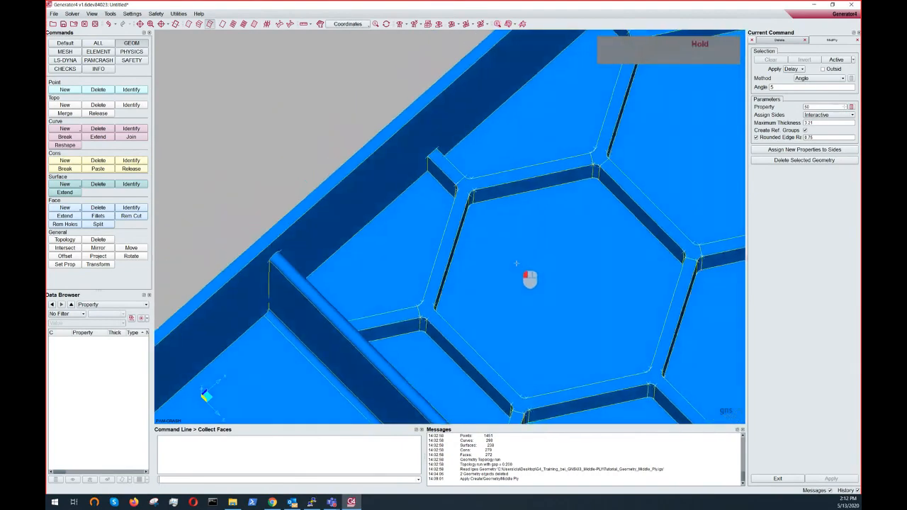
ctrl+scroll(525, 210, down, 8)
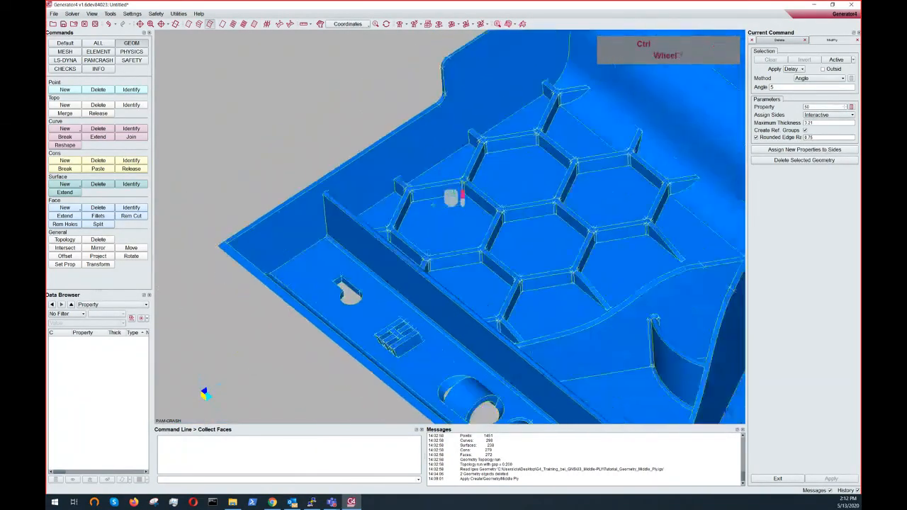
- Select all active faces to assign front and rear sides interactively, and check the side colouring around the wall
ctrl+drag(490, 190, 582, 191)
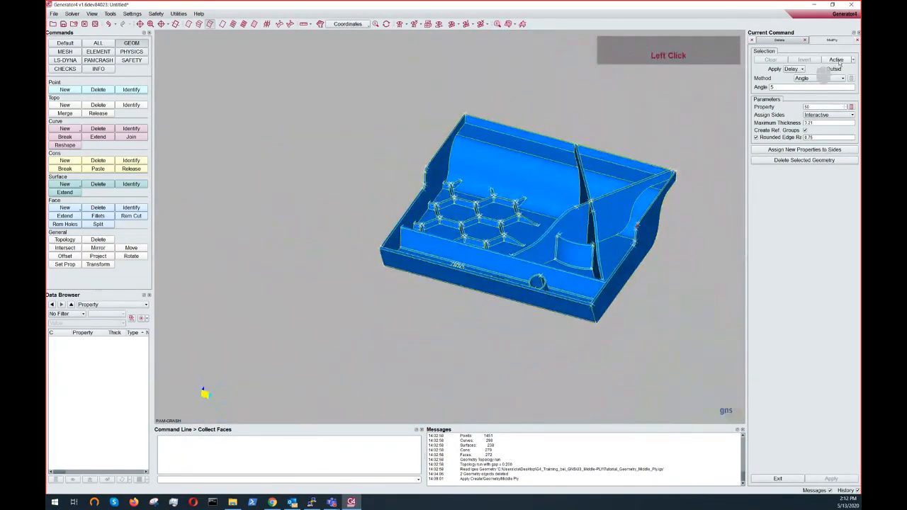
click(838, 61)
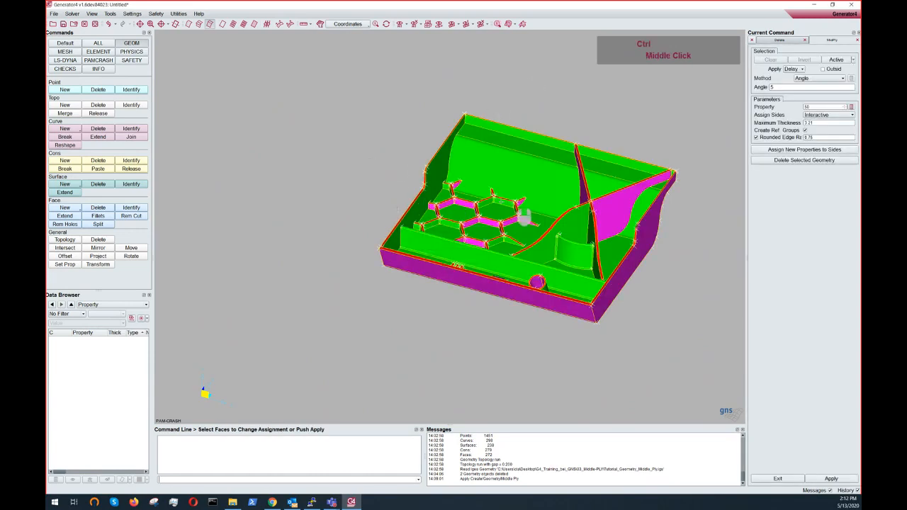
drag(0, 0, 0, 0)
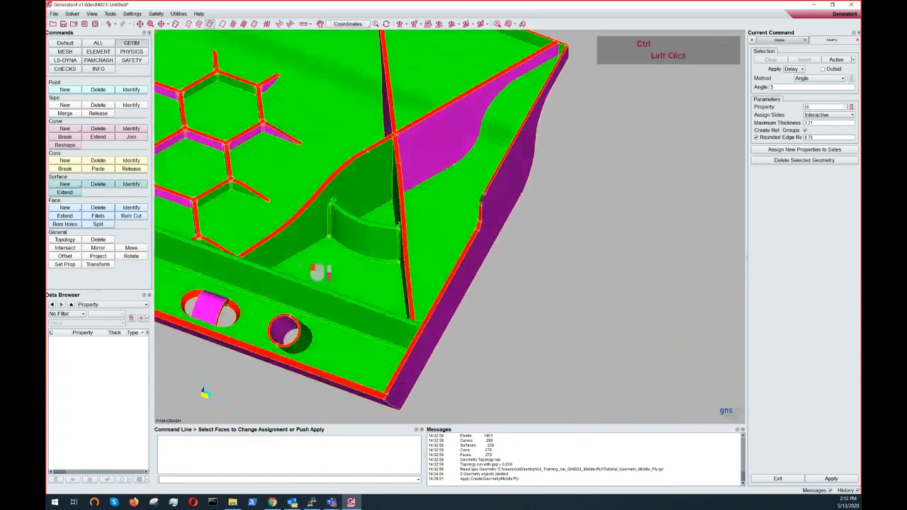
ctrl+drag(300, 266, 321, 256)
ctrl+middle_drag(355, 245, 557, 225)
ctrl+scroll(284, 185, up, 6)
ctrl+drag(419, 216, 385, 187)
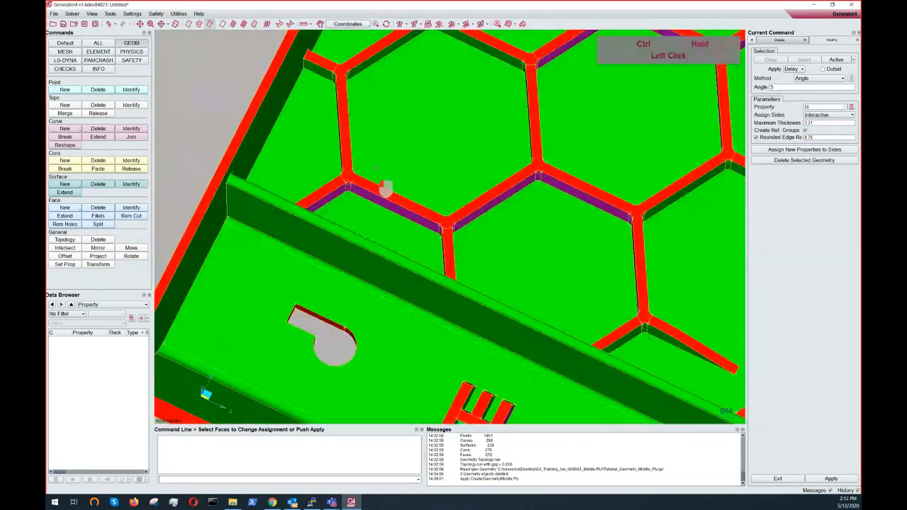
ctrl+scroll(385, 150, down, 6)
ctrl+middle_drag(386, 150, 166, 111)
ctrl+drag(453, 182, 447, 204)
ctrl+middle_drag(448, 205, 385, 199)
ctrl+scroll(385, 198, up, 3)
ctrl+drag(385, 198, 301, 208)
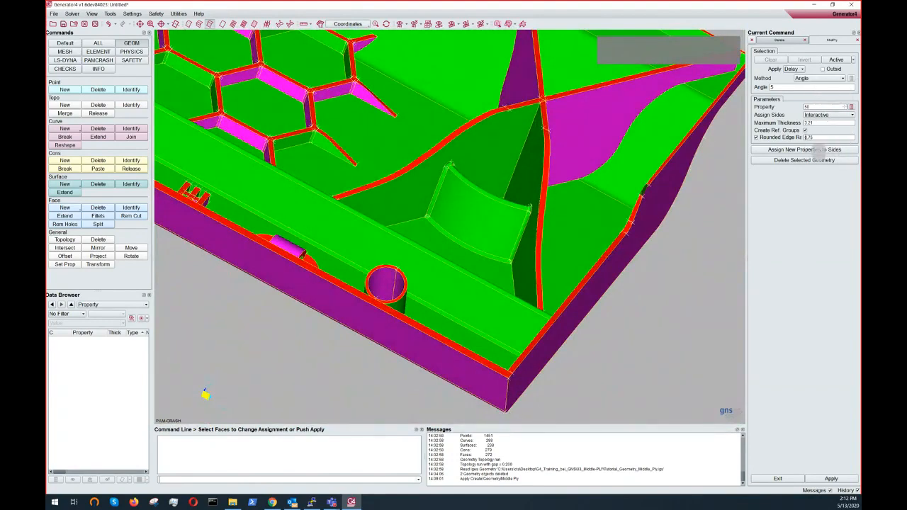
- Restart the Middle Ply command with Rounded Edge Radius 1 and box-select the whole part to assign sides
click(792, 40)
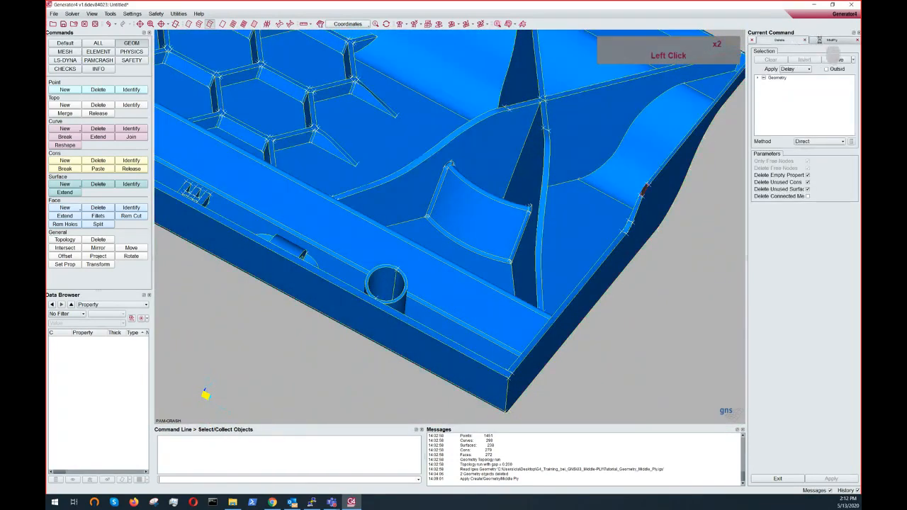
click(832, 40)
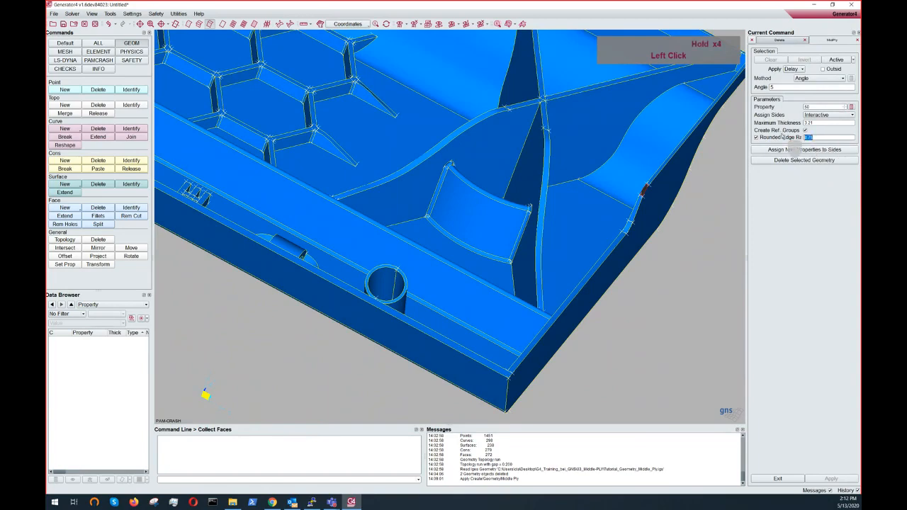
click(534, 219)
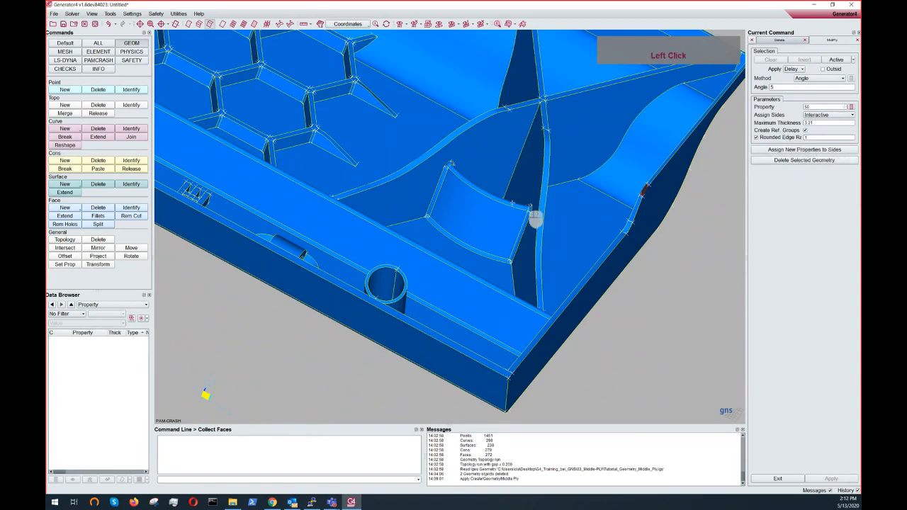
scroll(539, 217, up, 8)
right_drag(523, 206, 496, 181)
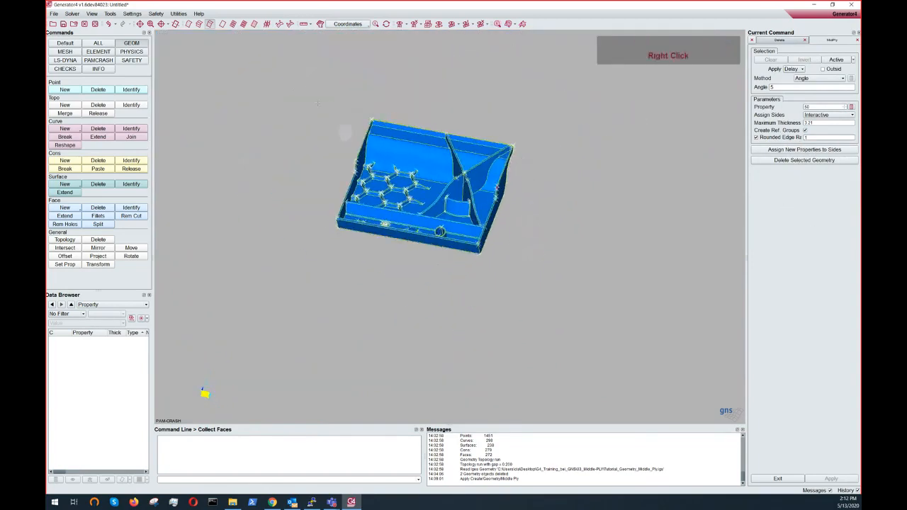
drag(291, 80, 544, 279)
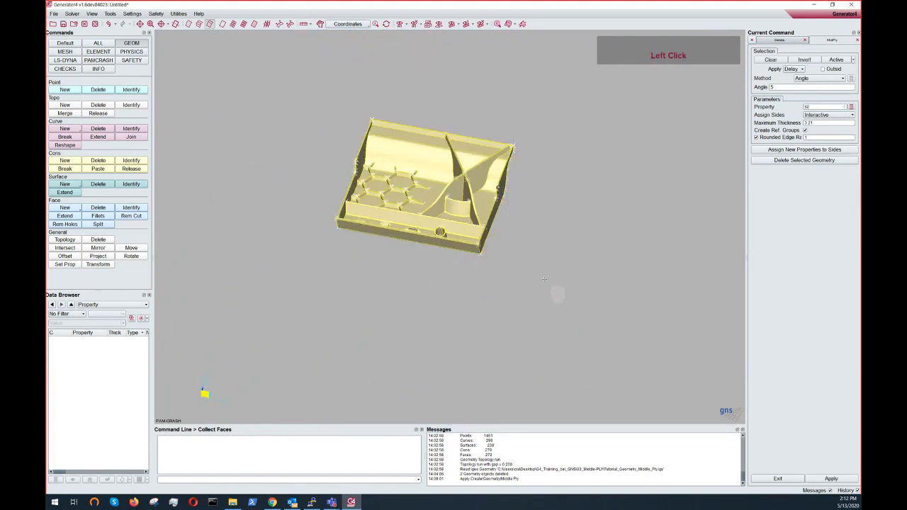
right_click(545, 280)
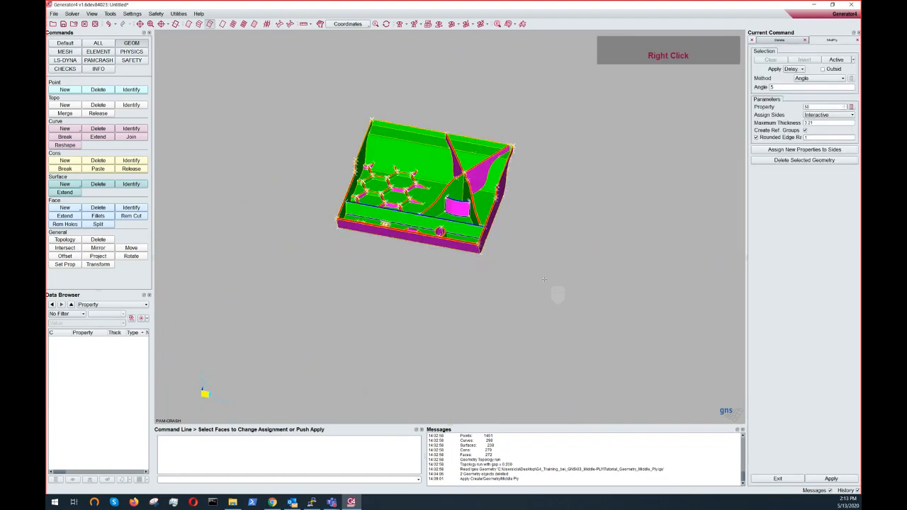
- Inspect the front and rear side assignment along the front wall, tubes and ribs
scroll(544, 279, up, 5)
ctrl+drag(441, 222, 318, 250)
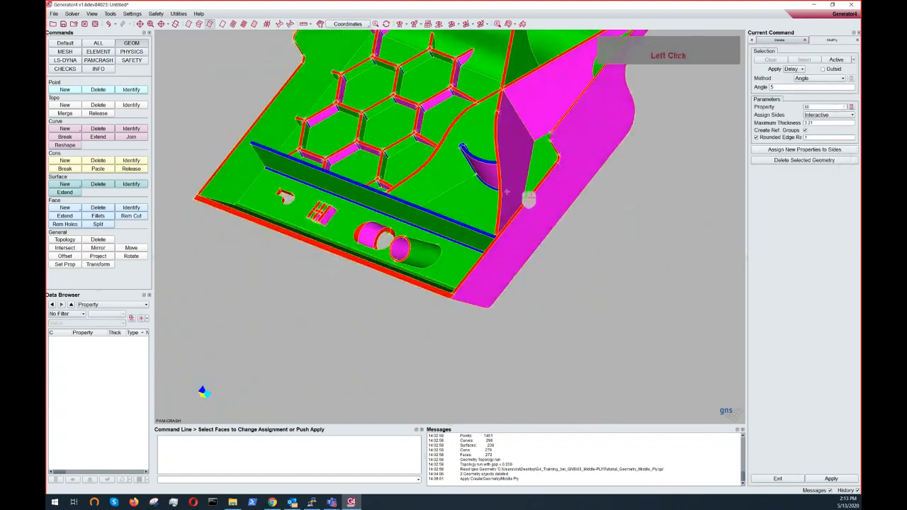
scroll(523, 205, up, 3)
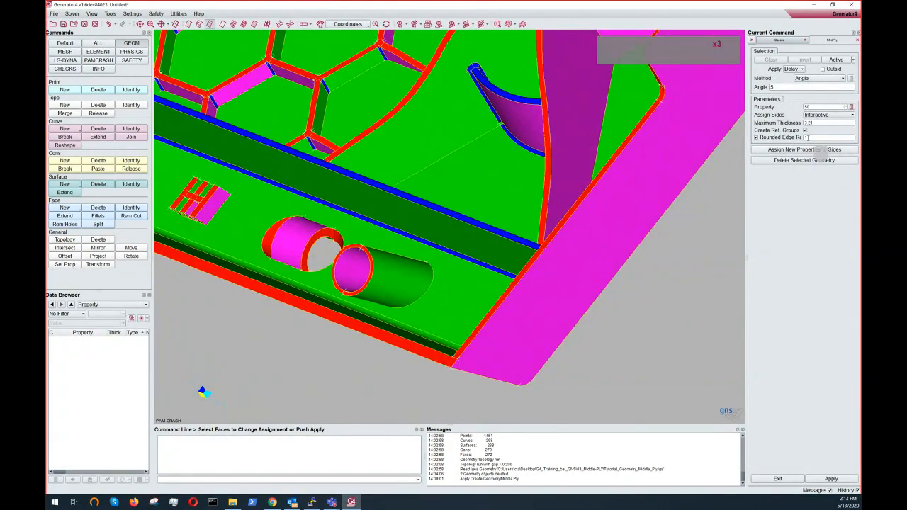
ctrl+drag(356, 221, 298, 203)
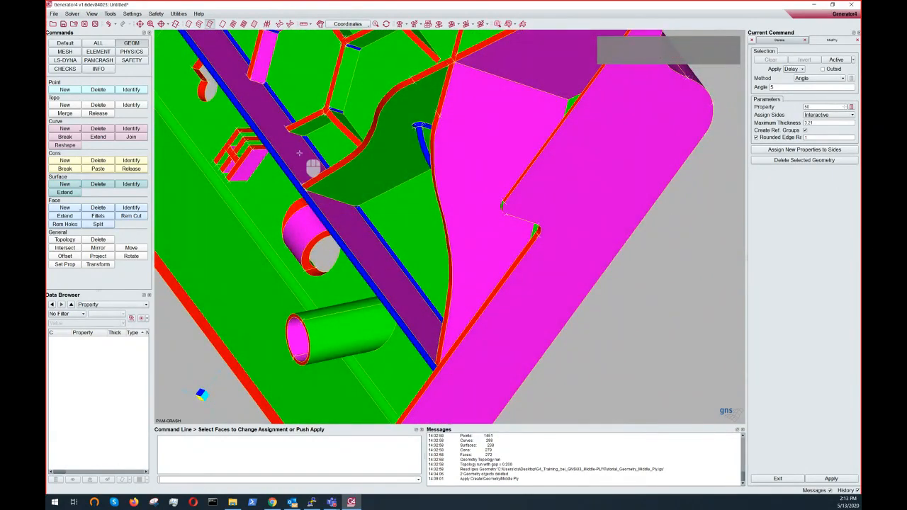
ctrl+double_click(299, 153)
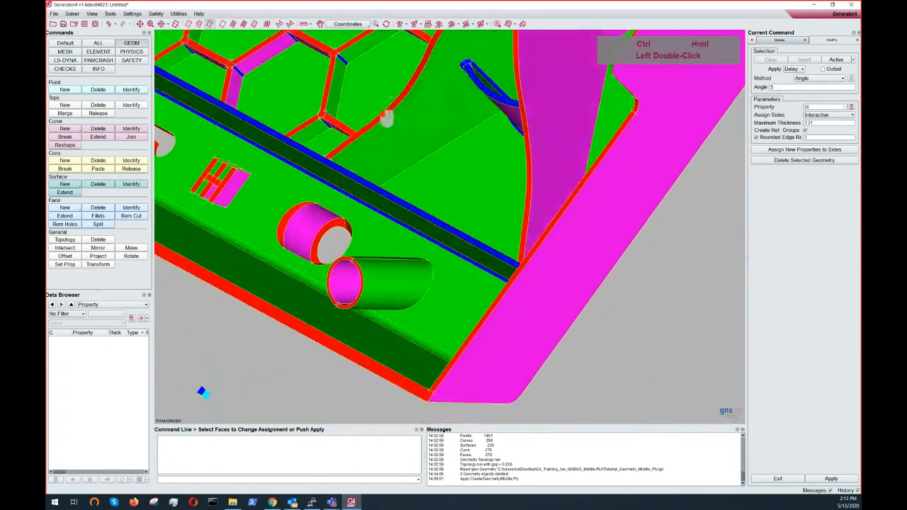
ctrl+drag(399, 87, 496, 60)
ctrl+middle_drag(497, 61, 433, 91)
ctrl+scroll(426, 96, up, 4)
ctrl+drag(369, 134, 503, 104)
ctrl+scroll(313, 127, down, 5)
ctrl+middle_drag(451, 145, 492, 181)
ctrl+drag(460, 273, 440, 234)
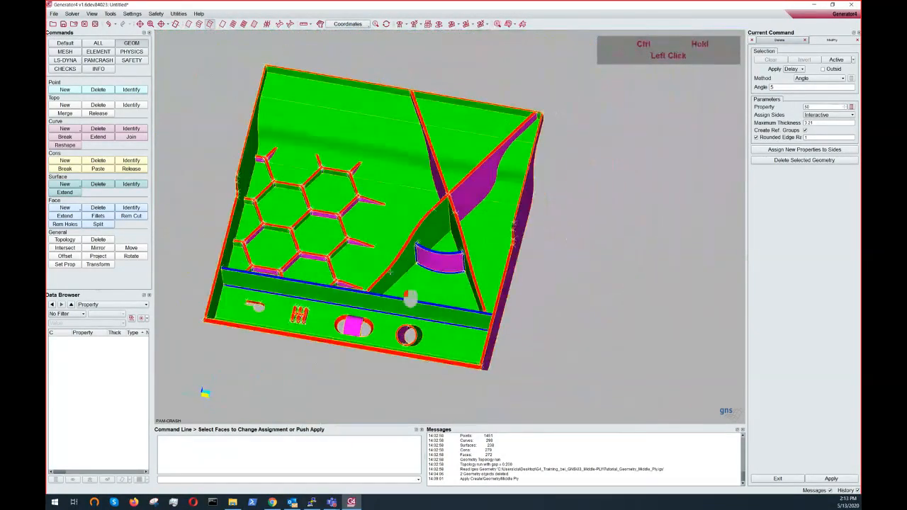
- Examine the side colouring on the hexagon ribs, the curved fin and the part's outer corners from several angles
ctrl+middle_drag(439, 234, 422, 170)
ctrl+scroll(421, 166, up, 2)
ctrl+drag(418, 166, 455, 304)
ctrl+middle_drag(456, 304, 472, 194)
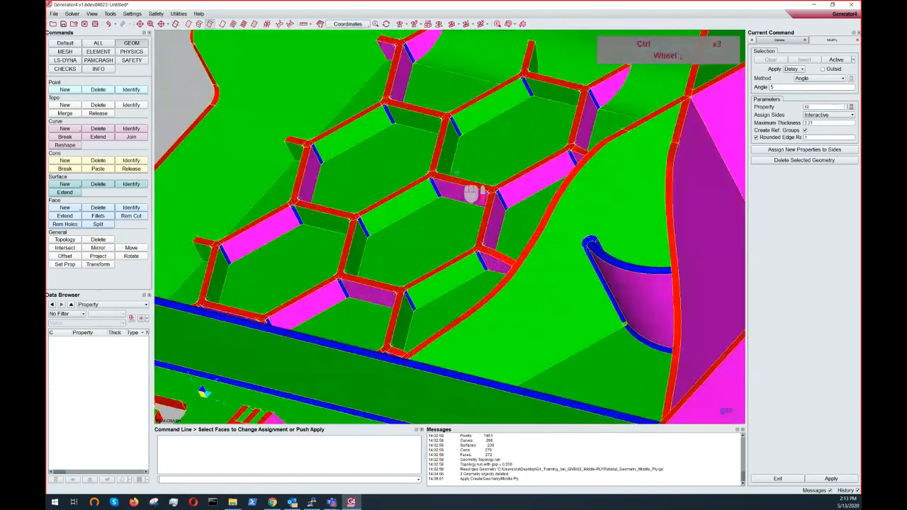
ctrl+drag(473, 193, 441, 125)
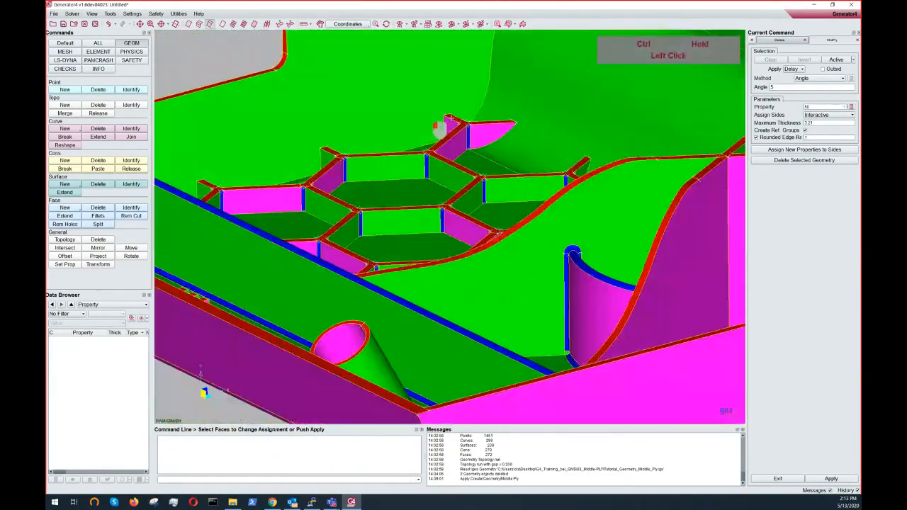
ctrl+middle_drag(442, 125, 395, 146)
ctrl+drag(395, 146, 497, 241)
ctrl+middle_drag(496, 241, 482, 231)
ctrl+drag(386, 170, 462, 160)
ctrl+middle_drag(462, 160, 471, 175)
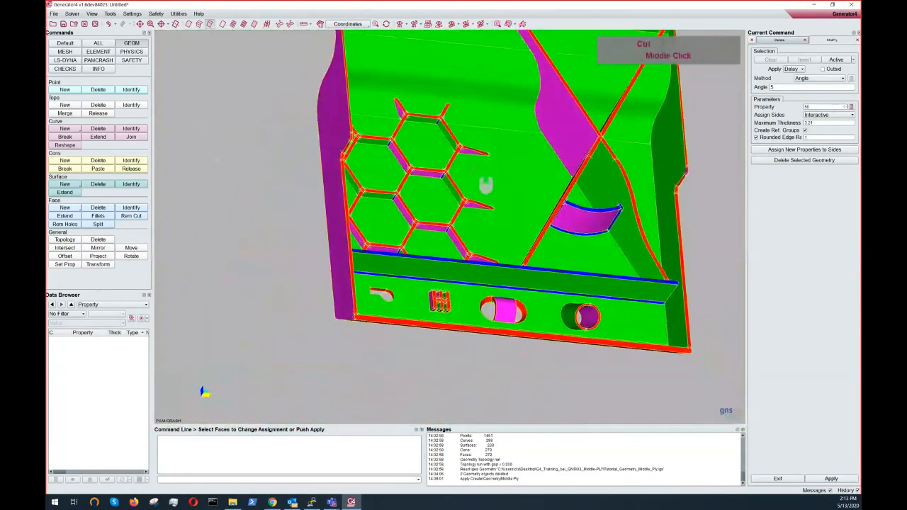
ctrl+drag(471, 174, 667, 222)
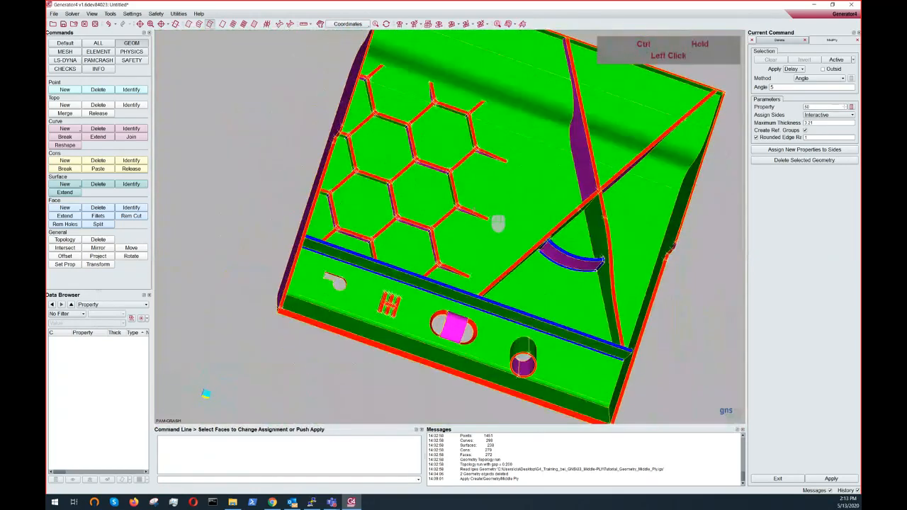
scroll(485, 224, up, 4)
ctrl+drag(484, 224, 616, 124)
scroll(615, 124, down, 4)
ctrl+middle_drag(615, 124, 472, 143)
ctrl+drag(472, 143, 535, 316)
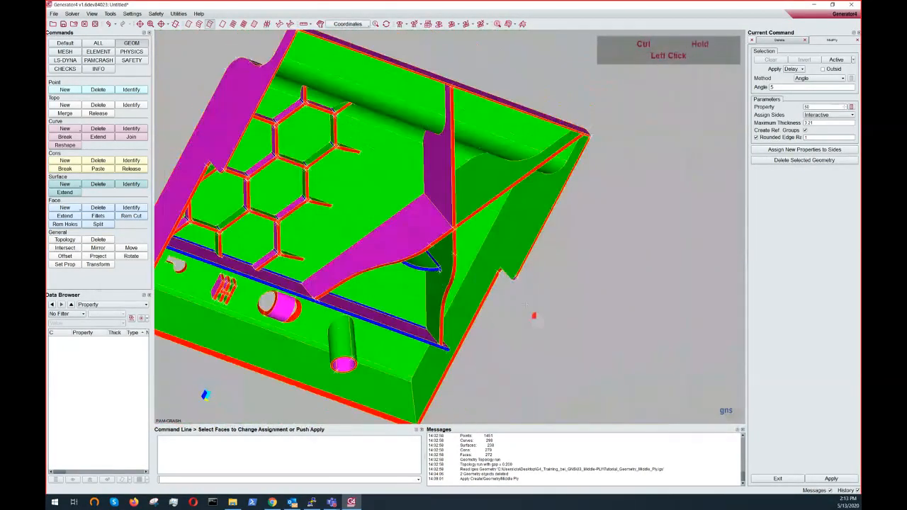
ctrl+drag(488, 178, 441, 88)
ctrl+middle_drag(458, 231, 470, 154)
ctrl+scroll(470, 153, up, 4)
ctrl+drag(470, 154, 371, 206)
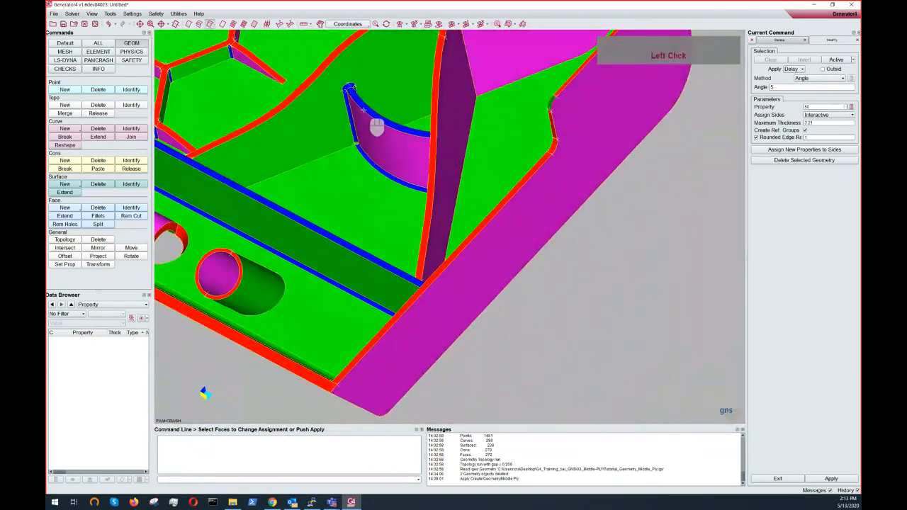
- Apply the Middle Ply command to create the middle-ply faces with property 50
ctrl+double_click(365, 112)
mouse_move(366, 102)
ctrl+mouse_down()
mouse_move(301, 115)
mouse_move(344, 76)
mouse_move(373, 107)
ctrl+mouse_up()
ctrl+scroll(501, 201, up, 3)
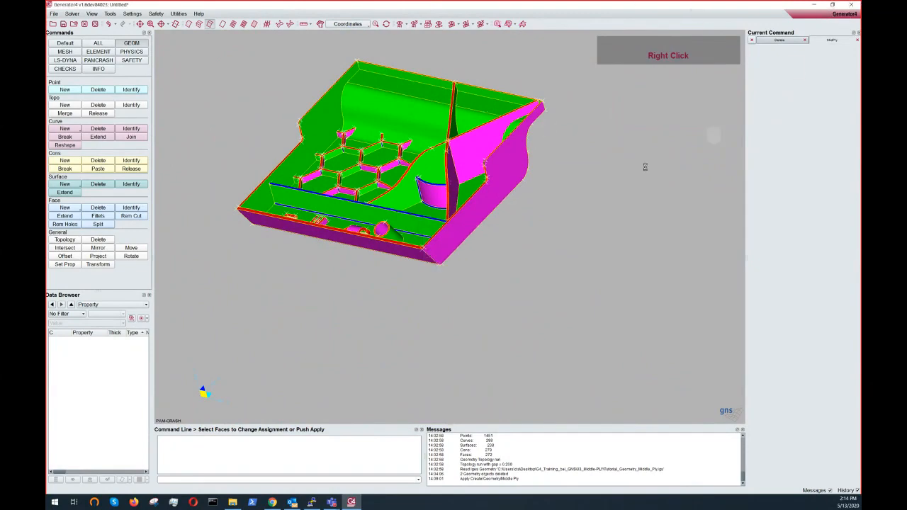
ctrl+scroll(438, 161, down, 5)
ctrl+middle_drag(438, 162, 519, 306)
ctrl+drag(540, 258, 587, 256)
ctrl+scroll(602, 172, down, 4)
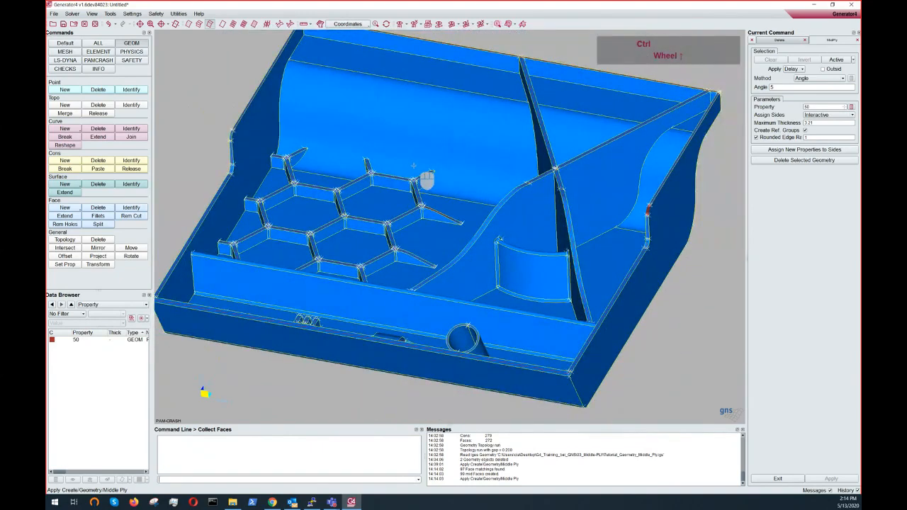
- Switch the data browser to groups and highlight the OuterGeom group apart from the MidGeom group
ctrl+right_drag(526, 158, 514, 172)
ctrl+drag(514, 173, 588, 231)
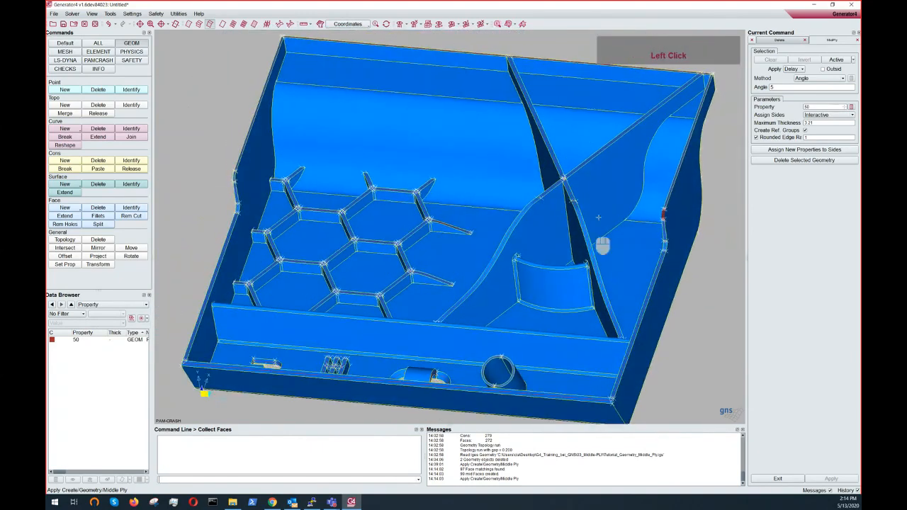
click(96, 304)
click(92, 291)
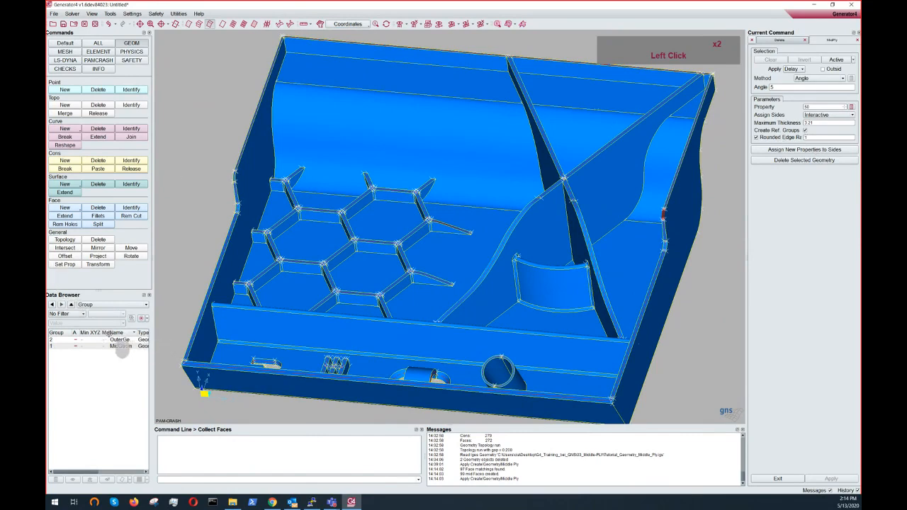
mouse_move(116, 335)
mouse_down()
mouse_move(74, 333)
mouse_move(114, 333)
mouse_up()
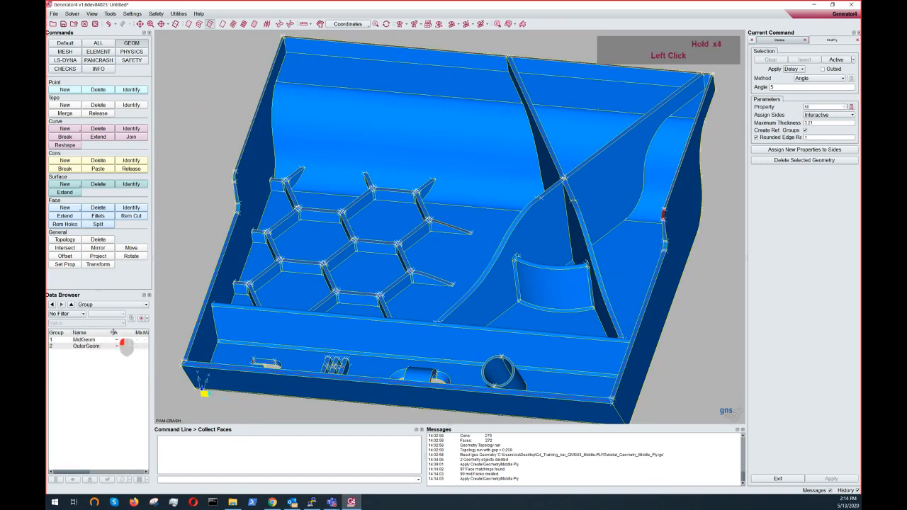
click(76, 340)
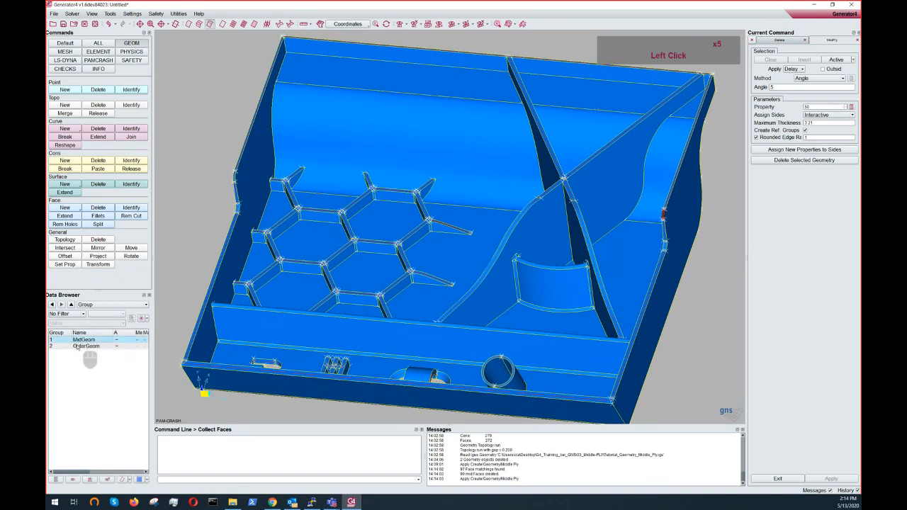
click(76, 346)
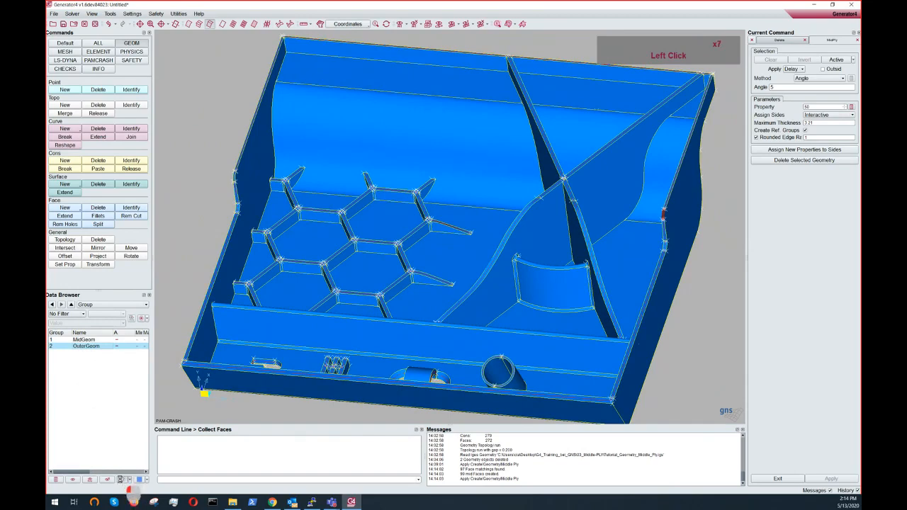
click(122, 481)
- Inspect the created middle-ply faces against the outer geometry along the ribs, walls and holes
scroll(461, 211, up, 6)
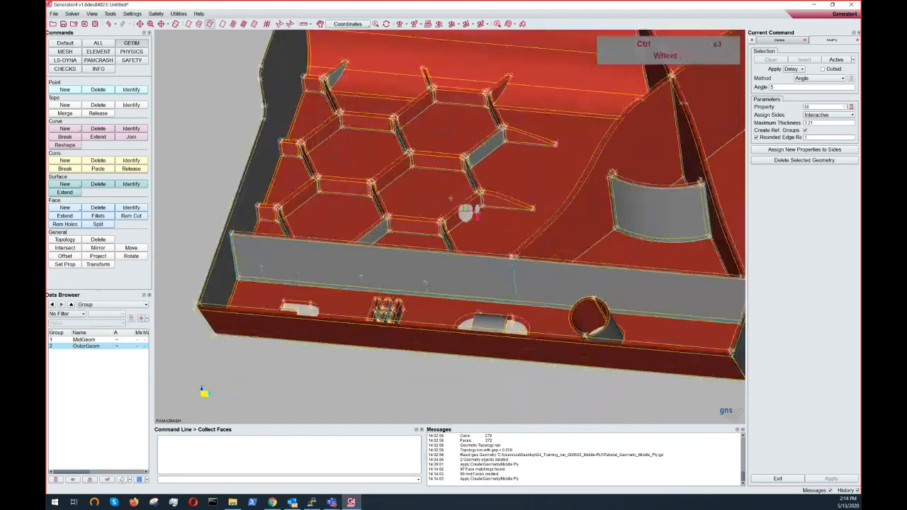
ctrl+middle_drag(355, 241, 415, 237)
scroll(397, 248, down, 3)
mouse_move(362, 269)
ctrl+mouse_down()
mouse_move(339, 286)
mouse_move(364, 274)
ctrl+mouse_up()
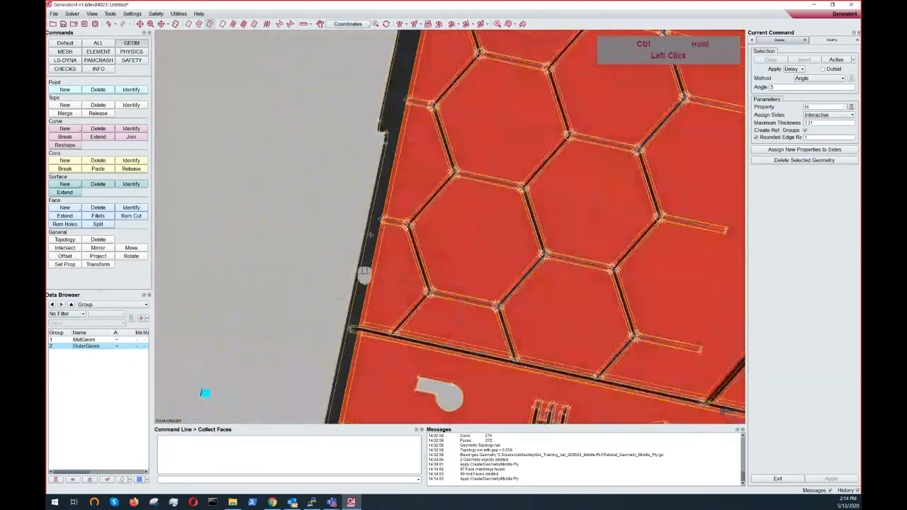
ctrl+middle_drag(364, 273, 310, 395)
ctrl+drag(310, 395, 404, 266)
scroll(408, 218, up, 3)
ctrl+middle_drag(404, 265, 398, 323)
ctrl+scroll(443, 280, up, 2)
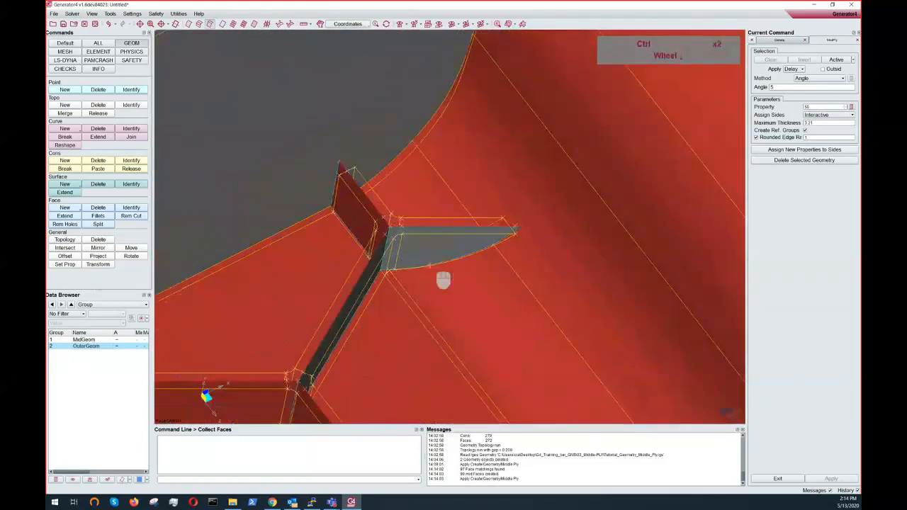
ctrl+middle_drag(414, 256, 433, 282)
ctrl+scroll(433, 283, up, 1)
ctrl+drag(432, 283, 453, 283)
ctrl+scroll(453, 282, up, 4)
ctrl+middle_drag(451, 312, 357, 303)
ctrl+middle_drag(423, 166, 409, 292)
ctrl+scroll(409, 291, down, 2)
ctrl+middle_drag(454, 175, 469, 262)
ctrl+scroll(507, 204, down, 3)
mouse_move(506, 205)
ctrl+mouse_down()
mouse_move(433, 293)
mouse_move(433, 229)
mouse_move(538, 188)
mouse_move(457, 178)
mouse_move(425, 145)
ctrl+mouse_up()
ctrl+middle_drag(425, 145, 372, 116)
ctrl+middle_drag(429, 188, 347, 136)
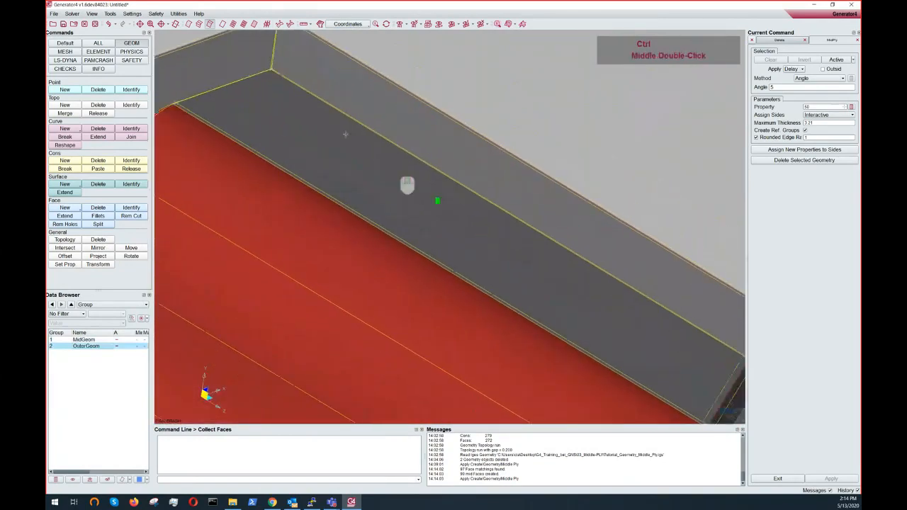
ctrl+middle_drag(464, 209, 305, 120)
mouse_move(508, 252)
ctrl+middle_down()
mouse_move(316, 161)
mouse_move(377, 185)
ctrl+middle_up()
mouse_move(383, 190)
ctrl+mouse_down()
mouse_move(532, 313)
mouse_move(577, 363)
mouse_move(608, 350)
mouse_move(586, 381)
ctrl+mouse_up()
ctrl+scroll(584, 304, up, 2)
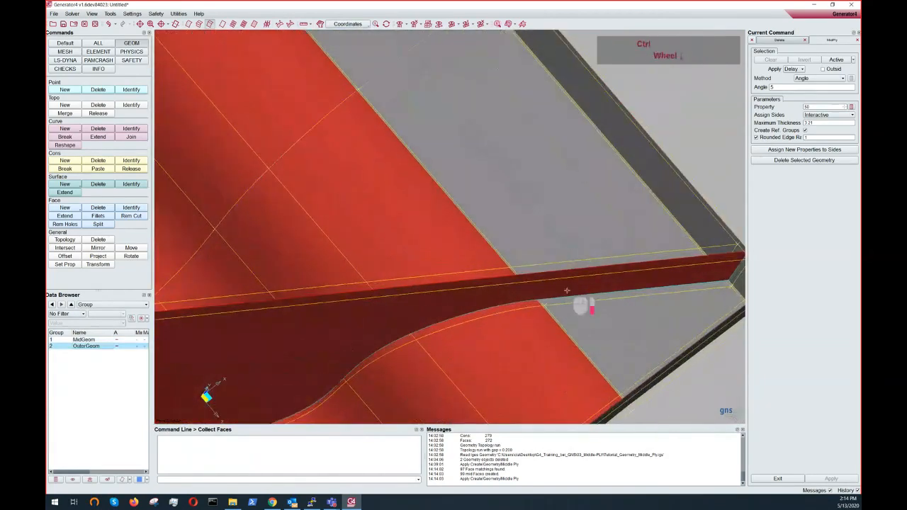
ctrl+middle_drag(554, 310, 452, 264)
ctrl+drag(452, 264, 409, 289)
ctrl+scroll(409, 290, up, 1)
ctrl+middle_drag(409, 290, 542, 186)
ctrl+middle_drag(423, 256, 579, 199)
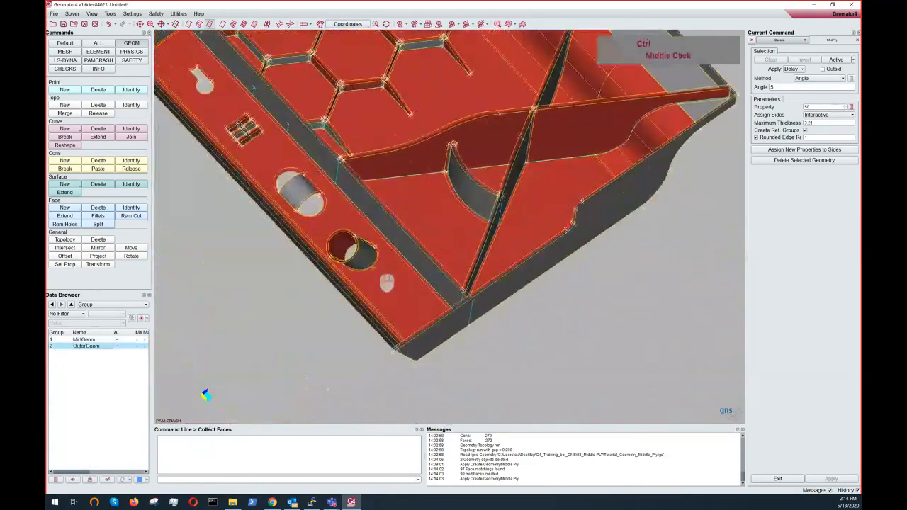
ctrl+drag(578, 198, 431, 251)
ctrl+middle_drag(418, 261, 545, 279)
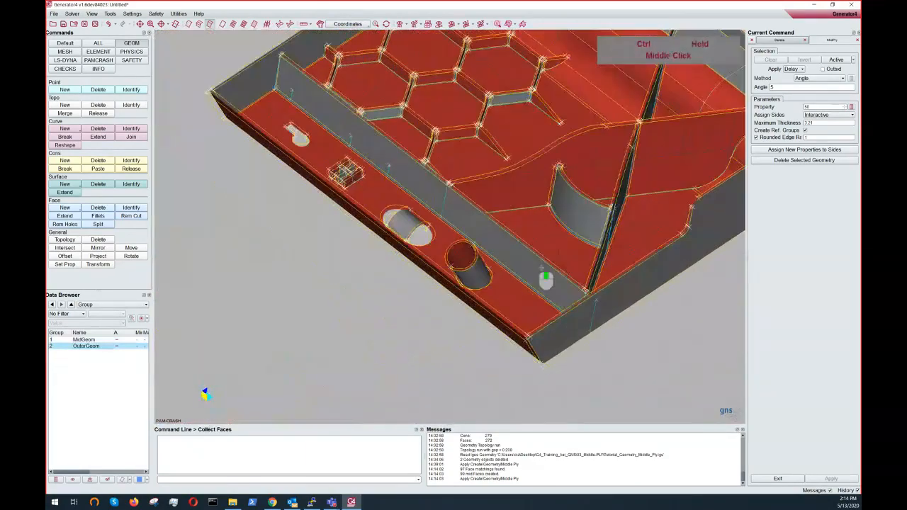
ctrl+scroll(427, 200, up, 5)
ctrl+drag(428, 201, 460, 218)
ctrl+middle_drag(461, 218, 484, 229)
ctrl+drag(485, 226, 401, 212)
ctrl+scroll(400, 212, down, 3)
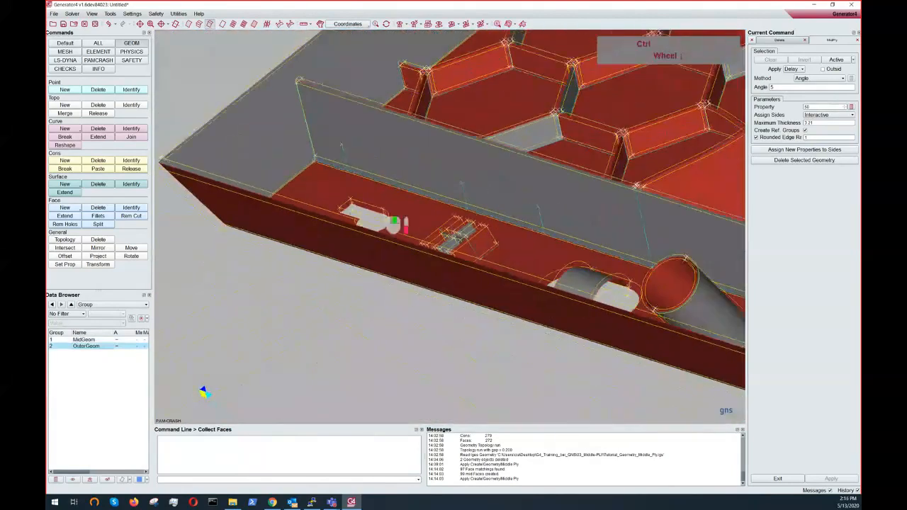
ctrl+middle_drag(400, 212, 325, 213)
ctrl+scroll(578, 266, down, 3)
ctrl+middle_drag(603, 273, 466, 276)
ctrl+drag(634, 268, 631, 247)
ctrl+scroll(626, 250, down, 3)
ctrl+drag(567, 256, 489, 294)
ctrl+right_drag(483, 259, 474, 227)
ctrl+middle_drag(474, 227, 437, 278)
ctrl+drag(451, 292, 514, 245)
ctrl+scroll(431, 268, up, 2)
ctrl+scroll(460, 275, up, 2)
ctrl+right_drag(514, 245, 519, 252)
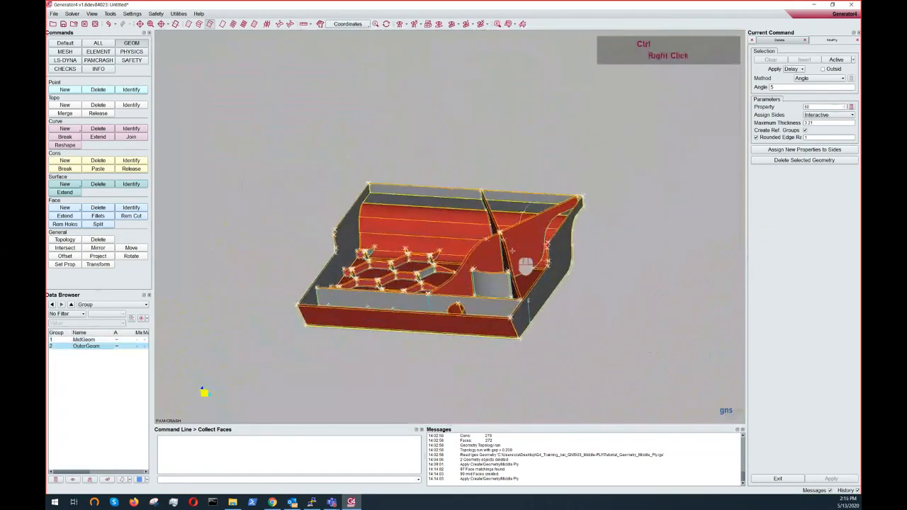
ctrl+middle_drag(519, 252, 537, 244)
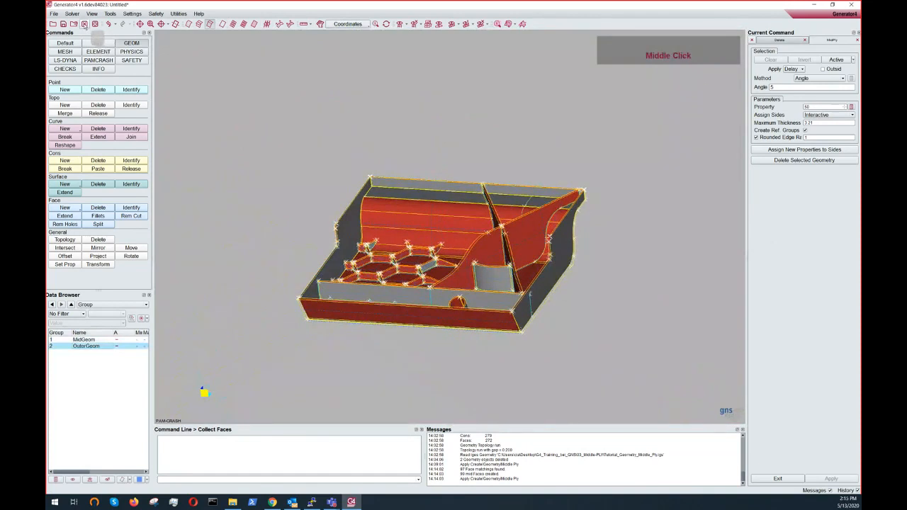
- Close the current session, discarding the unsaved changes
click(84, 23)
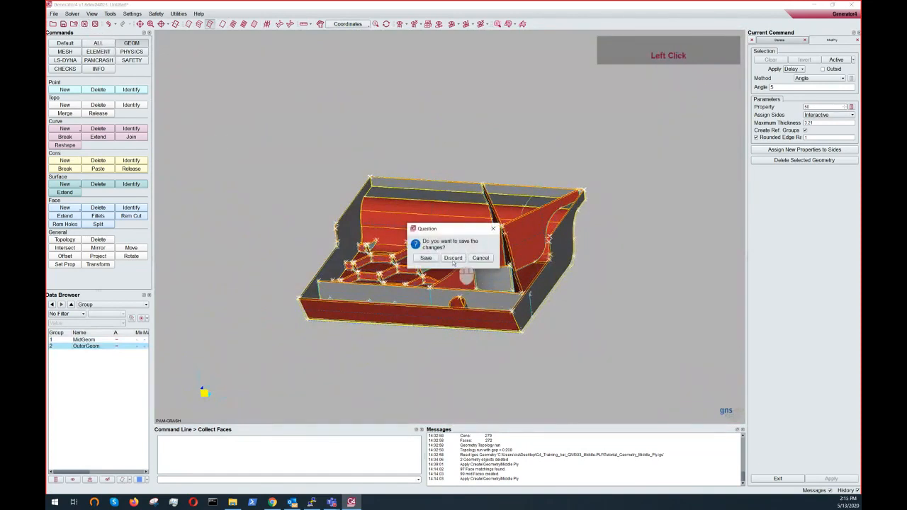
click(453, 263)
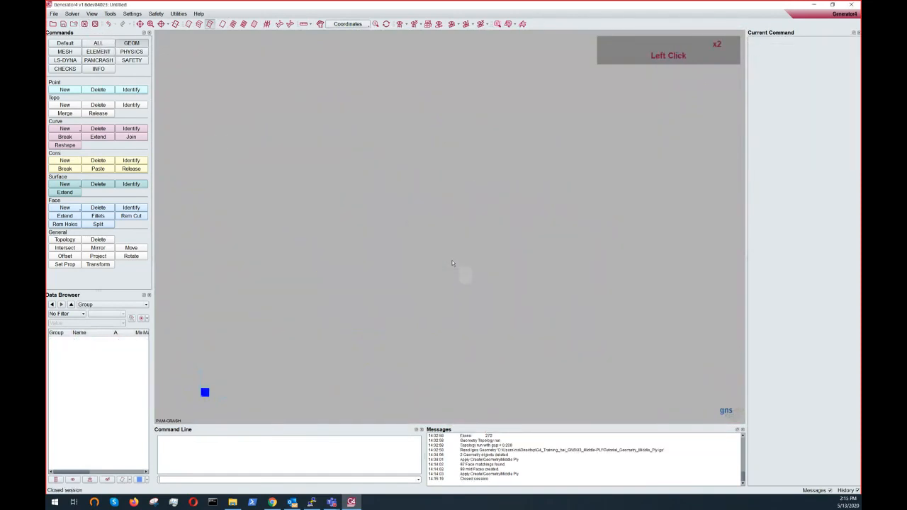
- Open the VarThickness_plasticPart.igs geometry file
click(54, 14)
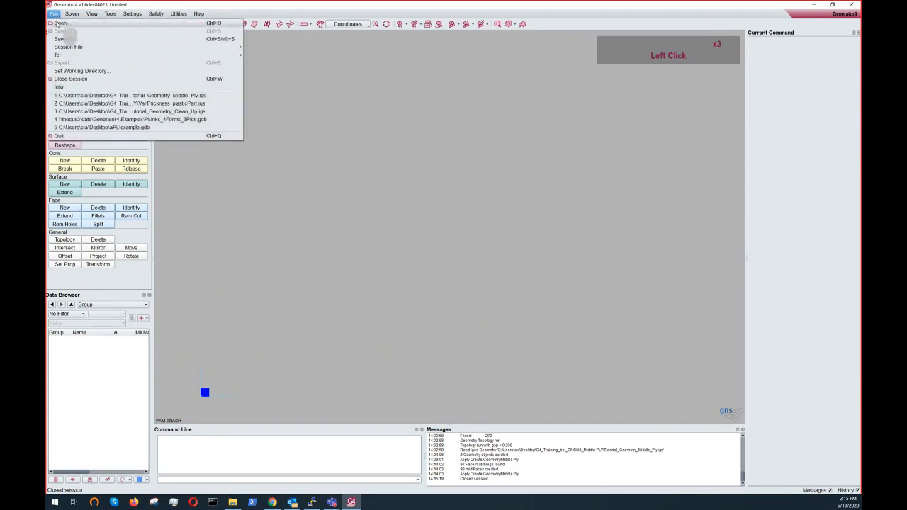
click(59, 23)
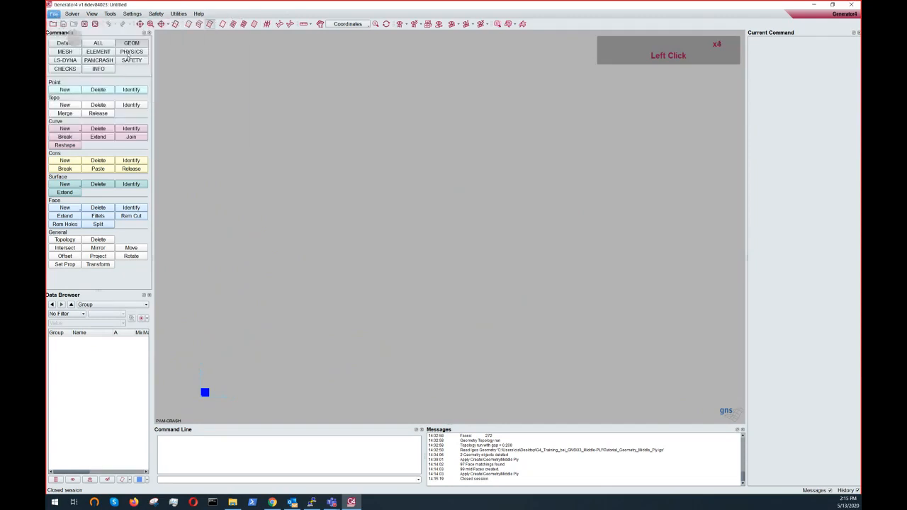
drag(457, 183, 444, 159)
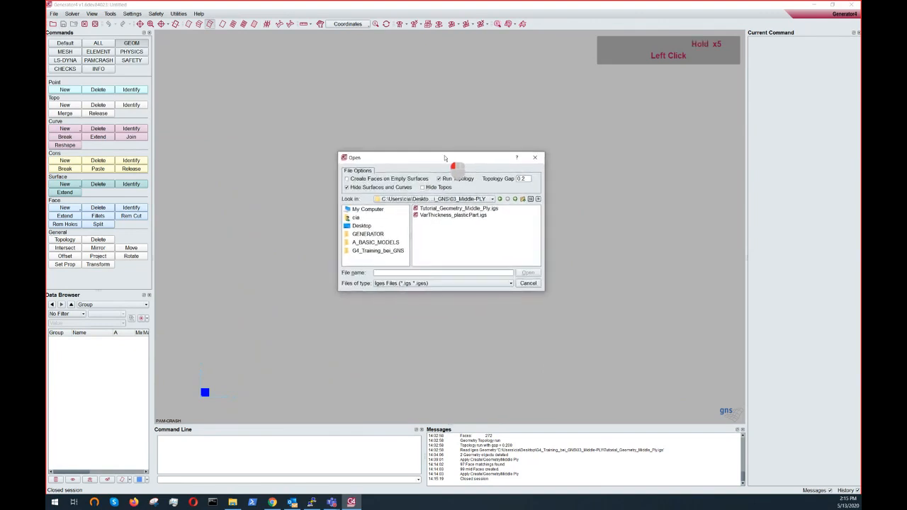
click(427, 215)
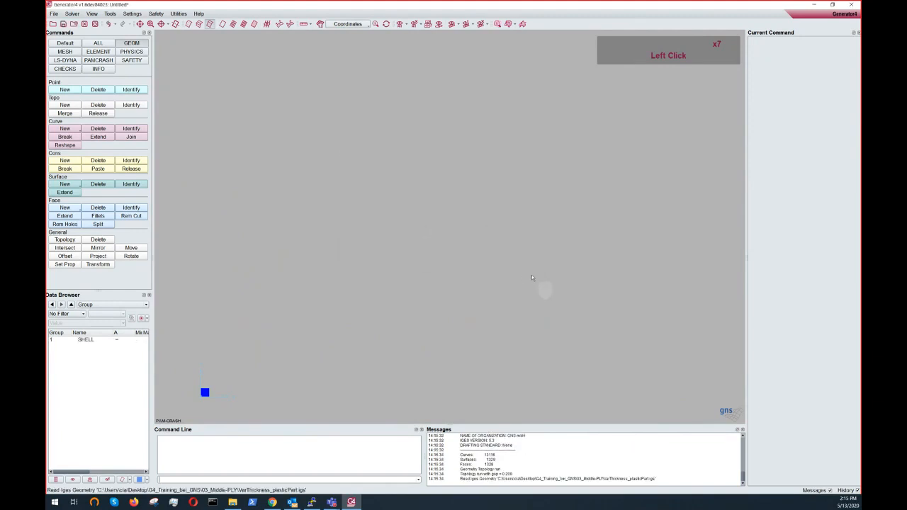
- Rotate and zoom around the variable-thickness plastic part to examine its shape
ctrl+drag(530, 275, 518, 212)
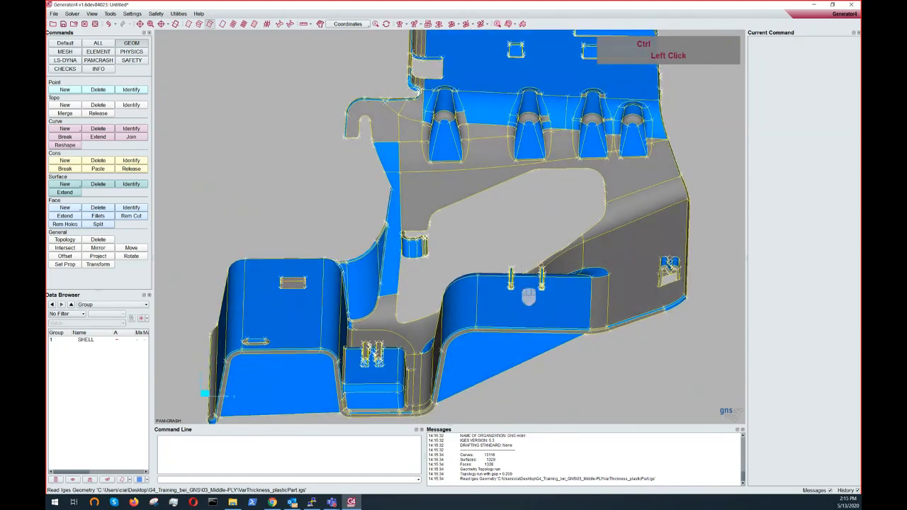
ctrl+drag(517, 284, 374, 151)
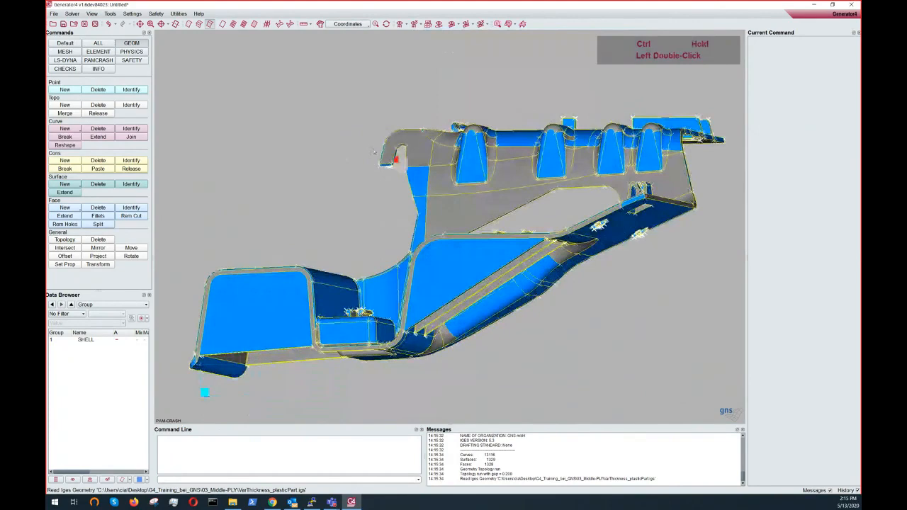
ctrl+drag(375, 151, 227, 263)
ctrl+scroll(431, 222, down, 3)
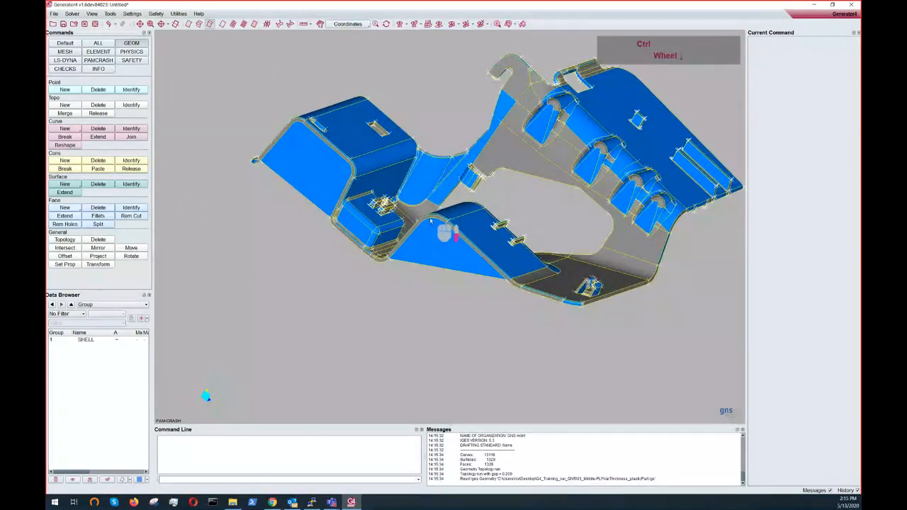
- Start the Middle Ply command on this part and set Maximum Thickness to 1
click(56, 215)
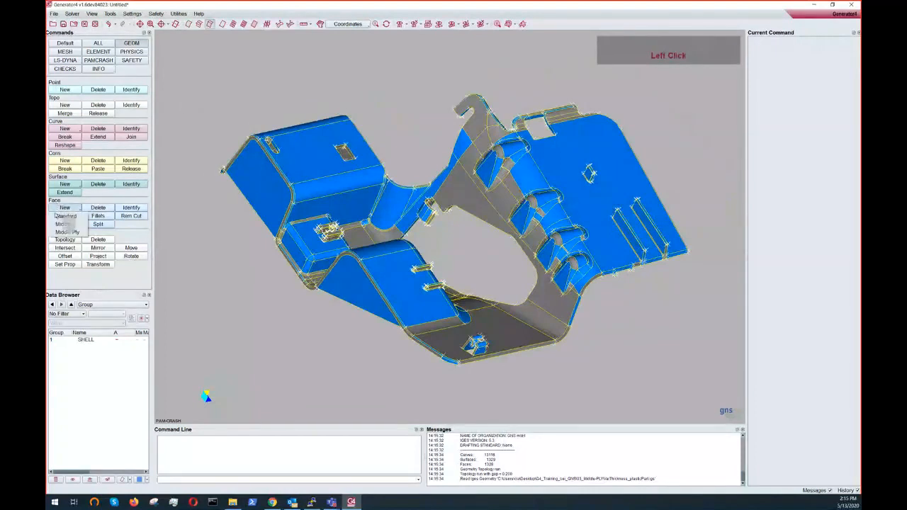
click(64, 233)
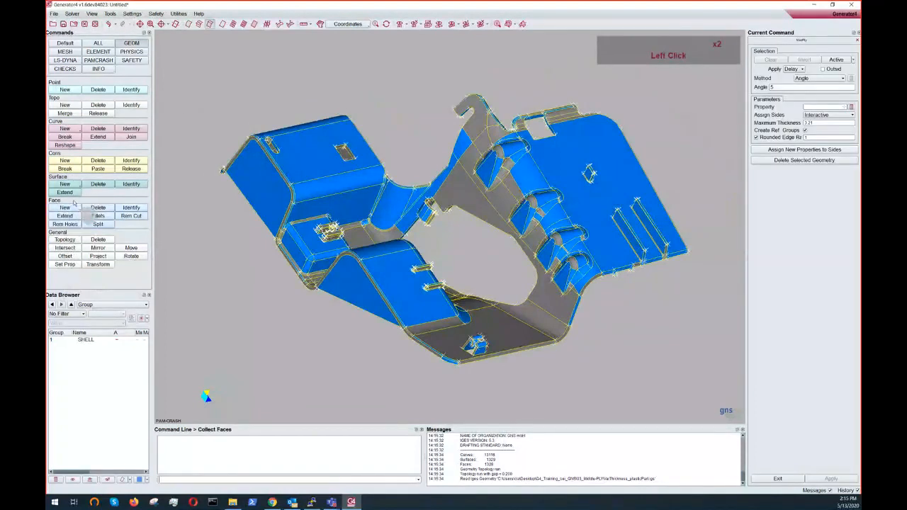
click(807, 124)
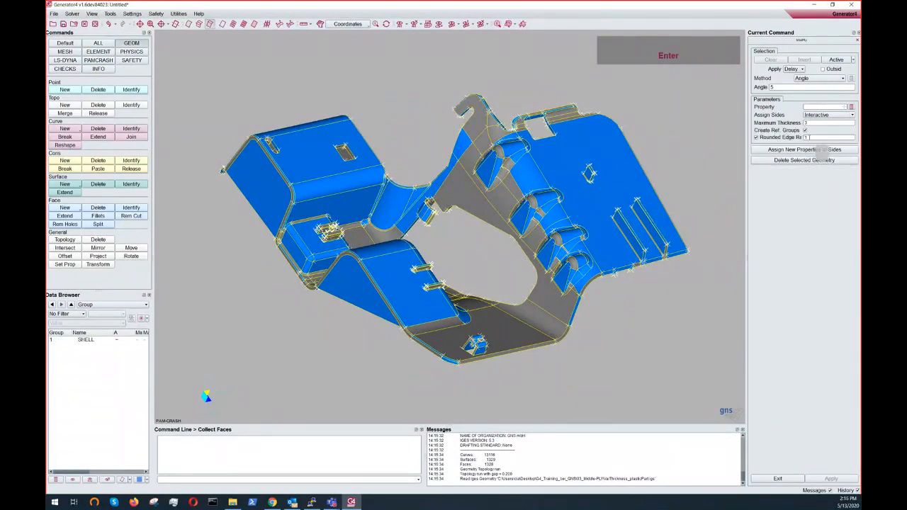
- Orbit and zoom around the plastic part to inspect its walls from different angles
click(831, 254)
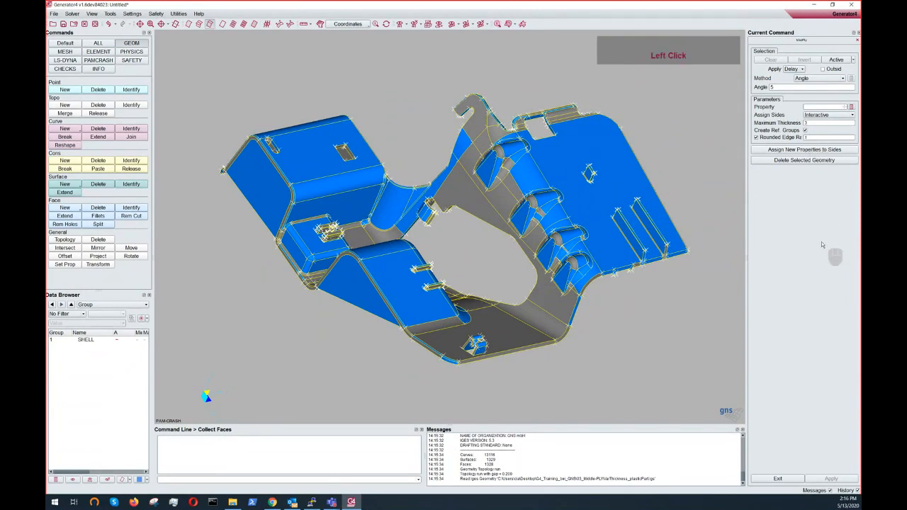
ctrl+middle_drag(465, 286, 409, 272)
ctrl+drag(409, 273, 358, 239)
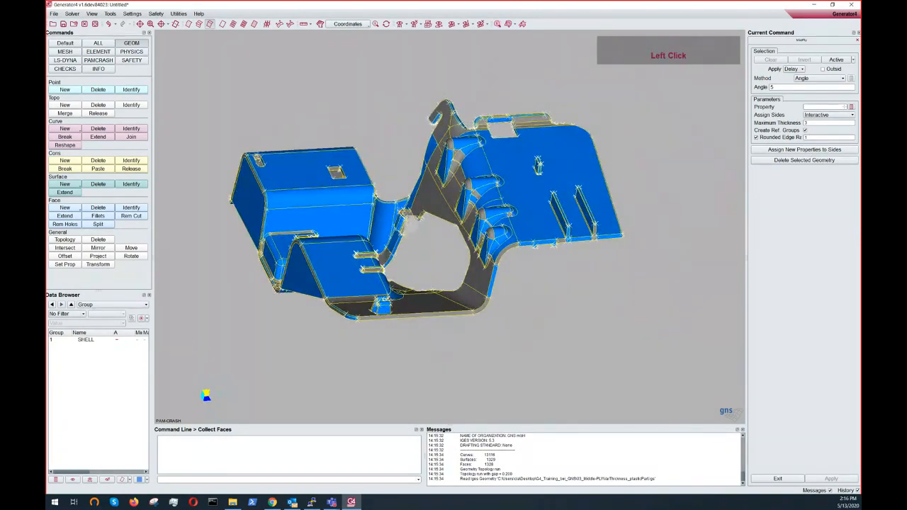
ctrl+double_click(389, 267)
ctrl+drag(389, 267, 504, 245)
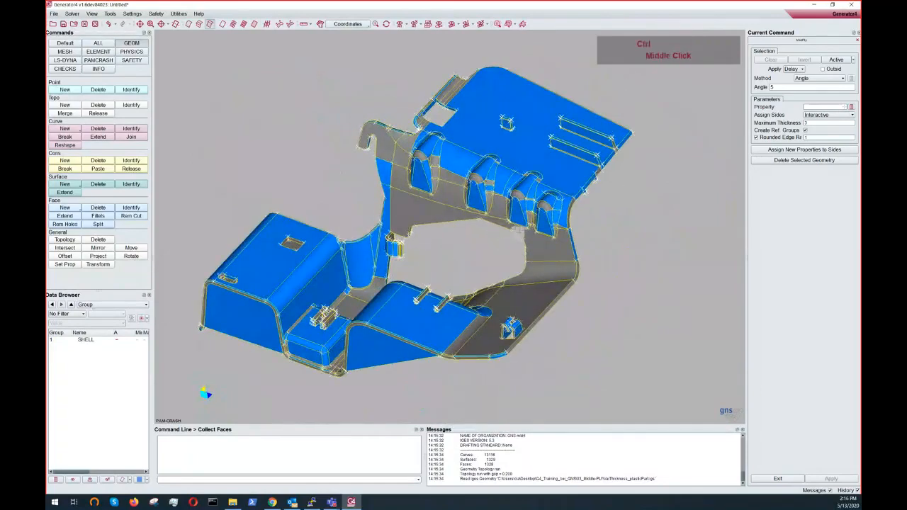
ctrl+middle_drag(519, 233, 516, 217)
ctrl+drag(482, 158, 598, 202)
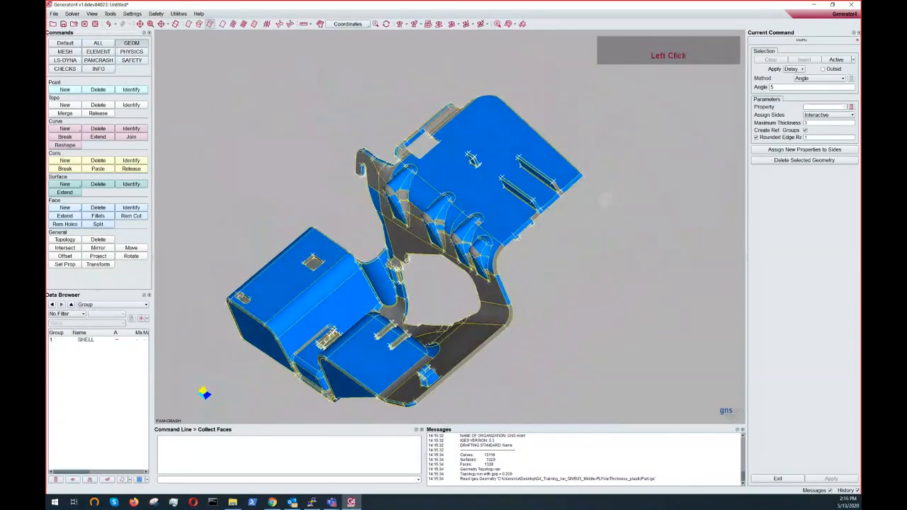
ctrl+right_drag(491, 214, 482, 175)
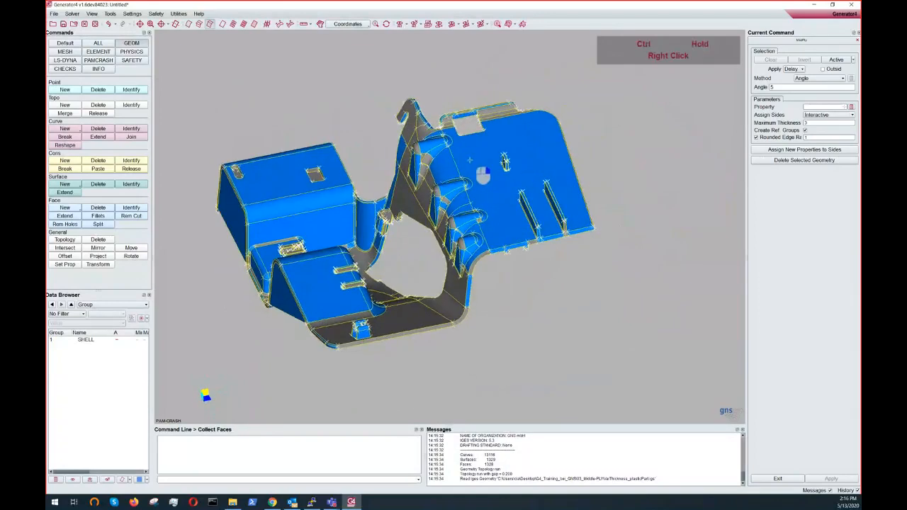
ctrl+drag(483, 176, 524, 164)
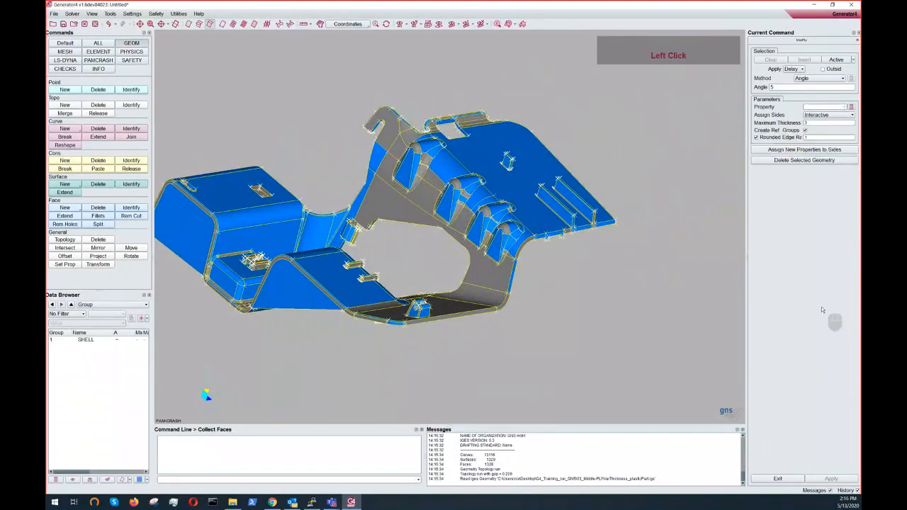
- Start the GeoThick measurement and measure the wall thickness at several points on the large flat wall
click(92, 70)
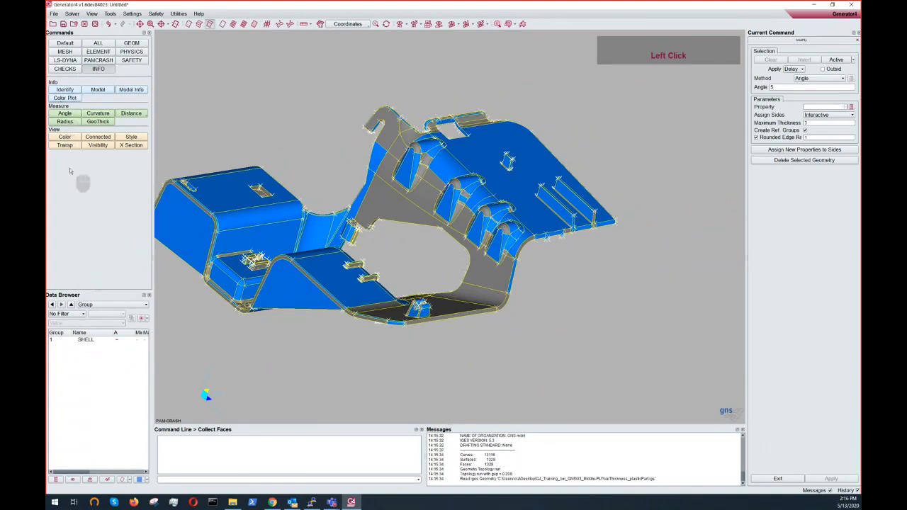
ctrl+middle_drag(381, 201, 418, 193)
ctrl+scroll(402, 207, up, 3)
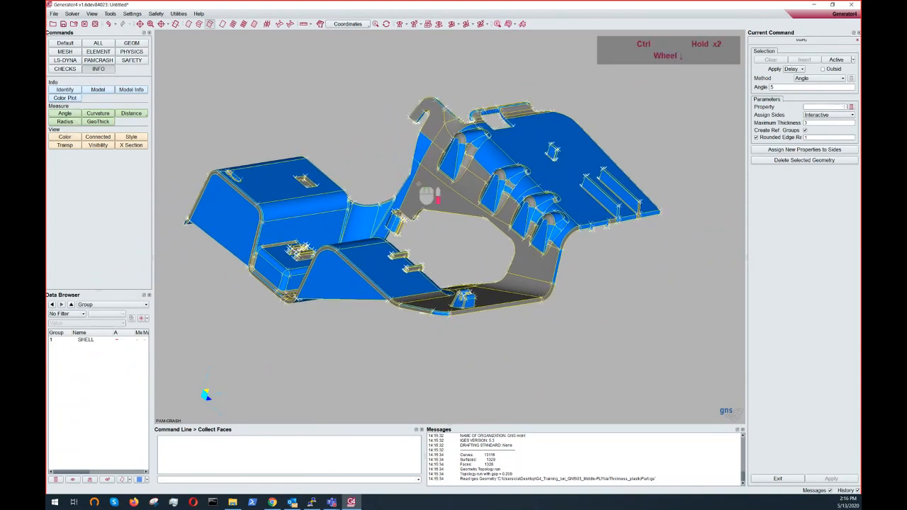
ctrl+drag(402, 207, 407, 213)
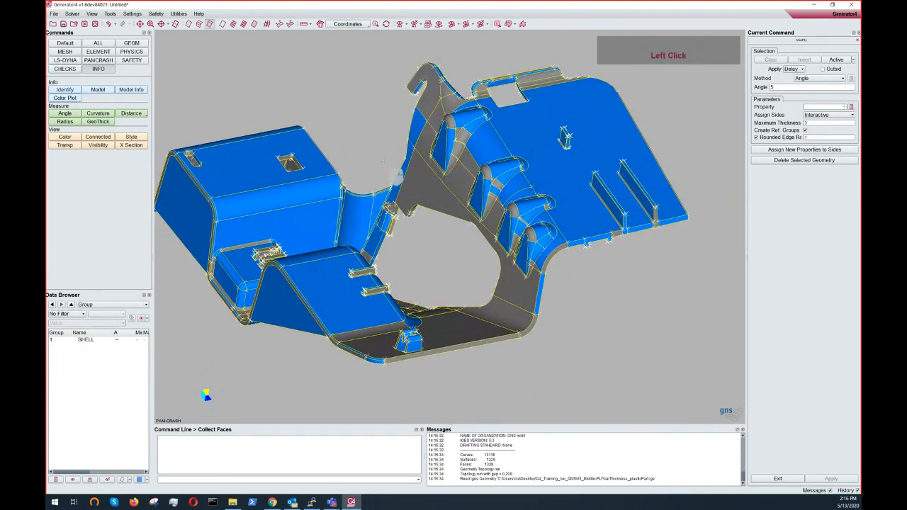
click(99, 122)
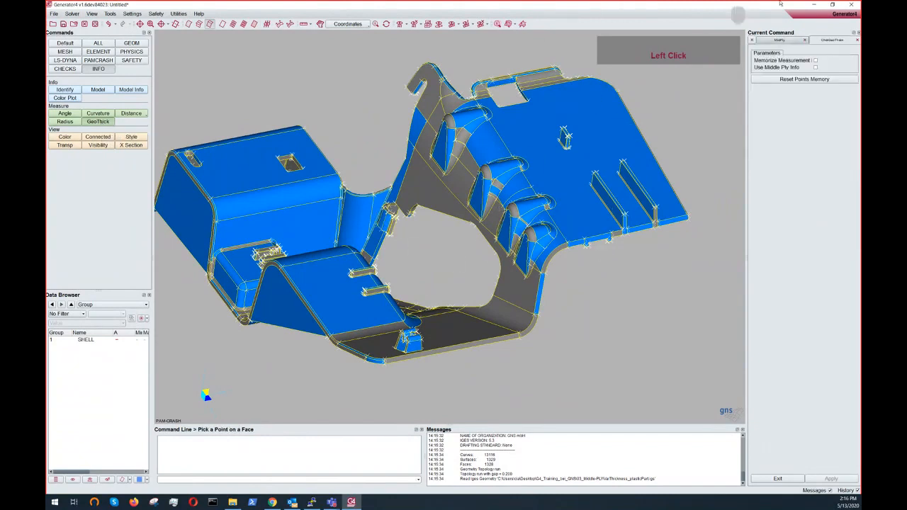
ctrl+middle_click(587, 160)
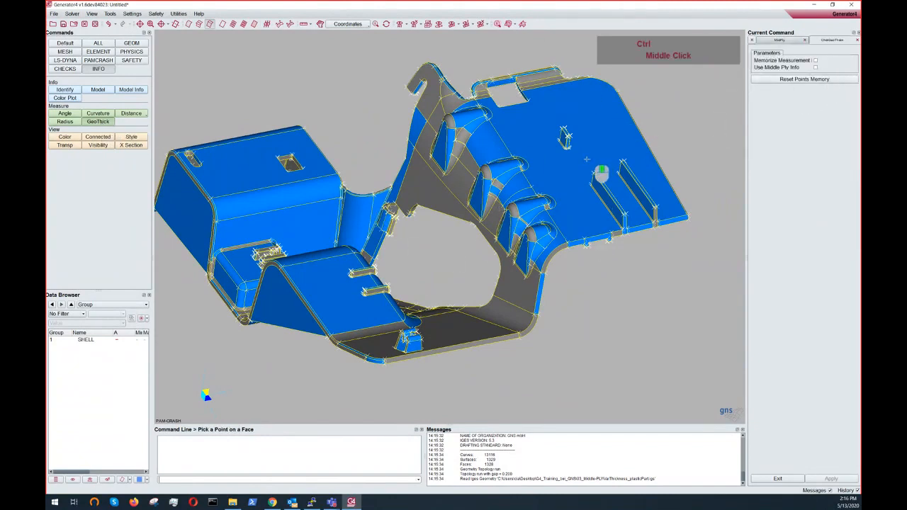
ctrl+scroll(587, 159, down, 2)
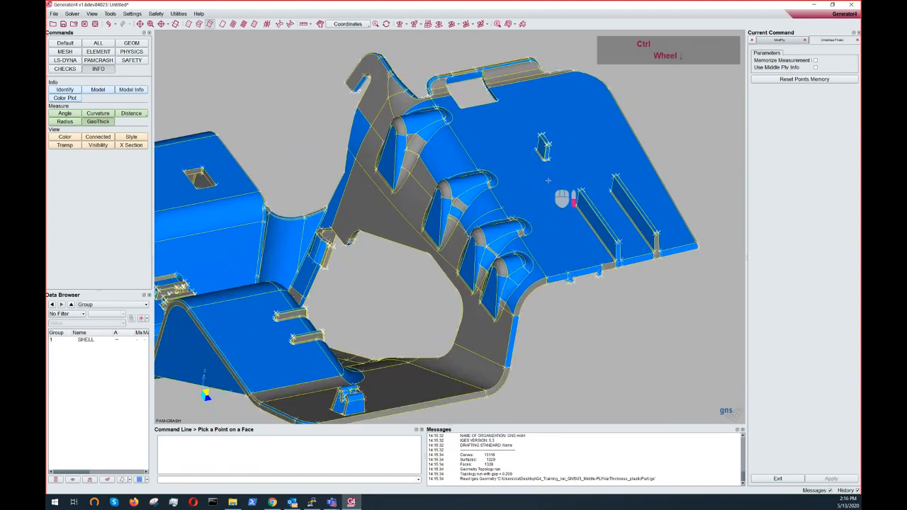
click(564, 110)
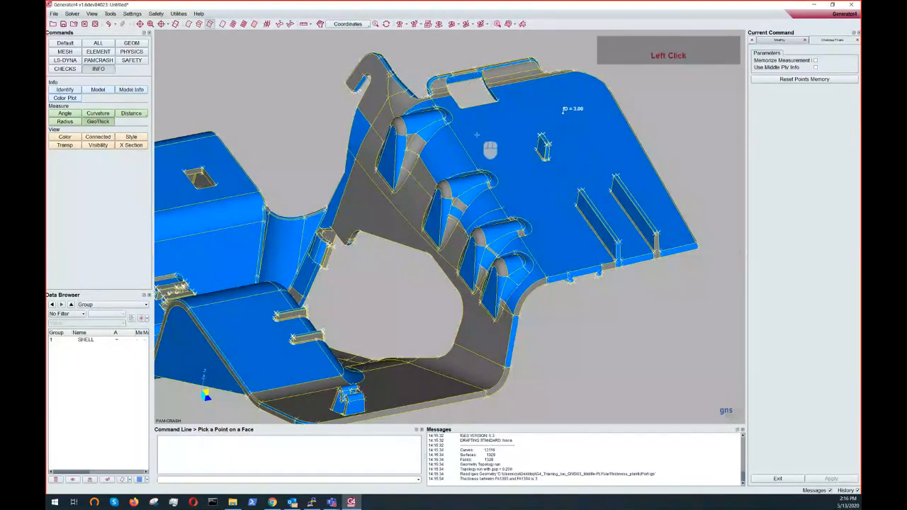
click(491, 133)
click(532, 201)
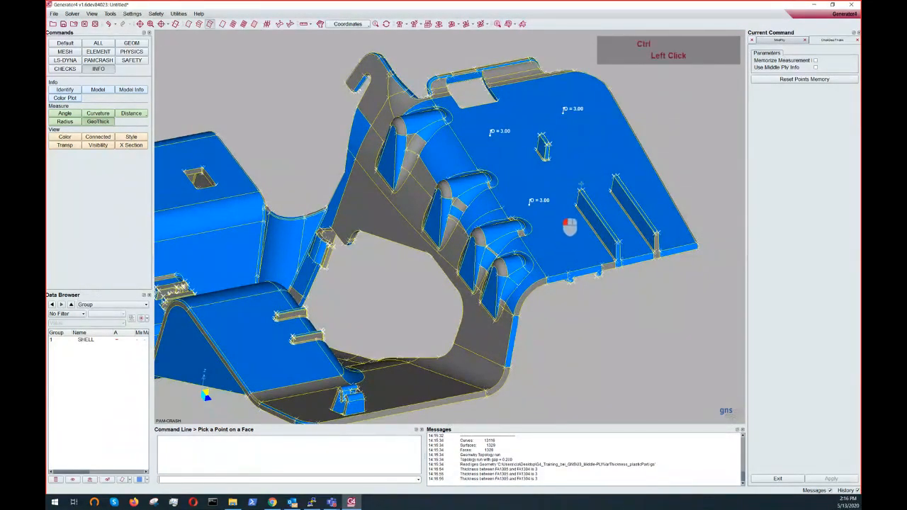
ctrl+drag(581, 185, 604, 140)
click(510, 301)
- Zoom in on the ribs and measure the thickness at several points along them
click(360, 263)
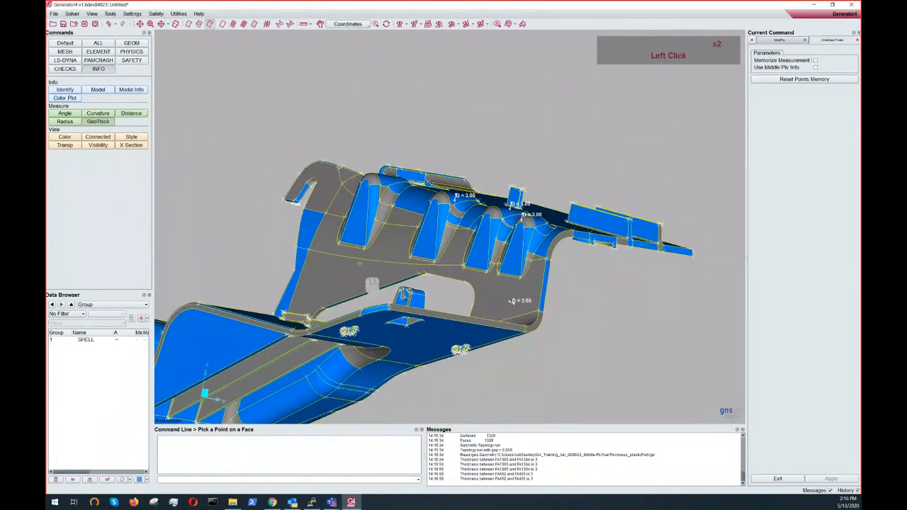
ctrl+middle_drag(219, 351, 437, 199)
ctrl+drag(417, 182, 484, 118)
click(423, 177)
scroll(443, 213, up, 5)
click(471, 177)
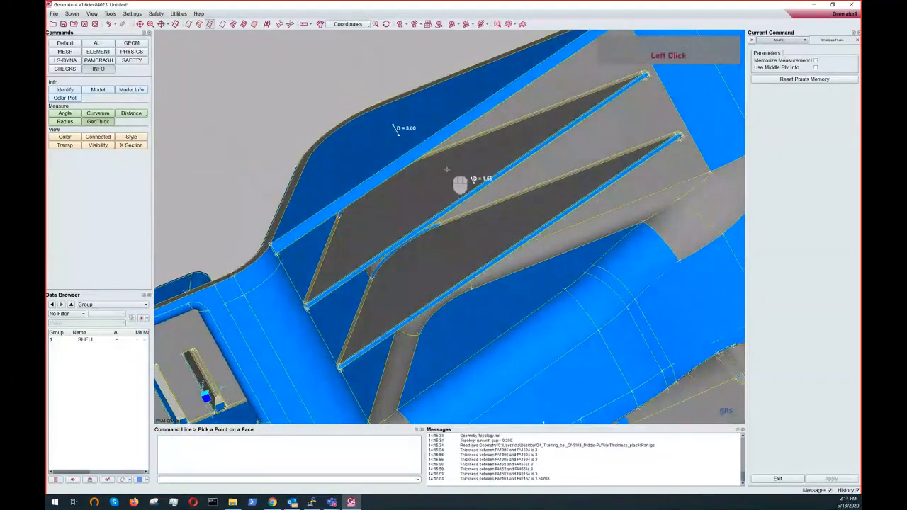
click(454, 182)
click(420, 197)
ctrl+drag(417, 197, 463, 199)
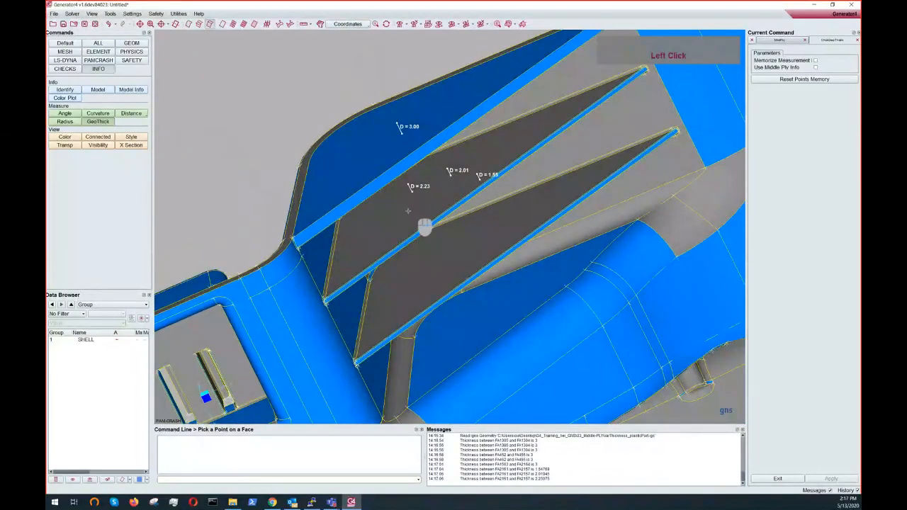
mouse_move(405, 202)
ctrl+mouse_down()
mouse_move(405, 192)
mouse_move(401, 212)
ctrl+mouse_up()
click(387, 202)
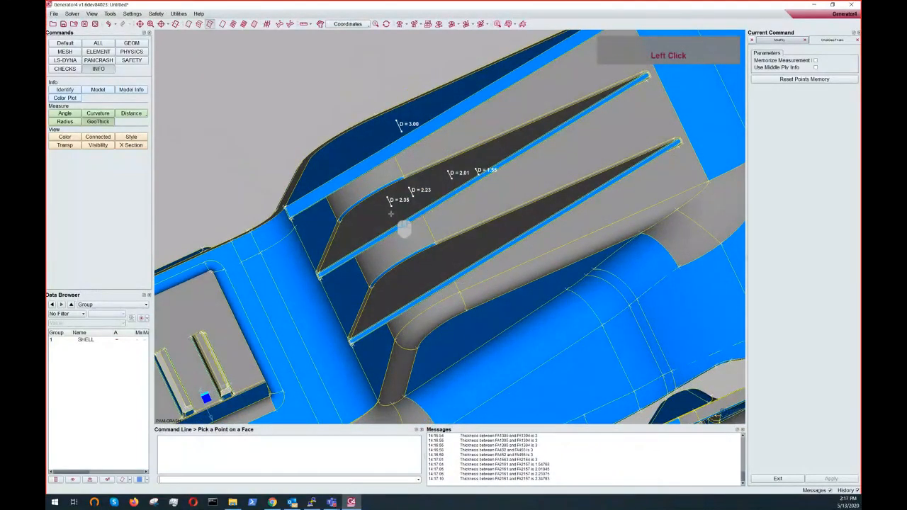
click(424, 268)
- Measure the wall thickness at further points around the hook tab and the base plate
scroll(433, 305, down, 4)
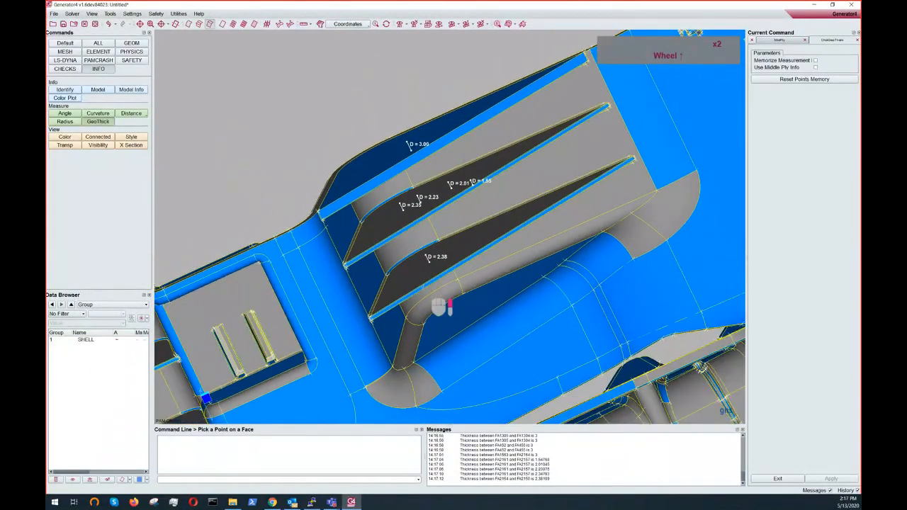
ctrl+middle_drag(425, 278, 457, 133)
ctrl+drag(389, 197, 461, 212)
ctrl+scroll(470, 211, up, 2)
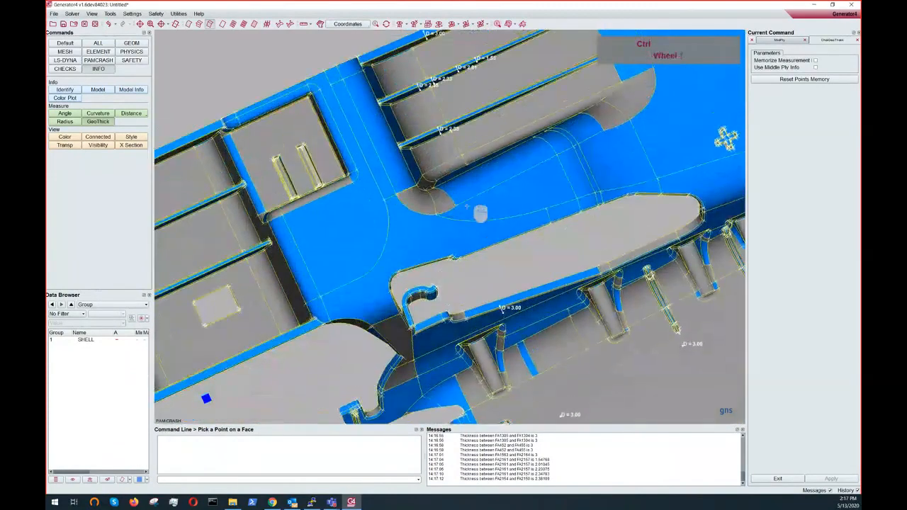
ctrl+middle_drag(468, 250, 391, 159)
ctrl+scroll(418, 228, down, 3)
ctrl+scroll(418, 223, down, 2)
ctrl+middle_drag(362, 262, 498, 188)
ctrl+drag(439, 102, 434, 228)
click(458, 215)
ctrl+scroll(450, 216, up, 3)
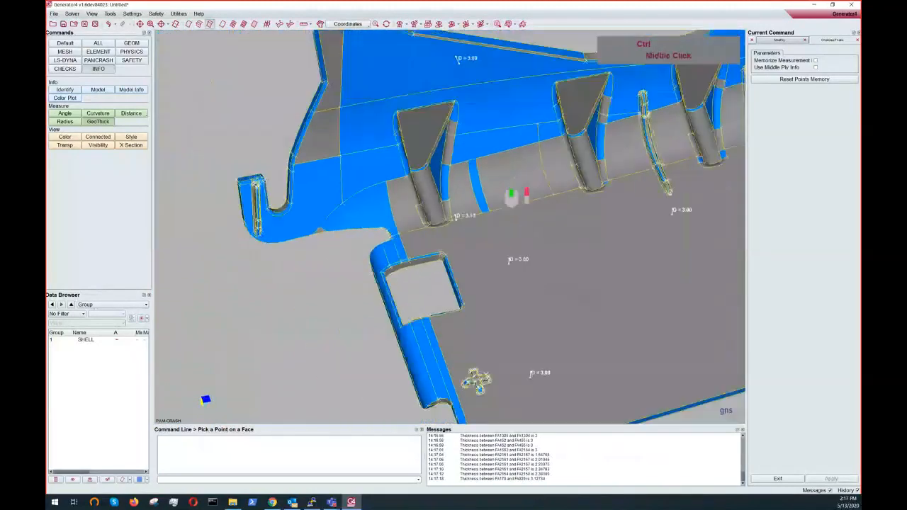
ctrl+middle_drag(512, 195, 406, 271)
click(498, 325)
ctrl+drag(358, 181, 314, 118)
ctrl+middle_drag(419, 200, 594, 209)
click(376, 267)
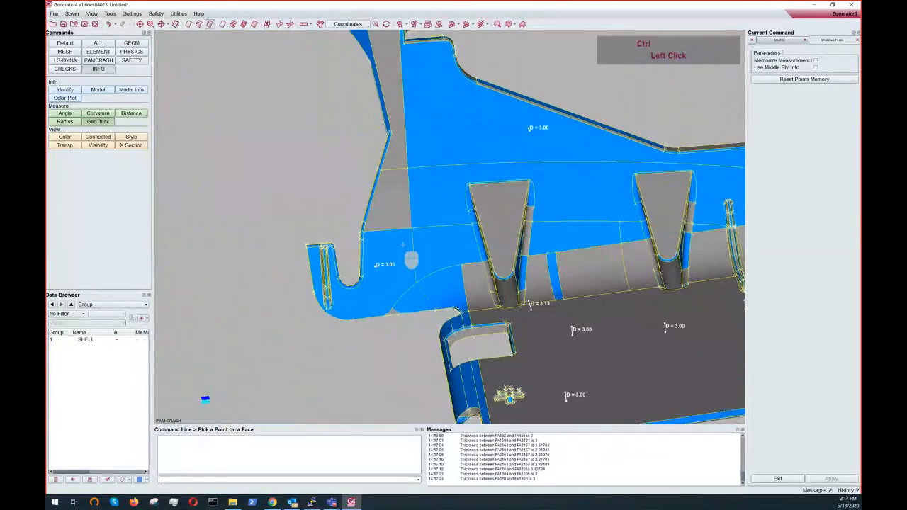
- Exit the thickness measurement and accept saving the maximum measured thickness for the Middle Ply command
ctrl+drag(399, 246, 427, 228)
ctrl+middle_drag(427, 228, 344, 296)
ctrl+scroll(415, 239, up, 4)
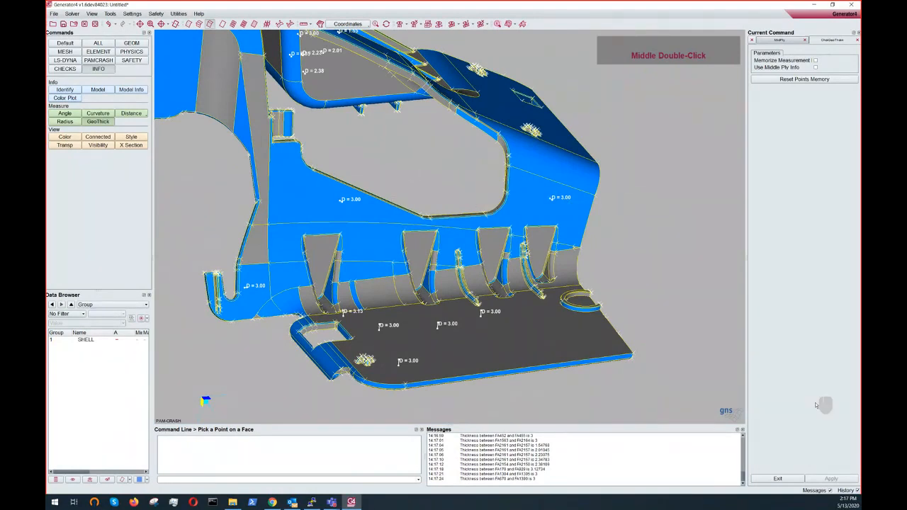
click(778, 479)
right_click(640, 186)
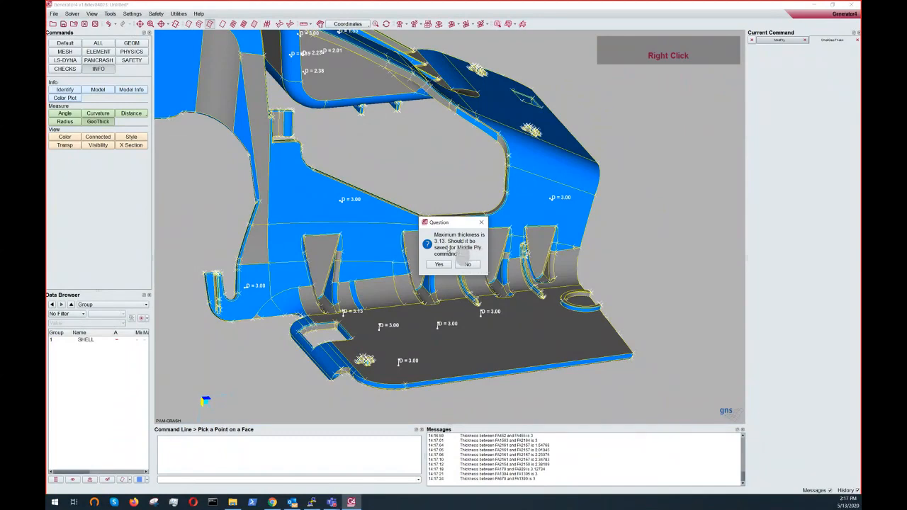
click(430, 265)
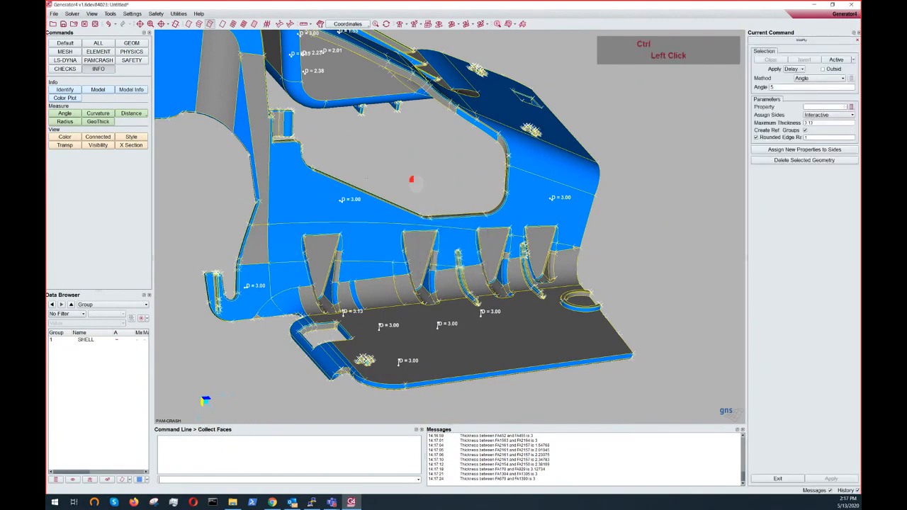
- Start the Curvature measurement and measure the radius of a rounded edge near the base
ctrl+drag(412, 180, 430, 187)
ctrl+middle_drag(429, 187, 375, 25)
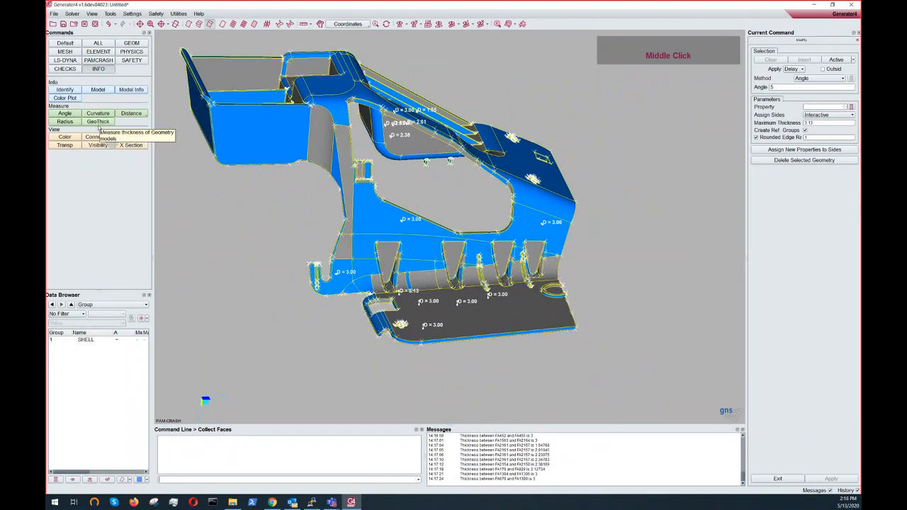
click(97, 115)
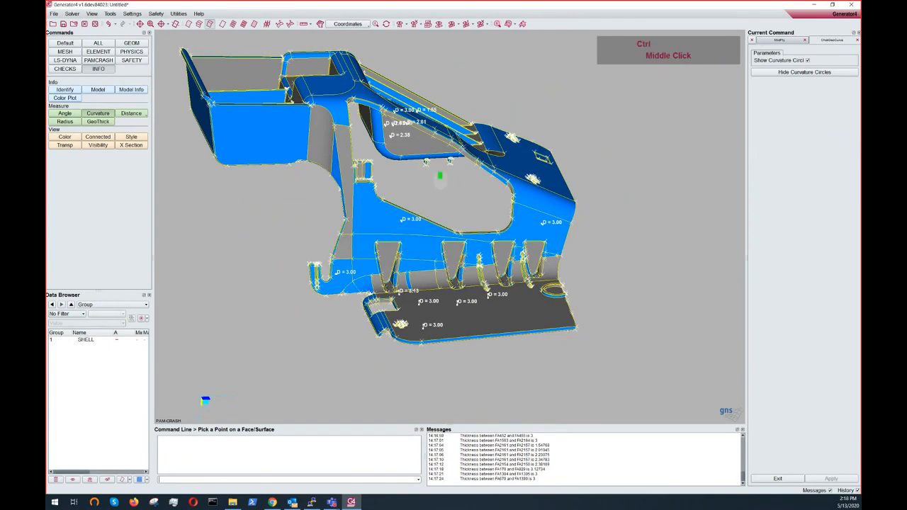
ctrl+middle_drag(440, 176, 323, 80)
ctrl+scroll(323, 142, down, 3)
ctrl+drag(323, 158, 324, 176)
ctrl+drag(227, 182, 332, 186)
ctrl+middle_drag(312, 169, 453, 225)
ctrl+scroll(346, 189, up, 4)
ctrl+middle_drag(346, 189, 457, 191)
ctrl+middle_drag(308, 359, 487, 363)
ctrl+scroll(483, 321, down, 7)
ctrl+drag(454, 295, 418, 312)
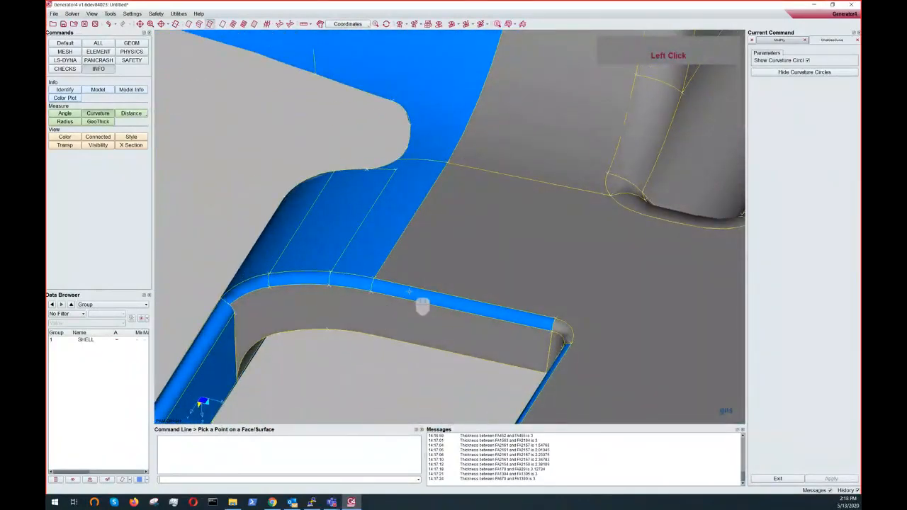
click(409, 291)
click(365, 289)
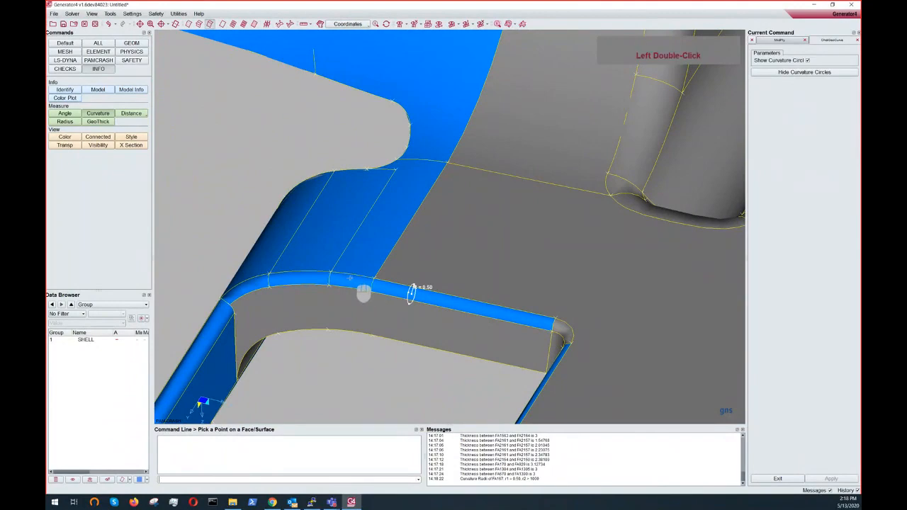
- Measure curvature radii along the fillet where the wall edge bends around the corner
ctrl+drag(356, 292, 348, 245)
ctrl+scroll(348, 245, up, 10)
ctrl+middle_drag(414, 159, 327, 334)
ctrl+scroll(402, 260, up, 10)
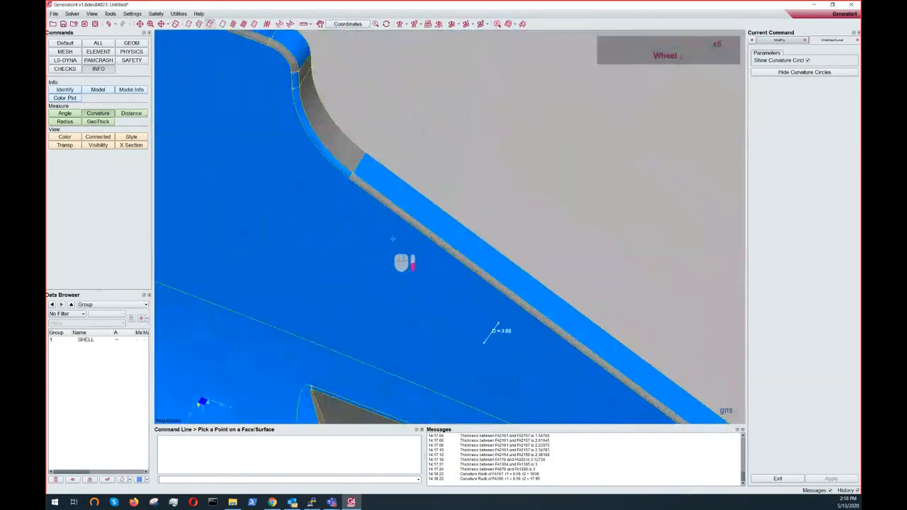
click(405, 223)
ctrl+middle_drag(405, 224, 474, 325)
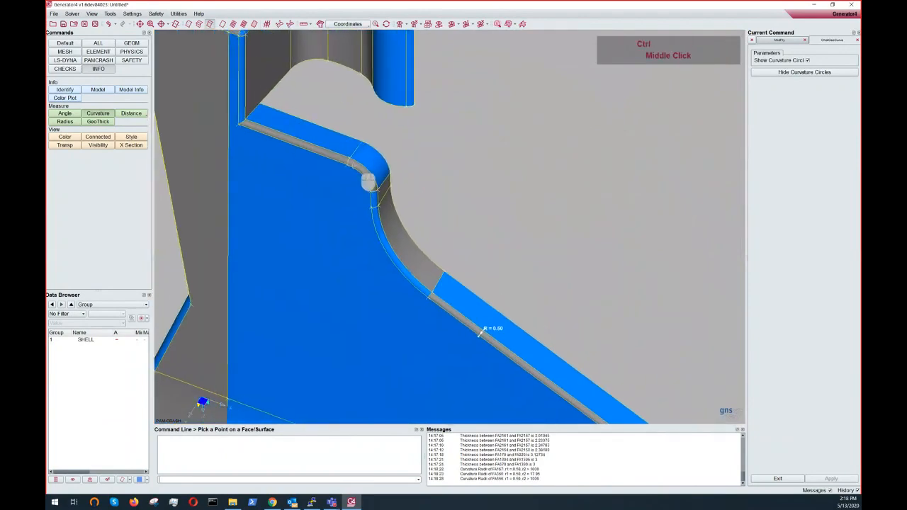
ctrl+click(357, 163)
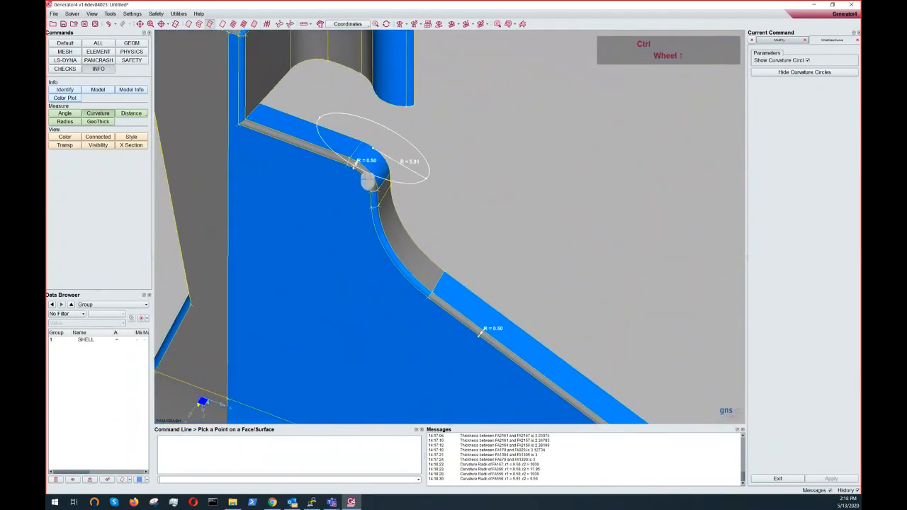
- Measure curvature radii at further fillets around the inner cutout, the ribs and the base plate
ctrl+scroll(368, 181, up, 10)
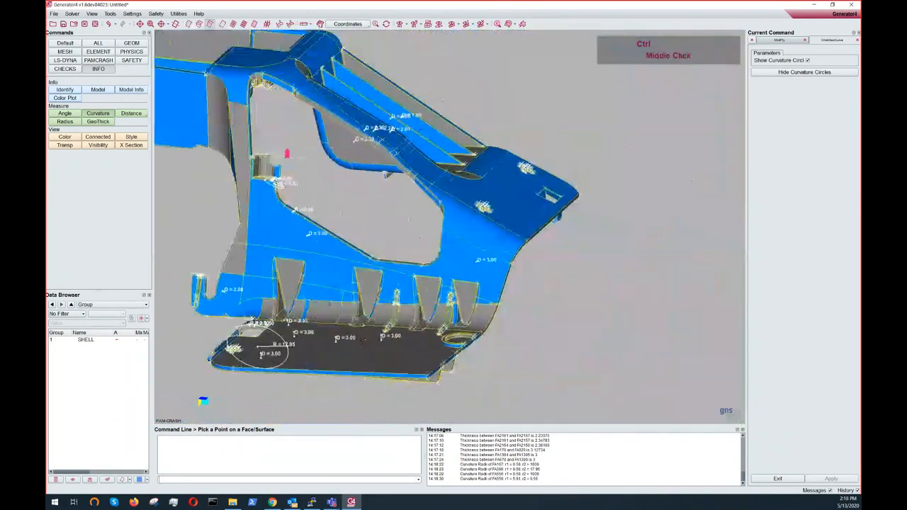
ctrl+drag(423, 183, 363, 212)
ctrl+scroll(361, 213, down, 5)
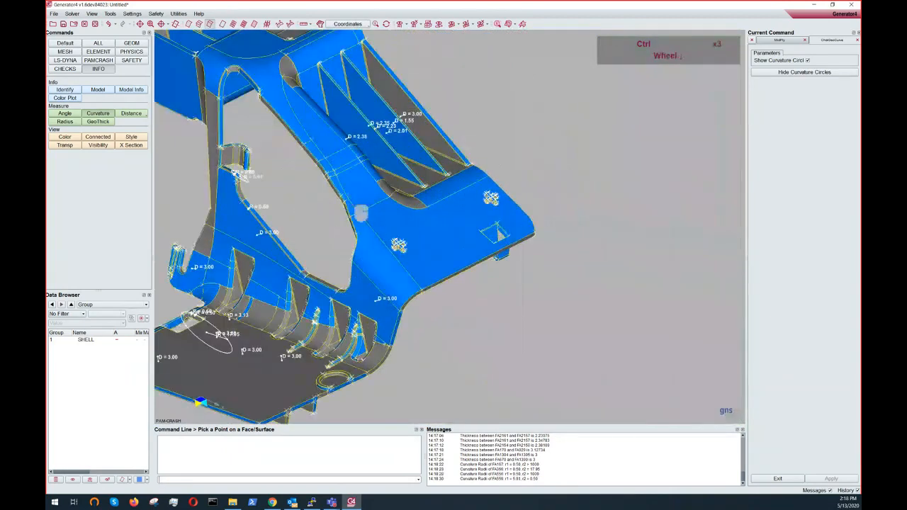
ctrl+middle_drag(361, 213, 532, 324)
ctrl+middle_drag(347, 136, 411, 177)
ctrl+scroll(410, 190, down, 4)
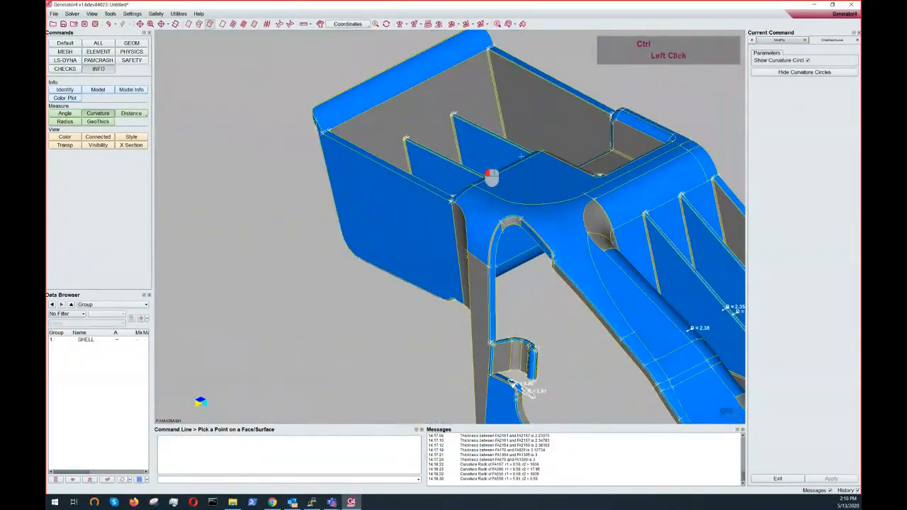
ctrl+drag(492, 178, 543, 168)
ctrl+scroll(553, 170, down, 7)
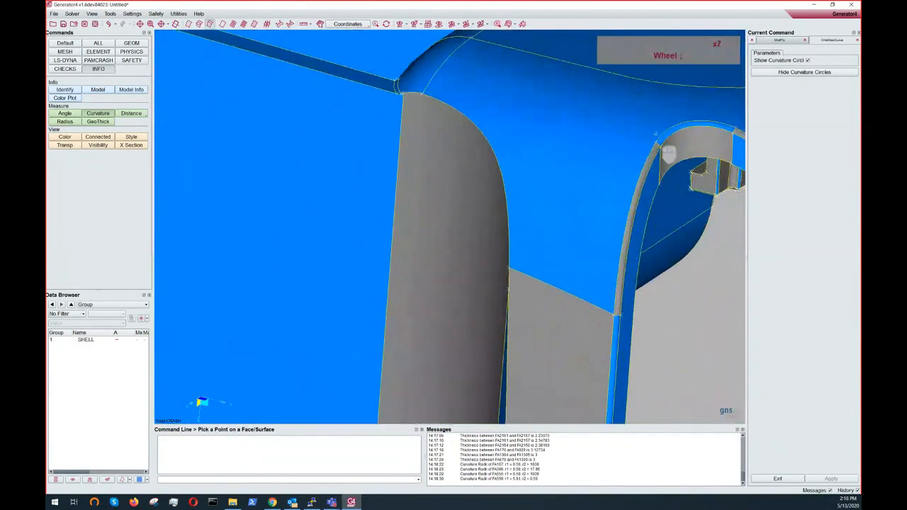
click(665, 175)
scroll(589, 238, up, 5)
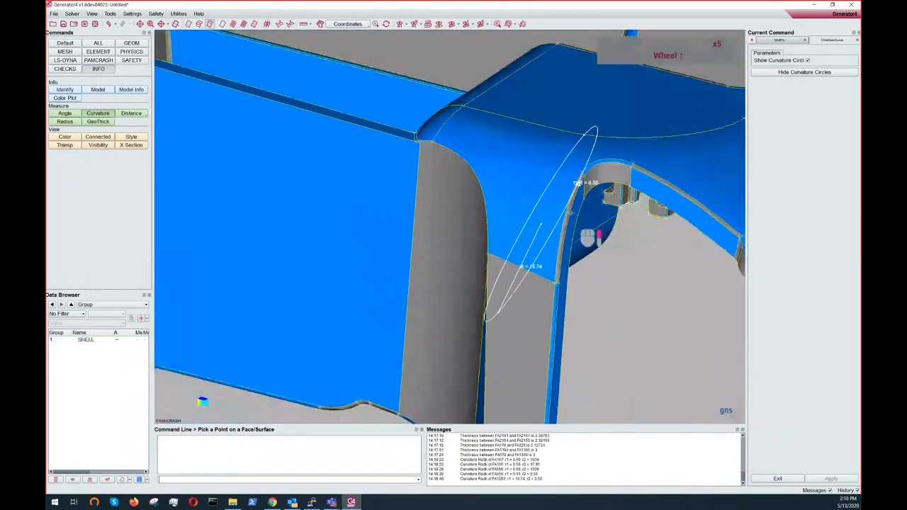
scroll(588, 237, up, 2)
ctrl+drag(454, 197, 487, 225)
ctrl+scroll(487, 225, up, 6)
ctrl+middle_drag(486, 225, 372, 168)
ctrl+scroll(450, 205, up, 3)
ctrl+middle_drag(450, 205, 436, 100)
ctrl+scroll(455, 248, down, 7)
ctrl+drag(406, 281, 434, 294)
ctrl+scroll(458, 248, down, 5)
ctrl+middle_drag(460, 255, 451, 237)
click(470, 238)
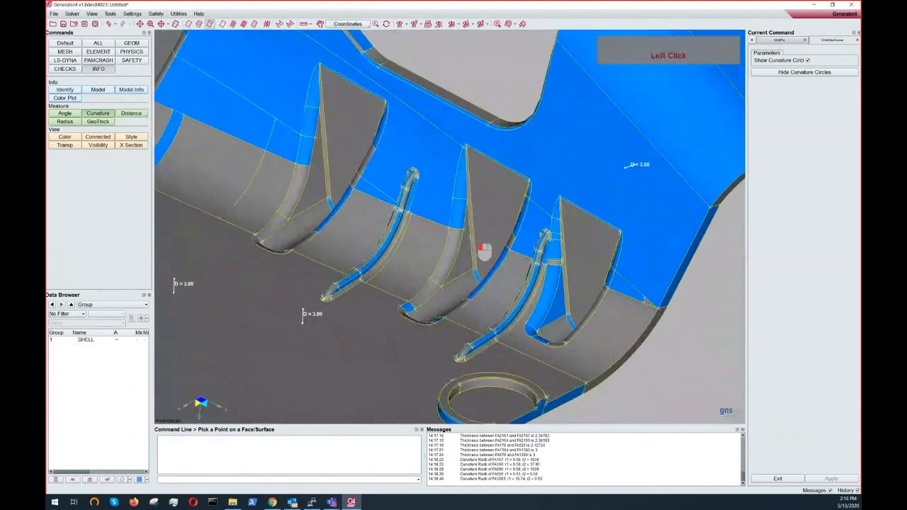
ctrl+drag(500, 232, 541, 215)
ctrl+scroll(305, 274, up, 3)
ctrl+middle_drag(305, 275, 477, 221)
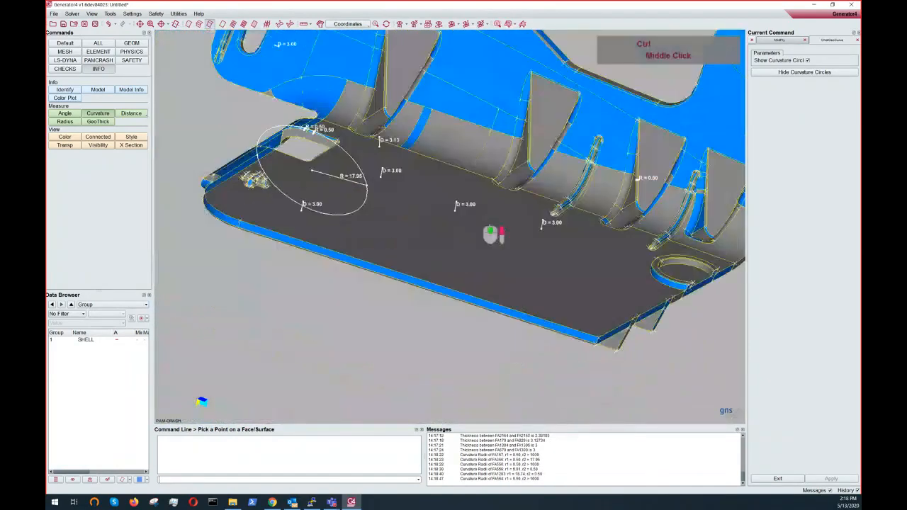
ctrl+drag(375, 227, 446, 108)
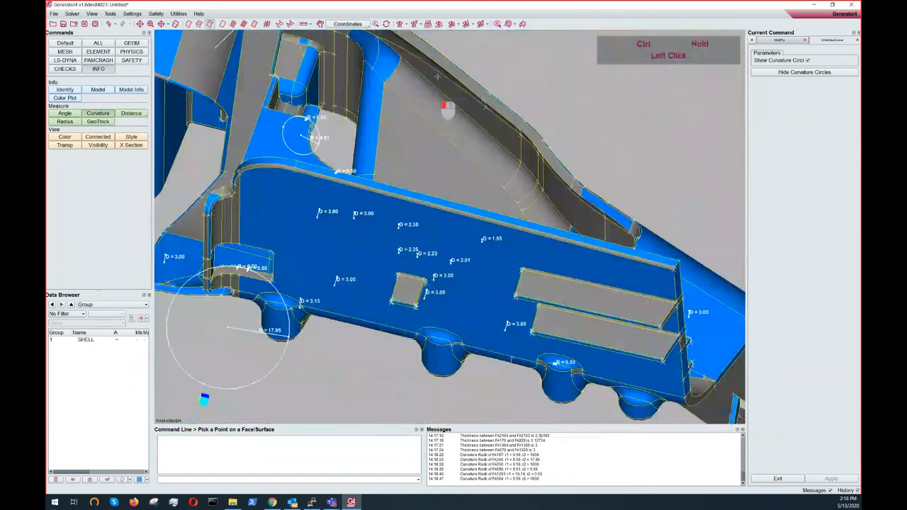
ctrl+scroll(405, 223, down, 5)
click(396, 187)
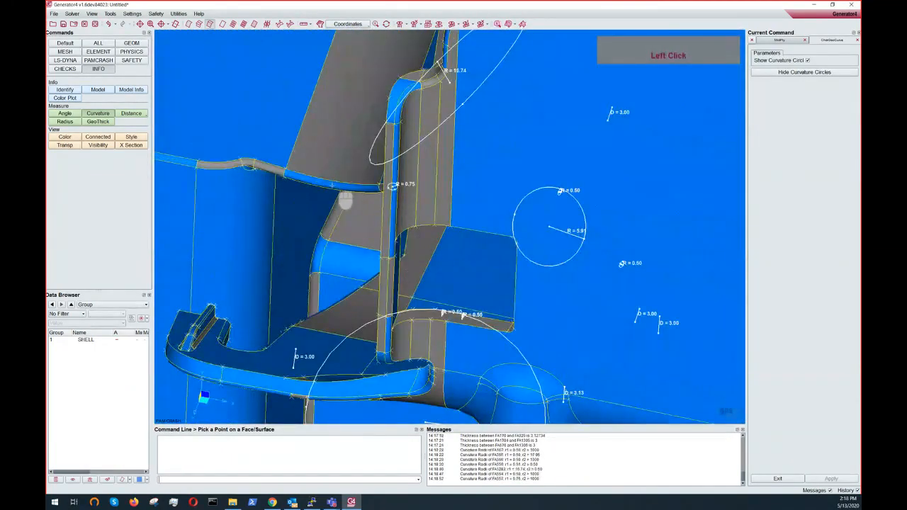
click(345, 199)
ctrl+drag(348, 183, 417, 178)
ctrl+scroll(377, 229, up, 4)
ctrl+scroll(379, 226, up, 4)
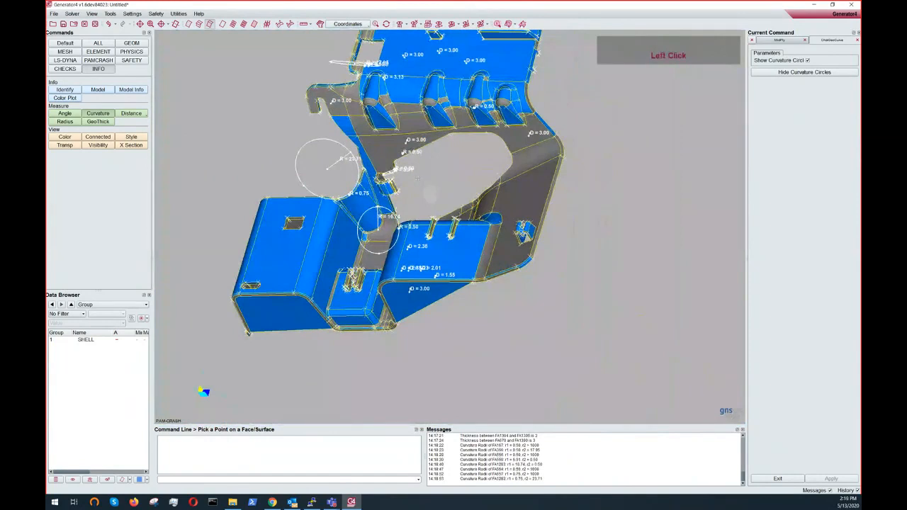
- Exit the curvature measurement, accept saving the maximum minor radius for Middle Ply, and open the Middle Ply face command
right_click(407, 178)
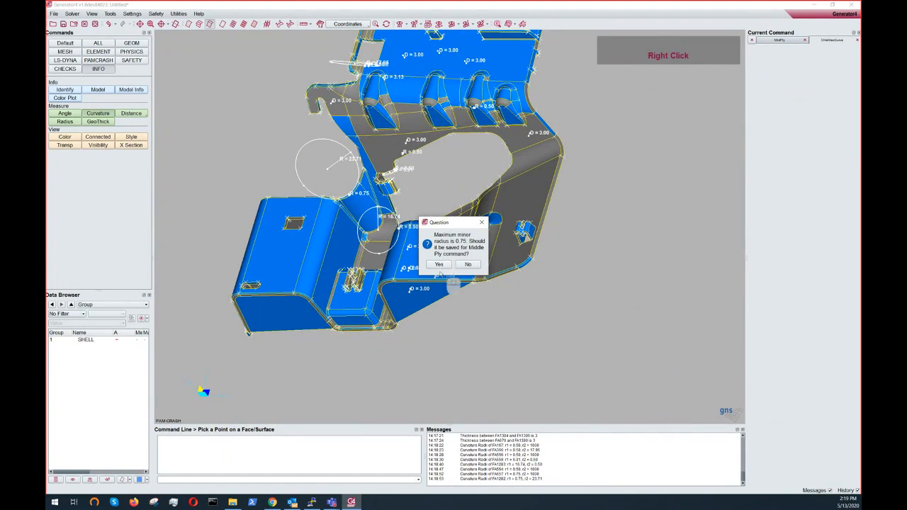
click(440, 265)
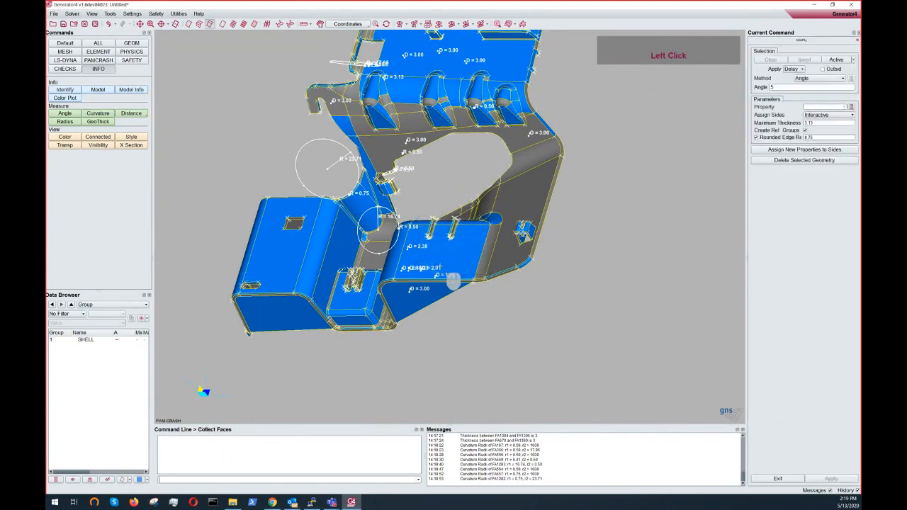
click(131, 43)
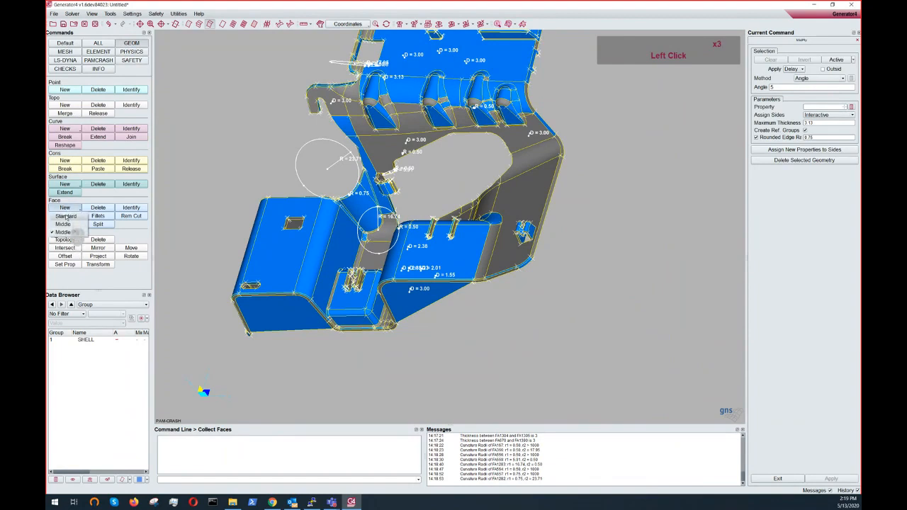
click(60, 206)
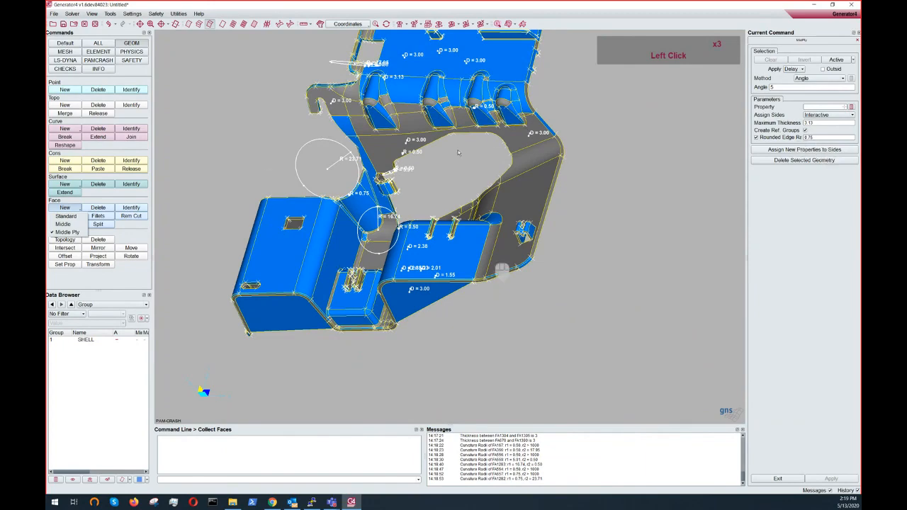
- Clear the thickness and curvature measurement markers from the model view
key(ctrl)
key(ctrl)
ctrl+middle_drag(429, 201, 425, 273)
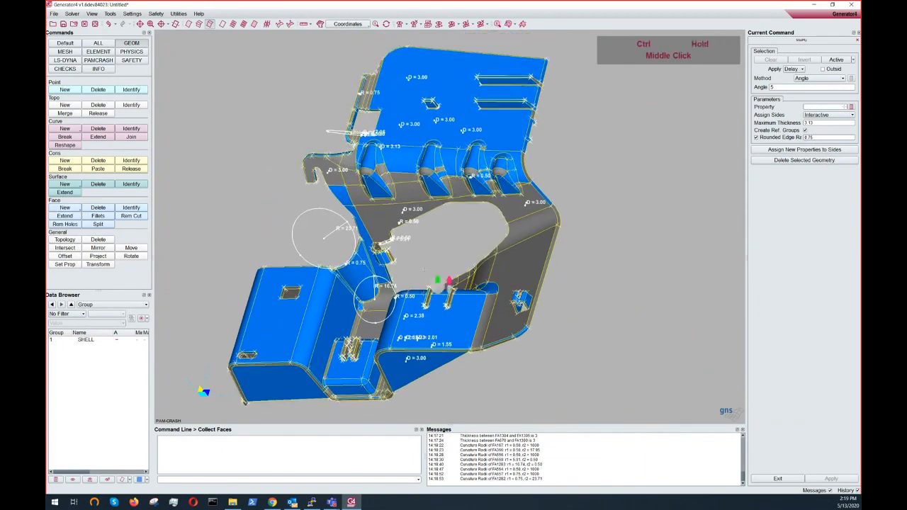
ctrl+right_drag(424, 272, 420, 330)
middle_drag(475, 267, 481, 245)
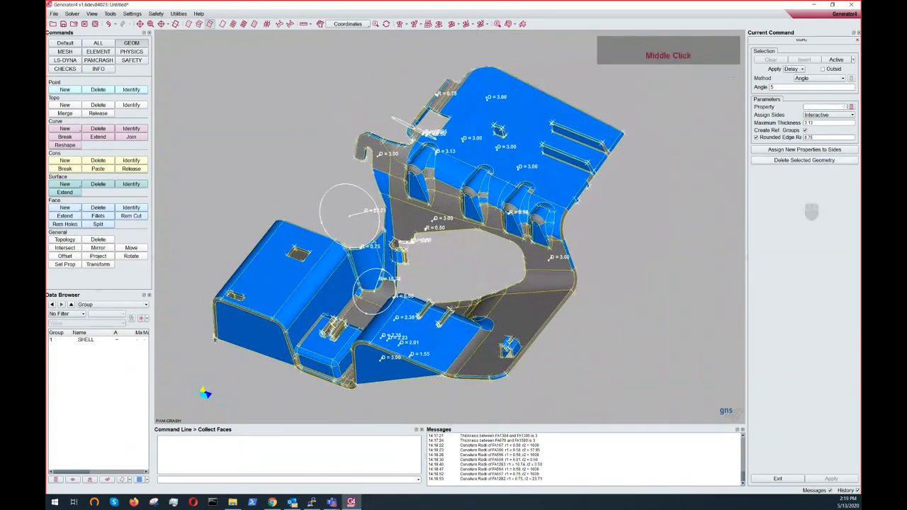
click(826, 137)
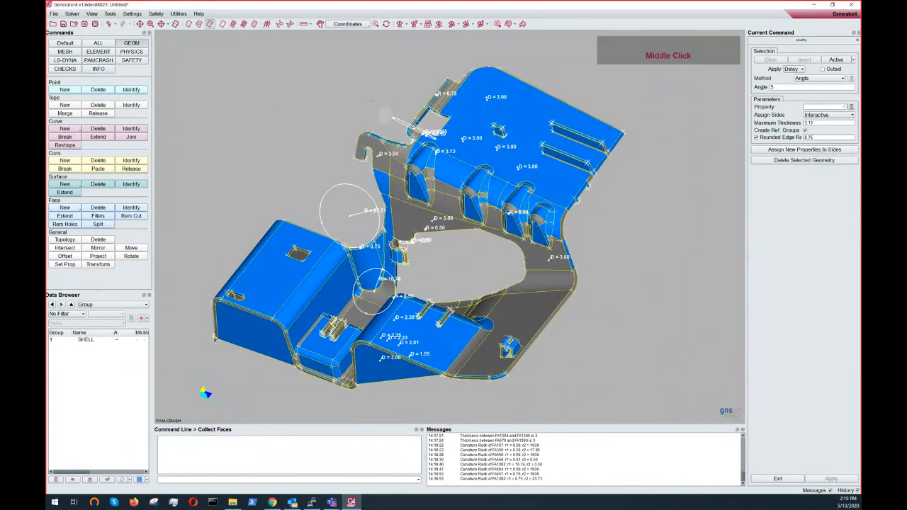
click(387, 25)
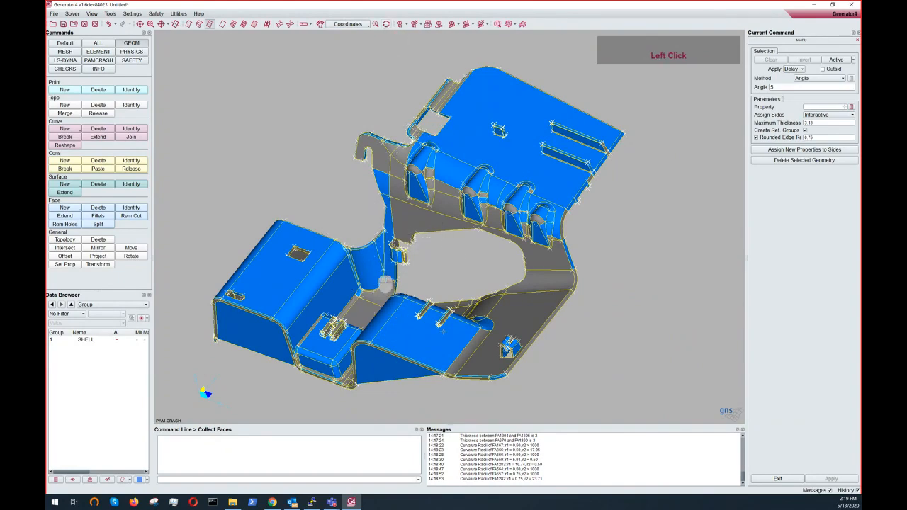
- Set the Middle Ply property to 50 and keep side assignment as Interactive
ctrl+drag(451, 251, 509, 219)
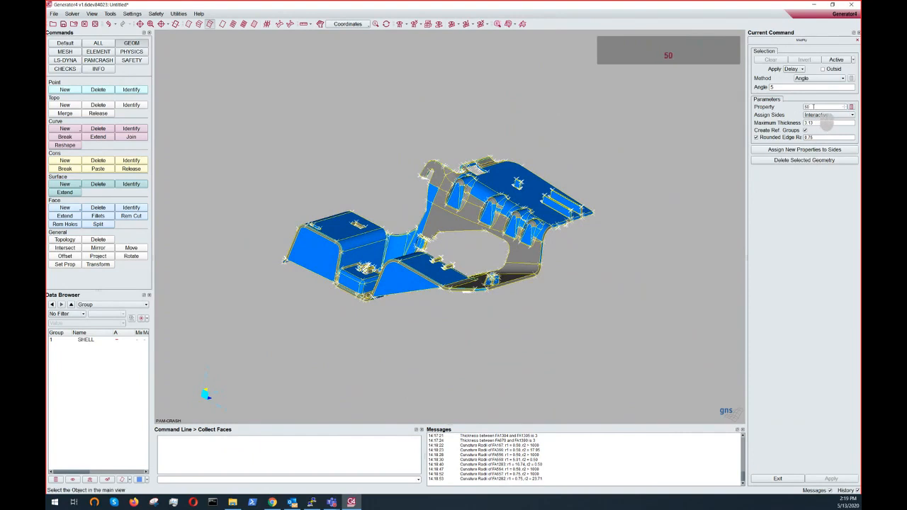
click(814, 114)
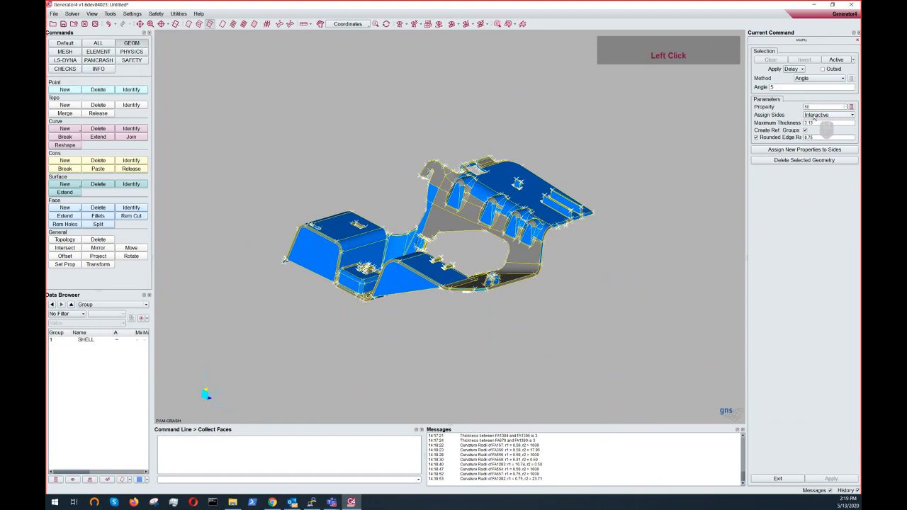
click(815, 115)
click(816, 116)
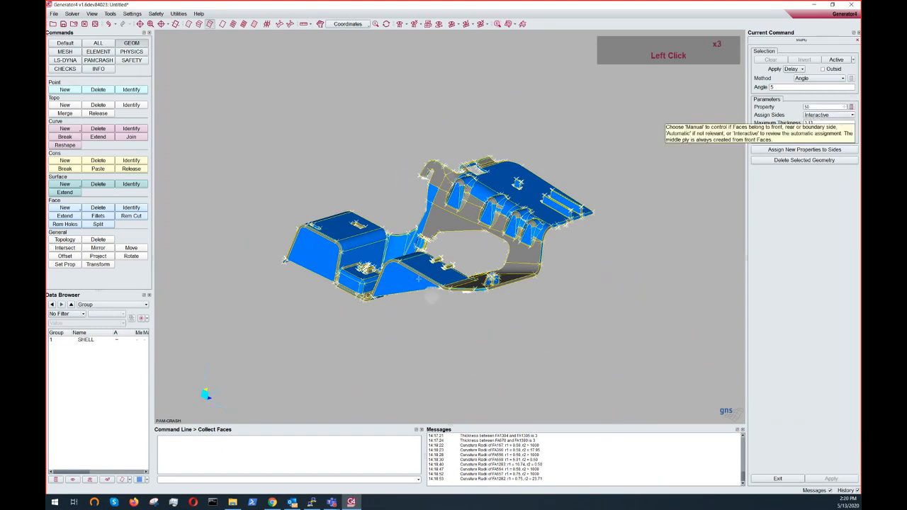
- Select all active faces and confirm them as the Middle Ply input selection
click(840, 69)
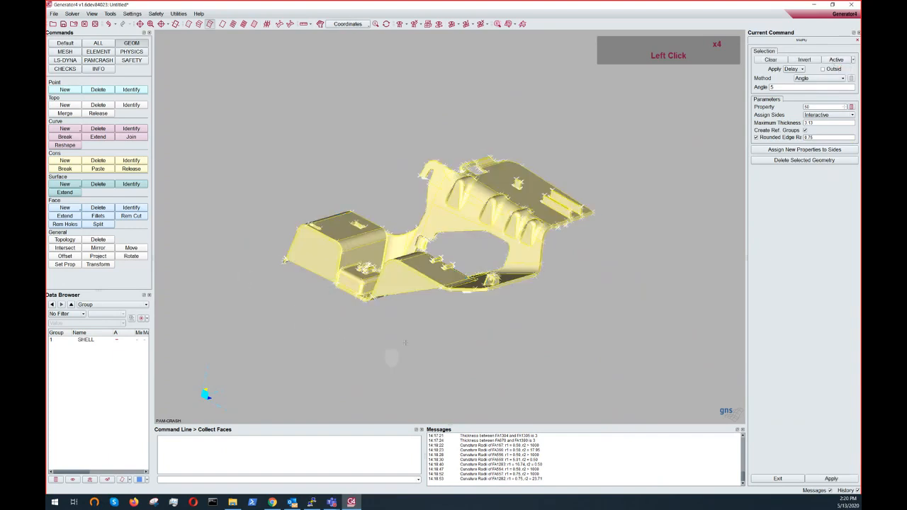
ctrl+drag(405, 343, 315, 344)
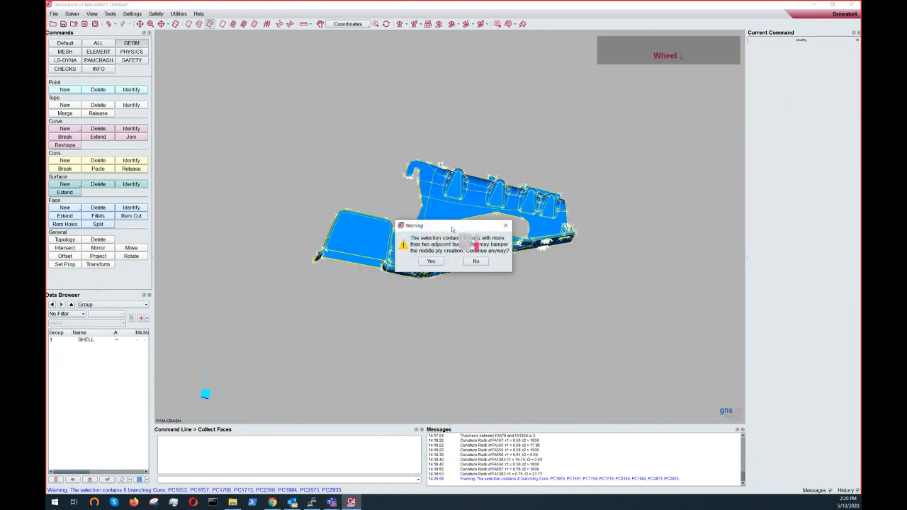
drag(452, 226, 443, 89)
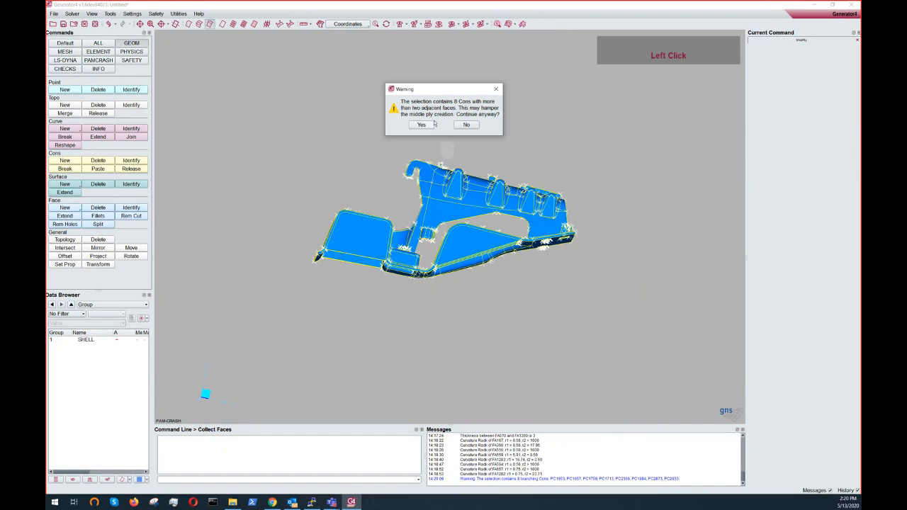
drag(436, 94, 245, 73)
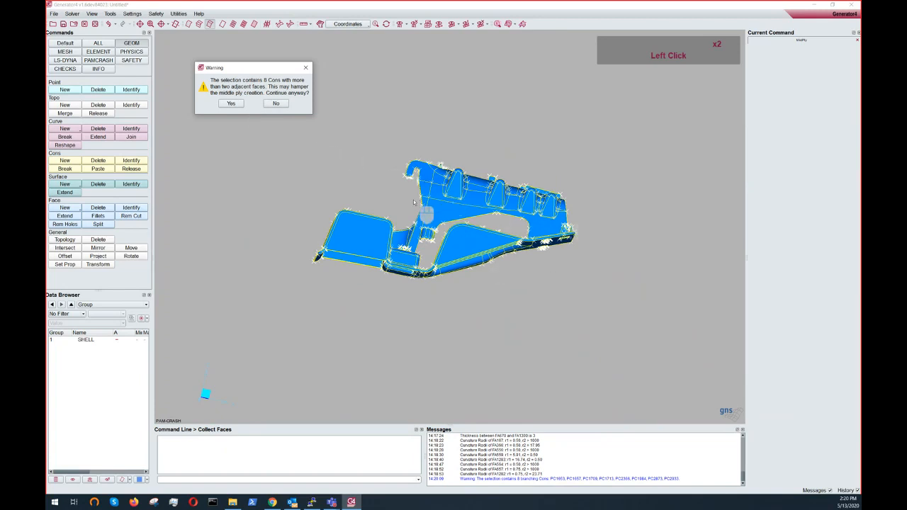
- Continue the middle ply despite the branching-cons warning and examine the coloured side assignment across the part
click(232, 103)
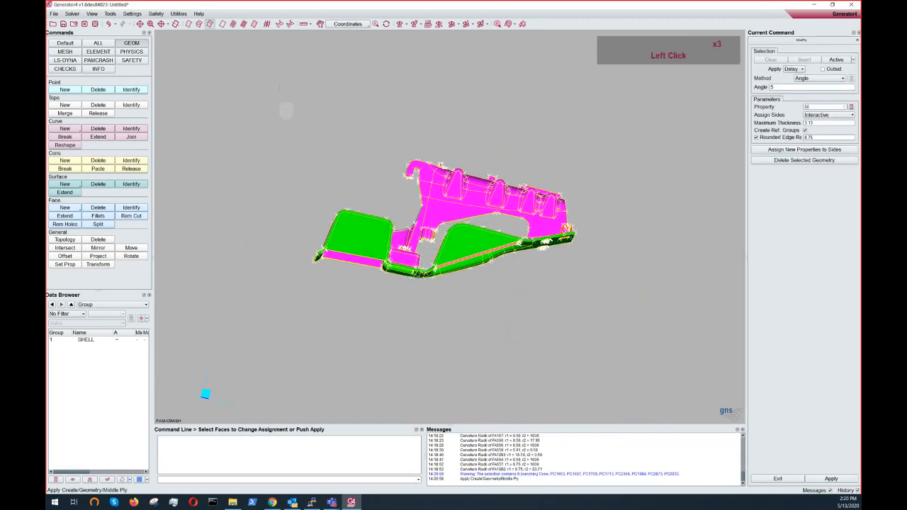
ctrl+drag(533, 265, 411, 256)
ctrl+scroll(411, 397, up, 3)
ctrl+middle_drag(411, 257, 419, 217)
ctrl+middle_drag(460, 242, 459, 229)
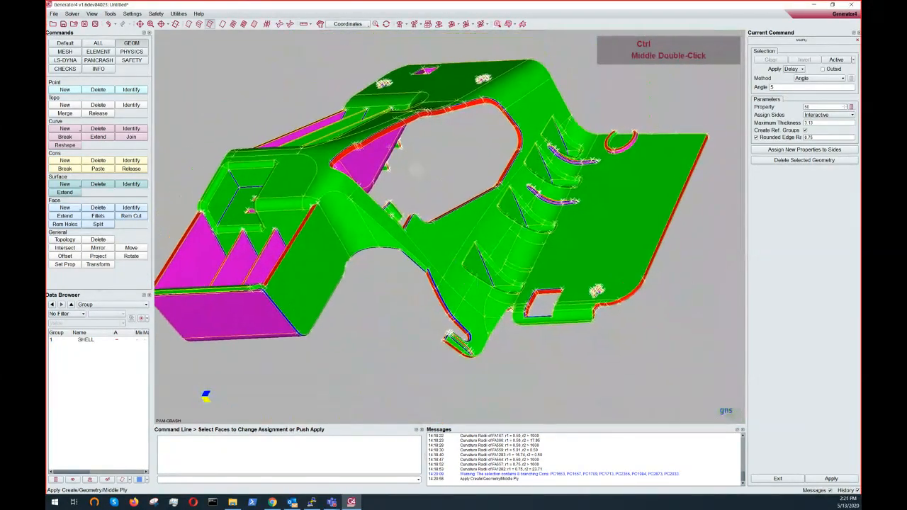
ctrl+drag(458, 229, 419, 259)
ctrl+middle_drag(420, 256, 470, 210)
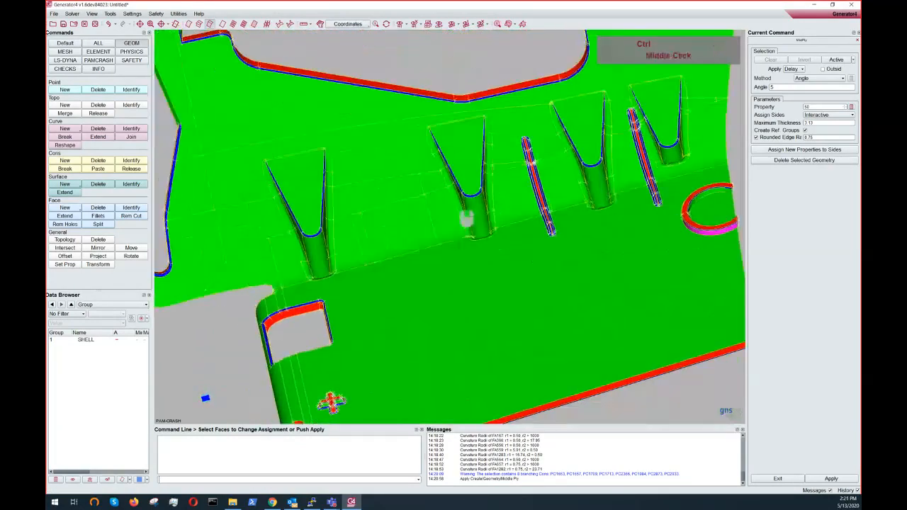
ctrl+drag(470, 210, 343, 113)
ctrl+drag(309, 80, 381, 230)
ctrl+right_drag(381, 230, 431, 214)
scroll(430, 214, down, 2)
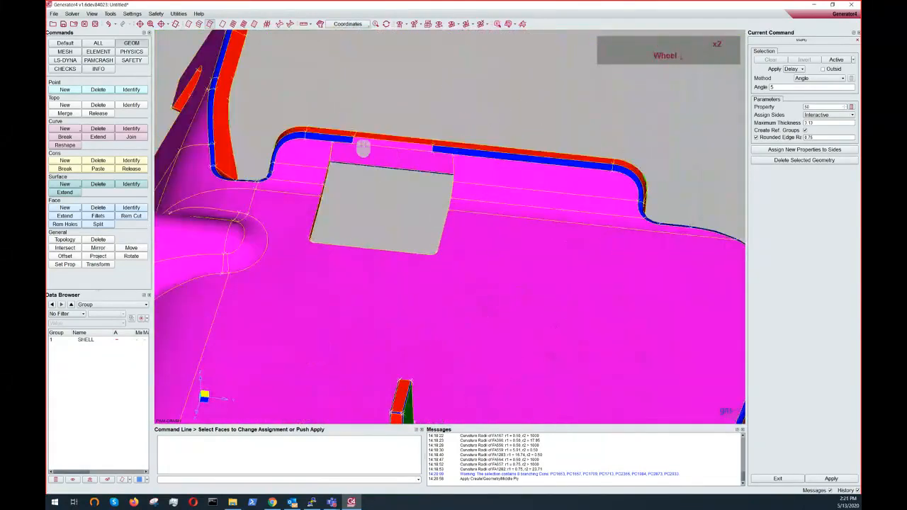
ctrl+drag(363, 147, 385, 146)
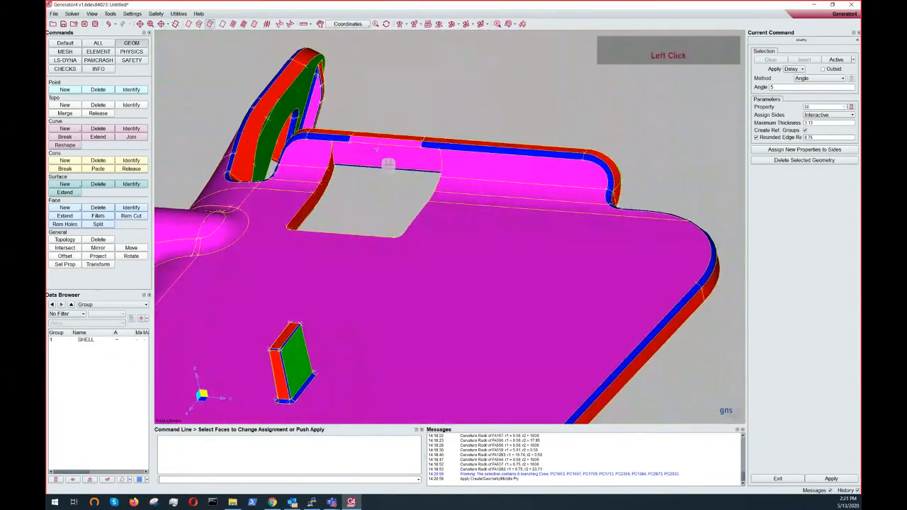
ctrl+middle_drag(382, 151, 460, 136)
ctrl+right_drag(460, 137, 482, 145)
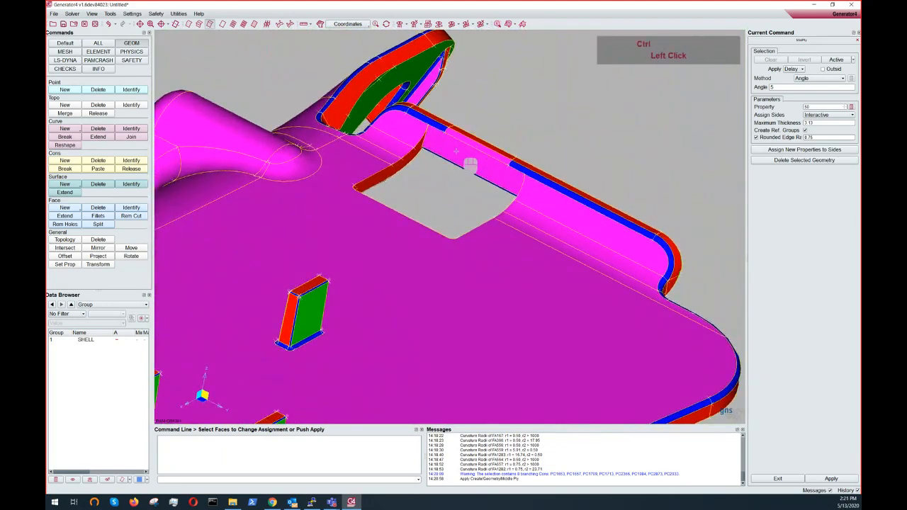
ctrl+drag(470, 166, 507, 168)
- Reassign the strip face along the opening's top edge to Rounded Edges (blue)
click(503, 161)
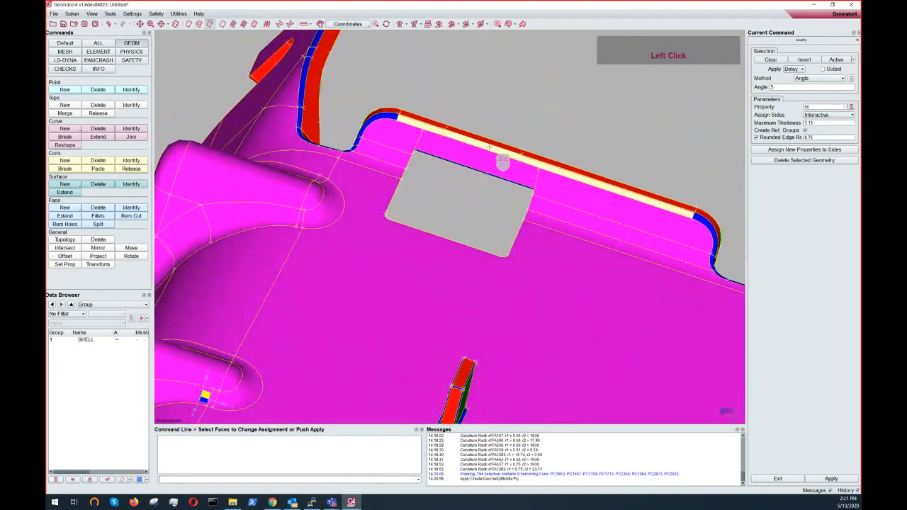
right_click(489, 147)
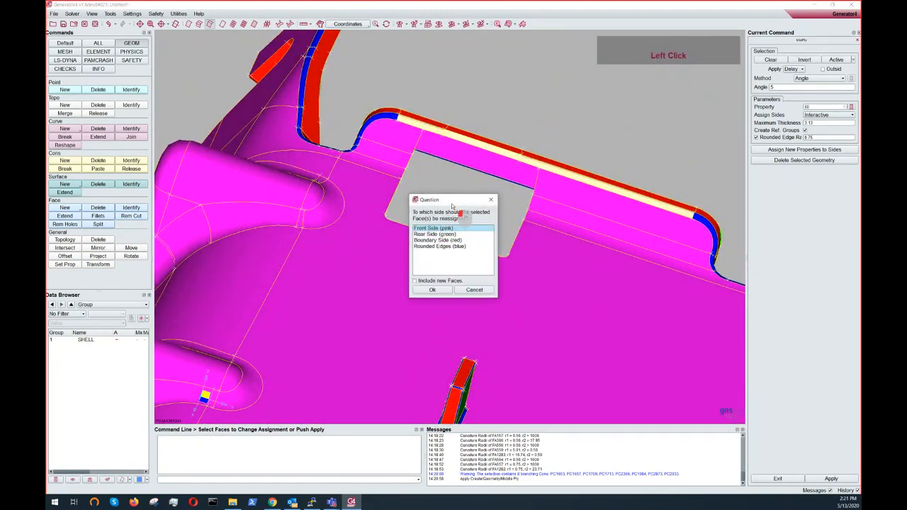
drag(451, 205, 496, 198)
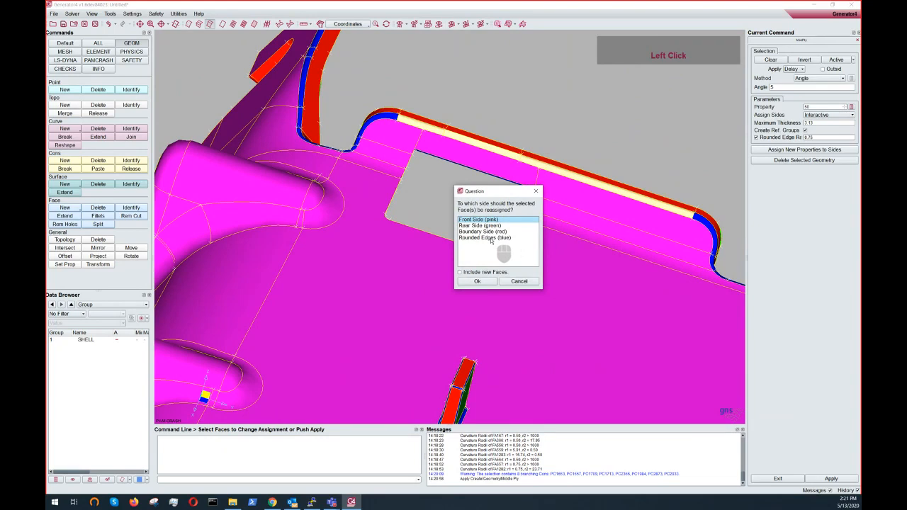
click(484, 283)
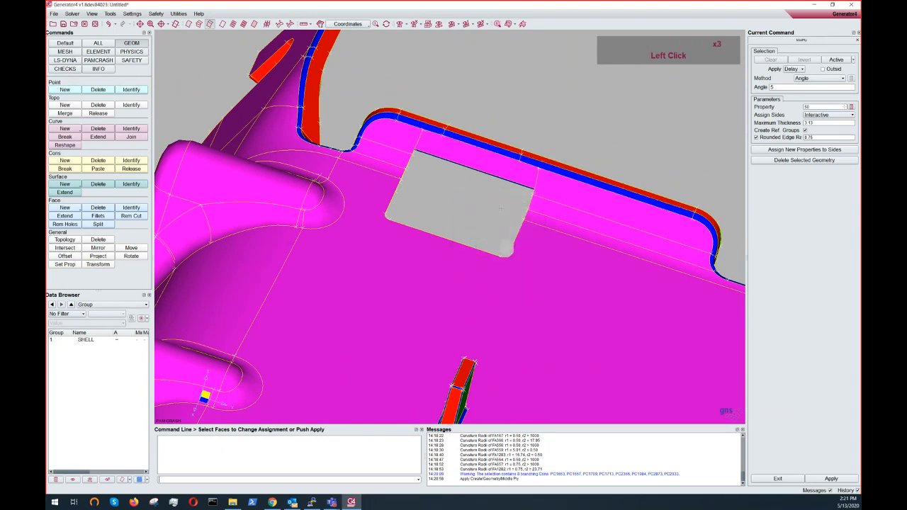
- Switch the face selection method to Direct and reassign the boss end face to Rear Side (green)
click(805, 79)
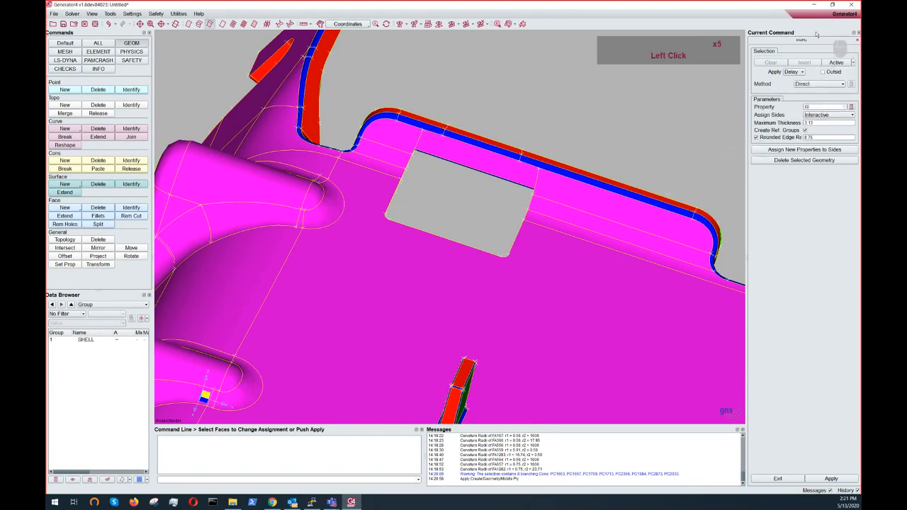
ctrl+drag(467, 200, 420, 190)
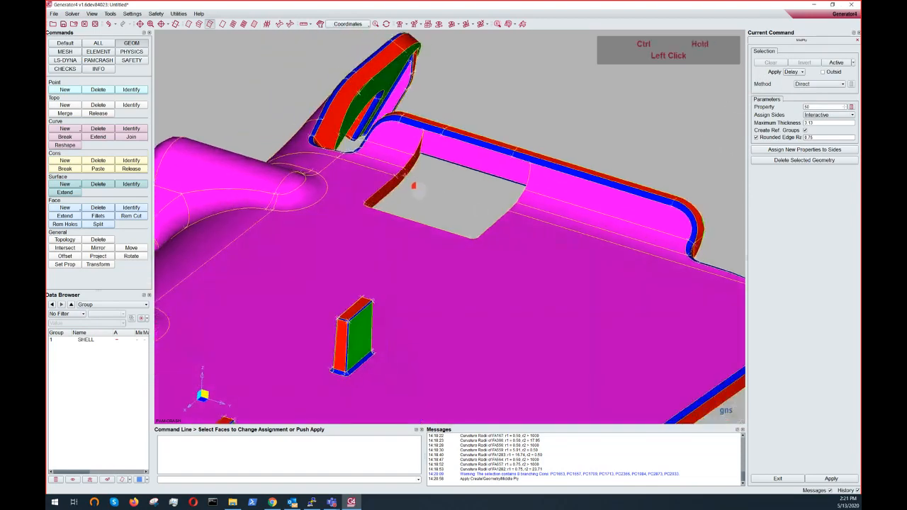
scroll(517, 153, down, 2)
ctrl+drag(505, 134, 461, 118)
scroll(480, 258, up, 3)
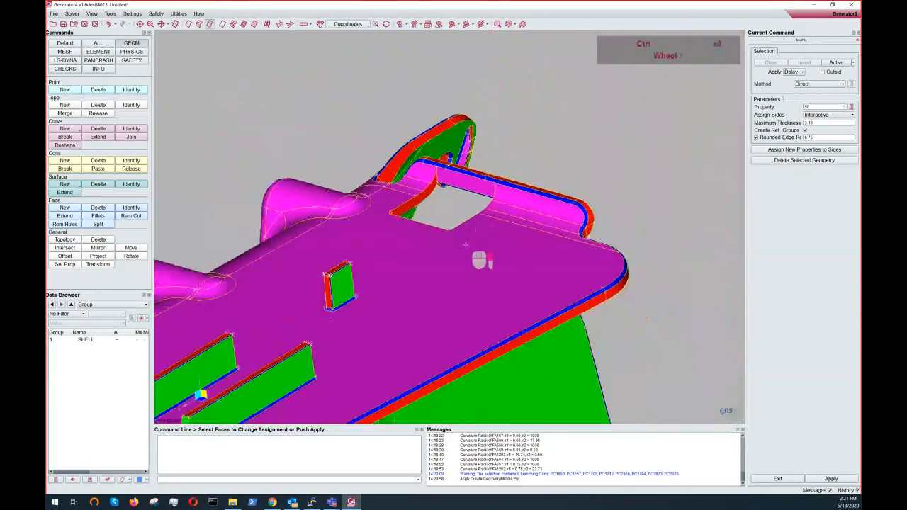
ctrl+middle_drag(480, 257, 536, 174)
ctrl+drag(524, 165, 415, 287)
ctrl+middle_drag(415, 287, 454, 331)
ctrl+drag(454, 331, 441, 265)
ctrl+middle_drag(442, 264, 494, 482)
scroll(459, 248, down, 2)
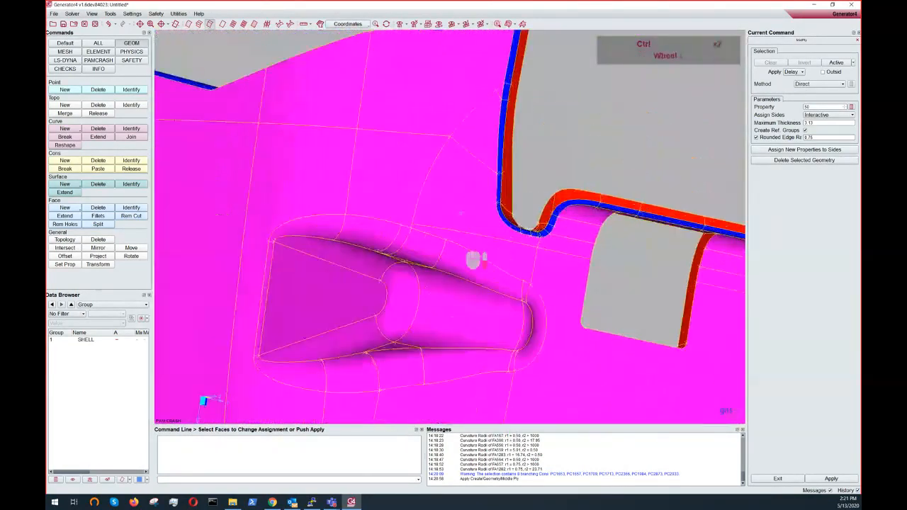
ctrl+drag(460, 248, 395, 433)
ctrl+drag(459, 178, 481, 153)
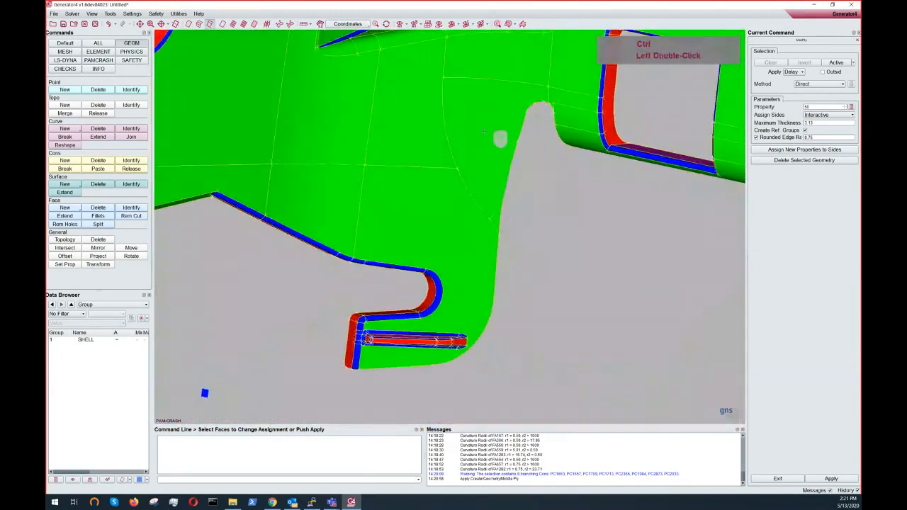
ctrl+middle_drag(481, 154, 454, 347)
ctrl+drag(454, 348, 510, 171)
scroll(504, 165, down, 3)
ctrl+middle_drag(546, 171, 409, 237)
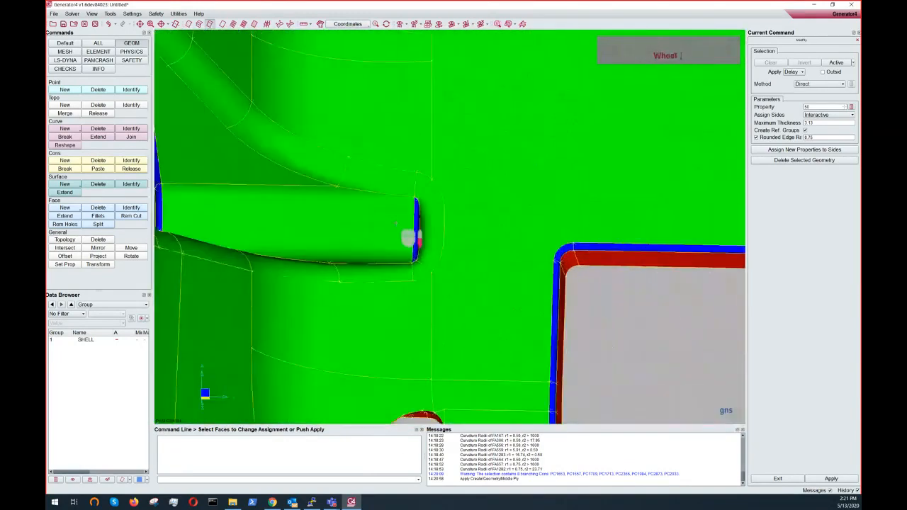
ctrl+drag(409, 237, 440, 244)
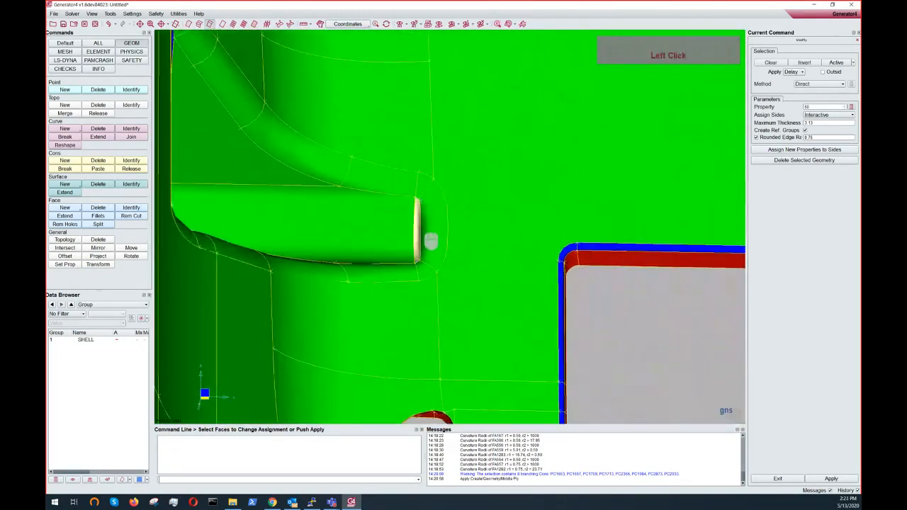
scroll(420, 225, up, 3)
ctrl+middle_drag(423, 217, 419, 350)
ctrl+middle_drag(429, 185, 415, 274)
scroll(411, 239, down, 3)
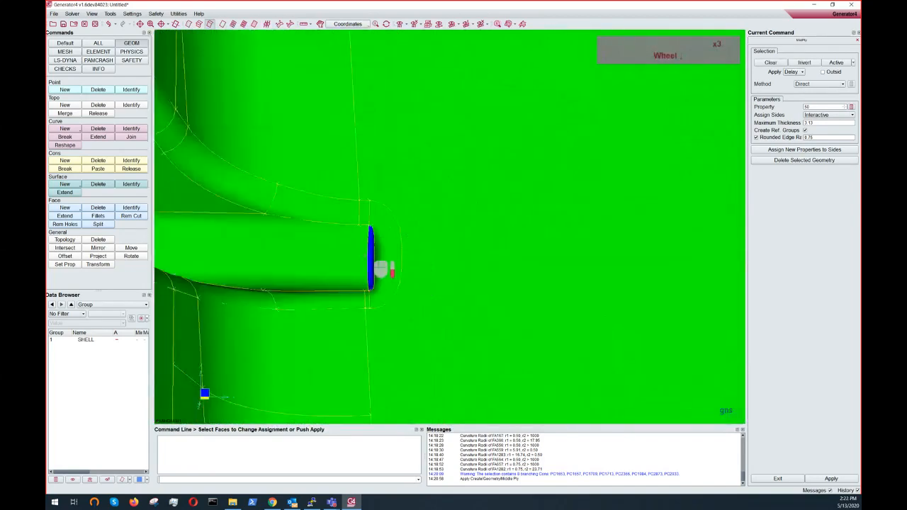
click(370, 255)
scroll(382, 242, up, 4)
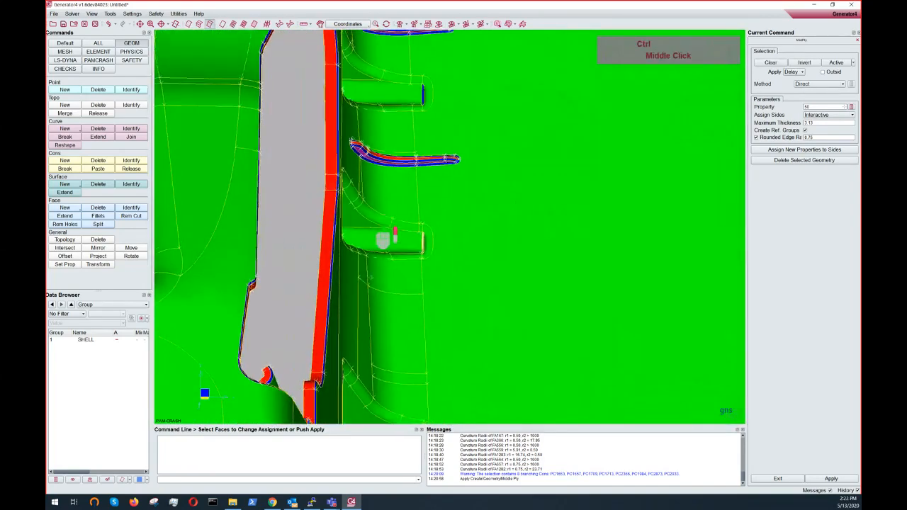
ctrl+middle_drag(383, 235, 390, 327)
scroll(391, 327, down, 3)
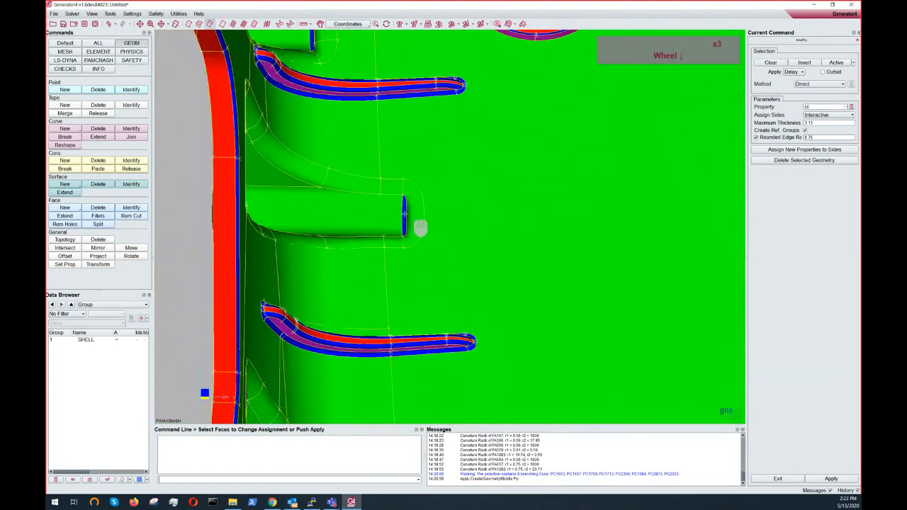
ctrl+middle_drag(405, 168, 407, 292)
ctrl+middle_drag(340, 117, 403, 170)
scroll(403, 170, down, 3)
right_click(336, 205)
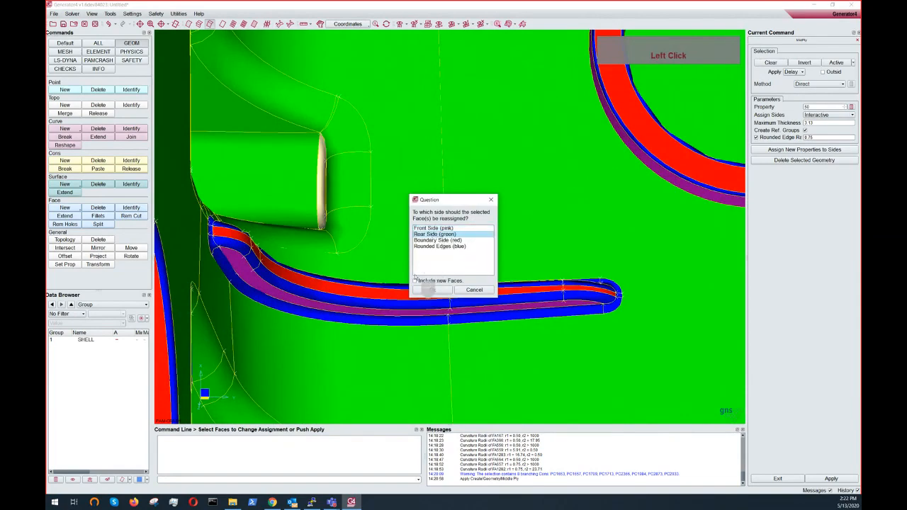
click(444, 291)
- Examine the side assignment around the ribs, bosses and openings of the part
scroll(367, 153, up, 2)
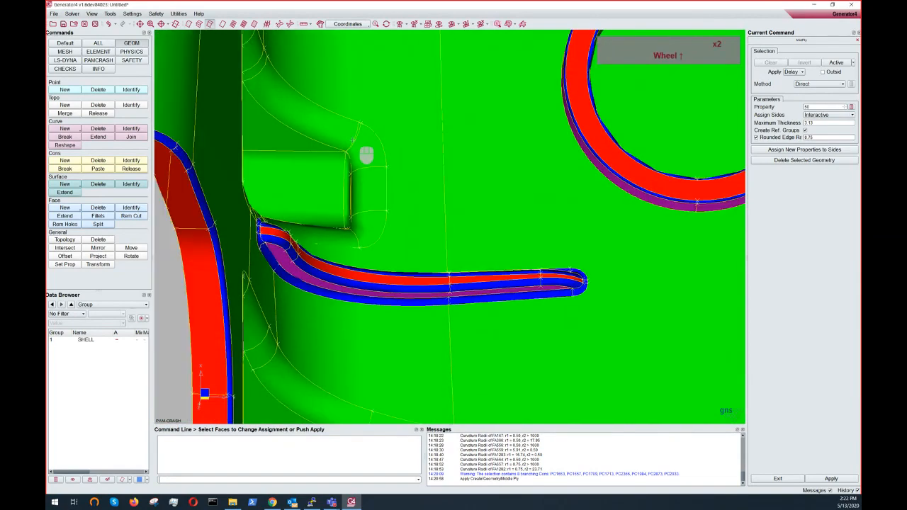
mouse_move(367, 152)
ctrl+mouse_down()
mouse_move(411, 180)
mouse_move(326, 146)
mouse_move(250, 147)
ctrl+mouse_up()
ctrl+scroll(354, 227, up, 4)
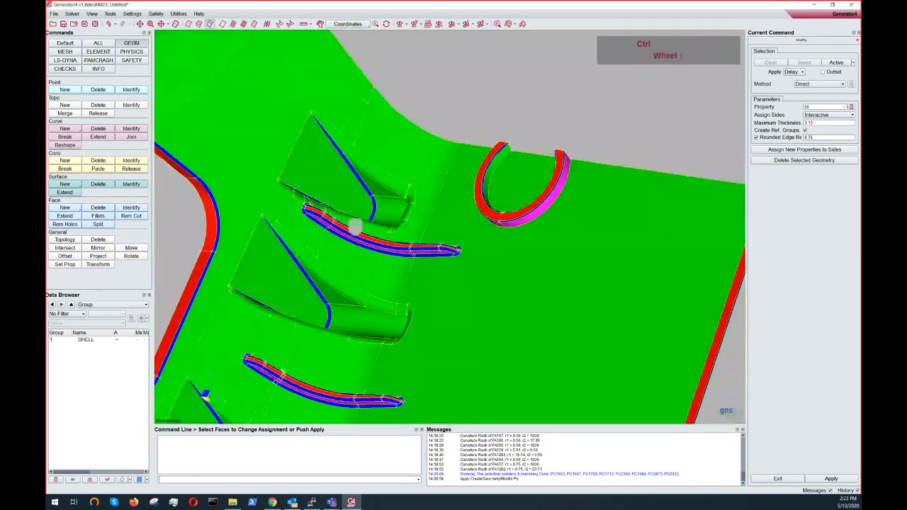
ctrl+middle_drag(354, 227, 460, 113)
ctrl+middle_drag(486, 312, 560, 86)
mouse_move(426, 277)
ctrl+mouse_down()
mouse_move(361, 199)
mouse_move(375, 121)
mouse_move(404, 78)
ctrl+mouse_up()
ctrl+middle_drag(453, 188, 455, 142)
ctrl+scroll(455, 141, up, 3)
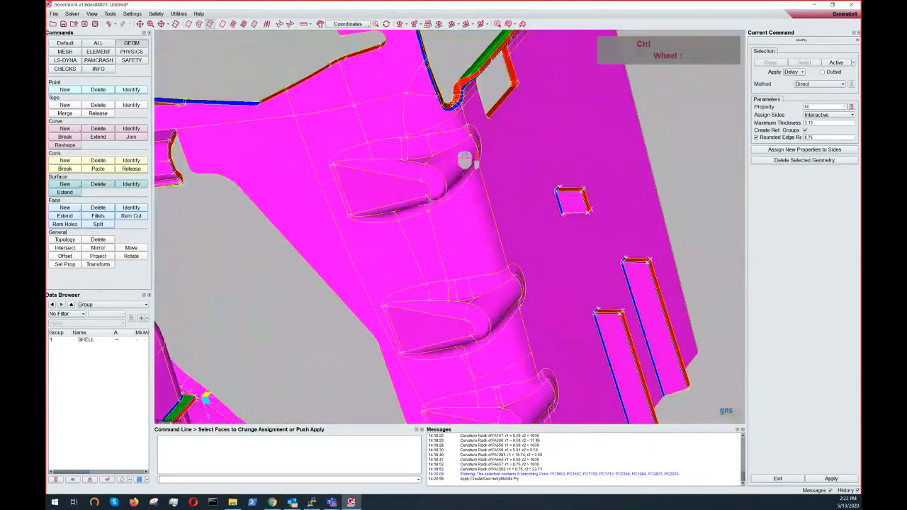
ctrl+drag(455, 141, 399, 242)
ctrl+middle_drag(400, 242, 418, 177)
ctrl+drag(418, 212, 421, 278)
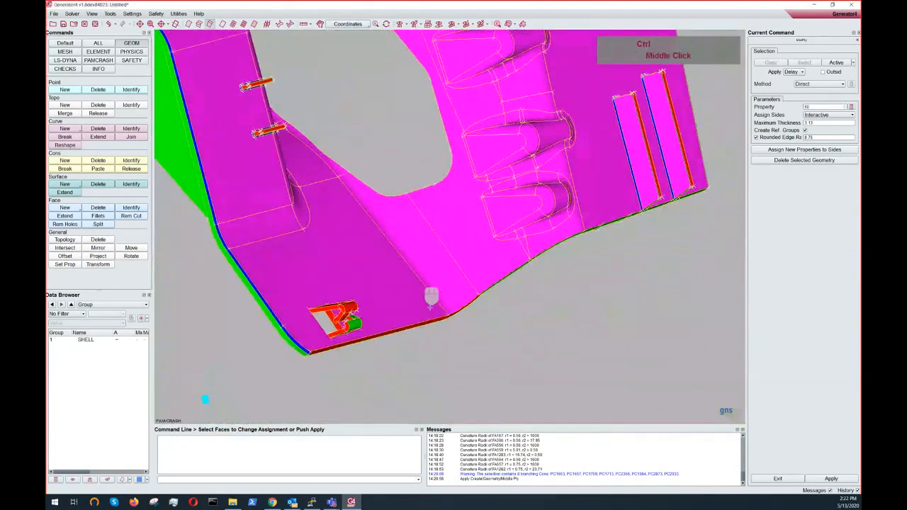
ctrl+middle_drag(421, 277, 510, 407)
ctrl+scroll(412, 256, down, 2)
ctrl+middle_drag(413, 170, 648, 257)
ctrl+right_drag(500, 157, 503, 257)
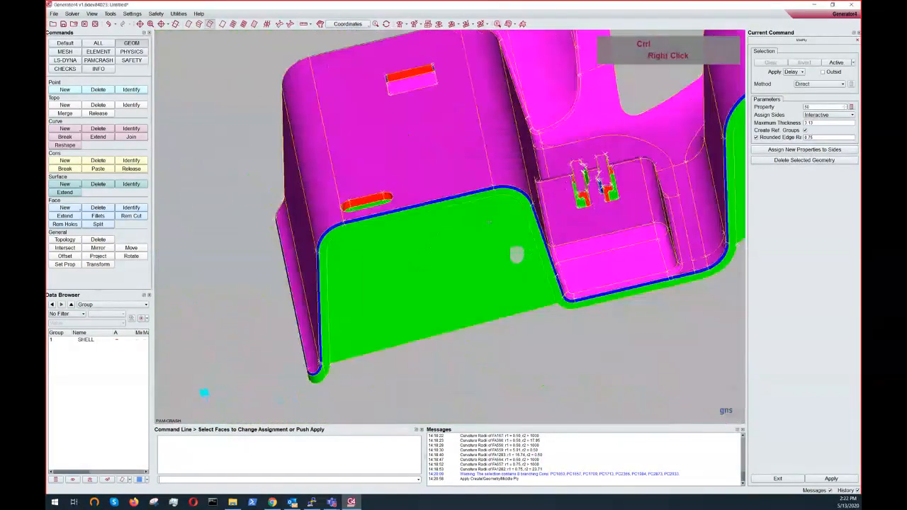
ctrl+drag(505, 261, 464, 10)
ctrl+drag(569, 290, 565, 175)
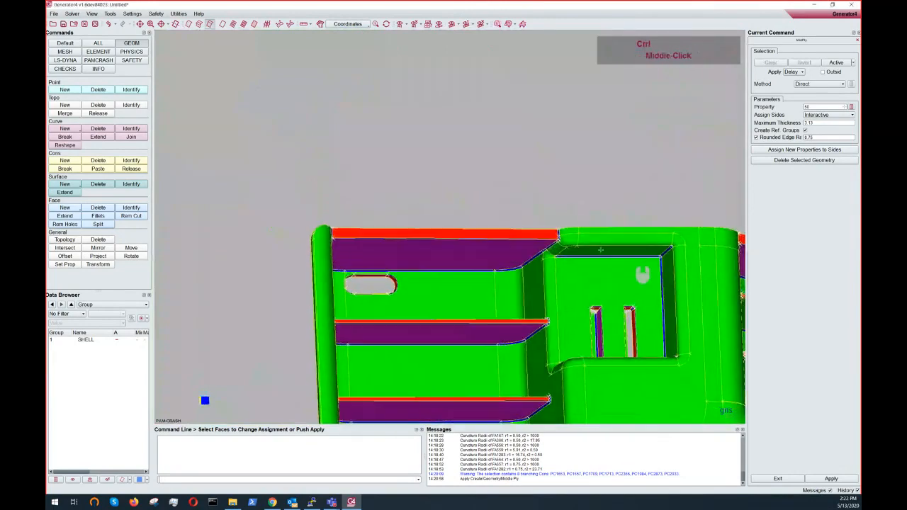
ctrl+middle_drag(632, 260, 535, 245)
scroll(569, 235, up, 6)
ctrl+drag(559, 271, 537, 255)
ctrl+middle_drag(536, 259, 330, 242)
ctrl+drag(514, 262, 389, 147)
ctrl+drag(417, 208, 368, 181)
ctrl+middle_drag(361, 164, 546, 244)
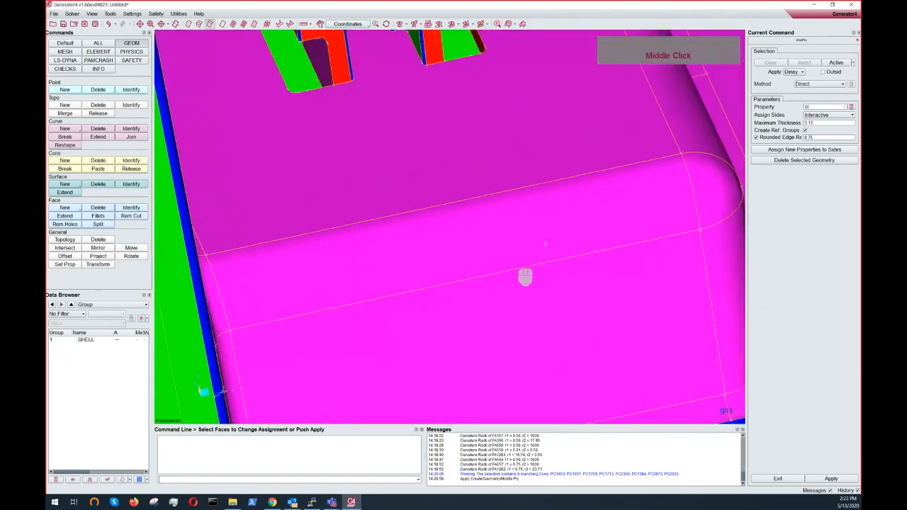
- Reassign the rim faces inside the rectangular opening to Rear Side (green)
ctrl+drag(488, 279, 482, 140)
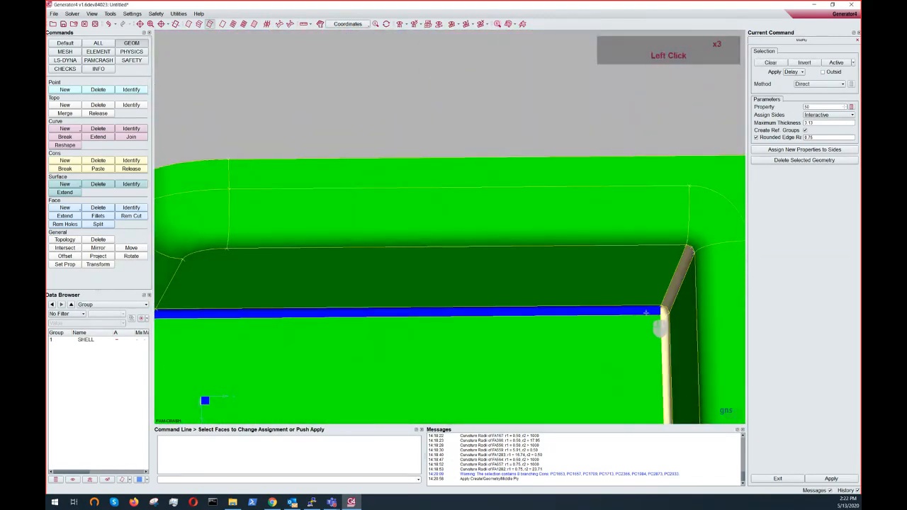
ctrl+middle_drag(613, 389, 528, 304)
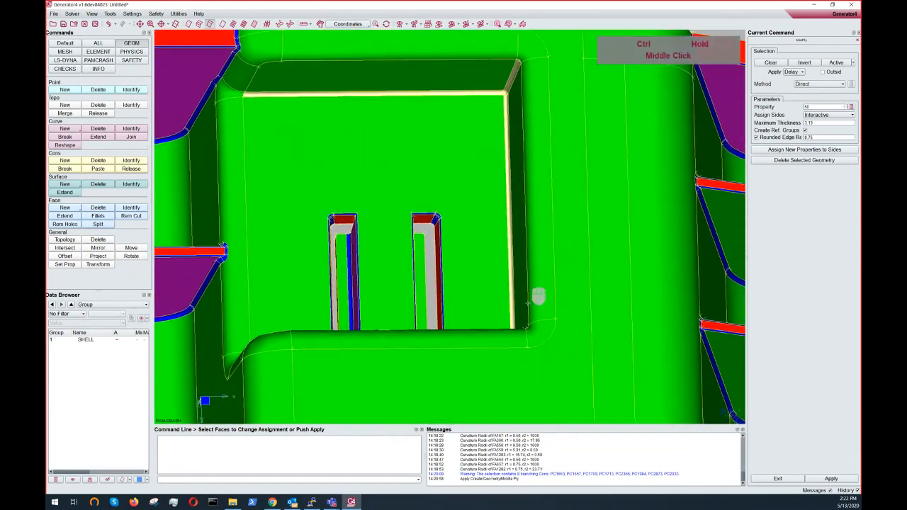
ctrl+drag(528, 303, 523, 324)
click(496, 286)
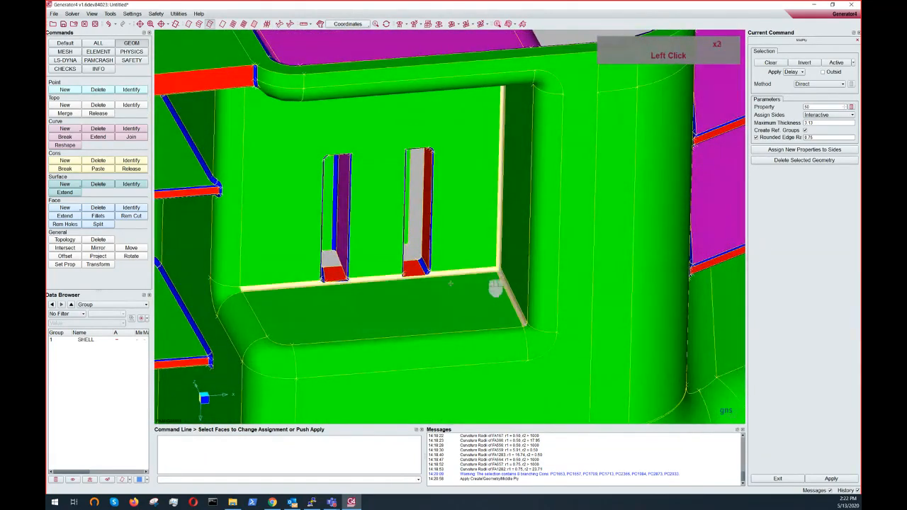
right_click(280, 290)
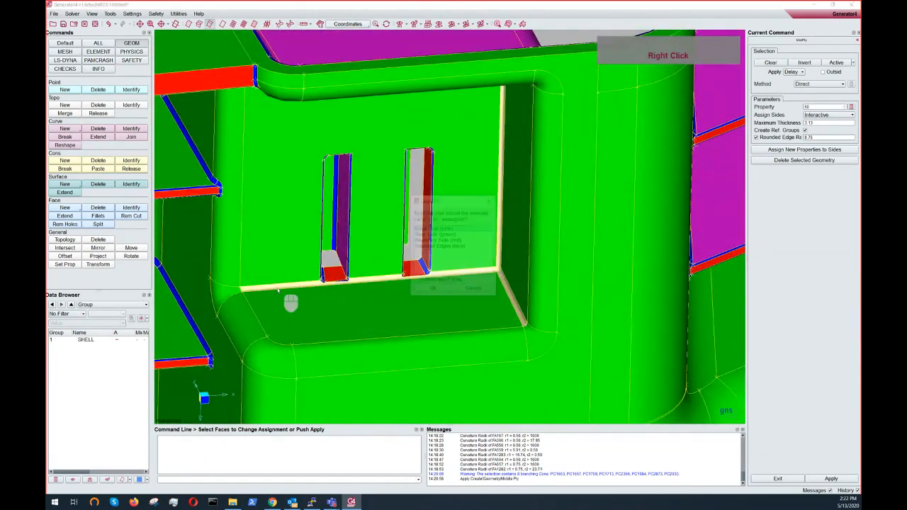
click(432, 290)
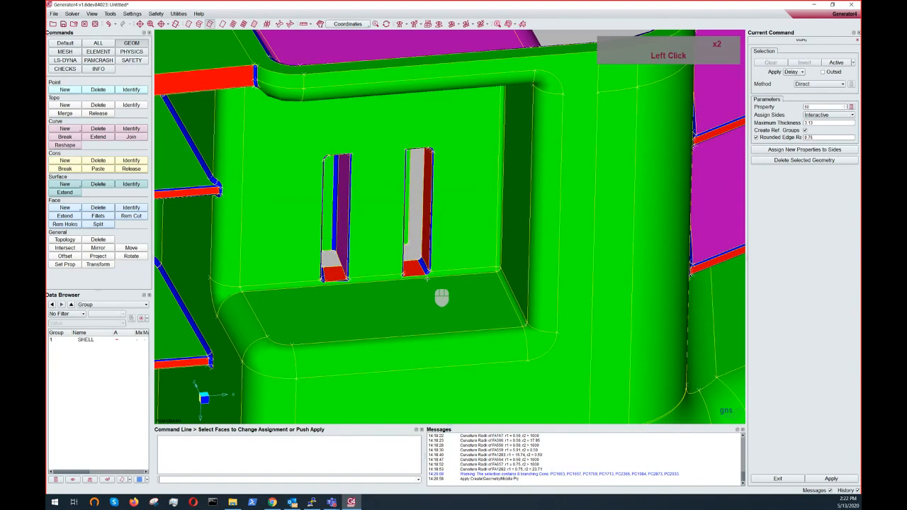
- Reassign the small face at the corner of the opening to Front Side (pink)
ctrl+drag(442, 298, 446, 198)
scroll(481, 99, down, 3)
ctrl+drag(482, 98, 434, 319)
scroll(434, 319, down, 3)
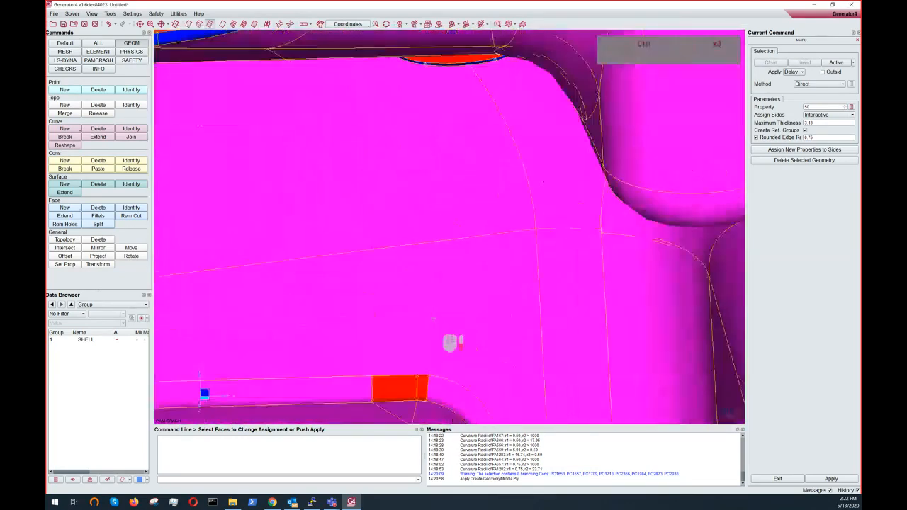
click(429, 280)
right_click(426, 287)
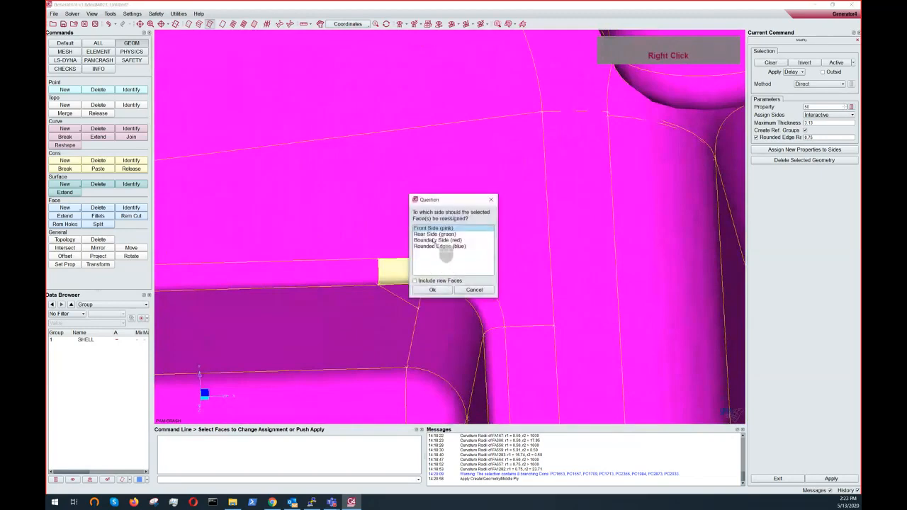
click(433, 290)
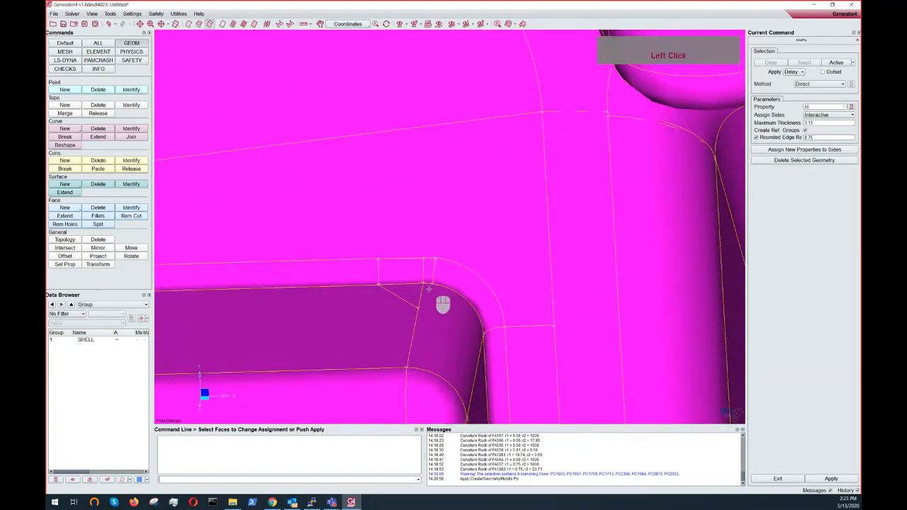
- Reassign the rim faces along the part's top edge and tabs to Boundary Side (red)
scroll(441, 305, up, 9)
ctrl+drag(433, 307, 361, 169)
ctrl+middle_click(488, 258)
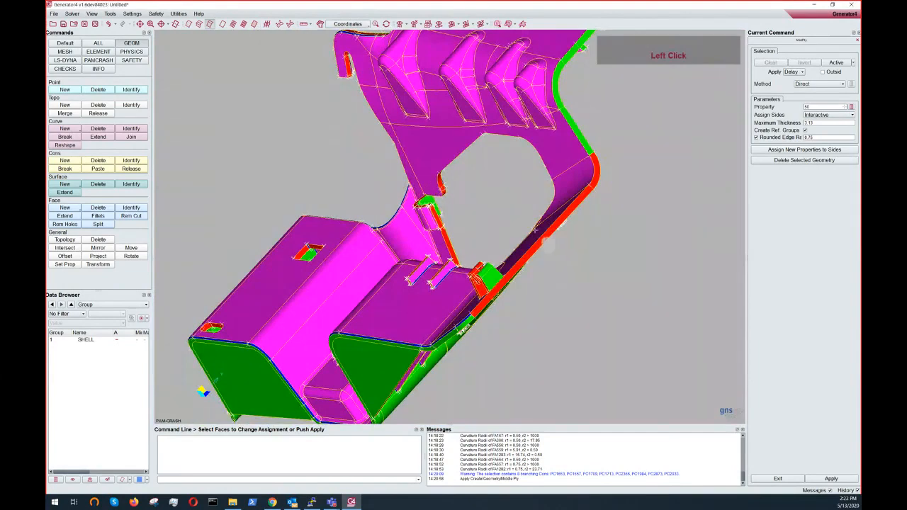
ctrl+drag(550, 241, 532, 190)
ctrl+middle_click(532, 190)
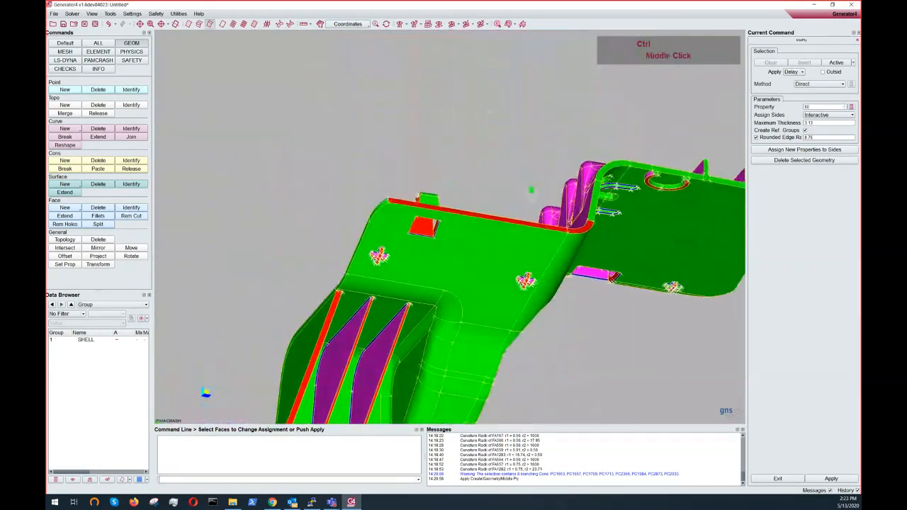
ctrl+scroll(531, 190, up, 2)
click(429, 207)
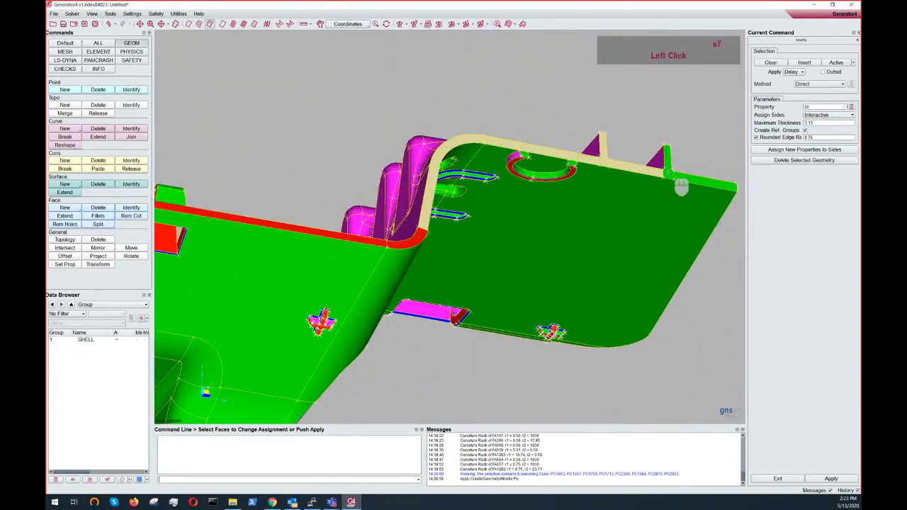
ctrl+drag(659, 172, 597, 171)
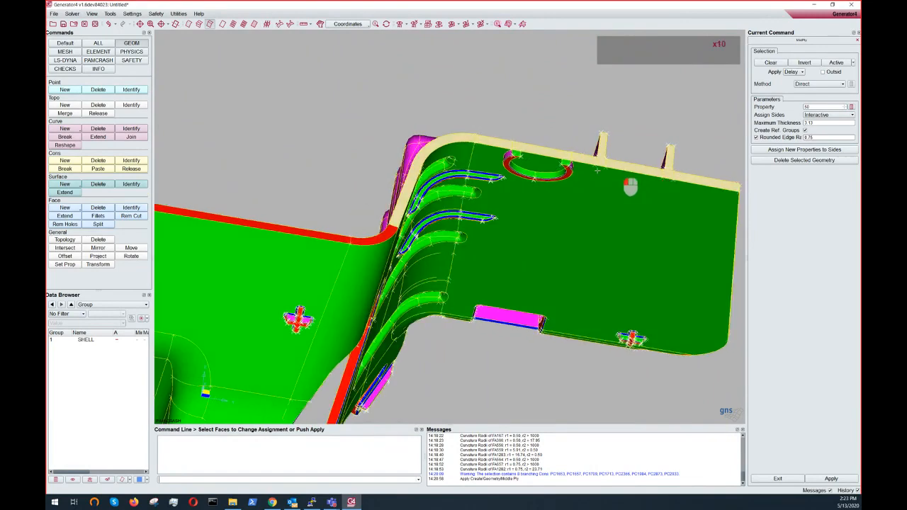
scroll(598, 170, up, 3)
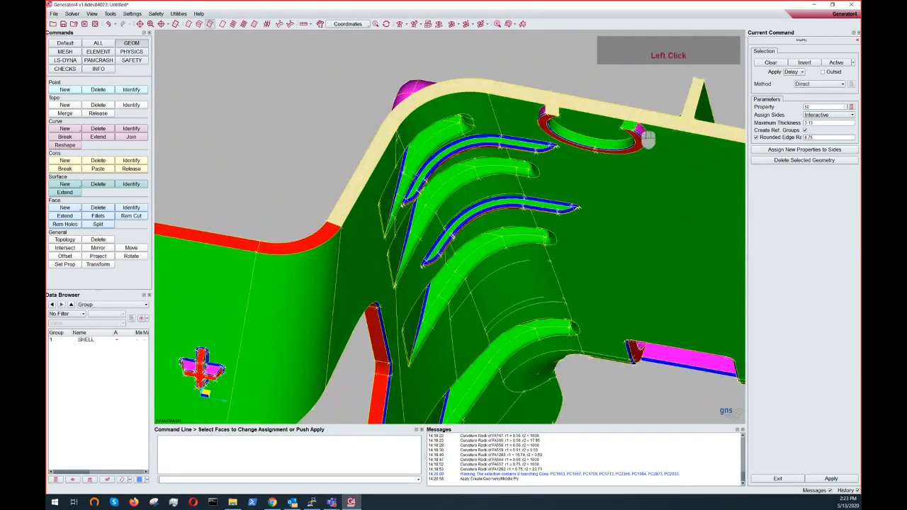
right_click(630, 126)
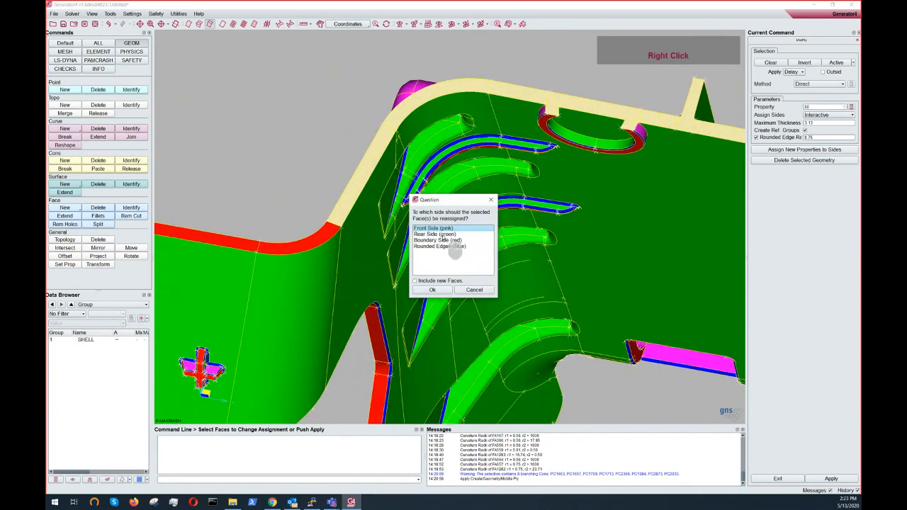
click(432, 290)
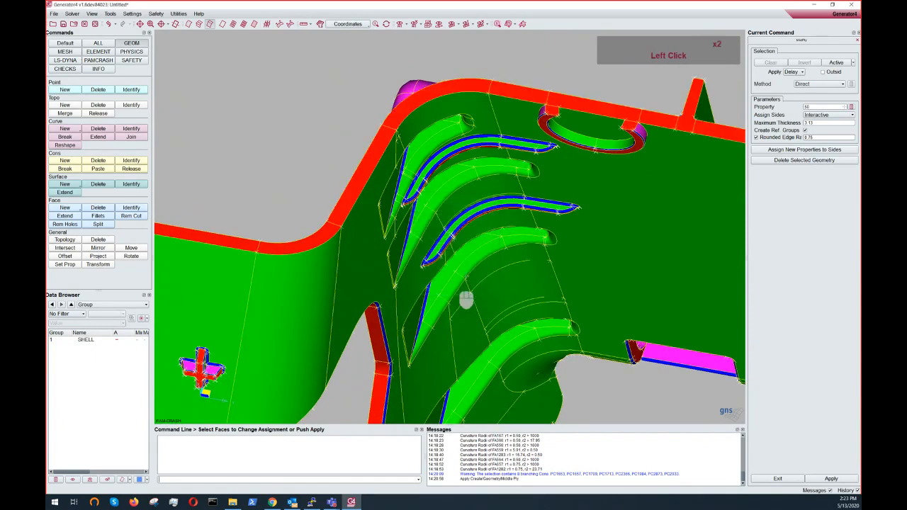
- Examine the side assignment over the rear and front of the whole part
scroll(475, 266, up, 5)
ctrl+drag(471, 256, 512, 106)
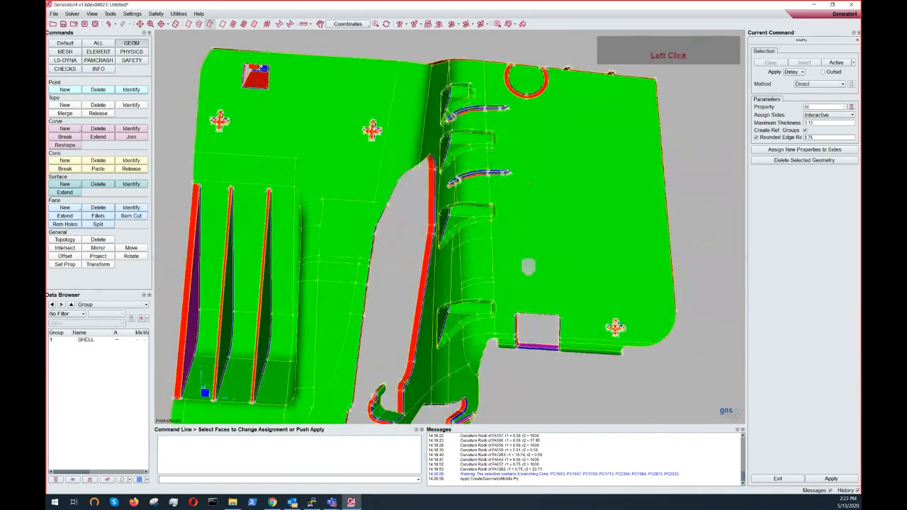
ctrl+drag(519, 283, 536, 488)
ctrl+middle_drag(489, 152, 509, 157)
ctrl+drag(456, 296, 422, 14)
ctrl+middle_drag(482, 331, 460, 187)
ctrl+drag(489, 263, 466, 206)
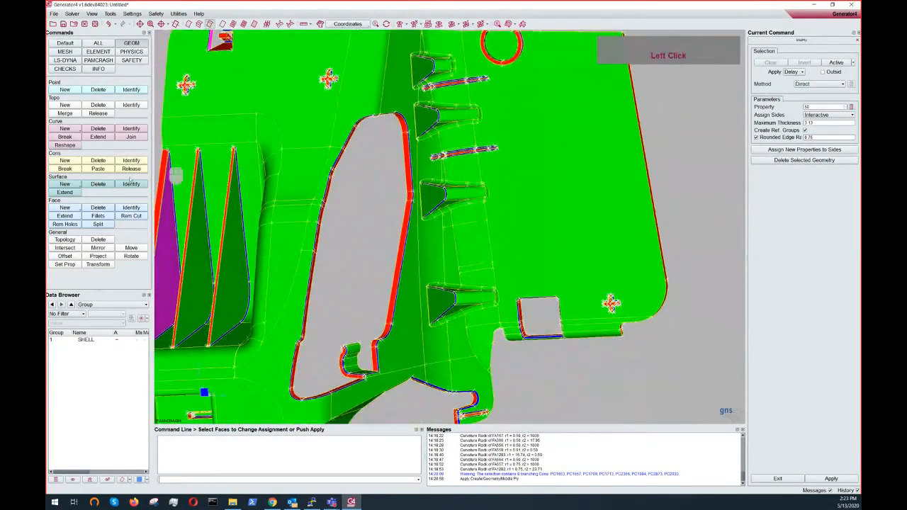
ctrl+middle_drag(266, 189, 350, 228)
ctrl+drag(376, 165, 423, 362)
scroll(395, 333, down, 4)
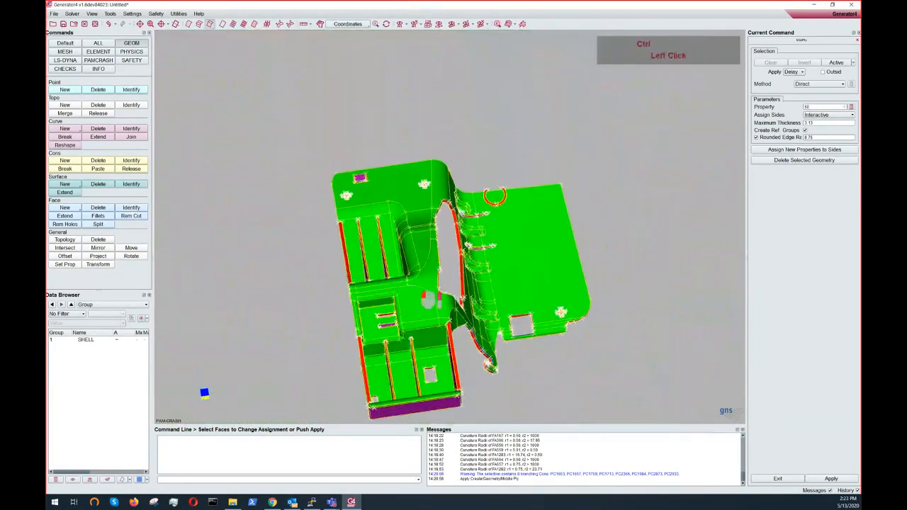
ctrl+drag(407, 234, 348, 370)
ctrl+middle_drag(336, 375, 421, 297)
ctrl+drag(437, 294, 417, 241)
ctrl+middle_drag(412, 245, 411, 258)
ctrl+drag(409, 258, 416, 287)
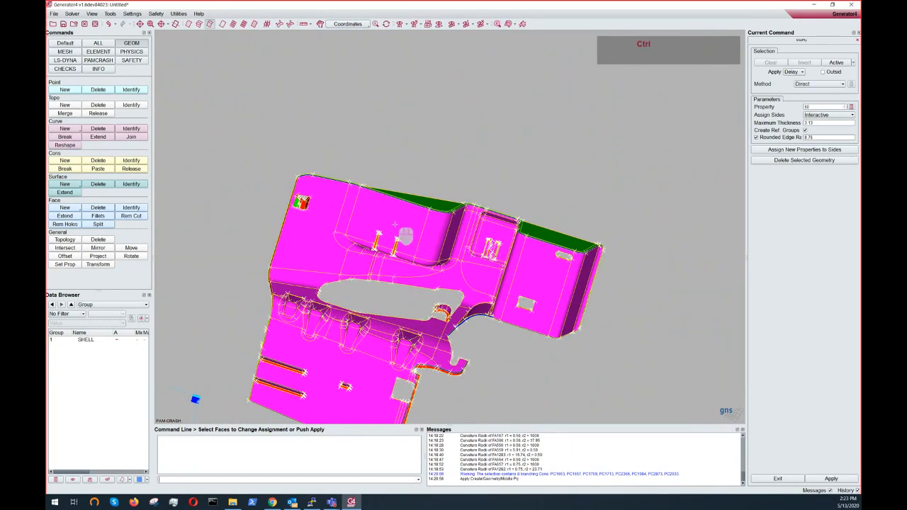
ctrl+scroll(536, 273, up, 3)
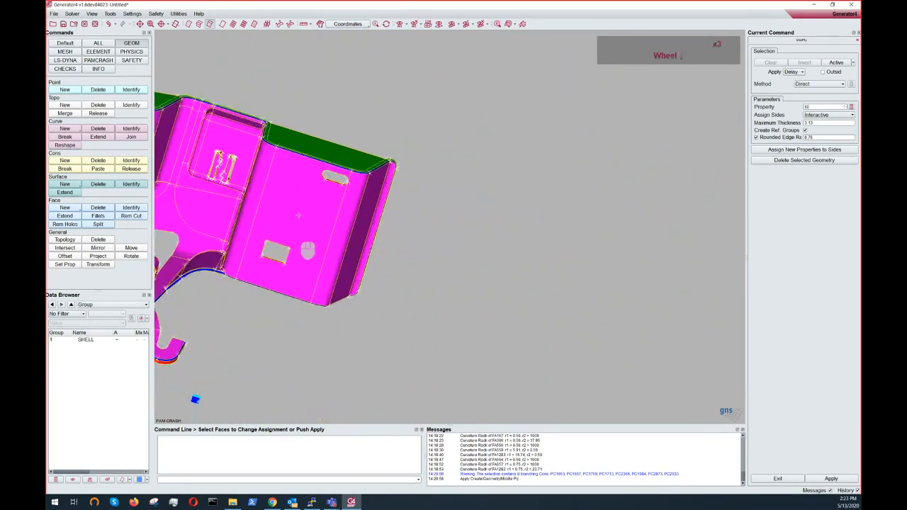
ctrl+drag(312, 190, 286, 354)
ctrl+drag(298, 254, 282, 275)
ctrl+middle_drag(301, 90, 291, 141)
scroll(291, 141, down, 1)
scroll(360, 105, up, 3)
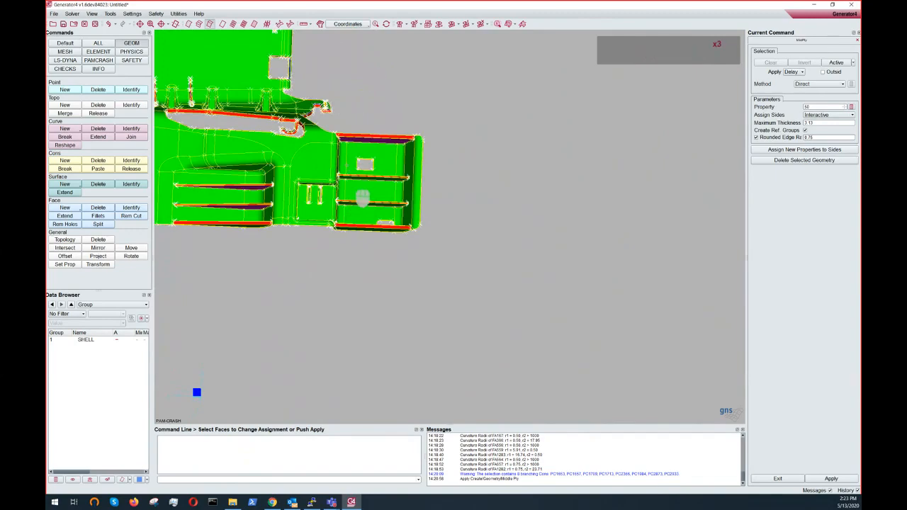
- Examine the side assignment around the ribs, openings and clip at the part's edges
ctrl+drag(363, 200, 352, 62)
ctrl+drag(361, 138, 371, 53)
ctrl+middle_drag(437, 173, 504, 168)
ctrl+drag(497, 158, 461, 348)
ctrl+drag(507, 90, 492, 133)
ctrl+right_drag(492, 133, 438, 258)
ctrl+drag(438, 258, 469, 259)
ctrl+middle_drag(469, 260, 473, 187)
ctrl+scroll(473, 187, up, 5)
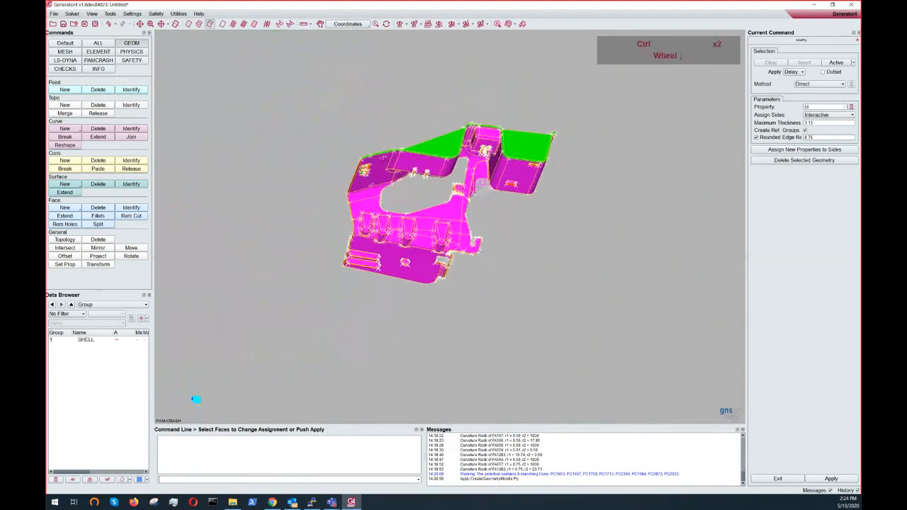
ctrl+drag(473, 187, 457, 105)
ctrl+middle_drag(456, 104, 472, 177)
ctrl+scroll(472, 177, up, 10)
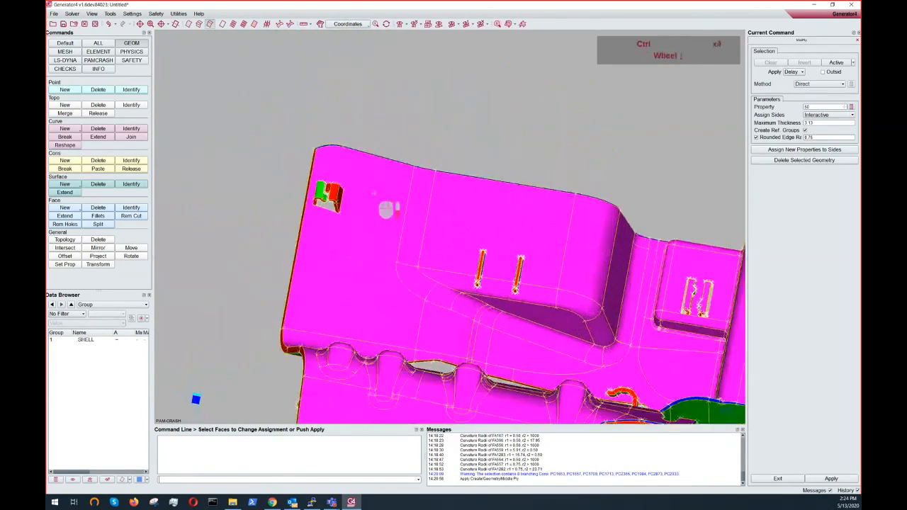
ctrl+right_drag(472, 178, 471, 322)
ctrl+middle_drag(472, 322, 457, 83)
ctrl+middle_drag(515, 349, 418, 32)
ctrl+drag(422, 263, 466, 152)
ctrl+scroll(431, 266, down, 5)
ctrl+middle_drag(431, 266, 555, 271)
ctrl+drag(555, 271, 592, 316)
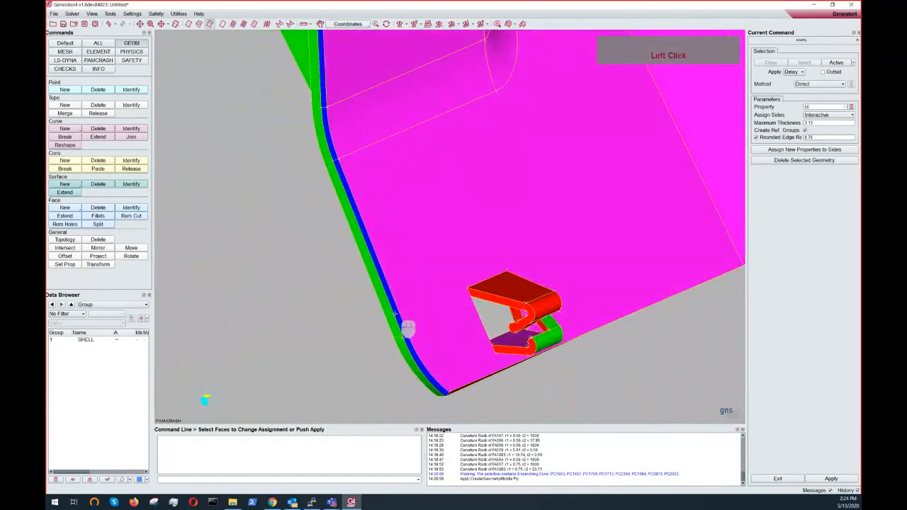
ctrl+scroll(399, 310, up, 4)
ctrl+middle_drag(487, 266, 413, 301)
ctrl+scroll(413, 301, down, 4)
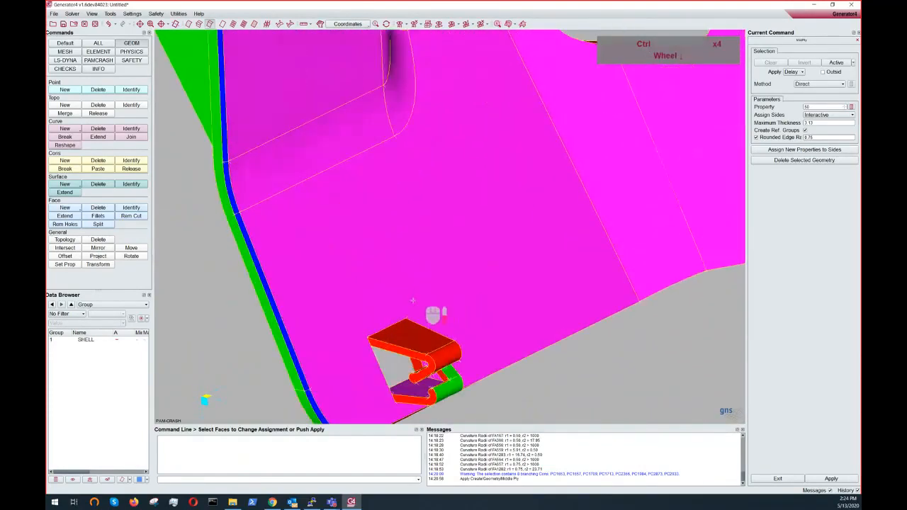
ctrl+drag(413, 300, 363, 355)
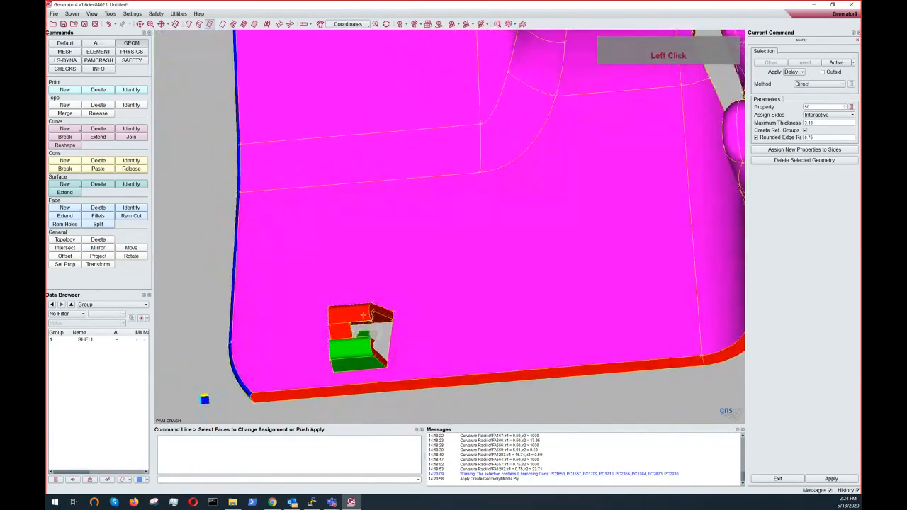
- Apply the Middle Ply command to create the mid faces
ctrl+middle_drag(363, 315, 378, 285)
ctrl+drag(383, 290, 432, 265)
ctrl+scroll(423, 282, up, 4)
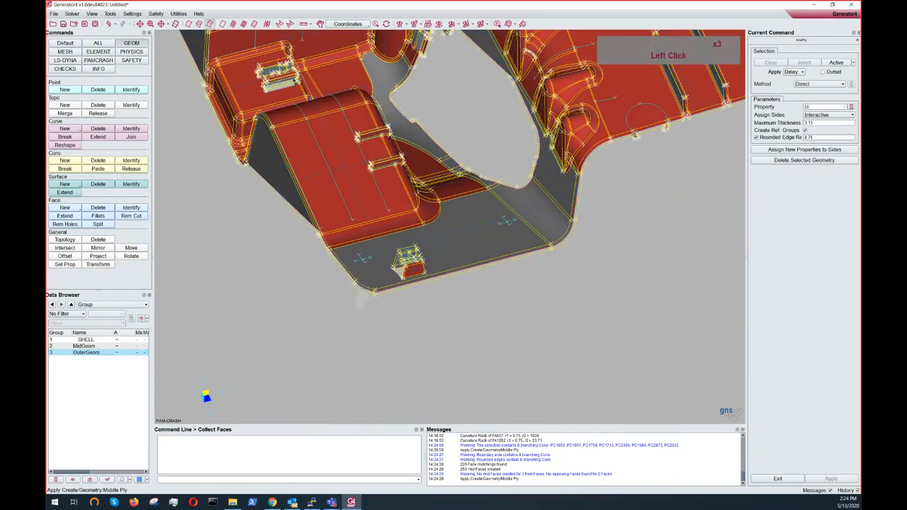
- Examine the created middle-ply faces against the outer geometry around ribs and openings
ctrl+scroll(363, 302, down, 2)
ctrl+middle_drag(372, 313, 377, 347)
ctrl+middle_drag(403, 207, 413, 226)
ctrl+scroll(355, 241, up, 2)
ctrl+middle_drag(324, 244, 573, 301)
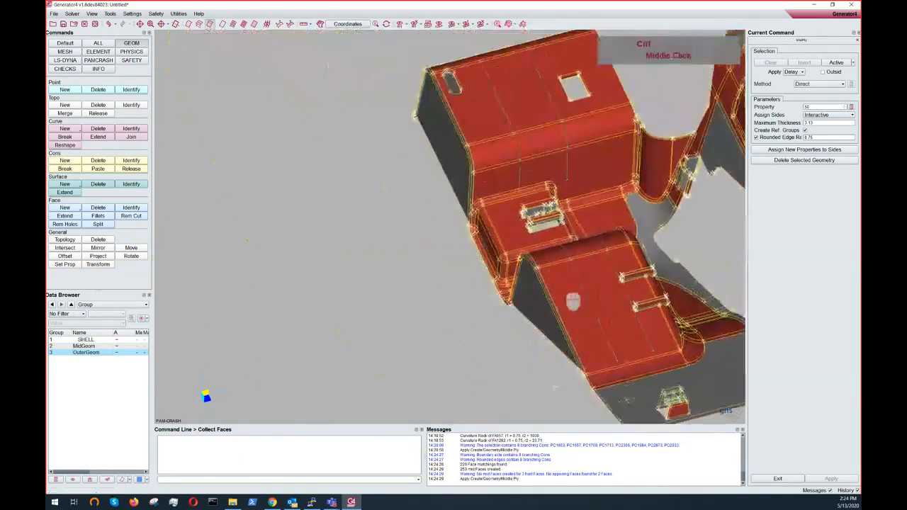
ctrl+scroll(573, 302, up, 7)
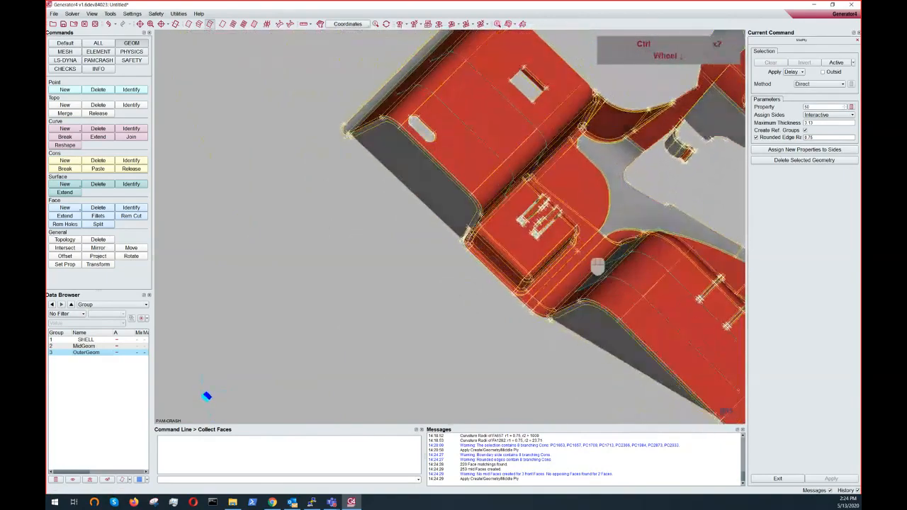
ctrl+middle_drag(584, 253, 401, 303)
ctrl+scroll(401, 303, down, 3)
ctrl+drag(401, 303, 412, 258)
ctrl+middle_drag(589, 268, 462, 296)
ctrl+scroll(462, 296, down, 3)
ctrl+right_drag(462, 296, 434, 375)
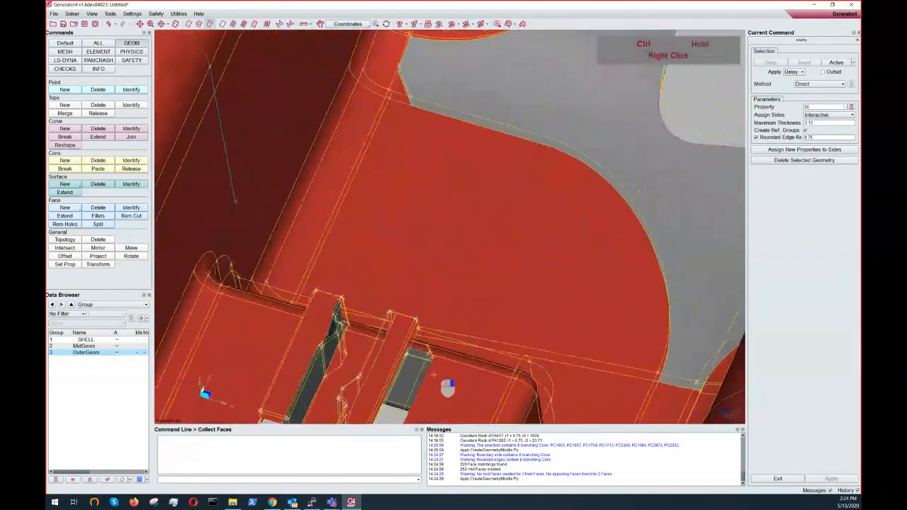
ctrl+middle_drag(434, 375, 447, 252)
ctrl+scroll(447, 253, up, 3)
ctrl+drag(448, 254, 381, 271)
ctrl+middle_drag(358, 281, 338, 228)
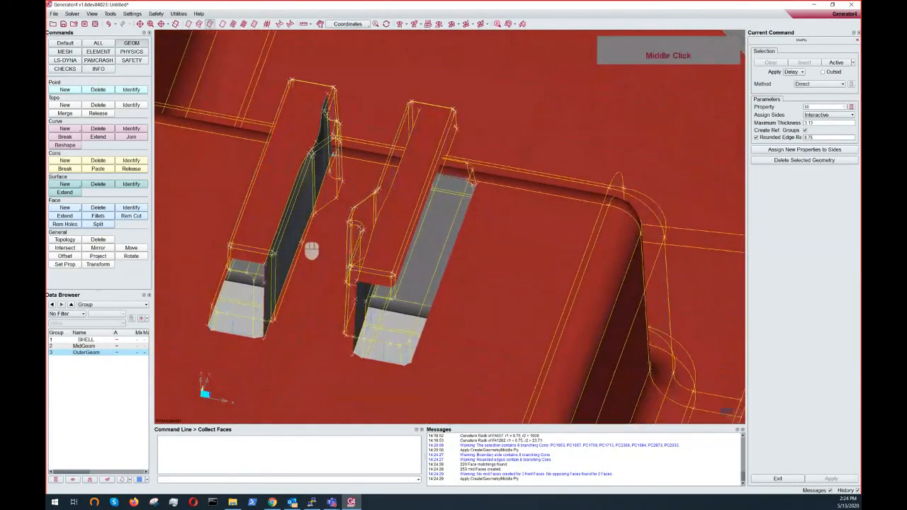
scroll(305, 239, down, 4)
ctrl+middle_drag(341, 156, 418, 312)
scroll(410, 182, down, 4)
ctrl+middle_drag(404, 184, 298, 270)
ctrl+middle_drag(390, 215, 336, 345)
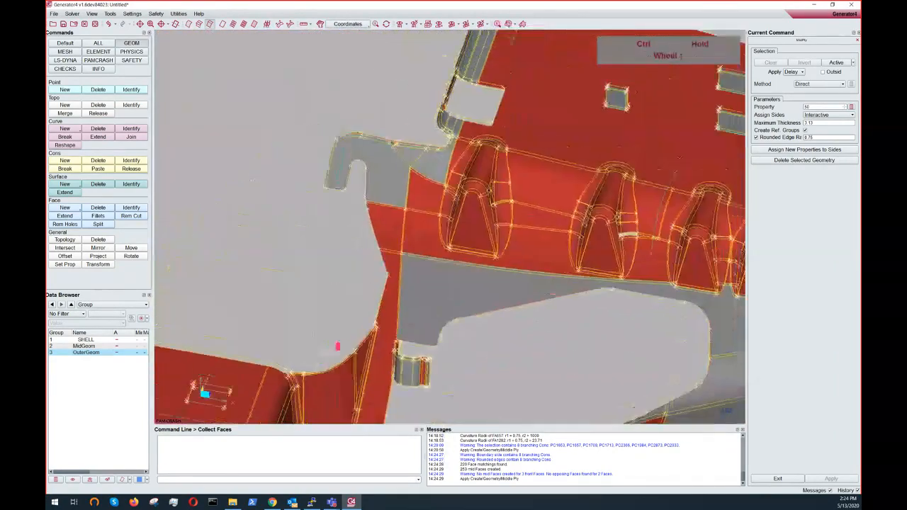
ctrl+drag(336, 345, 493, 222)
ctrl+middle_drag(481, 211, 252, 284)
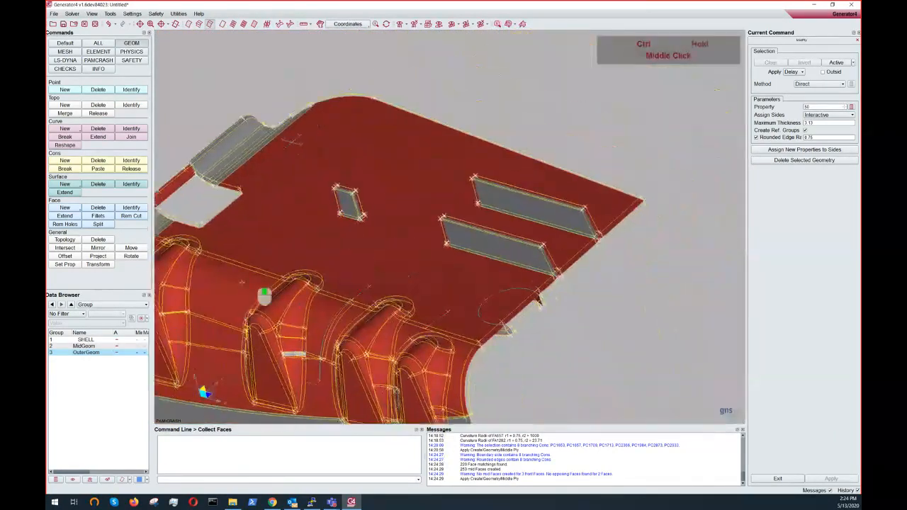
ctrl+right_drag(251, 285, 488, 241)
ctrl+middle_drag(489, 241, 449, 208)
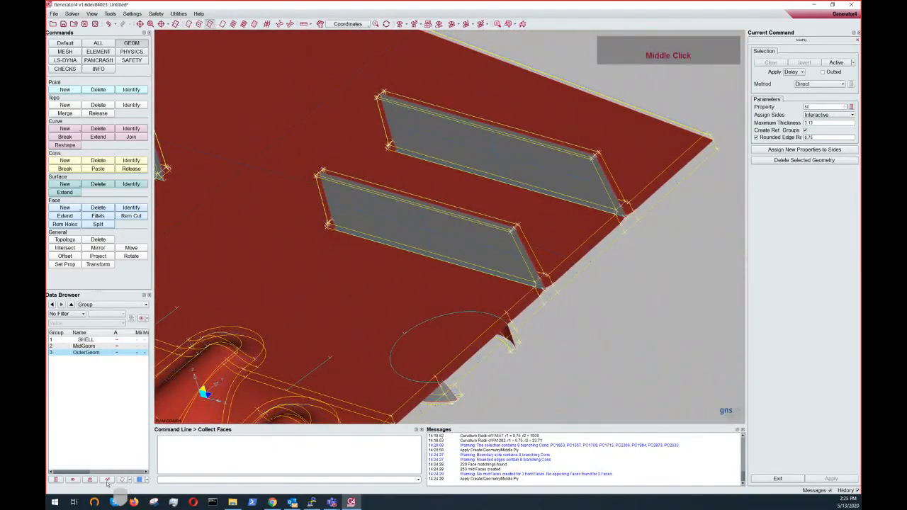
- Hide the OuterGeom group and examine the middle-ply faces on their own
click(107, 482)
ctrl+scroll(449, 230, up, 5)
ctrl+right_drag(448, 230, 449, 179)
ctrl+scroll(449, 180, down, 3)
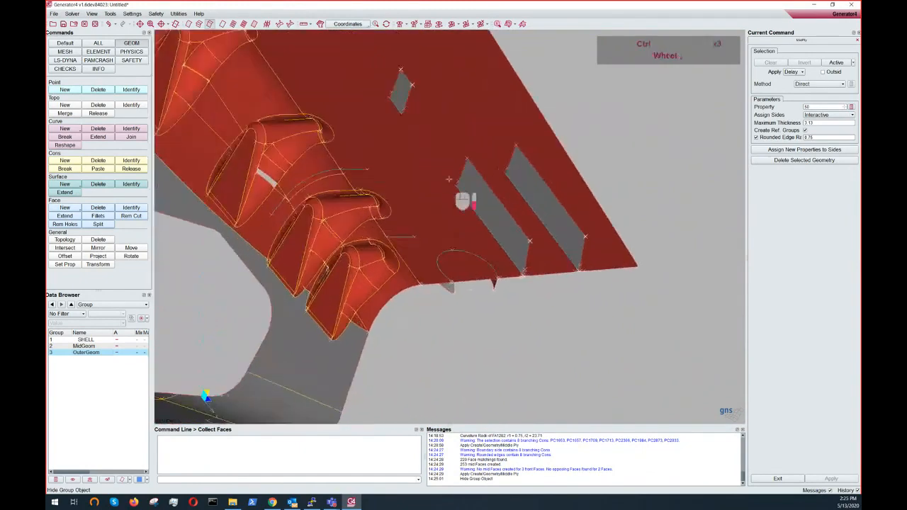
ctrl+scroll(449, 179, down, 3)
ctrl+middle_drag(449, 180, 529, 346)
ctrl+drag(471, 172, 358, 139)
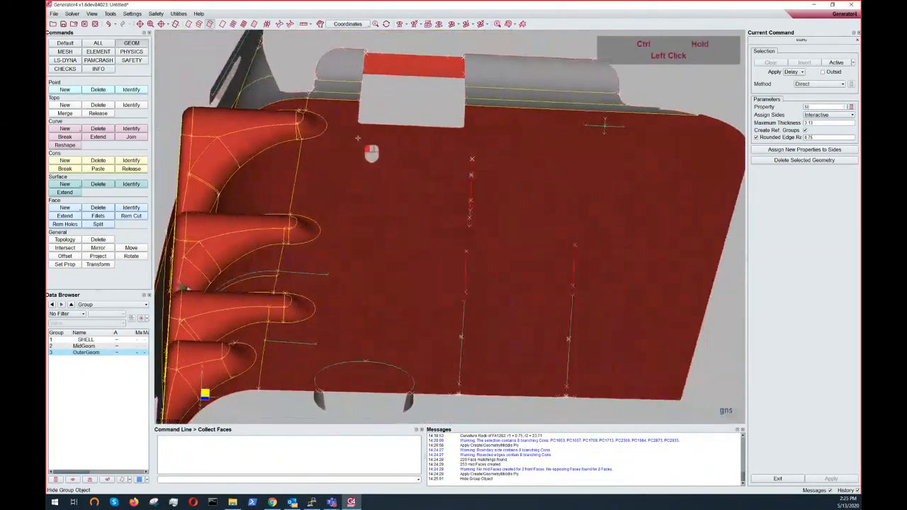
ctrl+scroll(519, 183, up, 3)
ctrl+drag(518, 184, 511, 113)
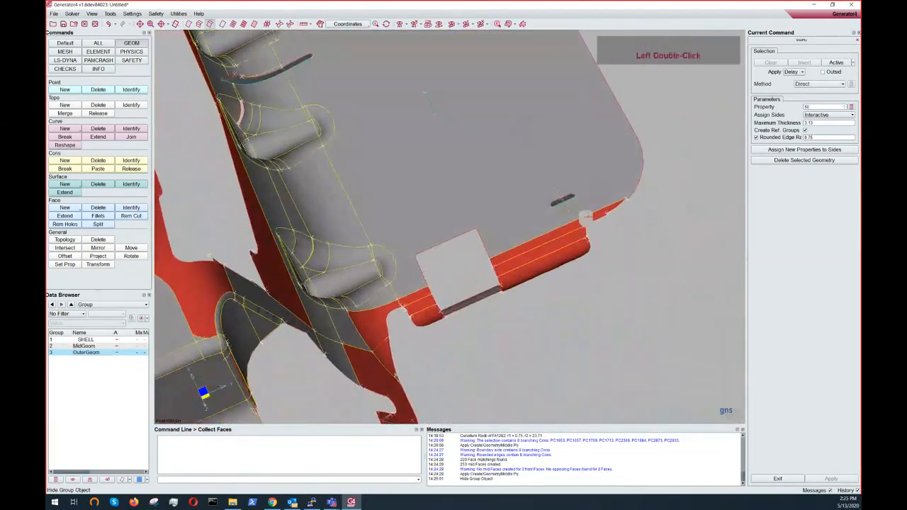
ctrl+drag(548, 190, 428, 201)
ctrl+middle_drag(469, 215, 427, 356)
ctrl+drag(425, 358, 590, 406)
ctrl+scroll(434, 304, up, 2)
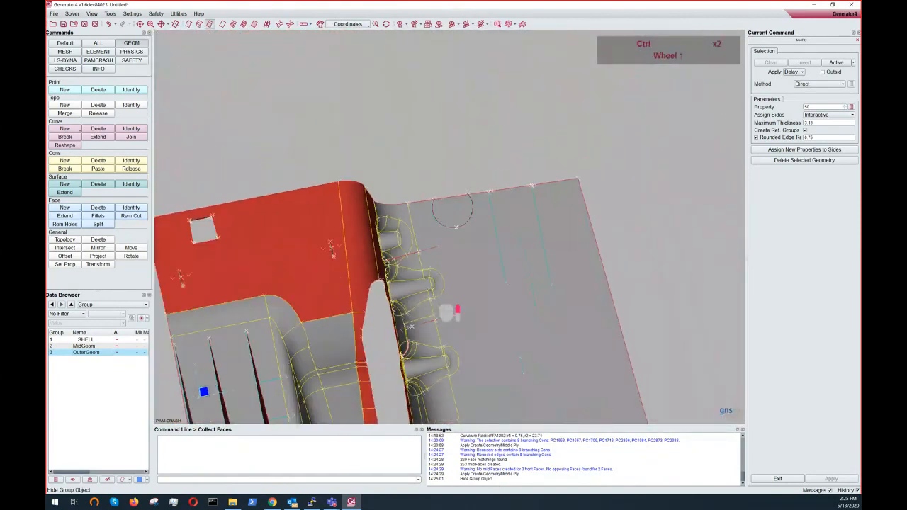
ctrl+middle_drag(434, 303, 488, 241)
ctrl+drag(488, 243, 441, 217)
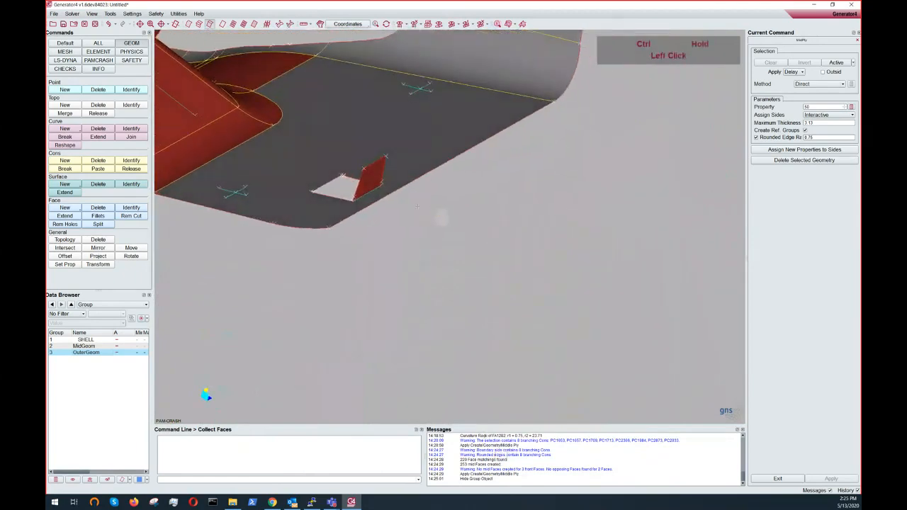
- Show the OuterGeom group again
click(74, 481)
ctrl+drag(367, 182, 360, 205)
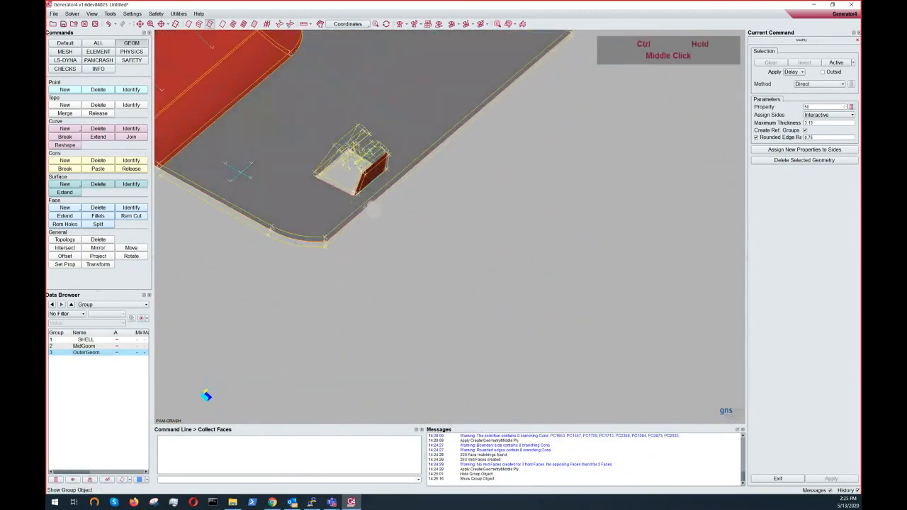
- Examine the middle-ply faces around the clip opening from several angles
scroll(454, 310, up, 4)
ctrl+middle_drag(361, 198, 434, 229)
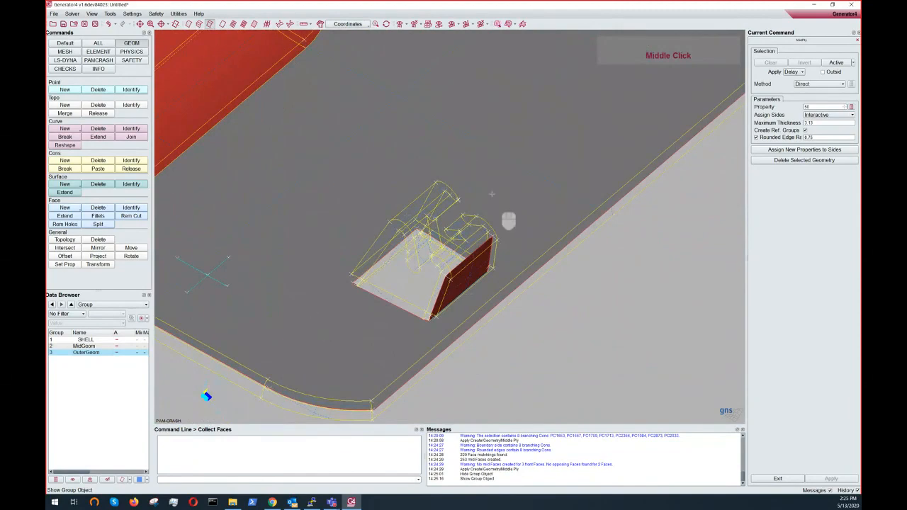
ctrl+drag(425, 256, 493, 268)
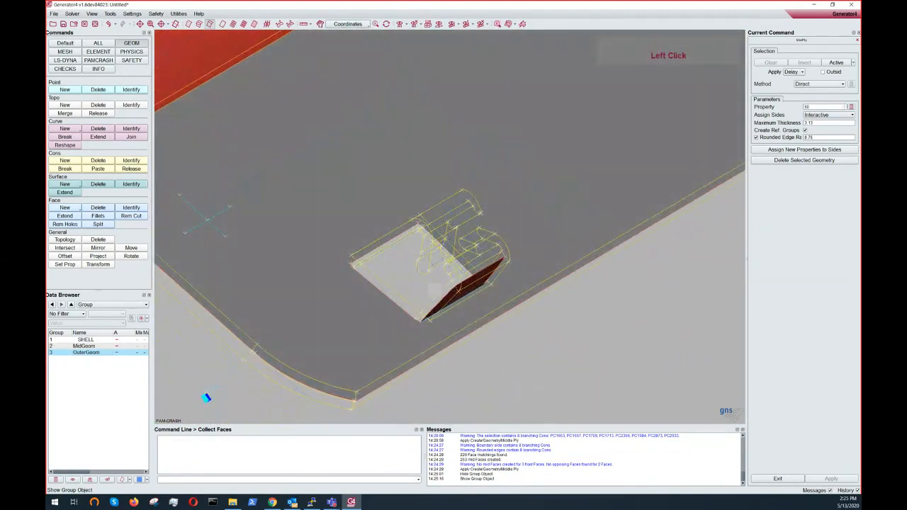
ctrl+double_click(423, 269)
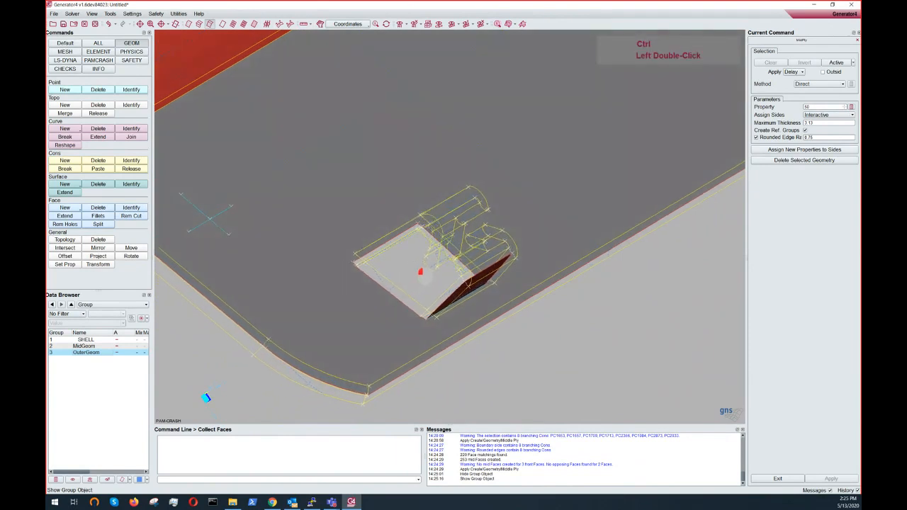
middle_click(458, 252)
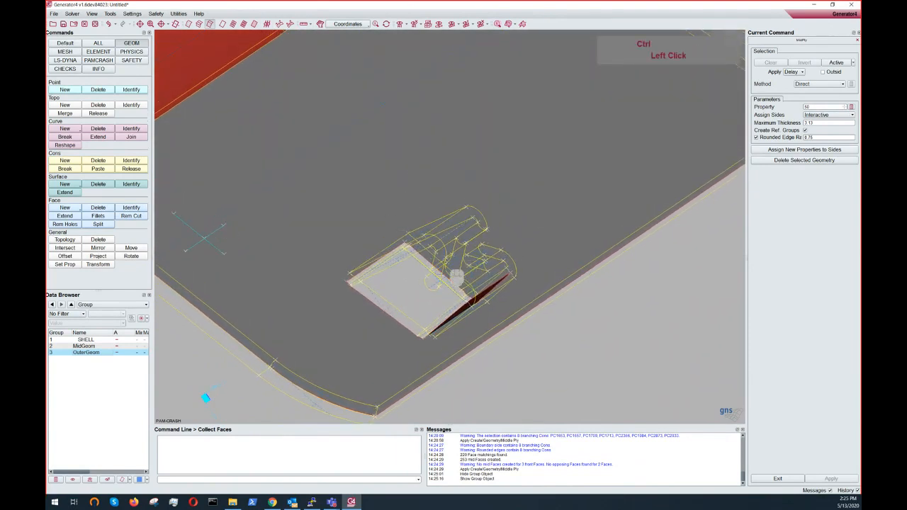
ctrl+drag(457, 276, 436, 188)
ctrl+right_drag(441, 308, 433, 392)
ctrl+middle_drag(489, 251, 475, 274)
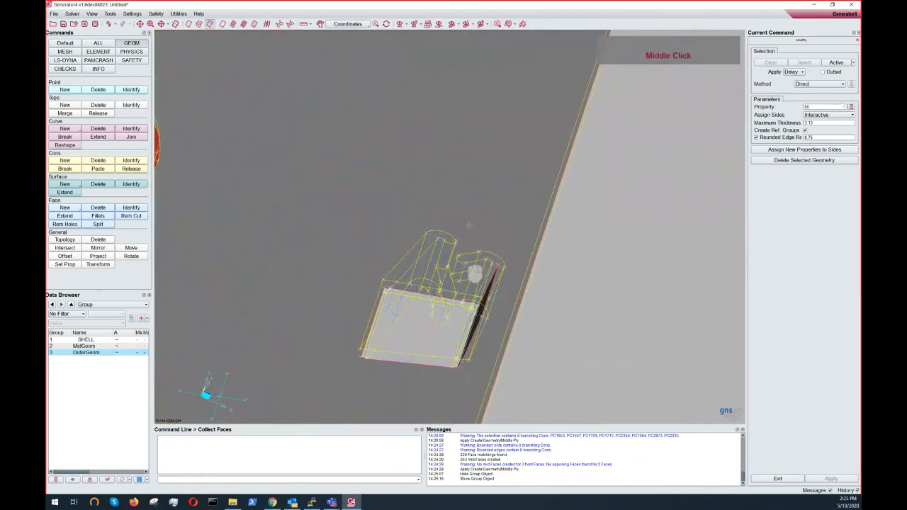
ctrl+drag(459, 273, 465, 251)
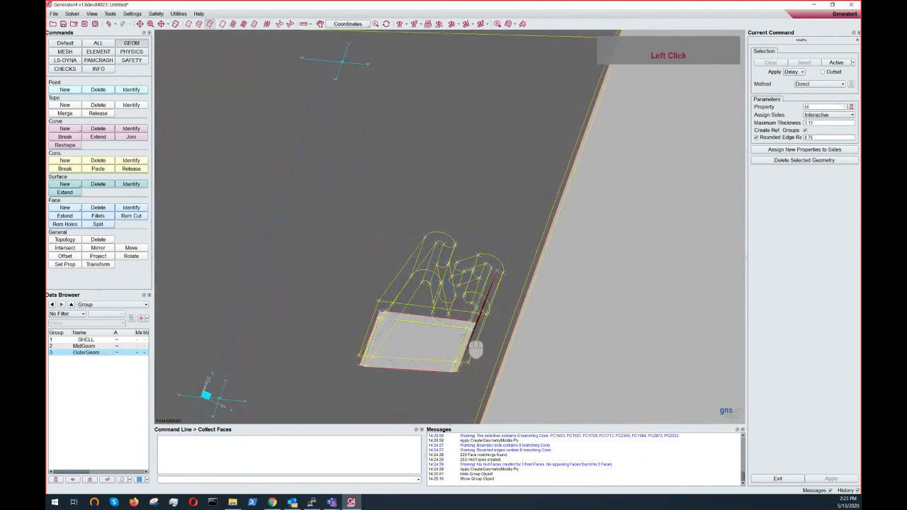
ctrl+middle_drag(459, 282, 468, 222)
mouse_move(470, 228)
ctrl+mouse_down()
mouse_move(550, 231)
mouse_move(503, 205)
mouse_move(466, 233)
ctrl+mouse_up()
ctrl+double_click(460, 254)
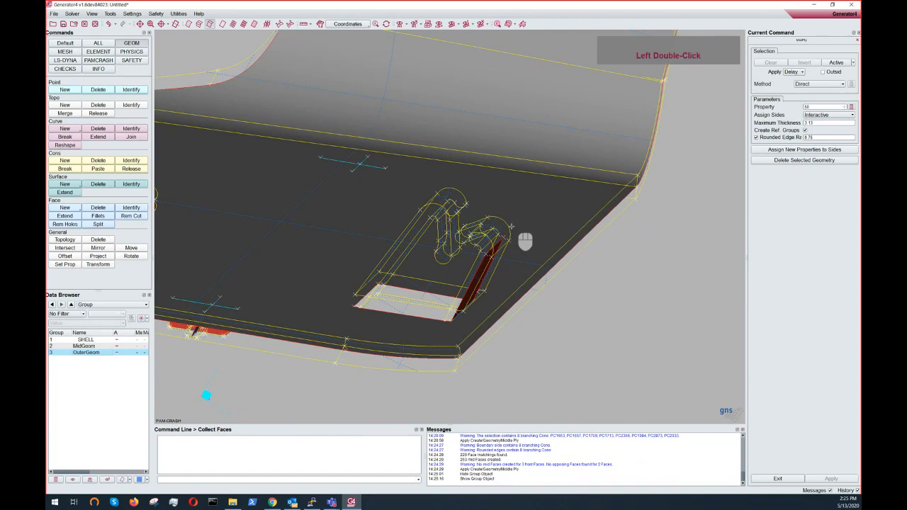
ctrl+drag(511, 227, 471, 248)
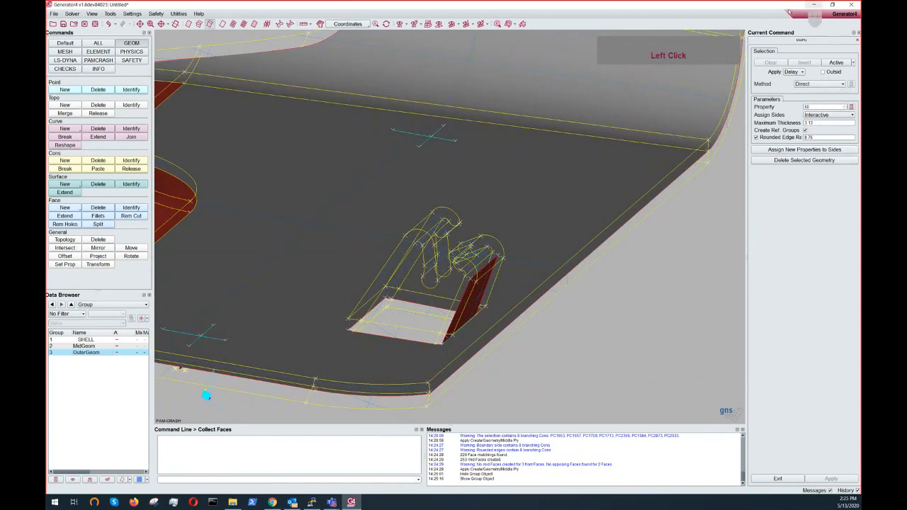
ctrl+double_click(383, 253)
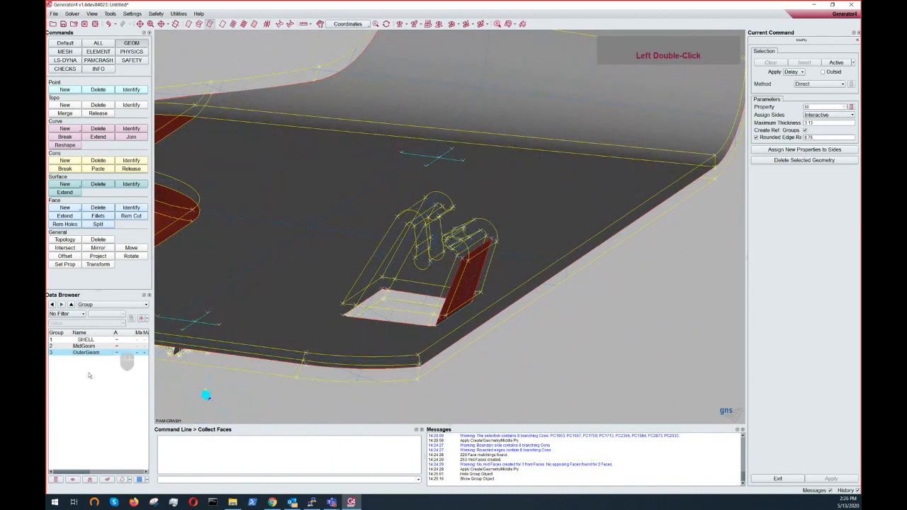
- Hide the MidGeom group and display the OuterGeom group shaded
click(89, 347)
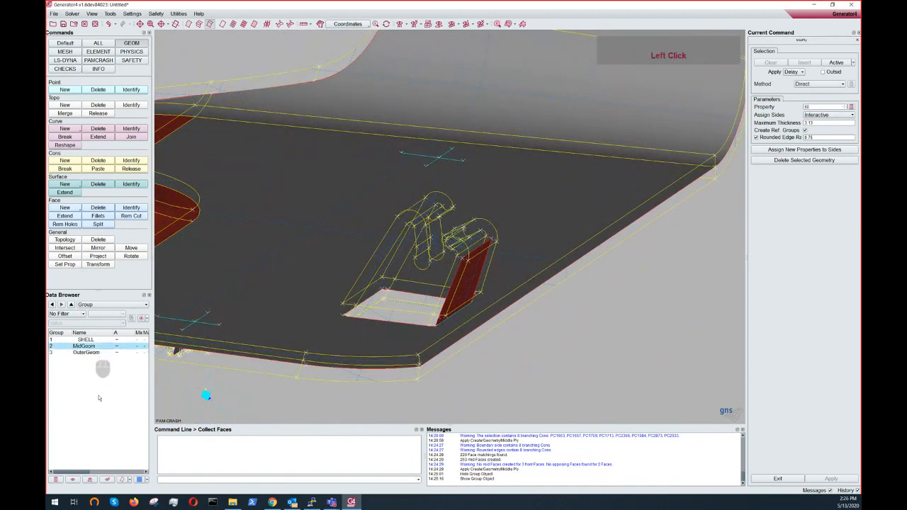
click(105, 480)
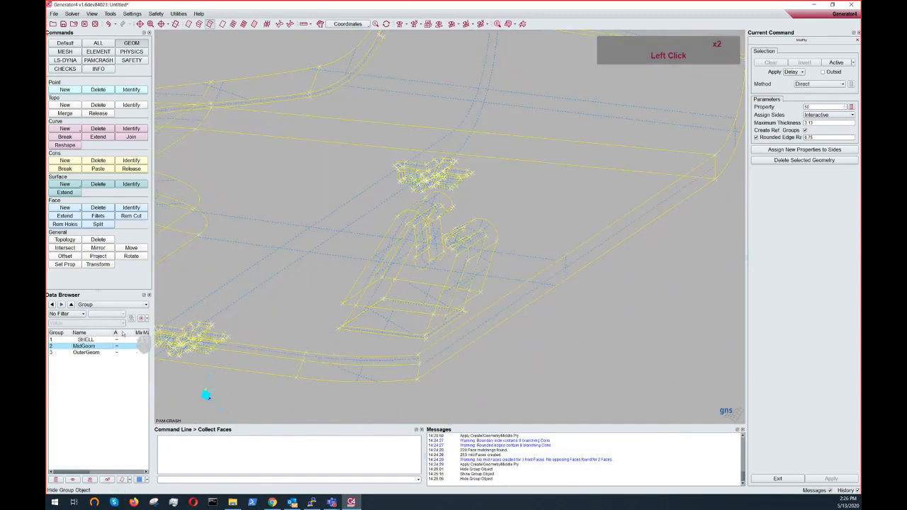
click(86, 353)
click(129, 479)
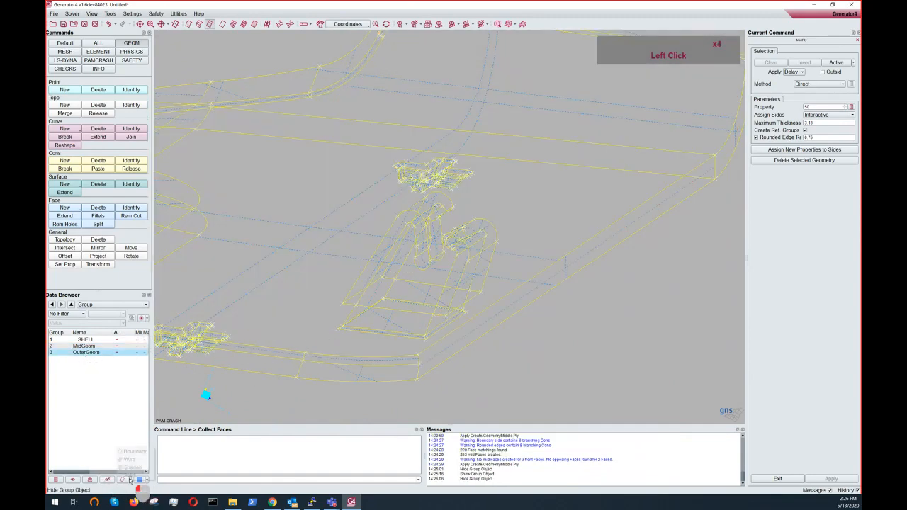
click(128, 478)
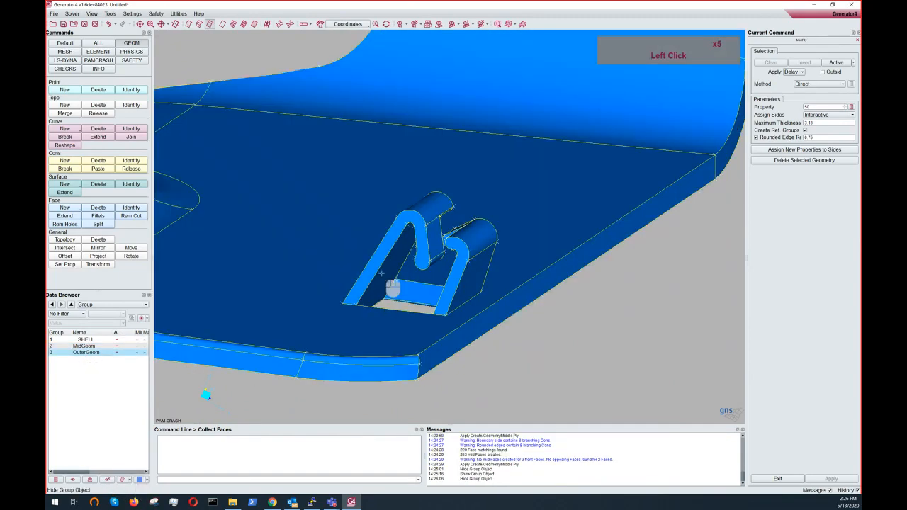
- Examine the shaded outer geometry of the clip from several angles
mouse_move(423, 250)
ctrl+mouse_down()
mouse_move(439, 255)
mouse_move(447, 275)
mouse_move(367, 166)
mouse_move(460, 295)
ctrl+mouse_up()
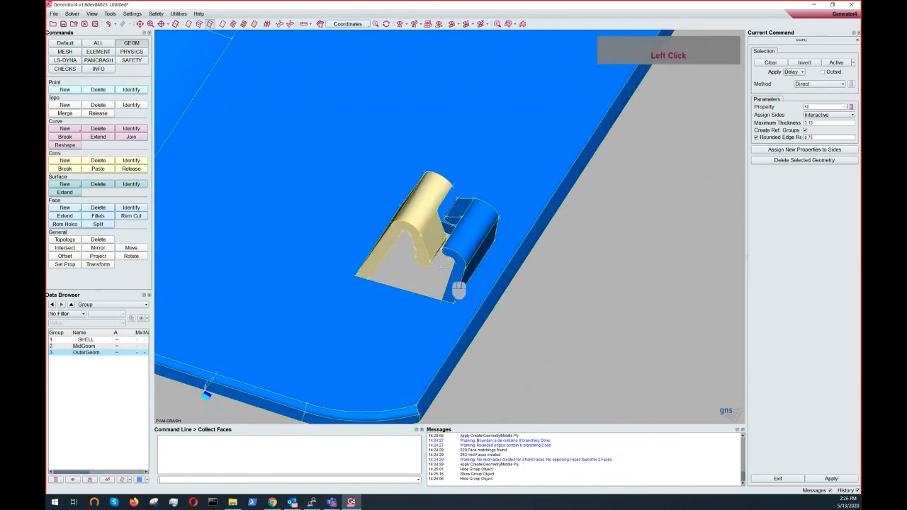
ctrl+drag(429, 255, 375, 307)
ctrl+middle_drag(386, 296, 448, 245)
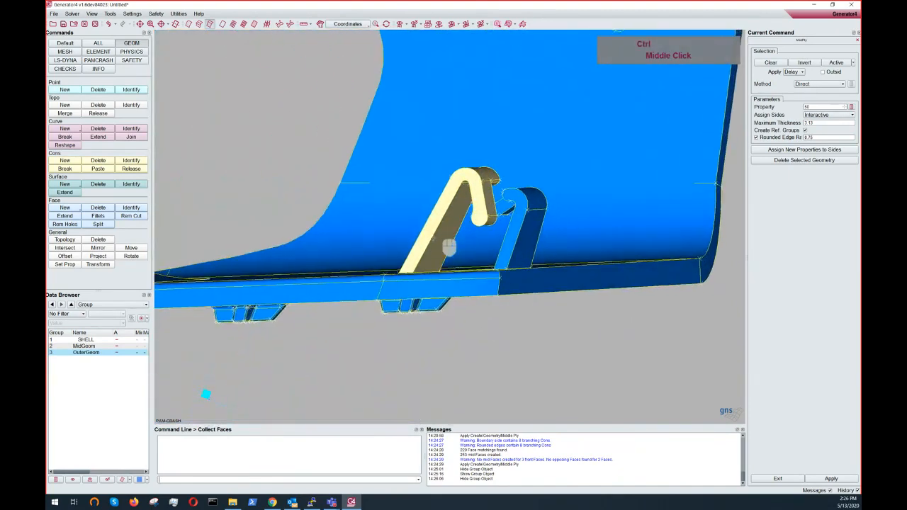
ctrl+drag(446, 245, 421, 357)
ctrl+middle_drag(455, 229, 434, 293)
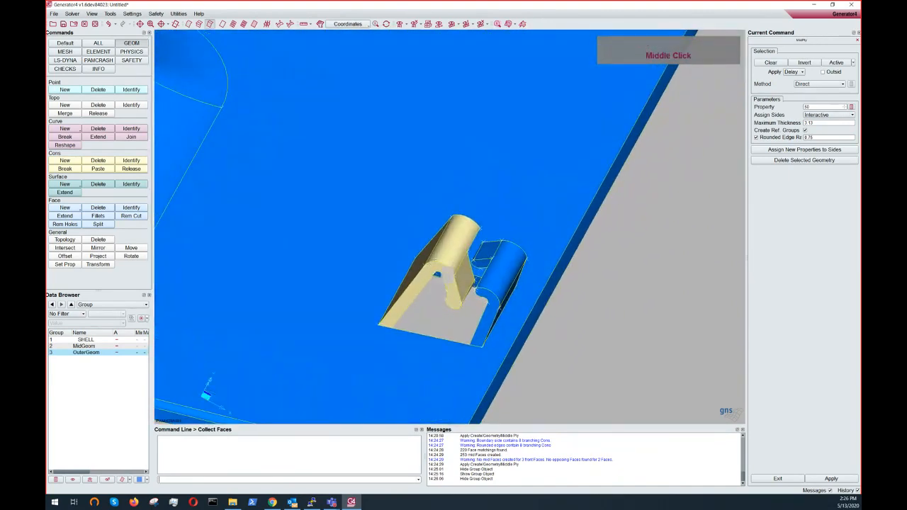
ctrl+drag(427, 265, 454, 261)
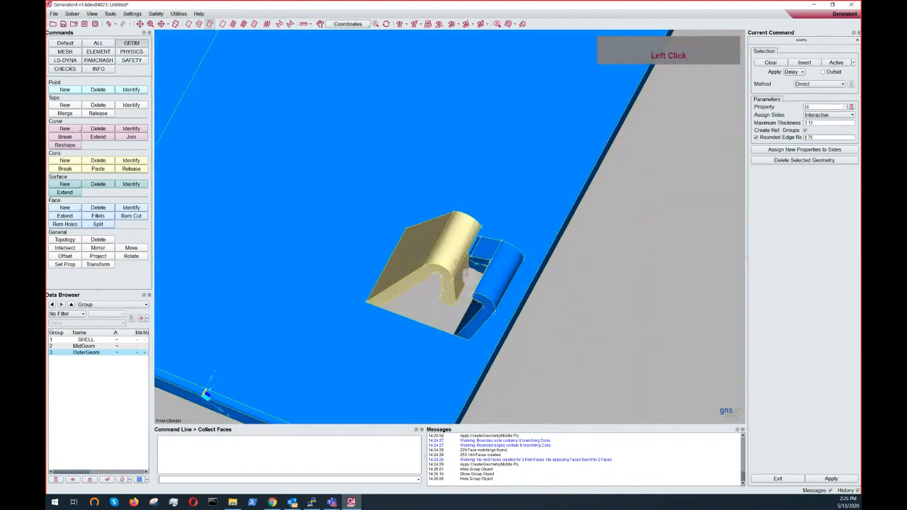
ctrl+right_drag(438, 239, 420, 237)
middle_drag(360, 179, 499, 343)
ctrl+drag(438, 233, 429, 202)
- Zoom out to inspect the whole part, then return to the clip area
scroll(430, 202, up, 4)
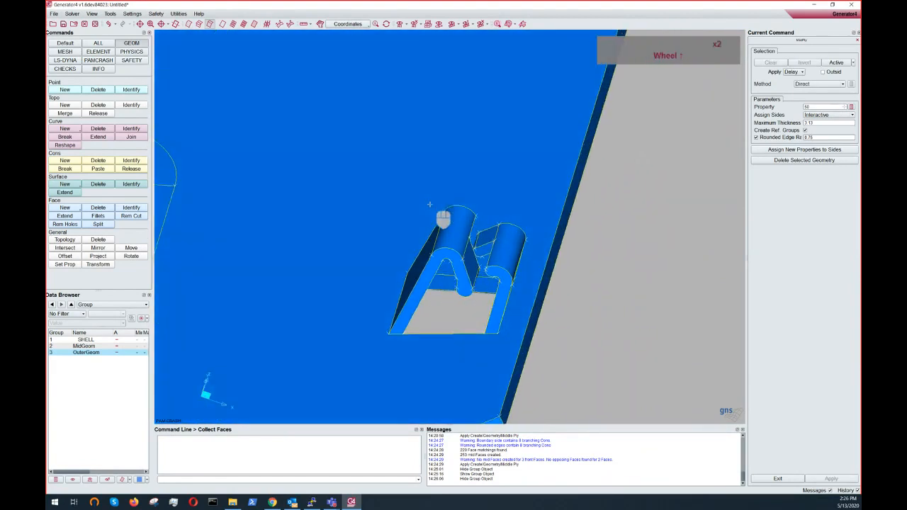
scroll(461, 174, up, 4)
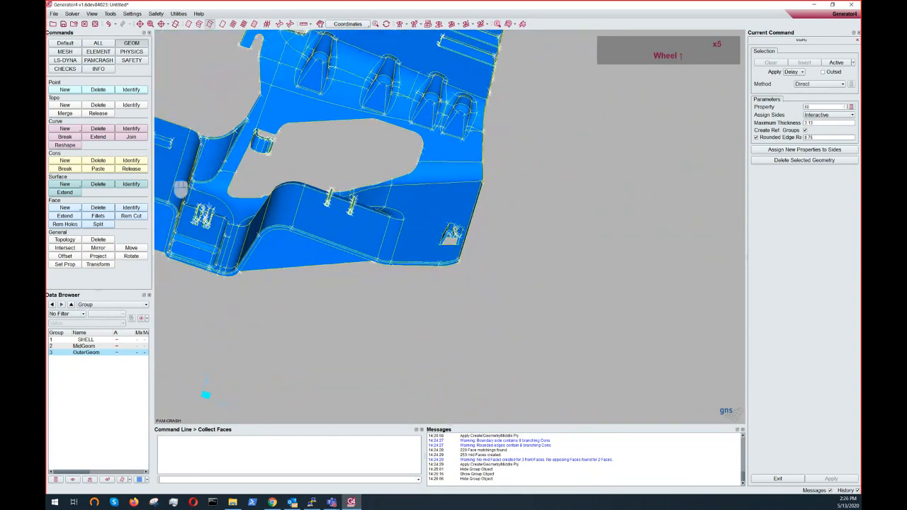
middle_drag(293, 206, 363, 260)
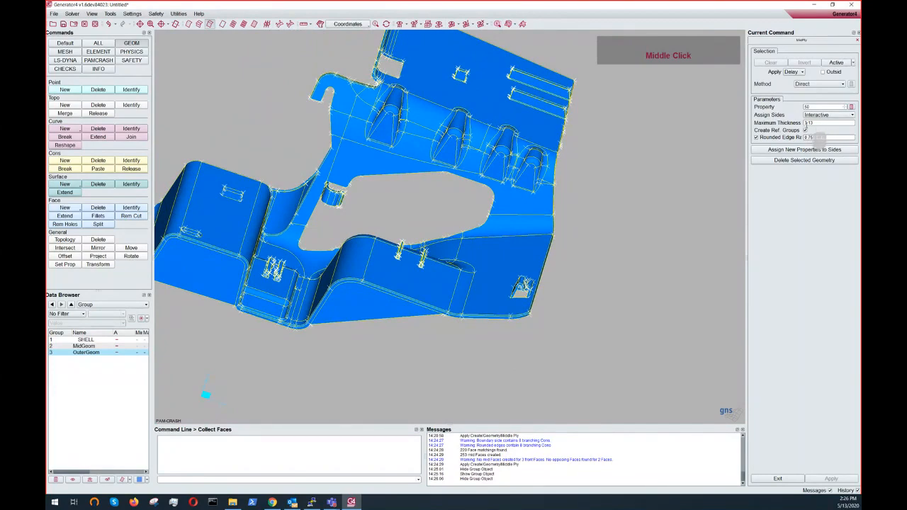
ctrl+middle_click(474, 336)
ctrl+middle_click(474, 337)
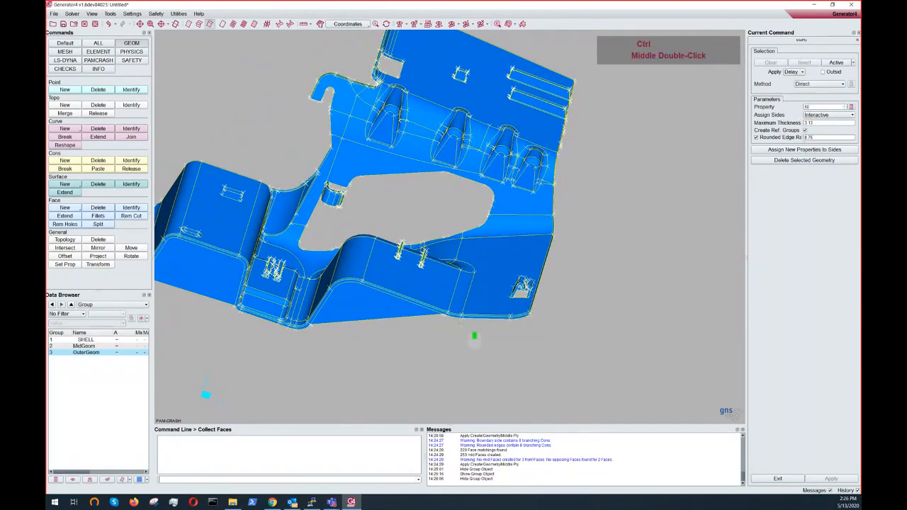
ctrl+scroll(496, 283, up, 5)
ctrl+drag(496, 280, 502, 274)
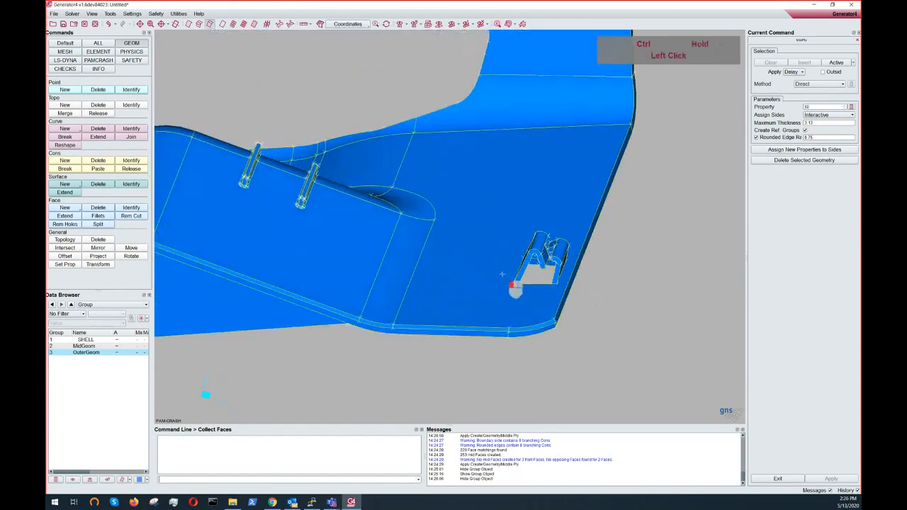
middle_drag(502, 274, 541, 299)
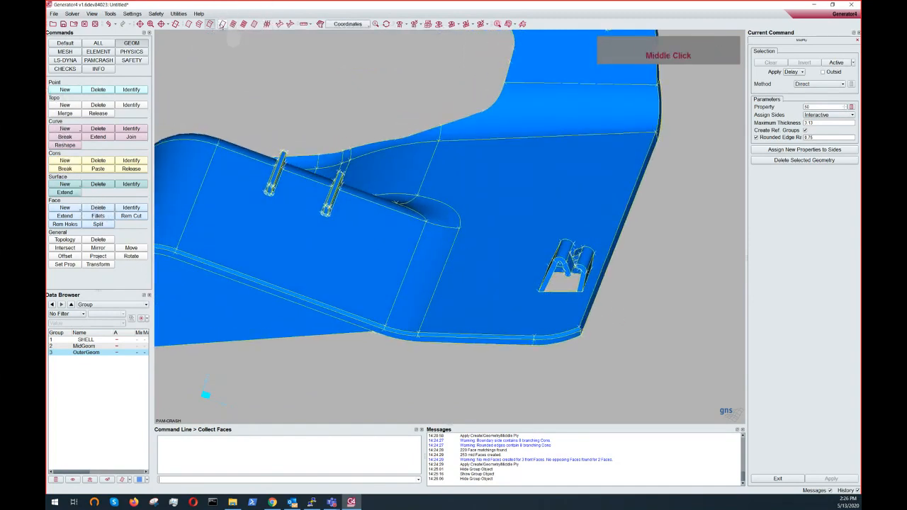
- Switch to wireframe display and create a middle face between the clip's opposing side walls with Face Middle
click(222, 25)
ctrl+scroll(419, 237, up, 3)
ctrl+drag(419, 237, 421, 225)
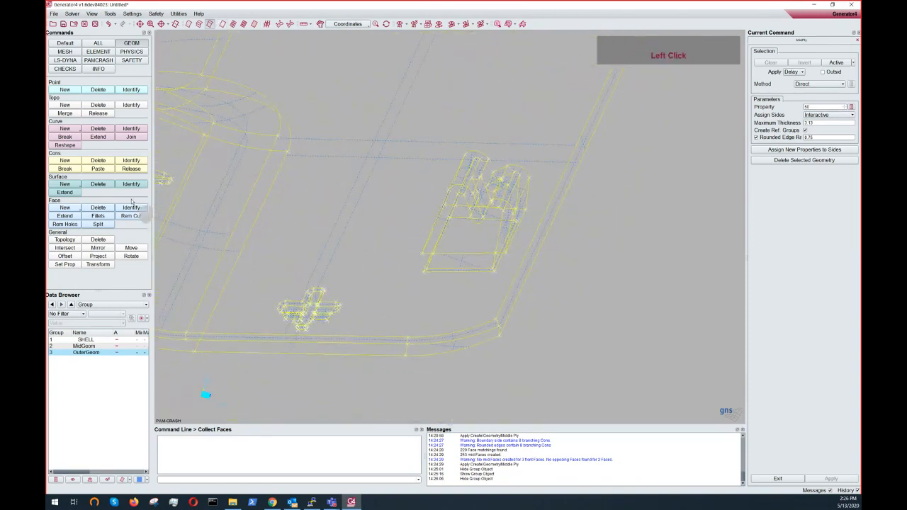
click(65, 207)
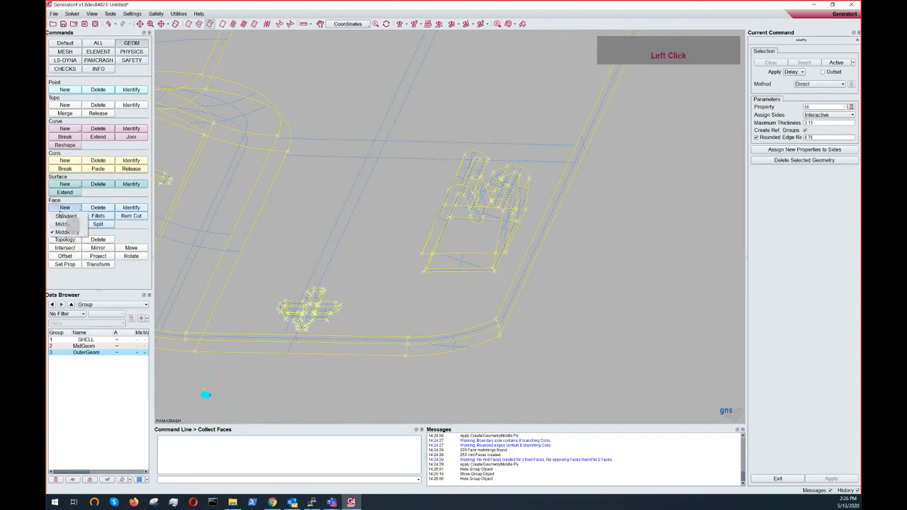
click(63, 224)
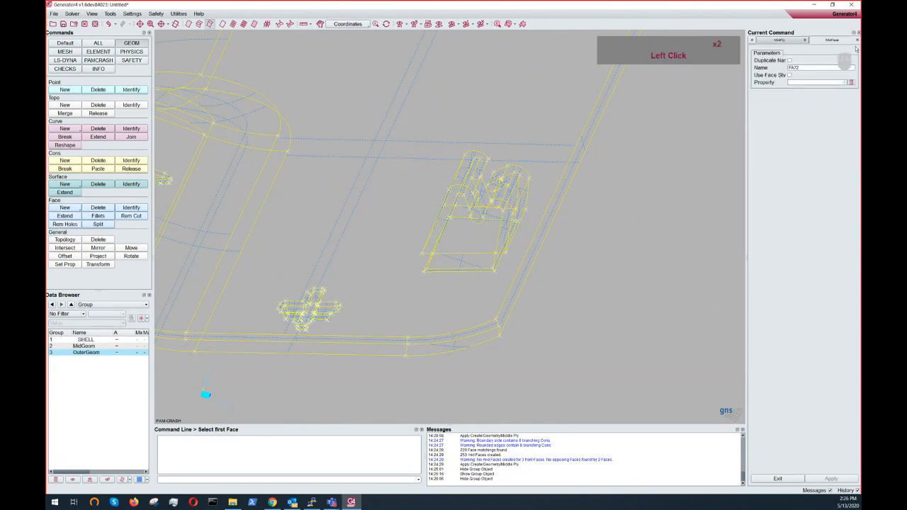
ctrl+middle_drag(565, 229, 545, 259)
ctrl+drag(545, 254, 620, 225)
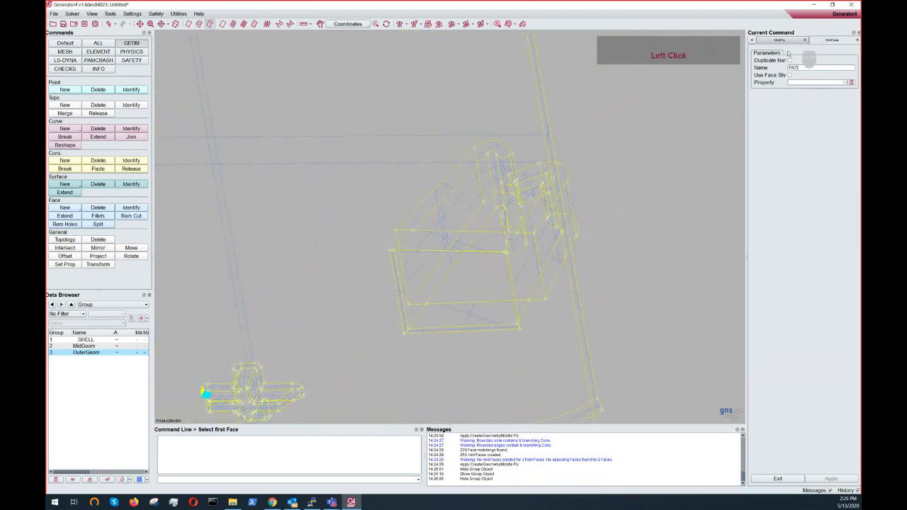
ctrl+drag(453, 240, 335, 197)
click(447, 239)
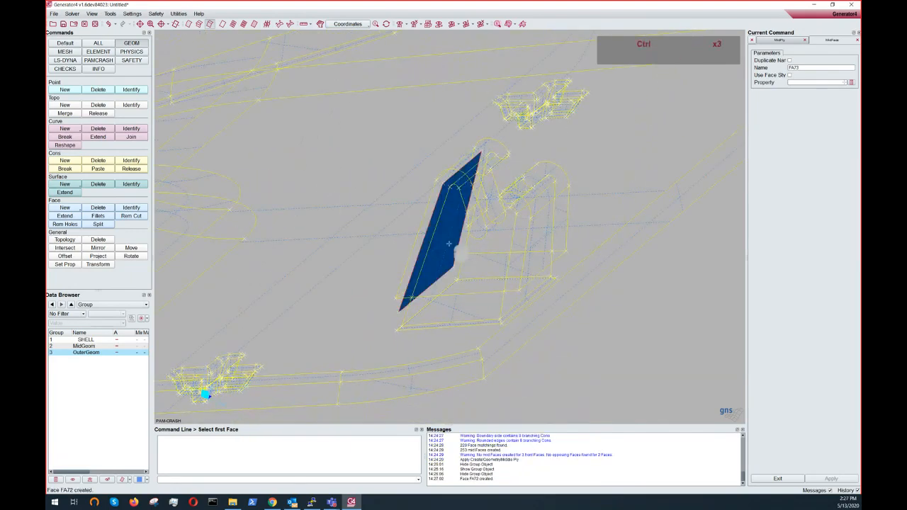
- Add topology points at 50 percent on two edges of the new middle face
ctrl+drag(449, 243, 497, 176)
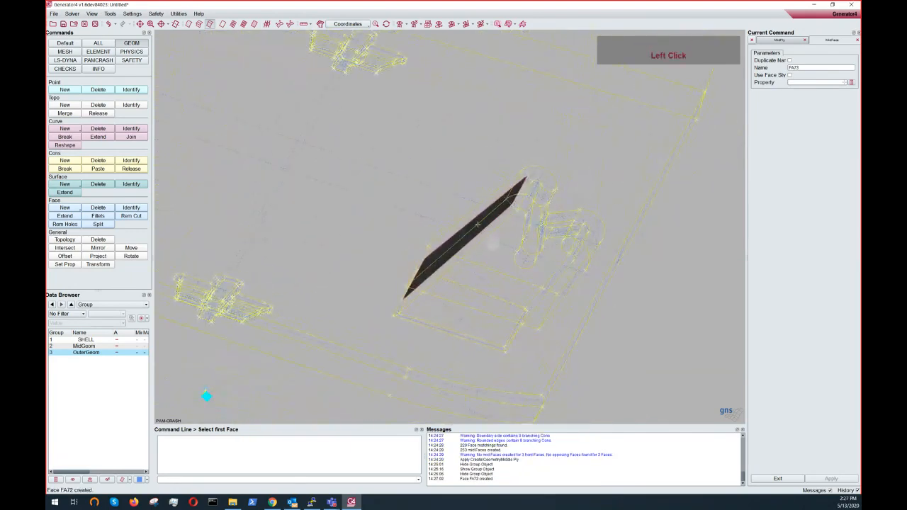
ctrl+drag(482, 243, 432, 268)
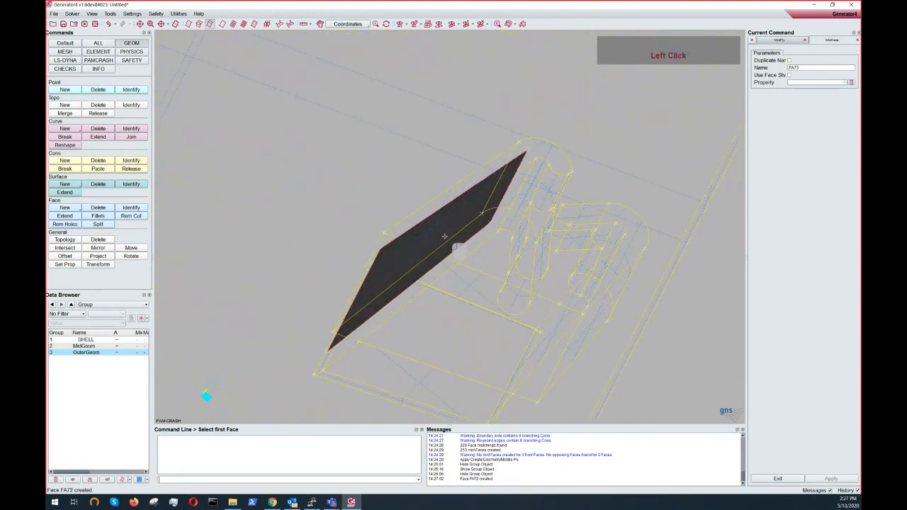
ctrl+scroll(445, 237, down, 2)
middle_click(445, 237)
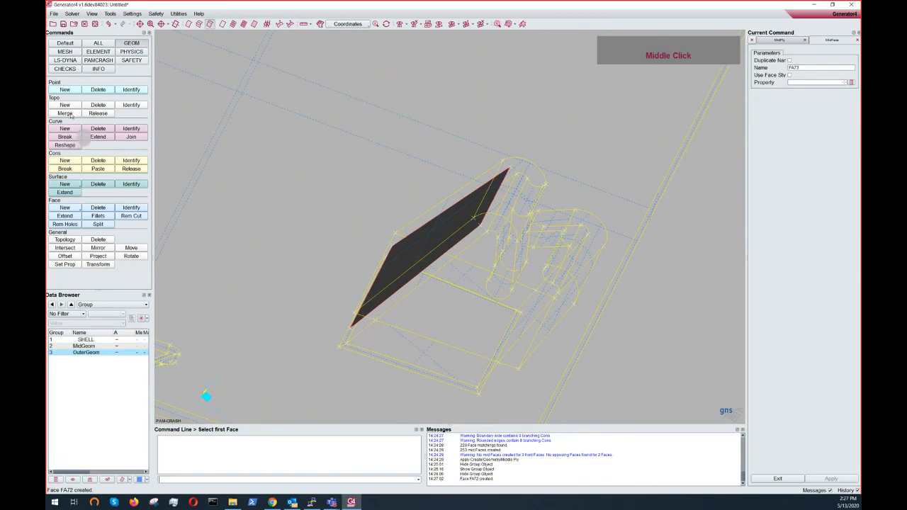
click(65, 104)
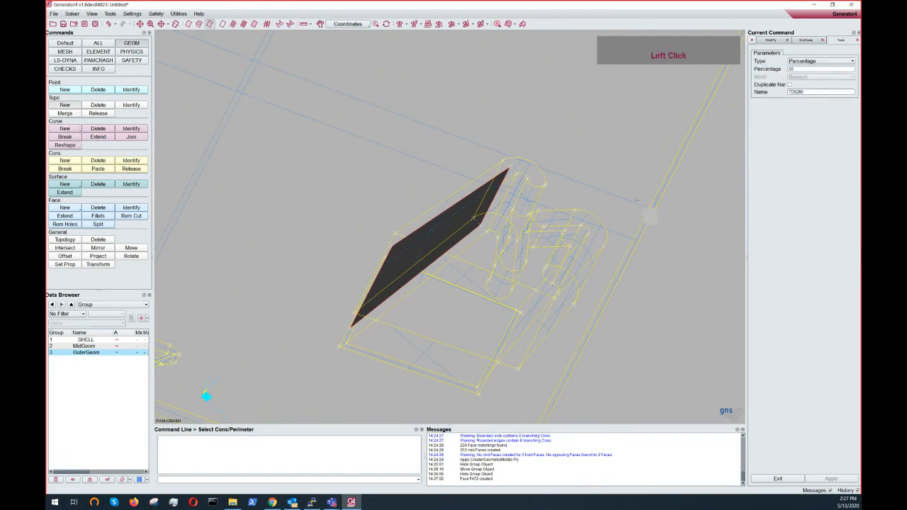
ctrl+middle_click(608, 205)
scroll(519, 304, down, 3)
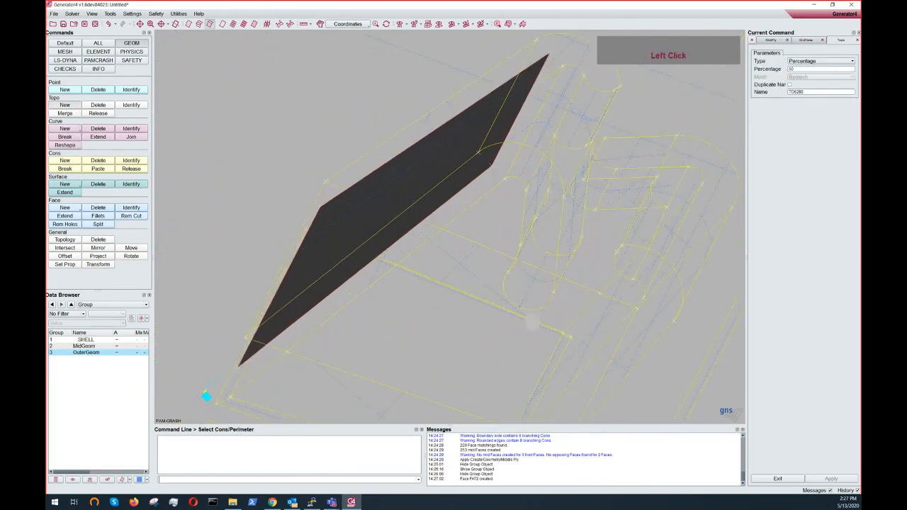
click(533, 320)
click(553, 261)
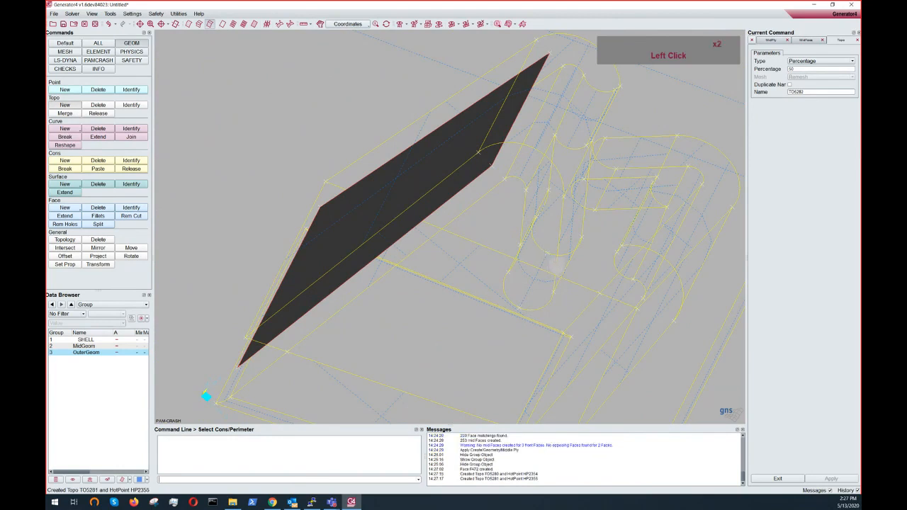
- Create a middle curve between the front and rear edge curves of one clip wall with the Middle curve command
click(64, 129)
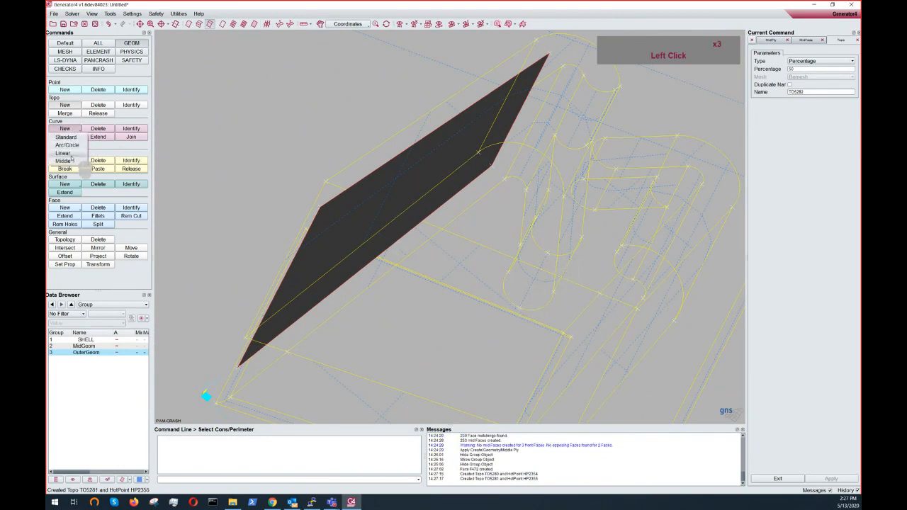
click(71, 162)
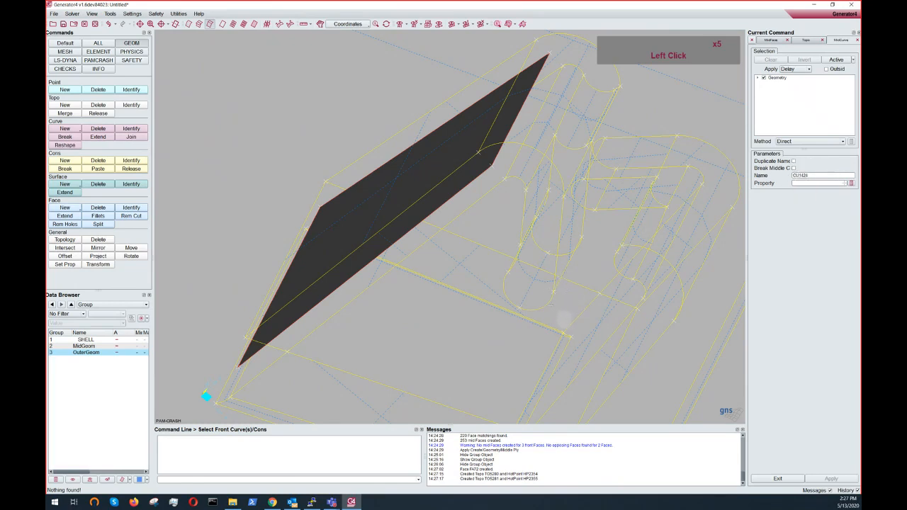
click(547, 304)
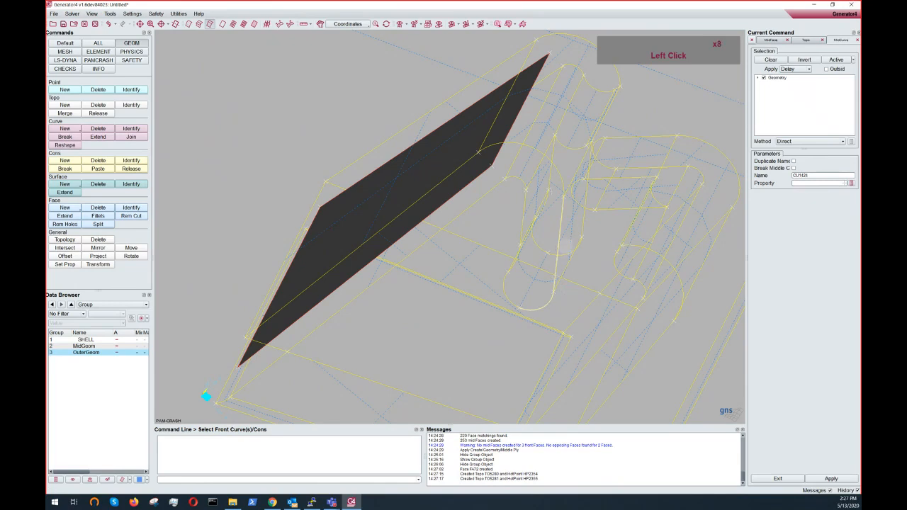
right_click(541, 254)
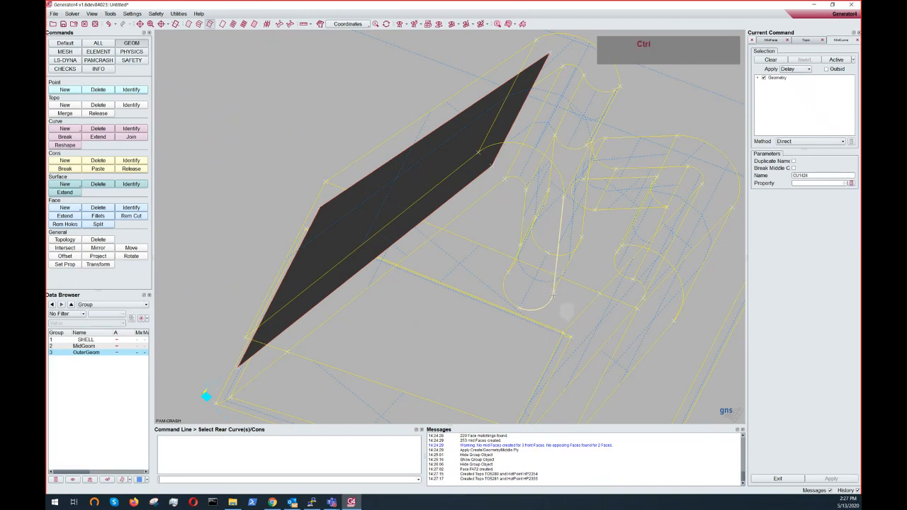
ctrl+drag(565, 310, 551, 312)
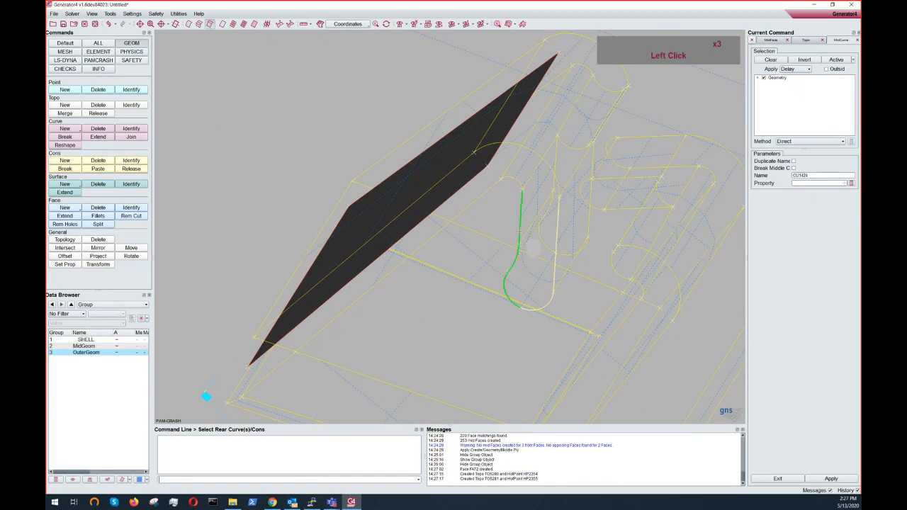
ctrl+drag(533, 247, 528, 221)
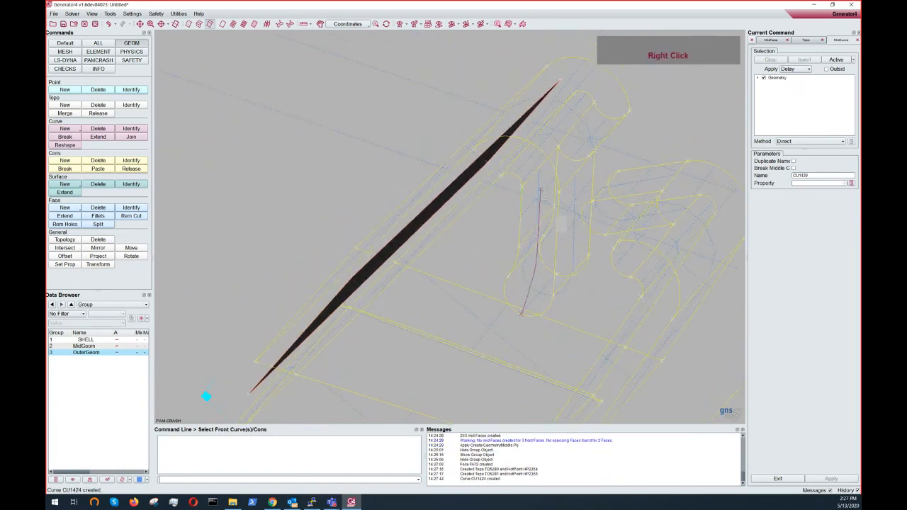
- Create a second middle curve between the opposing front and rear edge curves of the clip's other wall
ctrl+drag(558, 211, 587, 260)
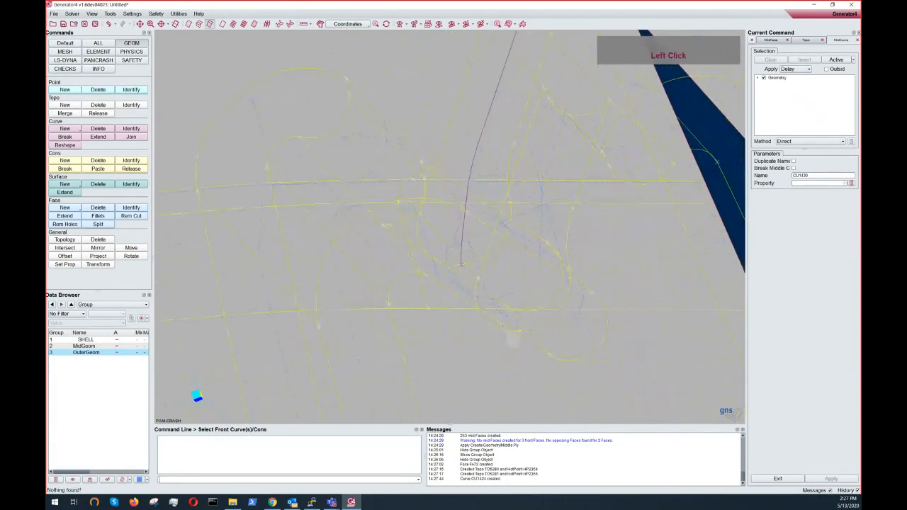
click(502, 339)
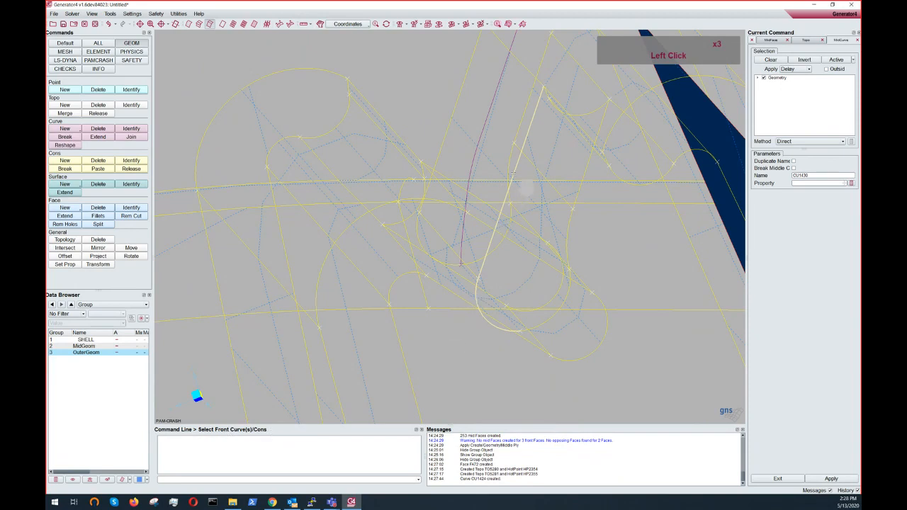
right_click(515, 176)
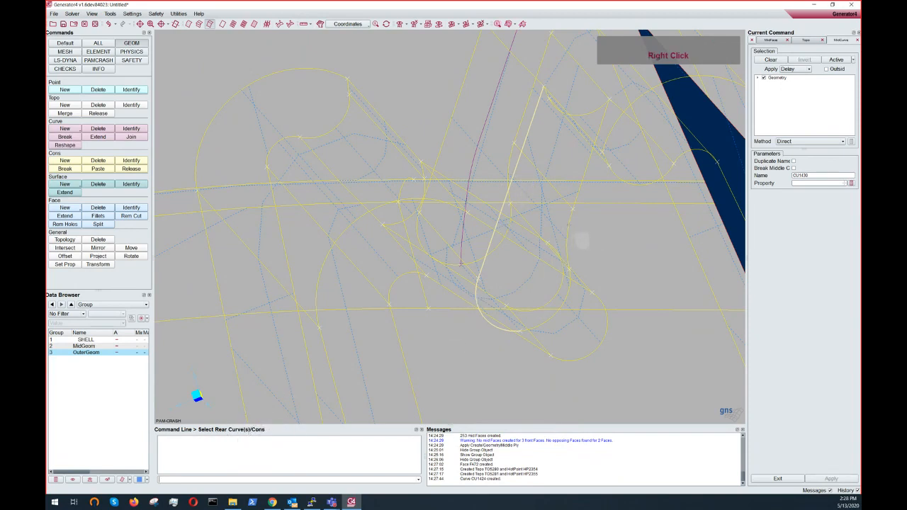
click(573, 236)
click(577, 213)
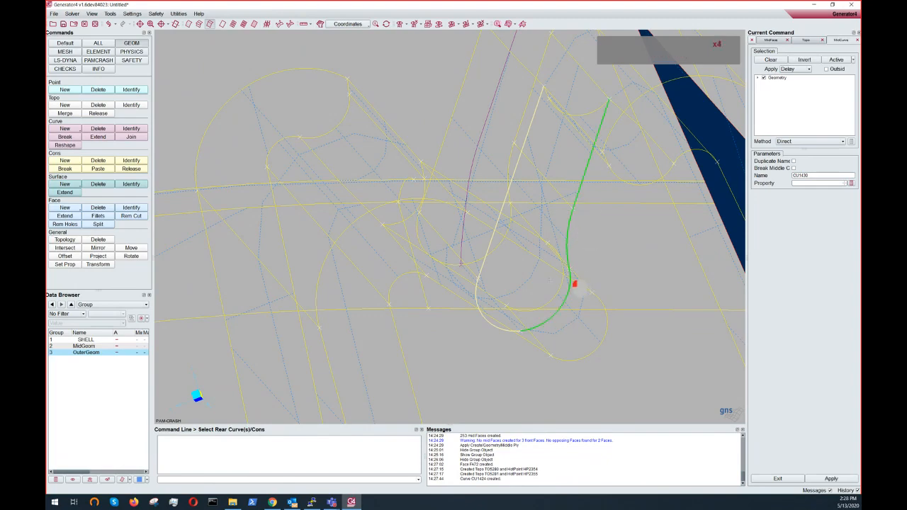
ctrl+drag(575, 284, 553, 284)
right_click(556, 207)
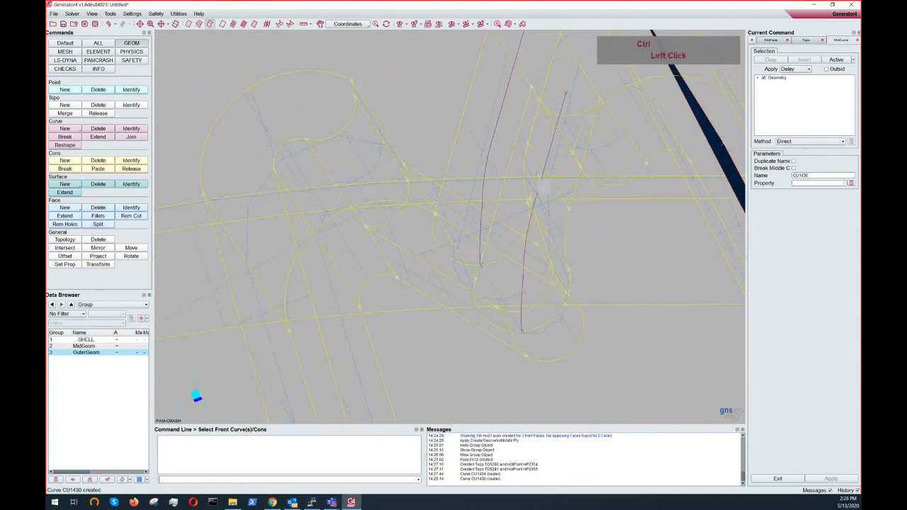
- Create a Coons face from the two new middle curves
ctrl+drag(556, 206, 575, 208)
ctrl+drag(521, 297, 449, 210)
ctrl+right_drag(449, 211, 461, 290)
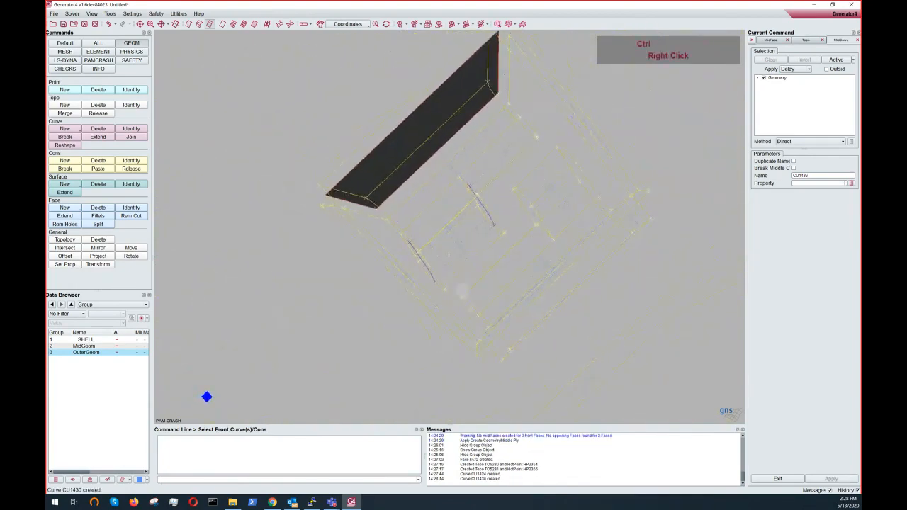
ctrl+drag(462, 290, 455, 207)
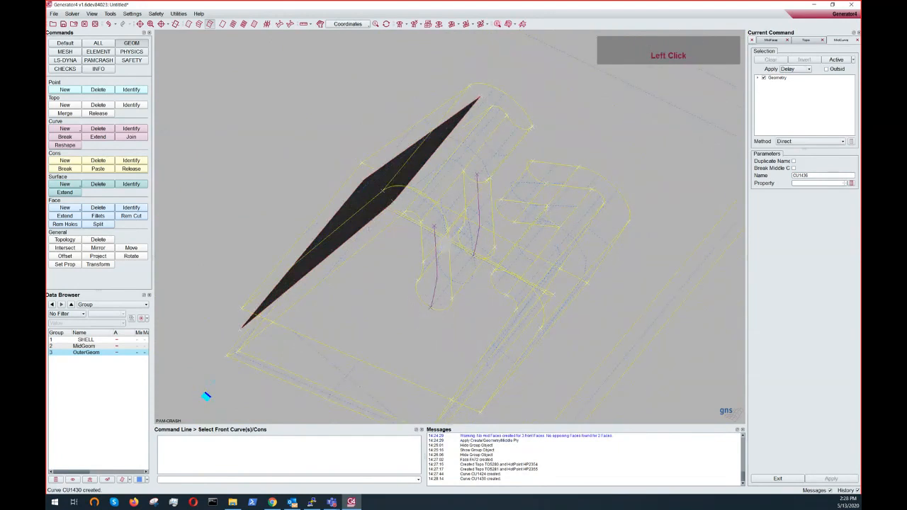
click(53, 206)
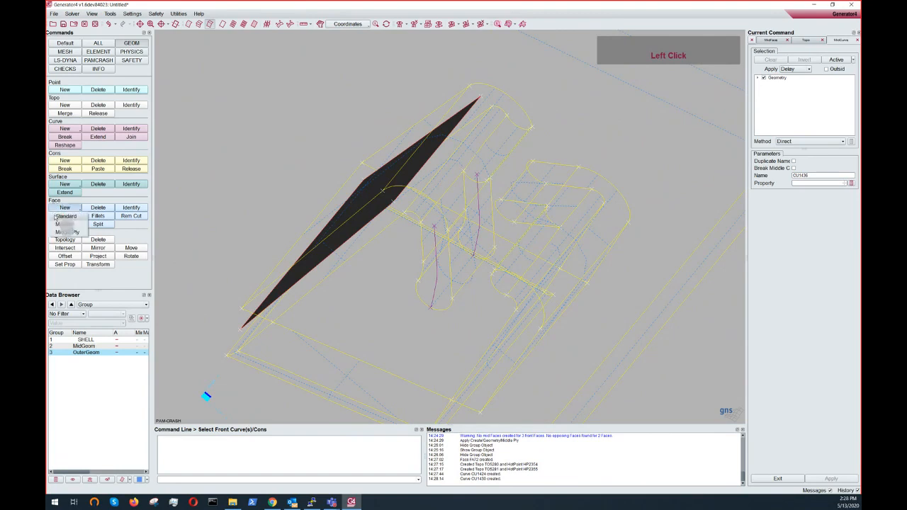
click(62, 224)
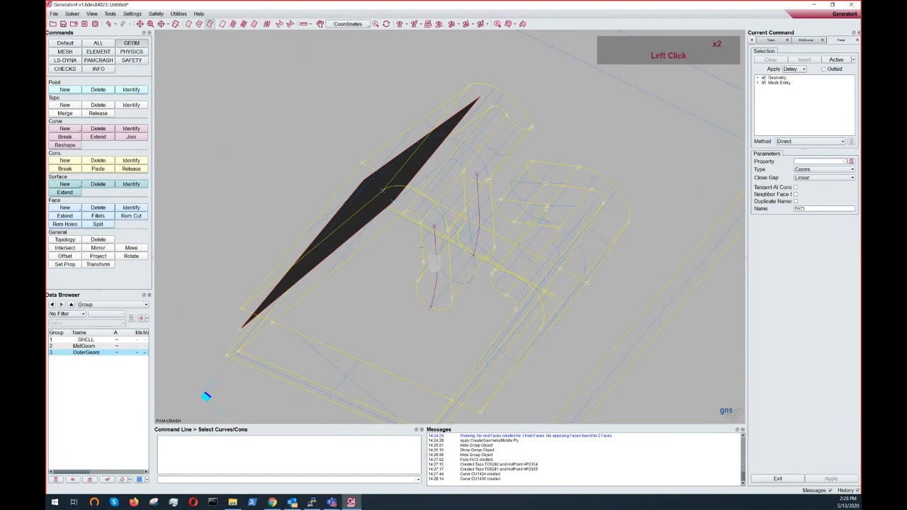
ctrl+scroll(446, 268, down, 2)
ctrl+drag(450, 260, 473, 265)
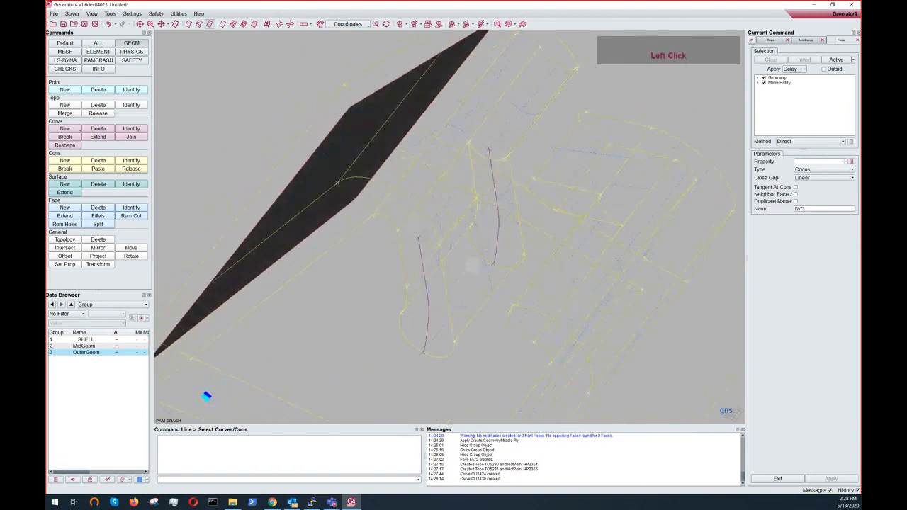
click(817, 170)
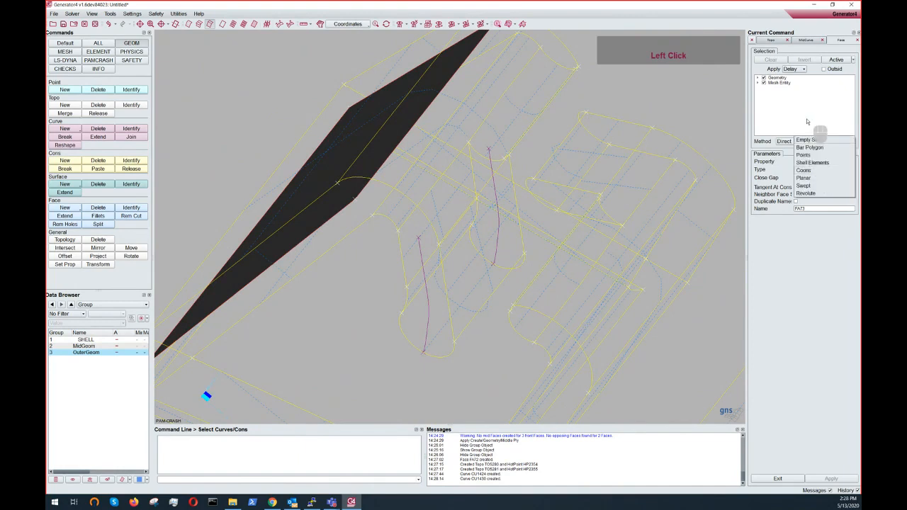
click(817, 171)
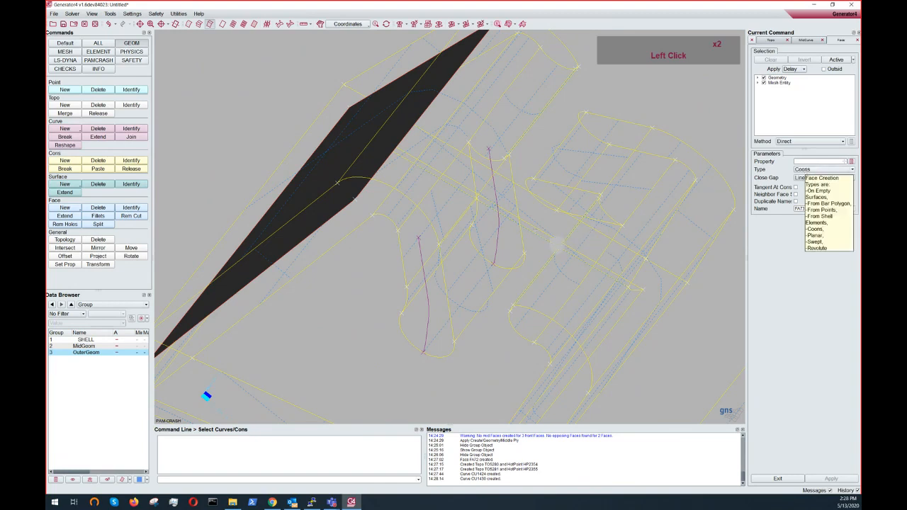
click(509, 248)
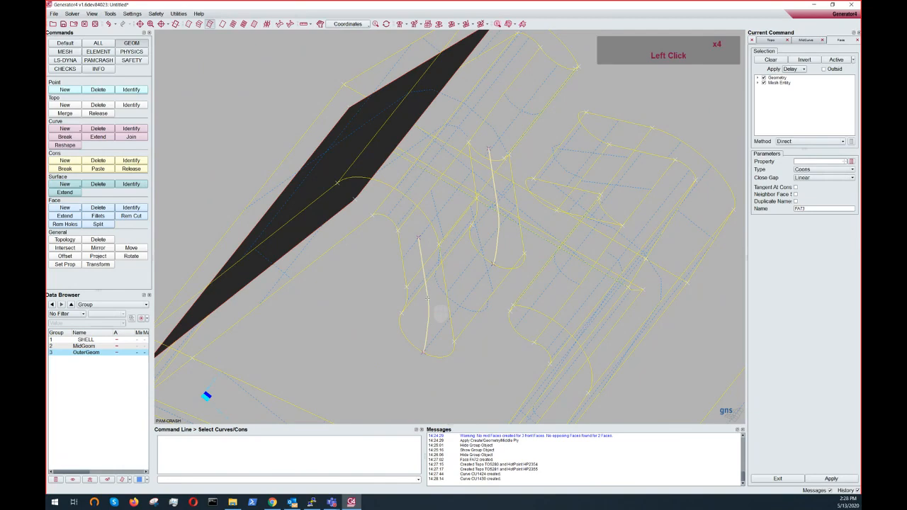
right_click(441, 313)
ctrl+drag(467, 296, 552, 263)
scroll(525, 258, down, 4)
ctrl+drag(443, 219, 465, 241)
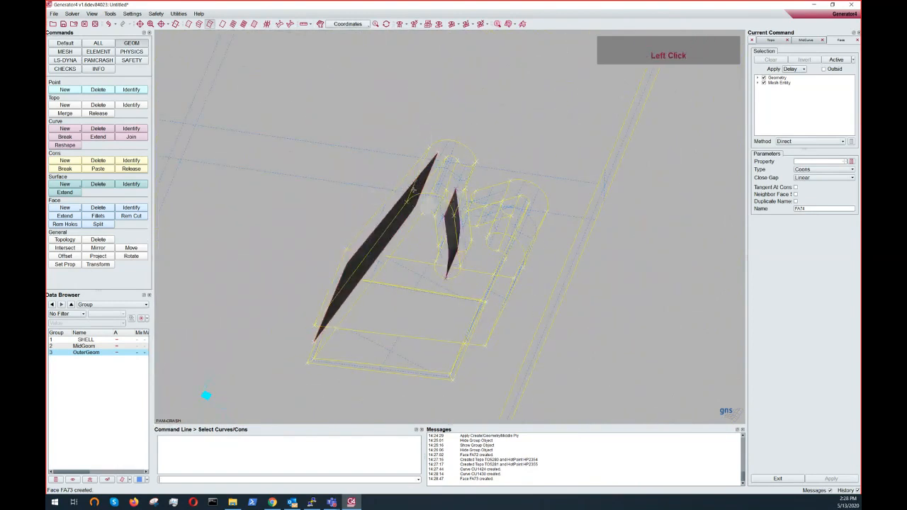
- Measure the distance between two topology points across the clip wall with the distance tool
scroll(444, 195, up, 3)
mouse_move(444, 194)
ctrl+mouse_down()
mouse_move(462, 135)
mouse_move(480, 118)
mouse_move(445, 188)
ctrl+mouse_up()
scroll(454, 188, down, 2)
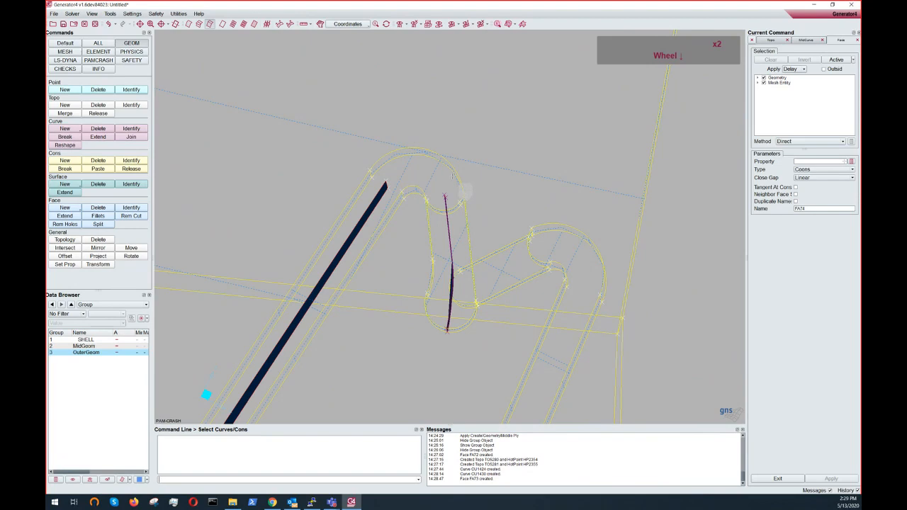
click(64, 256)
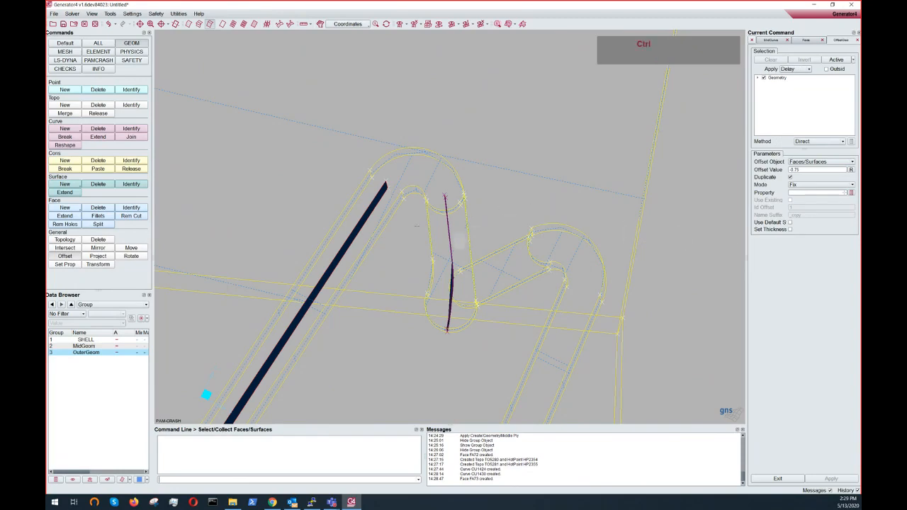
ctrl+drag(415, 230, 426, 269)
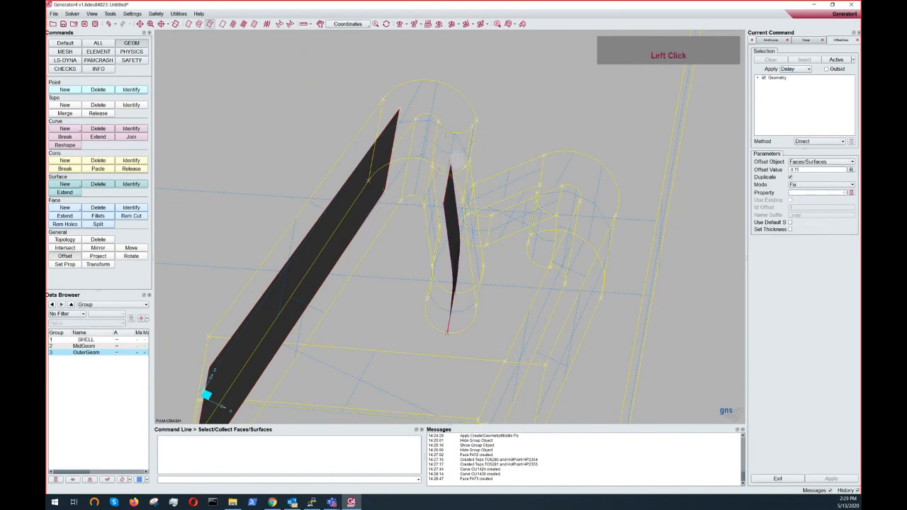
click(304, 24)
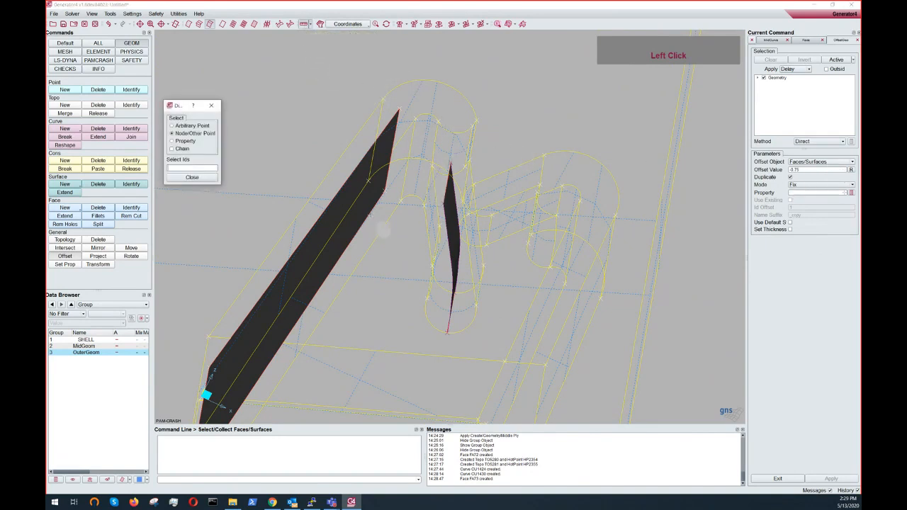
click(368, 181)
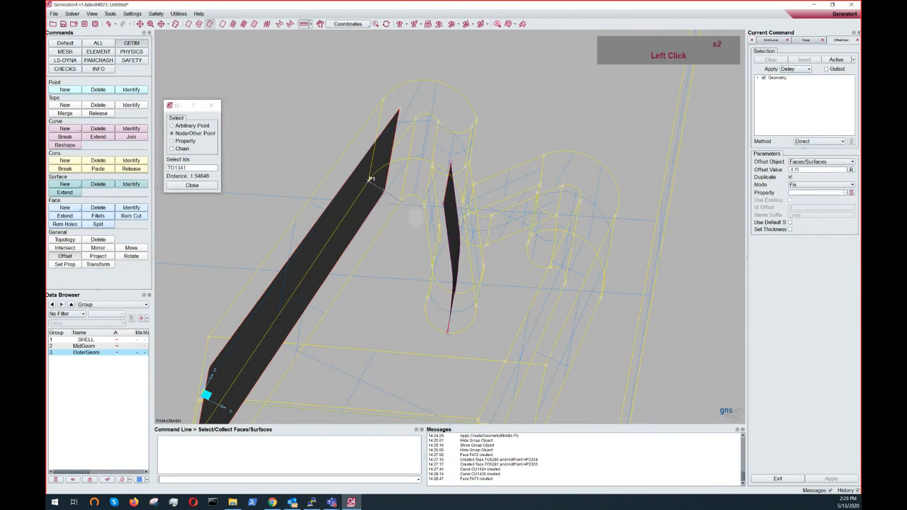
click(402, 201)
ctrl+drag(402, 202, 383, 220)
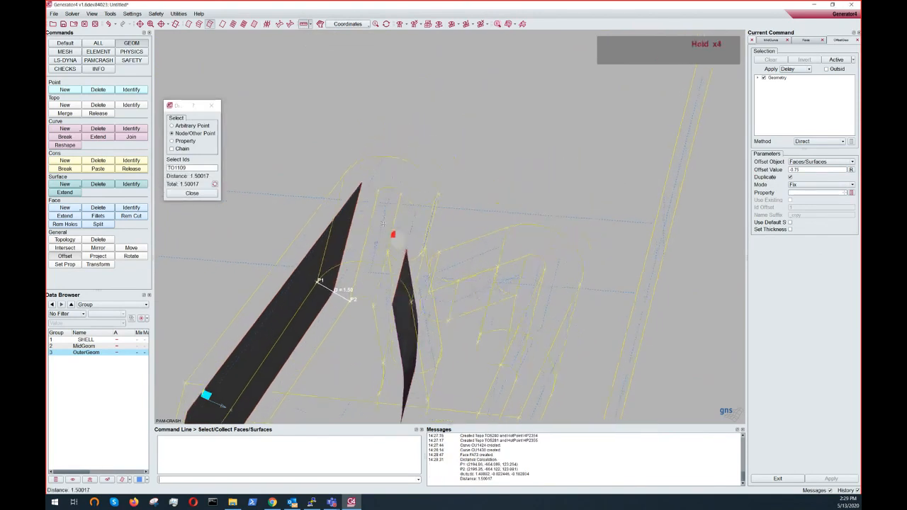
ctrl+middle_drag(382, 220, 460, 190)
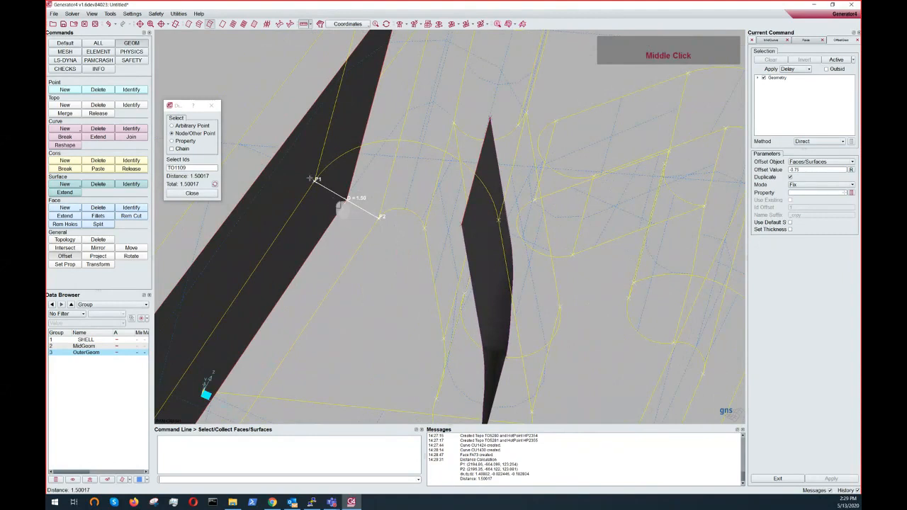
click(210, 105)
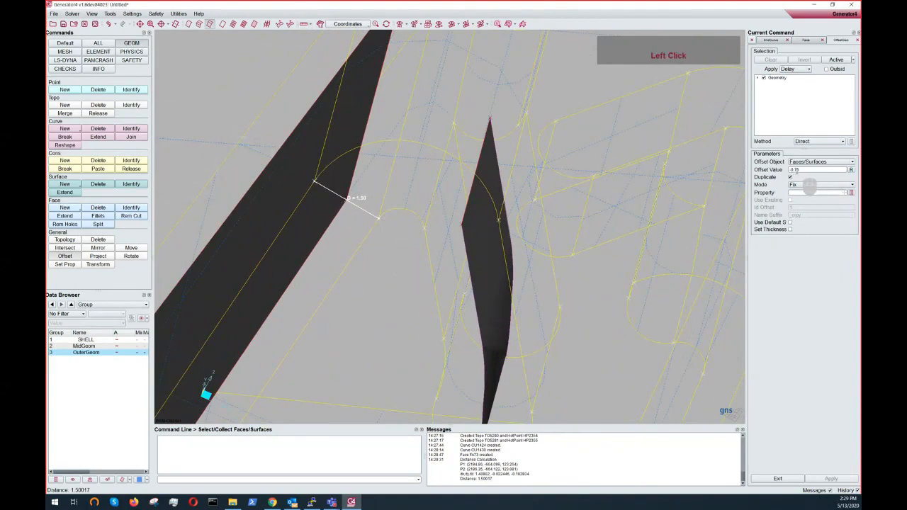
- Offset the new clip face by -0.75 with Duplicate enabled
ctrl+scroll(491, 189, down, 6)
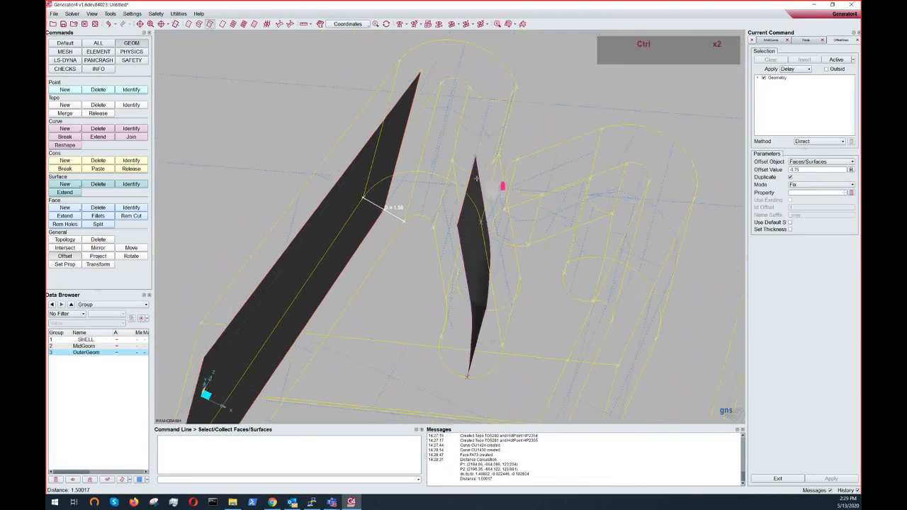
click(790, 178)
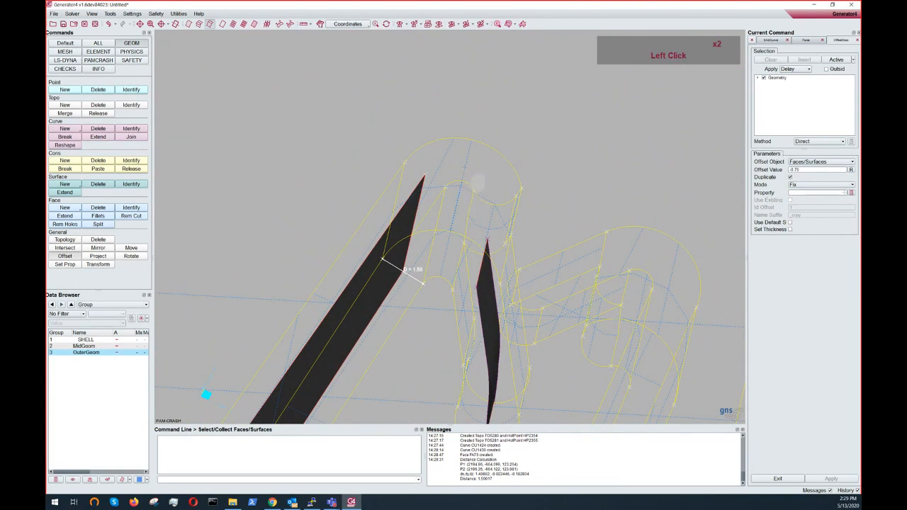
click(464, 167)
ctrl+drag(465, 168, 491, 161)
right_click(492, 160)
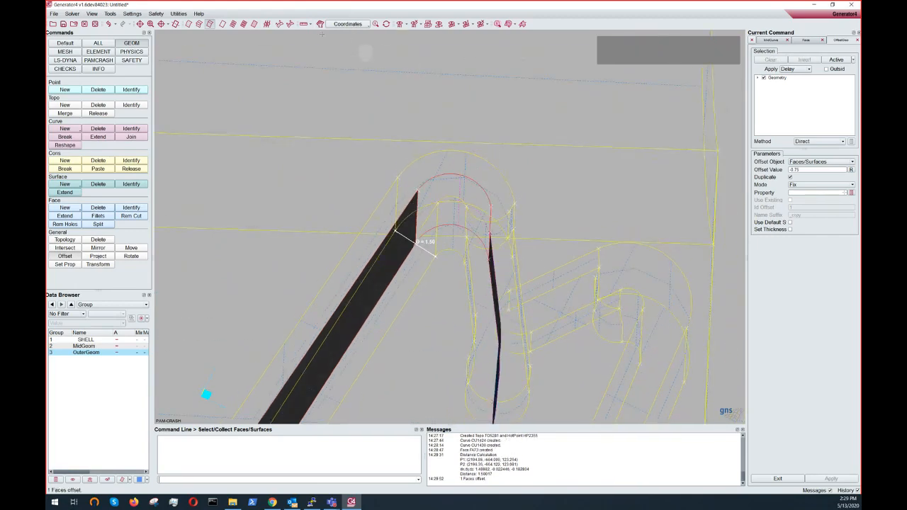
- Hide the OuterGeom group and inspect the middle faces around the clip, selecting the MidGeom group
ctrl+drag(439, 241, 428, 213)
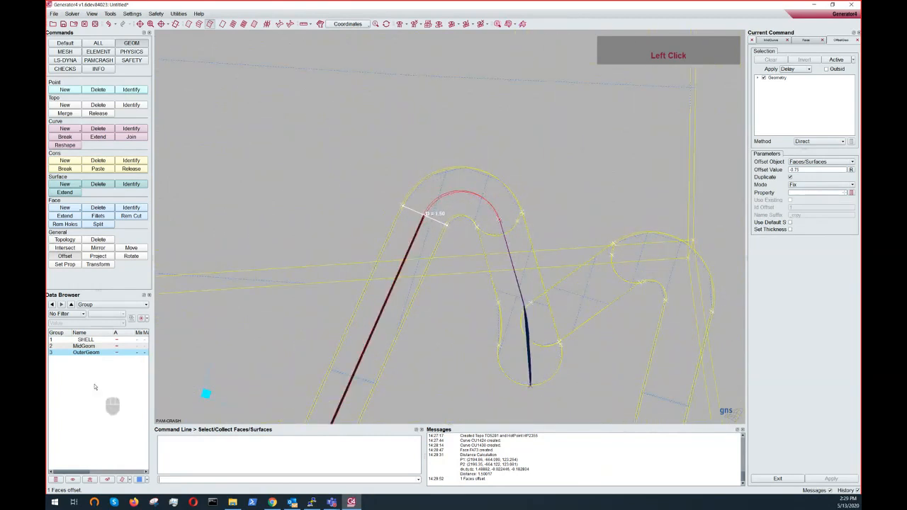
click(111, 482)
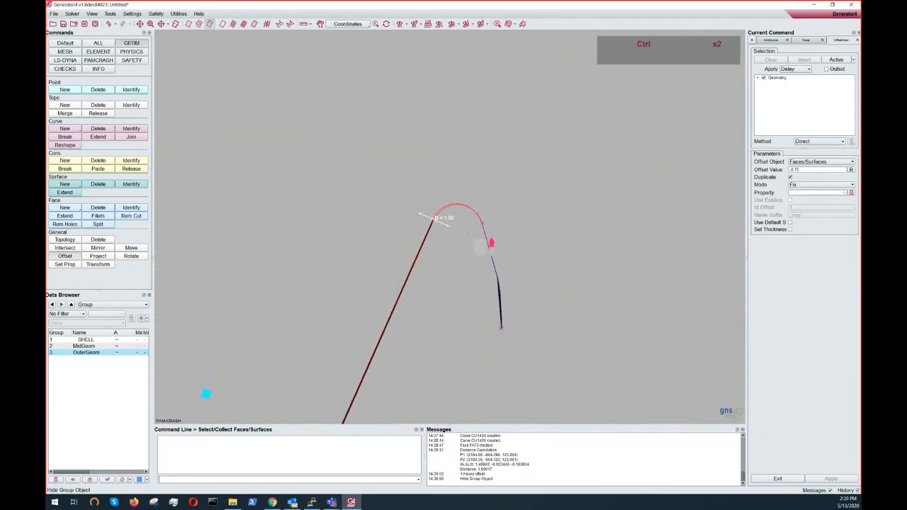
ctrl+drag(487, 245, 434, 160)
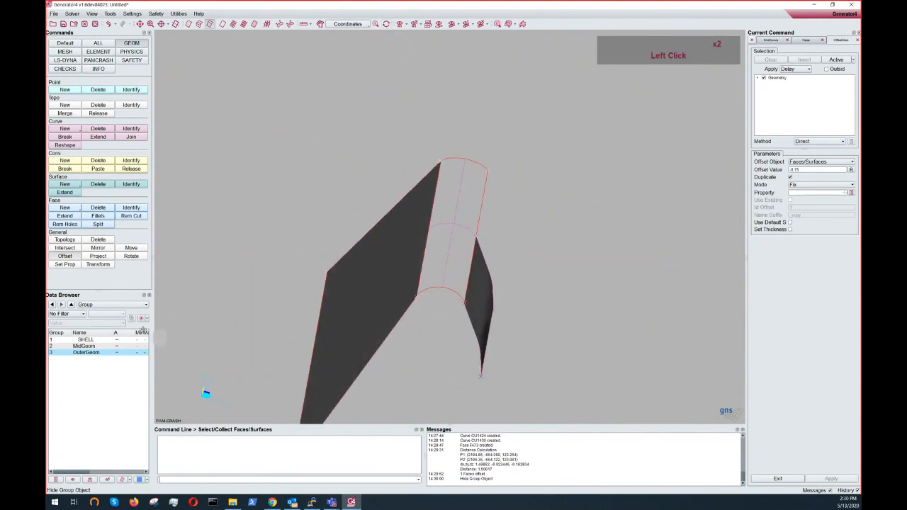
click(83, 346)
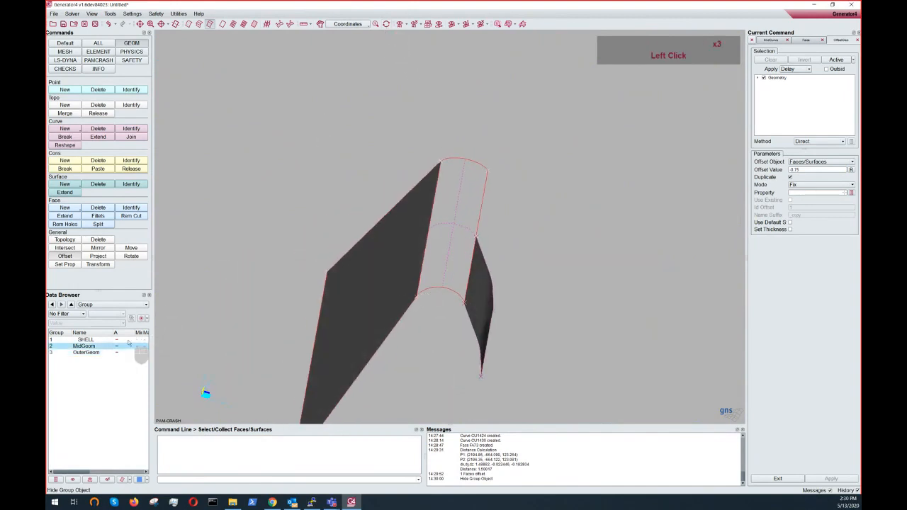
- Show the OuterGeom group again and examine the clip's middle faces from several angles
click(72, 481)
scroll(492, 262, up, 3)
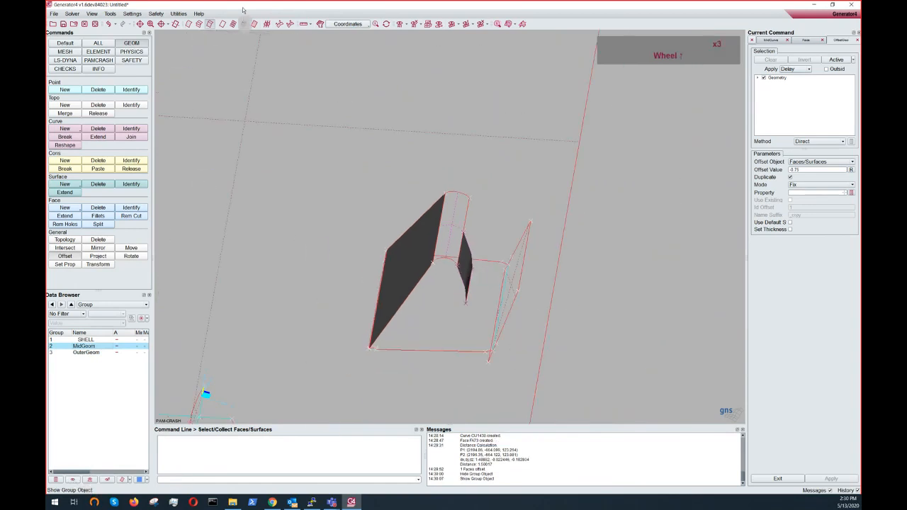
click(254, 25)
scroll(479, 264, up, 3)
ctrl+drag(495, 276, 445, 194)
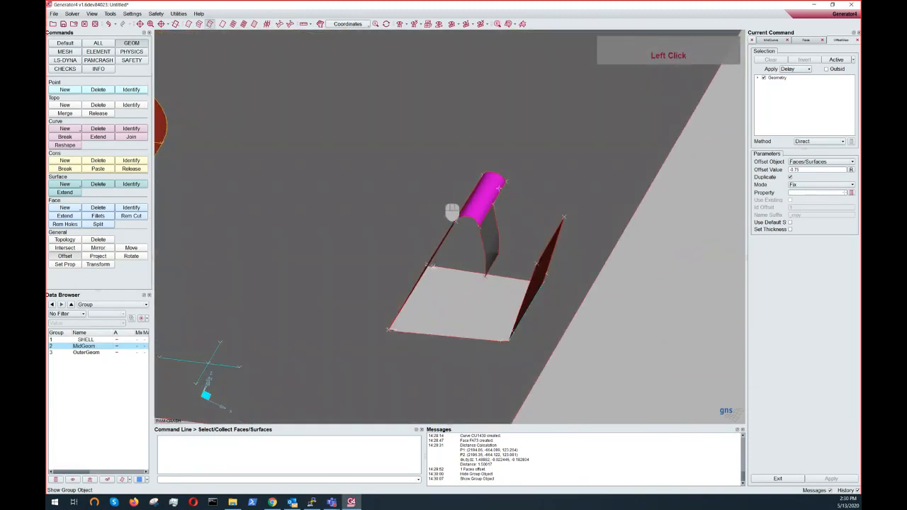
ctrl+drag(467, 248, 458, 223)
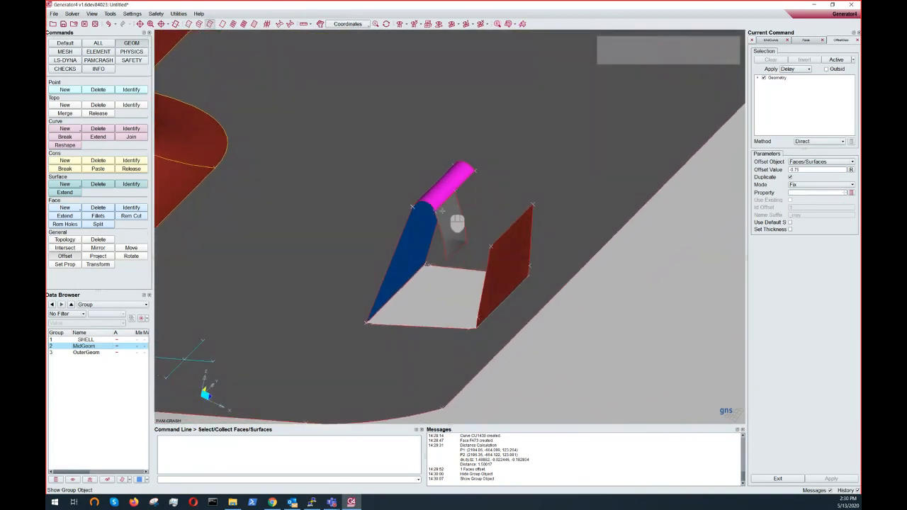
scroll(449, 239, down, 5)
ctrl+click(483, 246)
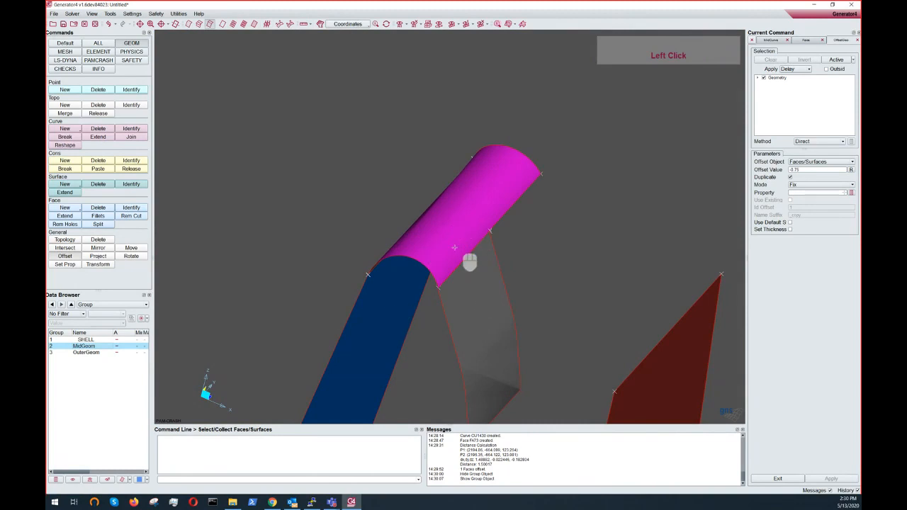
ctrl+drag(472, 260, 592, 275)
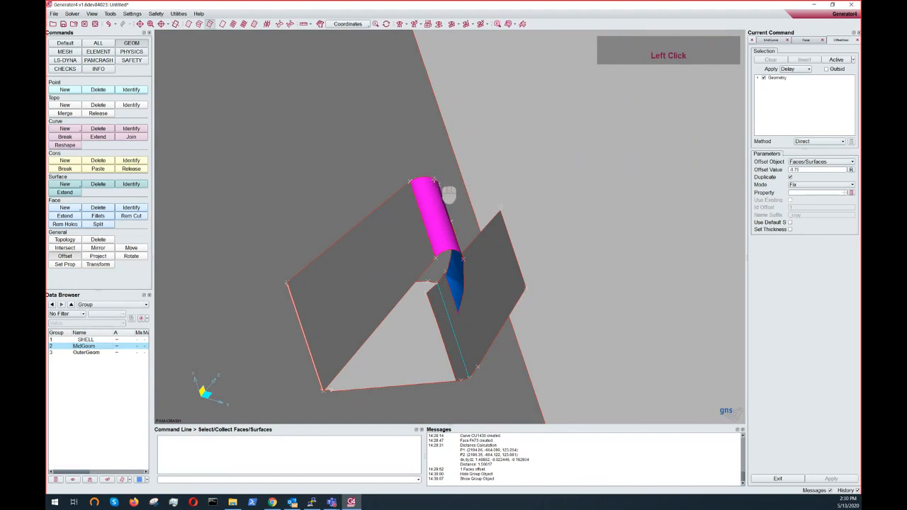
- Paste the two coincident cons along the clip face's first edge with Cons Paste
click(98, 169)
scroll(383, 230, down, 5)
click(408, 227)
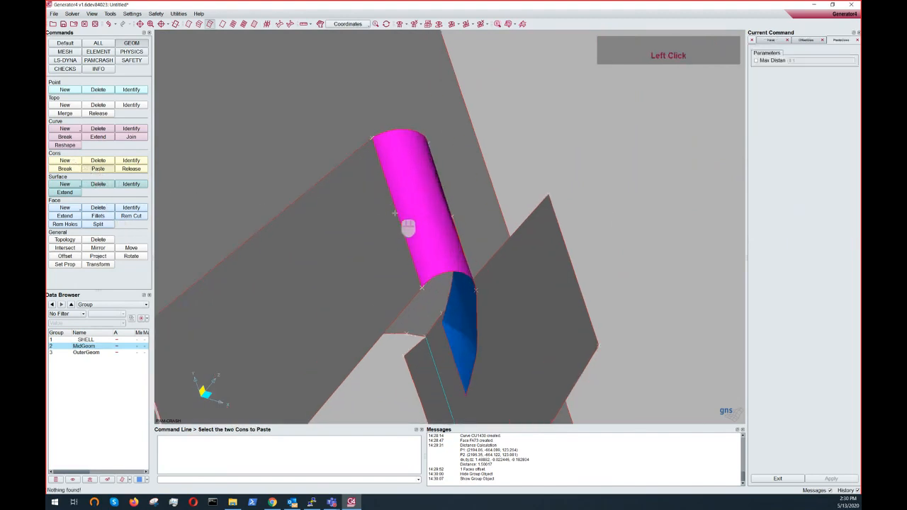
click(408, 227)
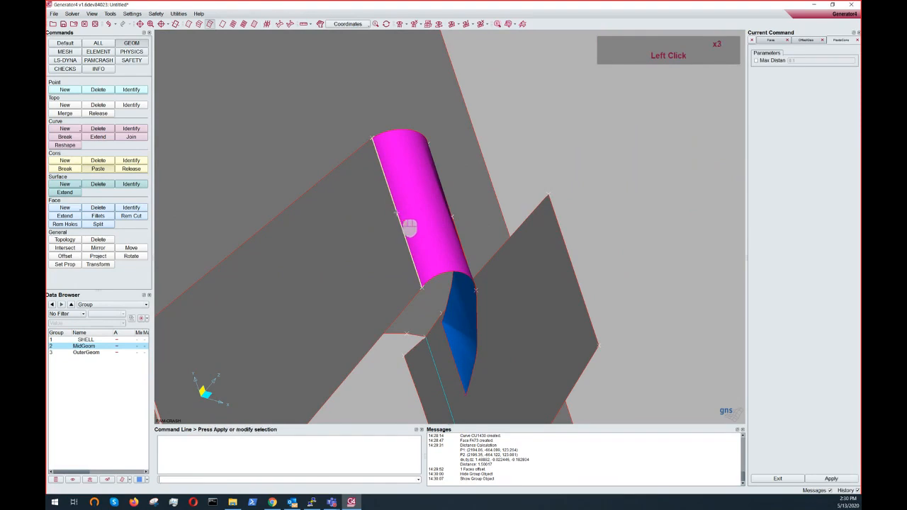
right_click(409, 226)
- Paste the coincident cons along the clip face's other side edge
ctrl+drag(409, 226, 404, 247)
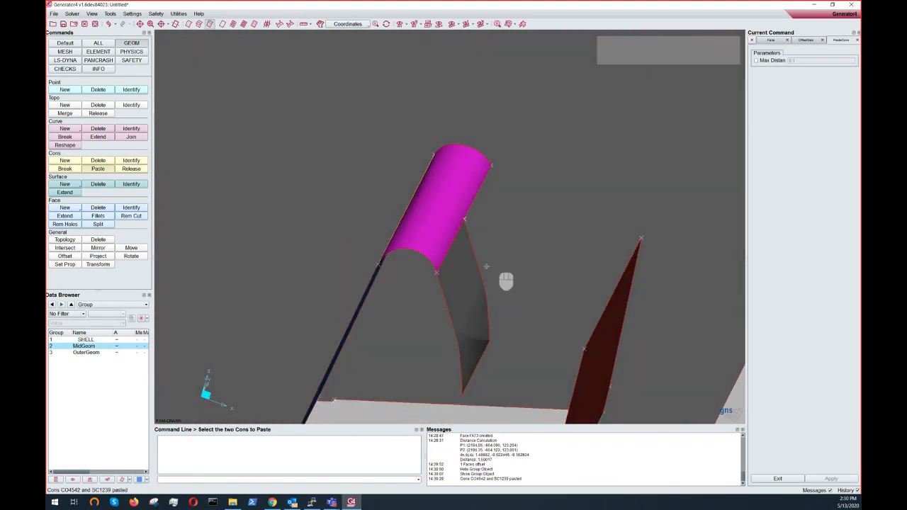
ctrl+middle_drag(507, 284, 478, 195)
ctrl+click(460, 178)
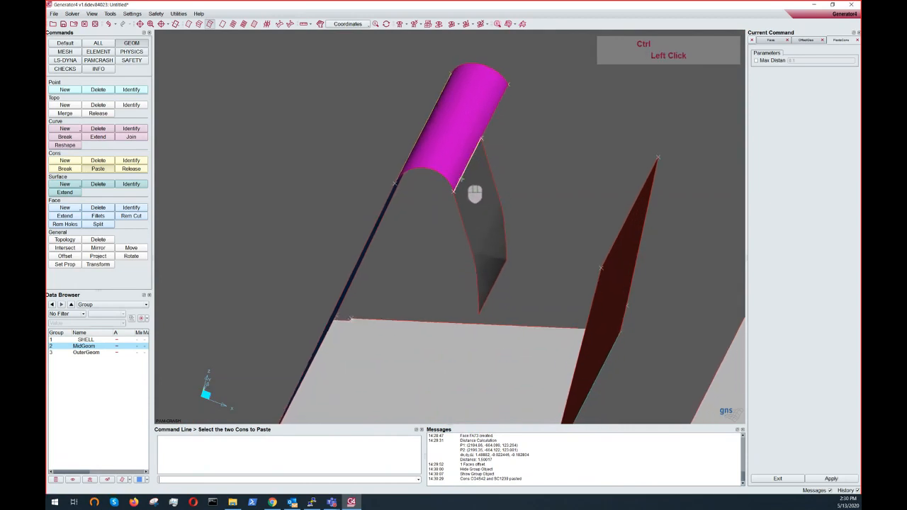
ctrl+click(461, 179)
ctrl+right_click(460, 179)
- Paste the coincident cons along the outer wall edge at the base of the middle faces
ctrl+scroll(461, 178, up, 5)
ctrl+drag(454, 191, 541, 241)
scroll(431, 305, down, 3)
click(426, 331)
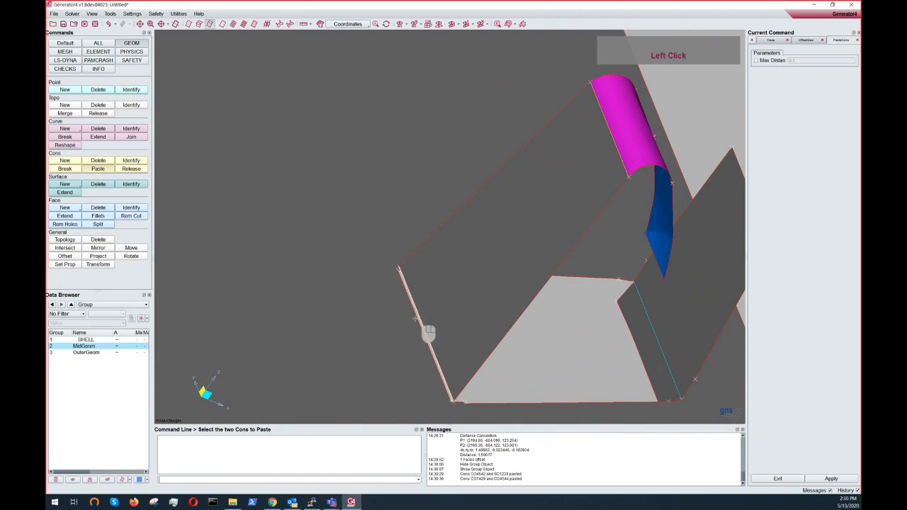
right_click(428, 330)
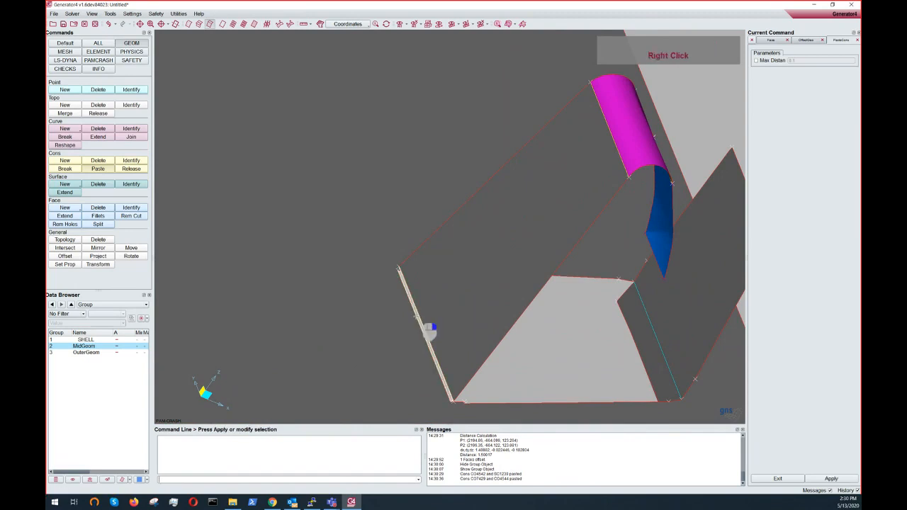
mouse_move(433, 328)
ctrl+mouse_down()
mouse_move(457, 274)
mouse_move(437, 309)
ctrl+mouse_up()
scroll(457, 274, down, 5)
ctrl+double_click(371, 251)
ctrl+drag(370, 251, 379, 250)
ctrl+middle_drag(481, 259, 428, 258)
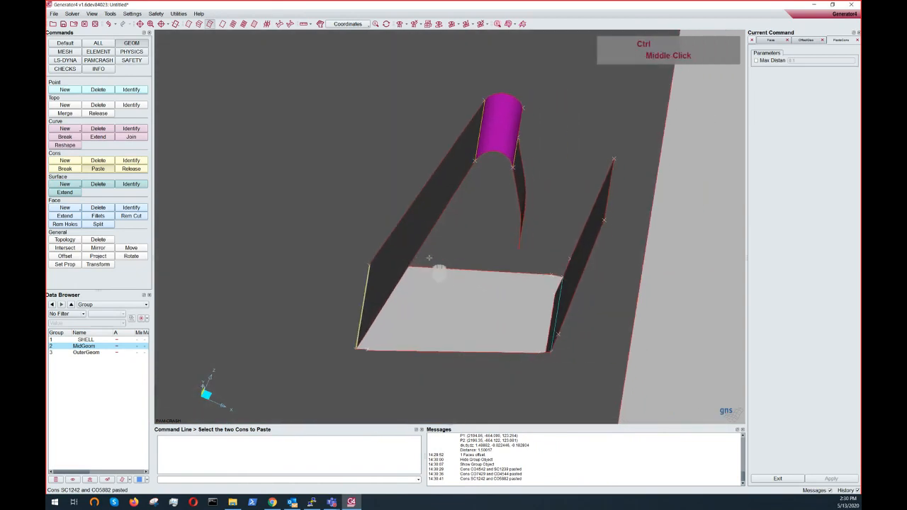
- Inspect the middle faces along the ribs of the part, switching between shaded and wireframe display
ctrl+drag(429, 257, 389, 241)
scroll(386, 237, up, 2)
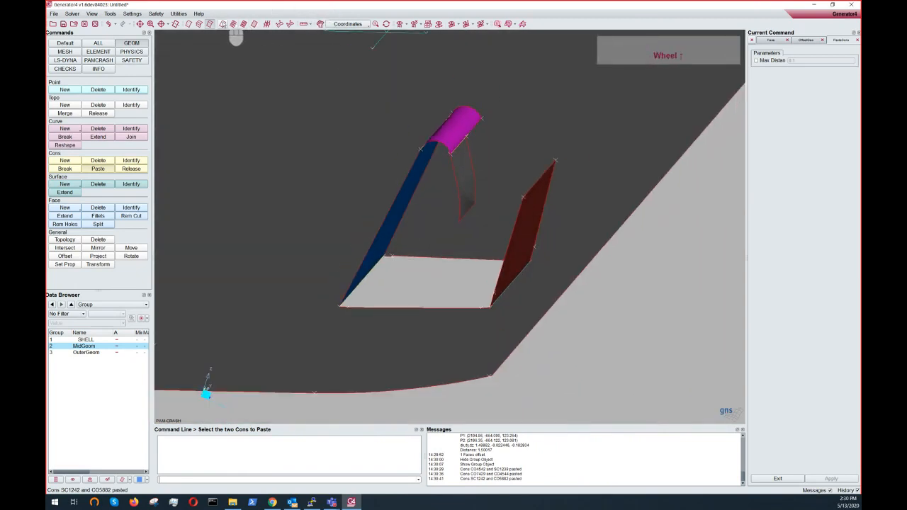
click(223, 24)
scroll(496, 256, up, 3)
mouse_move(506, 256)
ctrl+mouse_down()
mouse_move(451, 282)
mouse_move(462, 295)
ctrl+mouse_up()
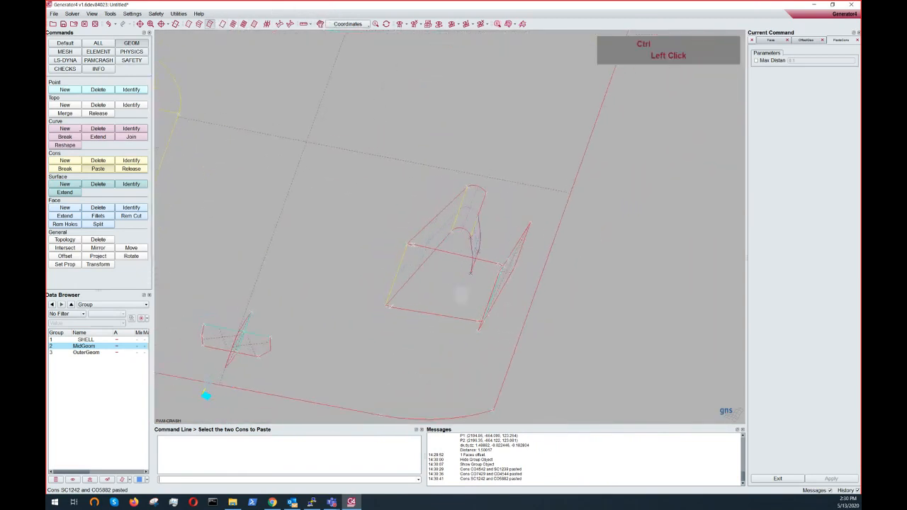
scroll(462, 295, up, 3)
ctrl+middle_drag(462, 295, 511, 387)
ctrl+drag(482, 253, 480, 156)
ctrl+right_drag(480, 156, 476, 185)
ctrl+middle_drag(476, 186, 448, 360)
ctrl+drag(479, 178, 434, 122)
ctrl+middle_drag(468, 129, 489, 185)
ctrl+drag(489, 185, 462, 133)
ctrl+middle_drag(554, 226, 482, 114)
ctrl+scroll(510, 201, down, 6)
ctrl+middle_drag(518, 171, 485, 249)
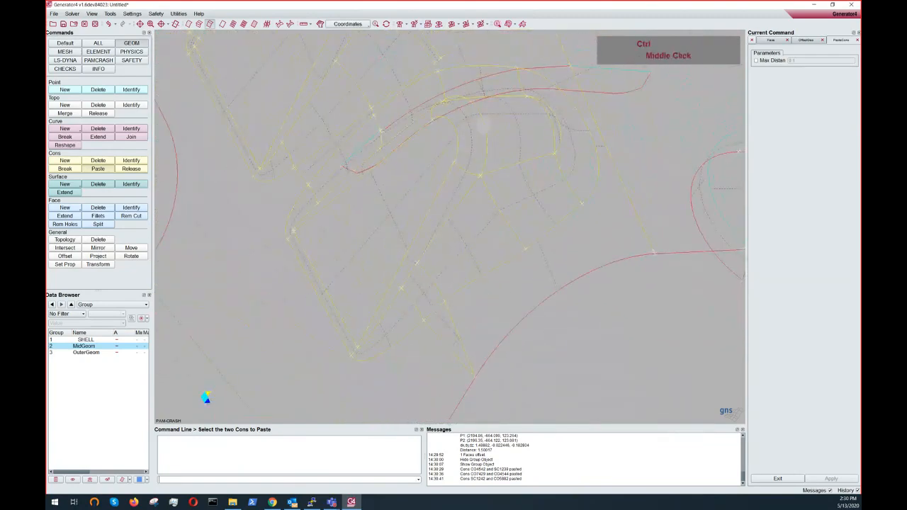
click(255, 24)
ctrl+middle_drag(538, 221, 526, 262)
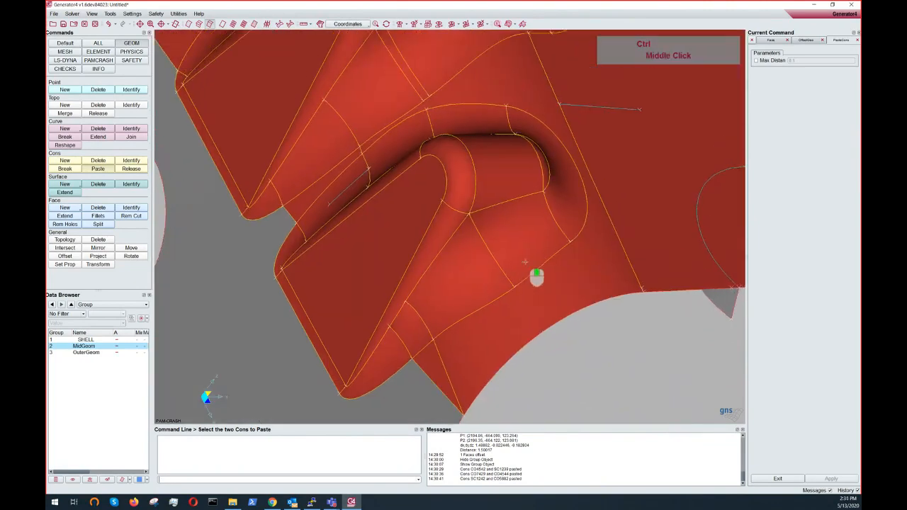
mouse_move(527, 262)
ctrl+mouse_down()
mouse_move(452, 160)
mouse_move(602, 241)
mouse_move(629, 285)
ctrl+mouse_up()
ctrl+scroll(451, 160, up, 5)
ctrl+right_drag(539, 263, 538, 398)
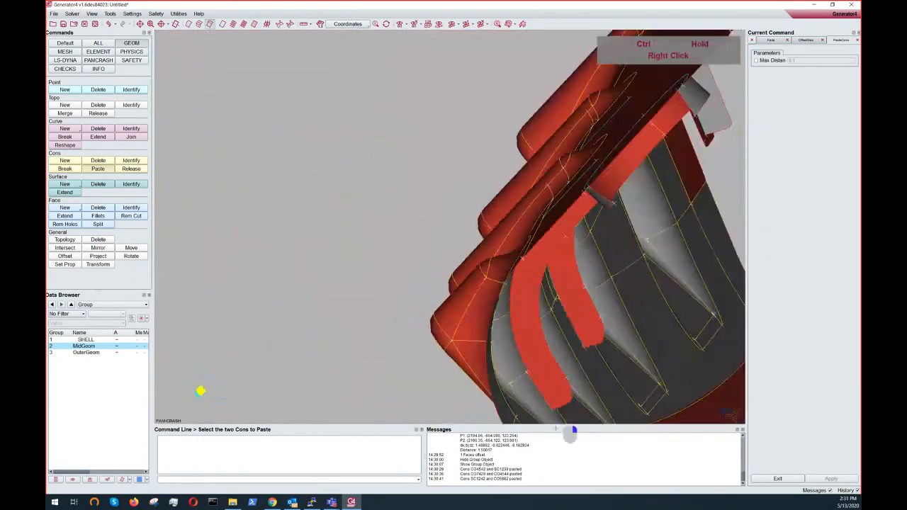
ctrl+drag(537, 399, 523, 272)
mouse_move(570, 297)
ctrl+mouse_down()
mouse_move(461, 268)
mouse_move(489, 262)
ctrl+mouse_up()
ctrl+right_drag(489, 262, 527, 255)
ctrl+middle_drag(527, 255, 465, 283)
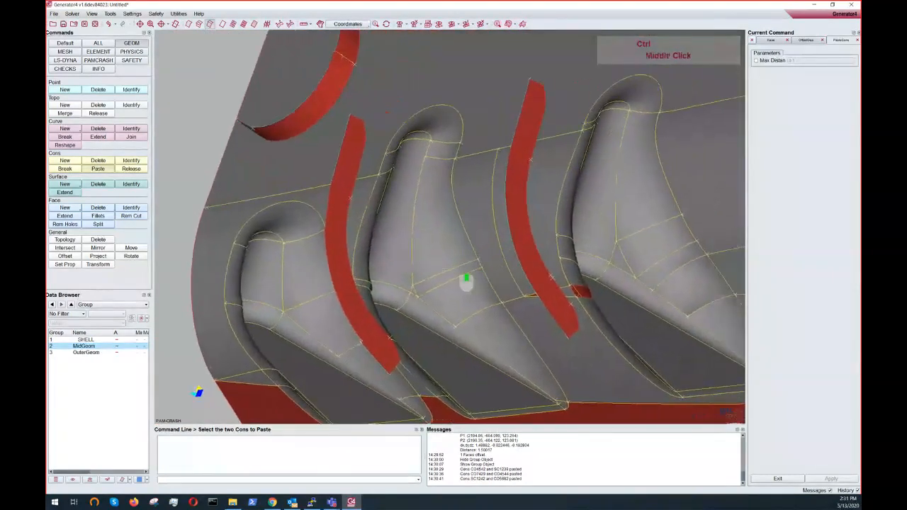
ctrl+scroll(603, 282, down, 1)
ctrl+middle_drag(308, 275, 430, 228)
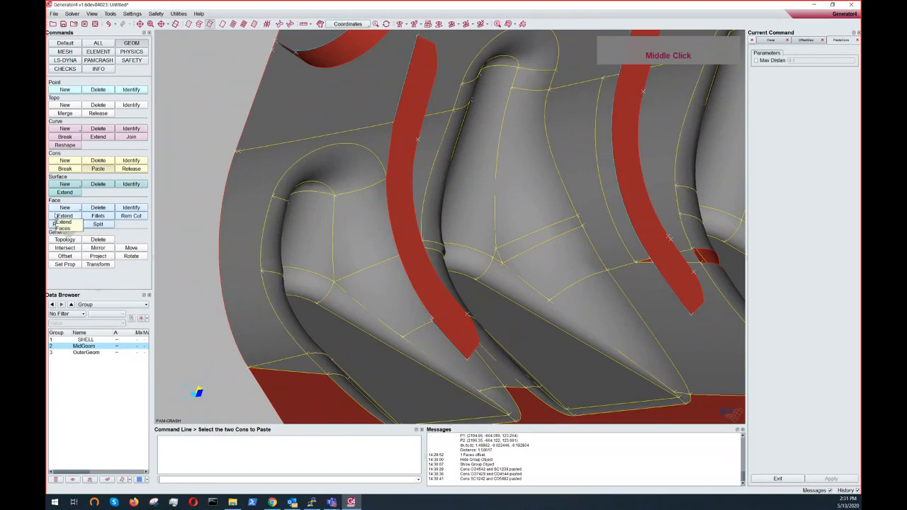
- Start Face Extend with the Select Target extension method and select the rib's middle face to extend
click(64, 215)
ctrl+middle_drag(317, 199, 329, 242)
ctrl+scroll(389, 202, up, 4)
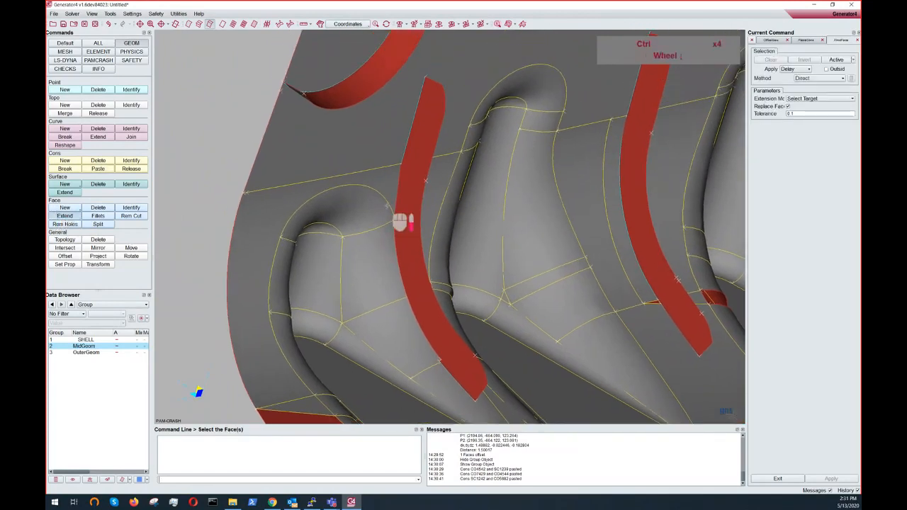
ctrl+middle_drag(389, 202, 339, 152)
ctrl+drag(336, 149, 277, 134)
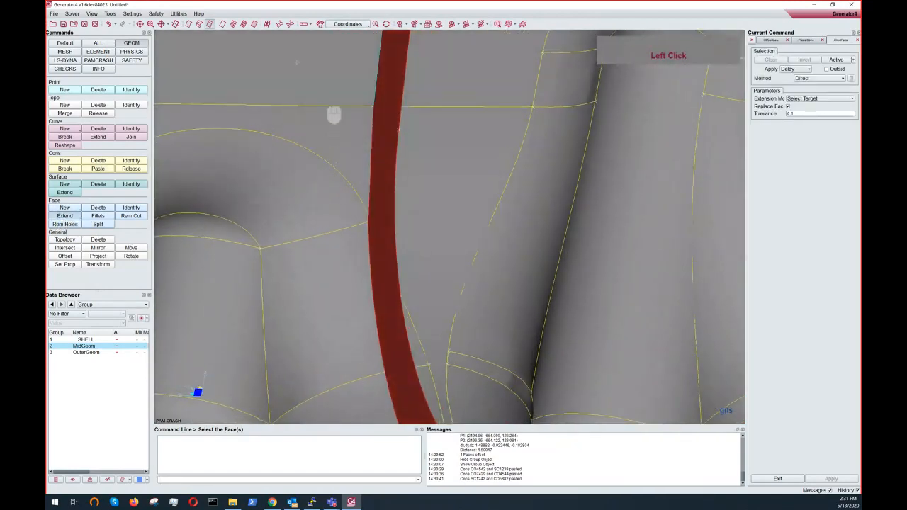
click(222, 24)
mouse_move(353, 206)
ctrl+mouse_down()
mouse_move(415, 170)
mouse_move(387, 112)
ctrl+mouse_up()
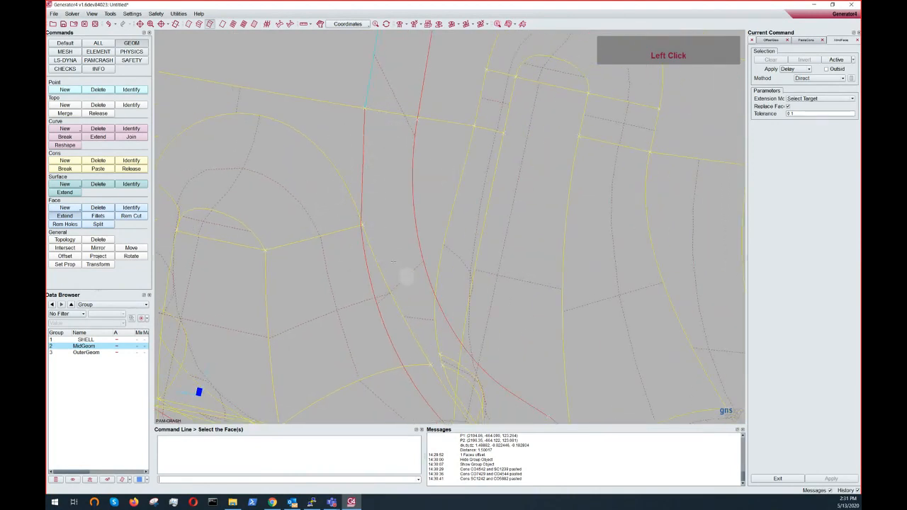
middle_drag(406, 276, 360, 142)
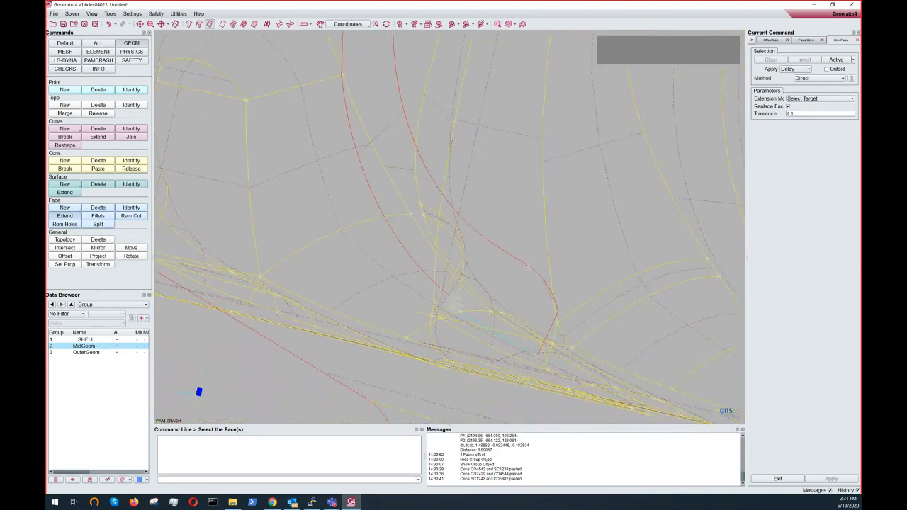
ctrl+drag(428, 294, 399, 297)
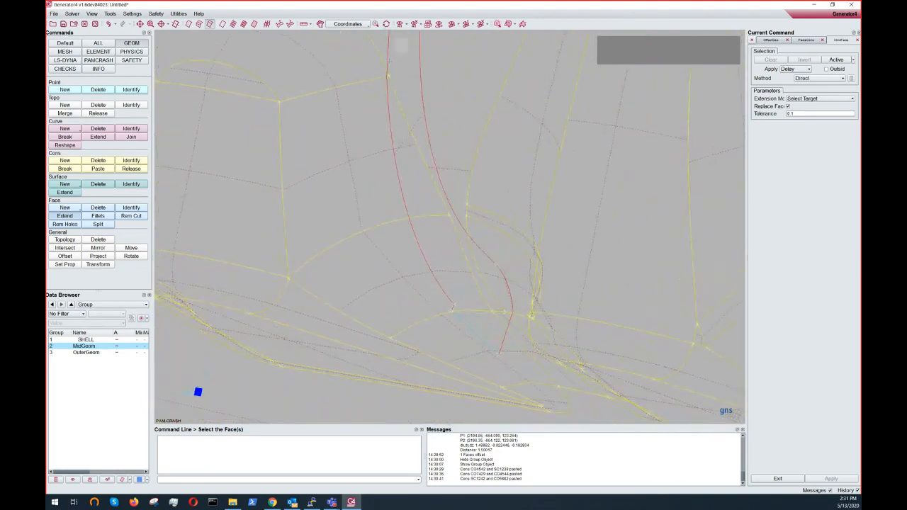
click(254, 24)
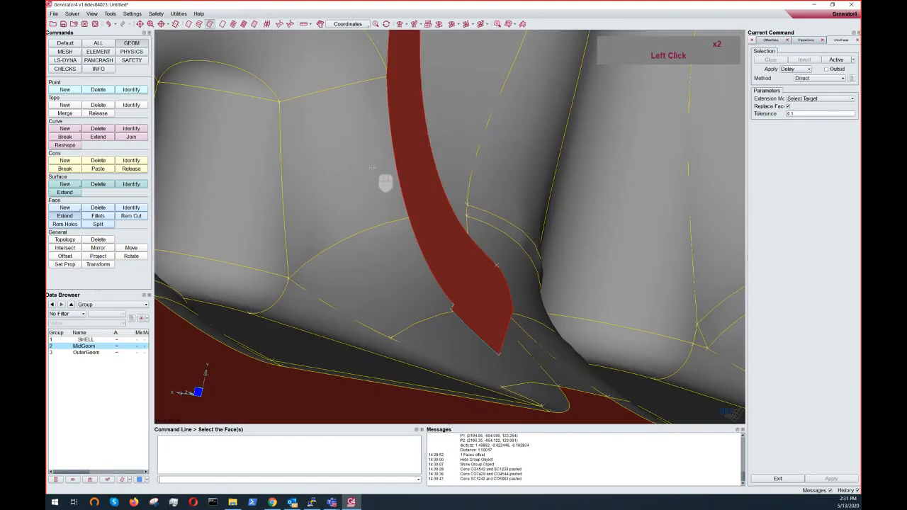
mouse_move(374, 167)
ctrl+mouse_down()
mouse_move(291, 226)
mouse_move(193, 210)
mouse_move(450, 195)
ctrl+mouse_up()
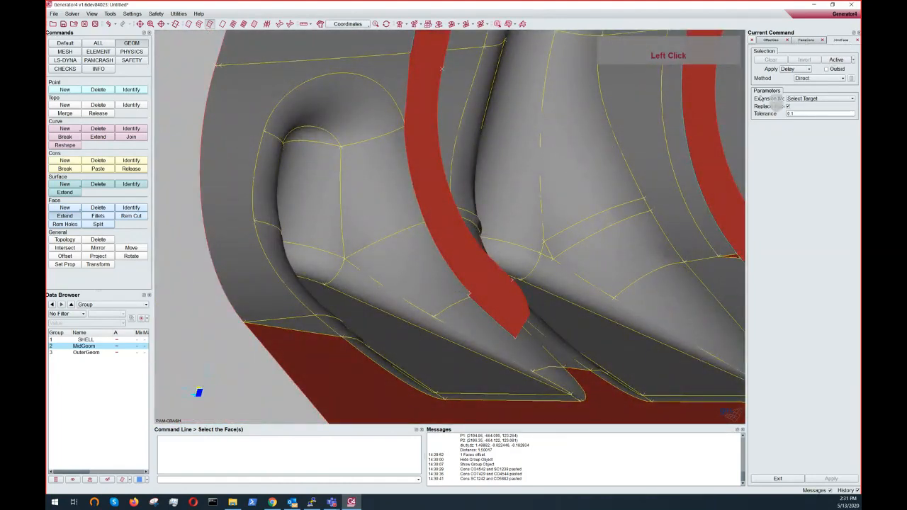
click(816, 100)
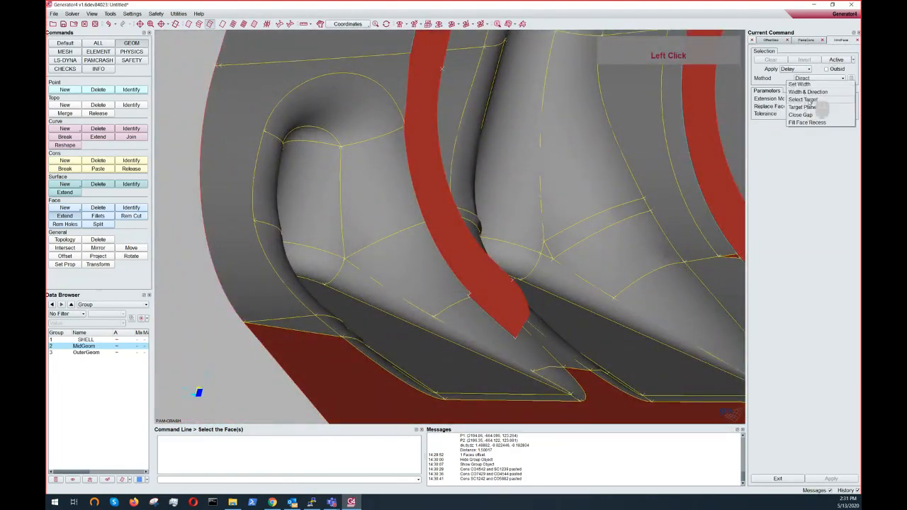
click(807, 99)
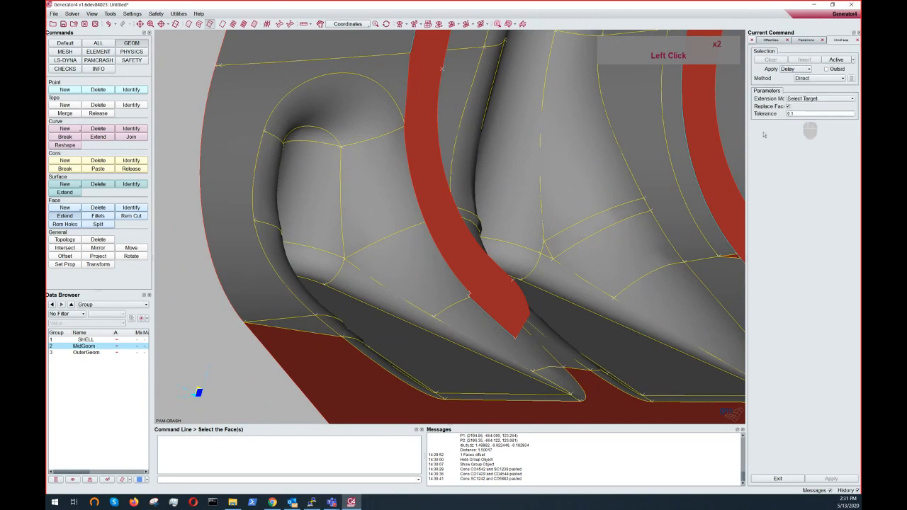
ctrl+right_drag(465, 157, 448, 207)
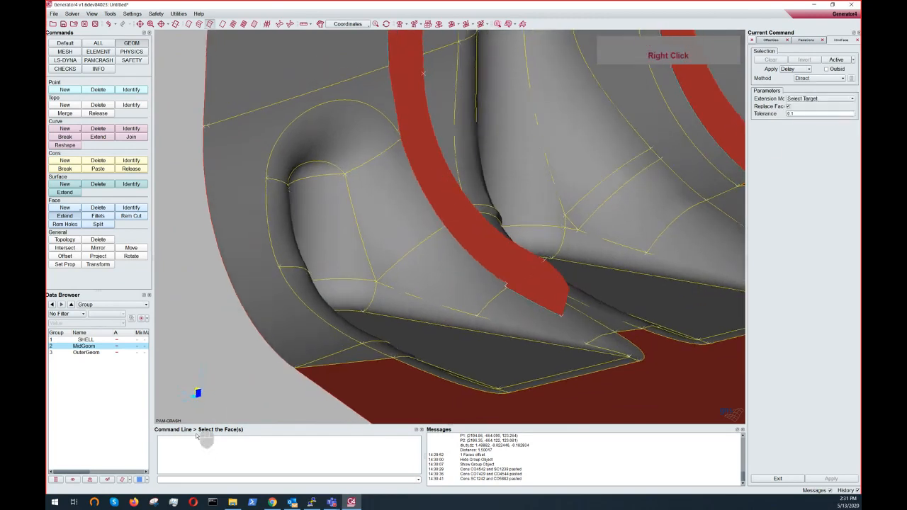
click(432, 173)
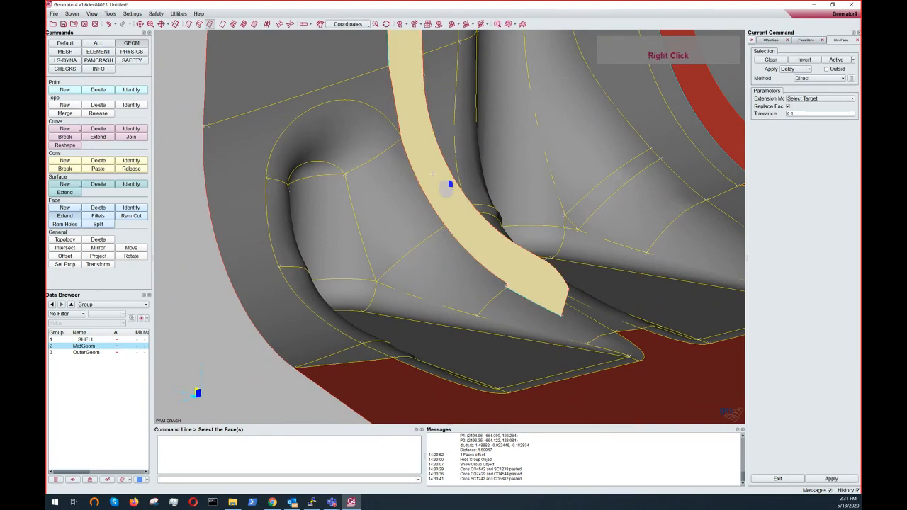
scroll(424, 185, down, 4)
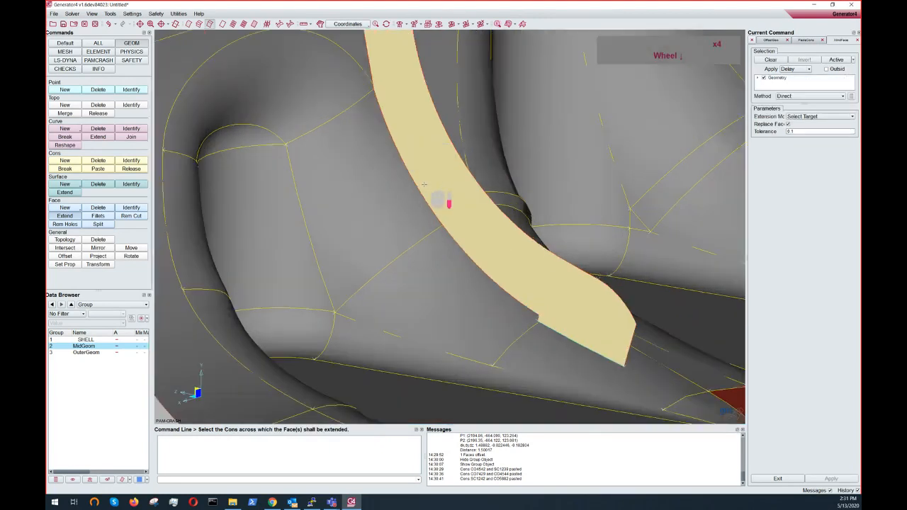
- Extend the rib's middle face across its bottom edge cons up to the adjacent target faces of the wall
click(414, 188)
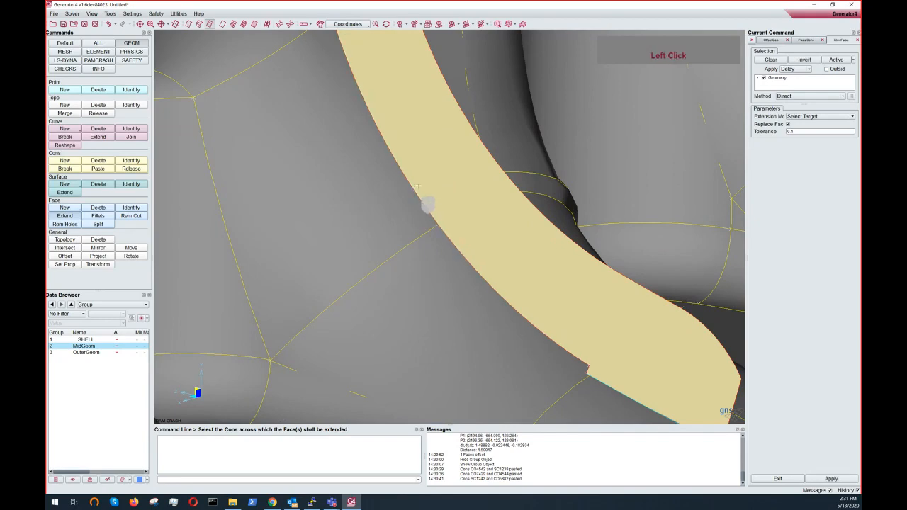
ctrl+scroll(419, 187, up, 5)
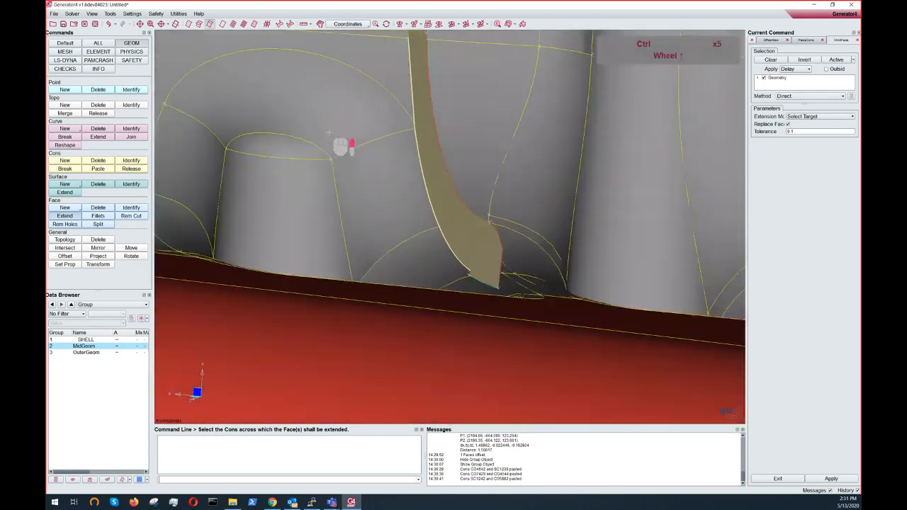
ctrl+middle_drag(341, 146, 375, 234)
right_click(426, 210)
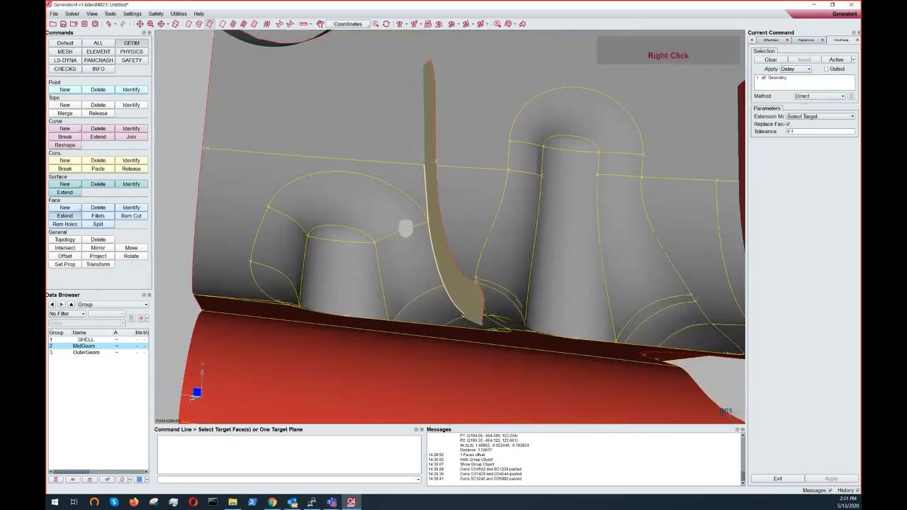
click(426, 273)
click(408, 227)
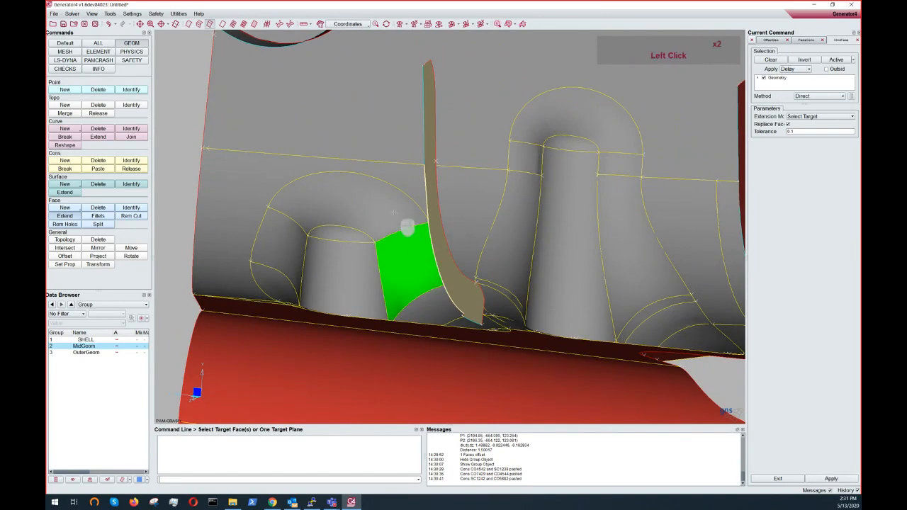
click(426, 200)
click(490, 205)
ctrl+drag(442, 265, 495, 310)
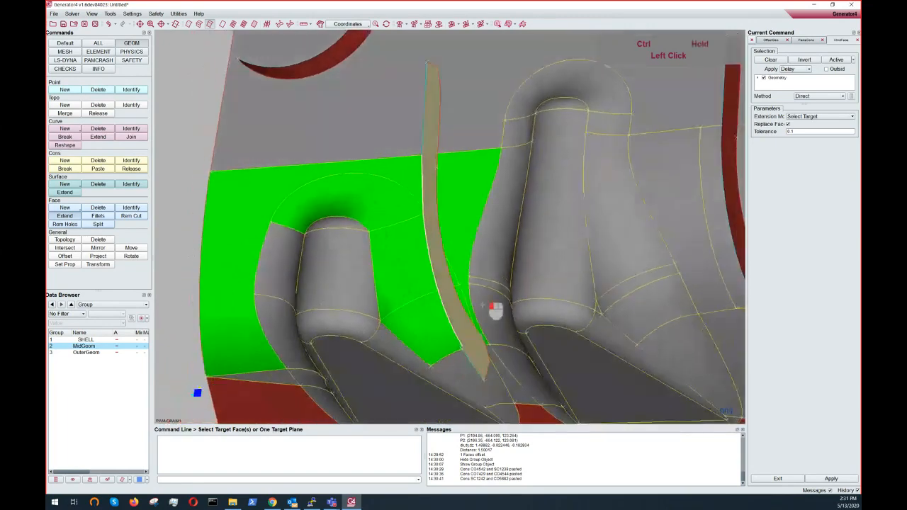
ctrl+drag(462, 334, 333, 188)
click(338, 185)
right_click(324, 170)
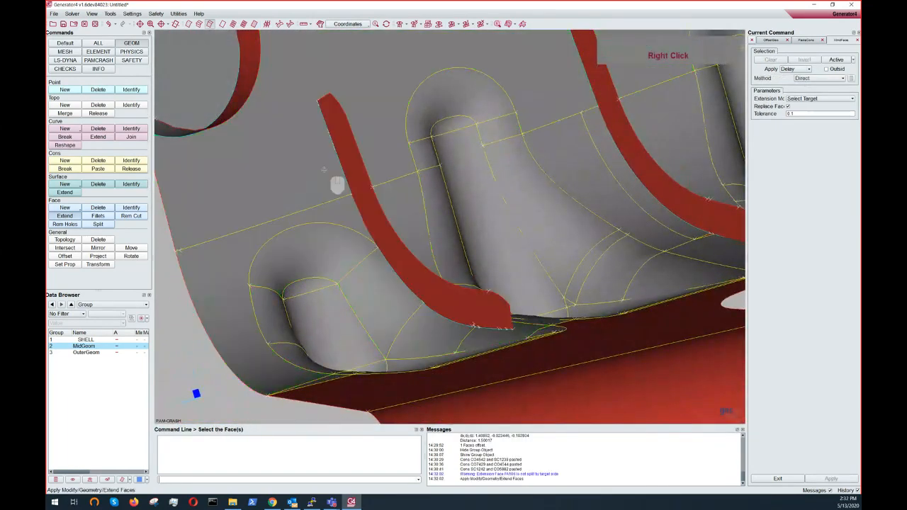
- Inspect the extended rib face and surrounding middle faces, switching between shaded and wireframe display
ctrl+scroll(343, 205, down, 4)
ctrl+drag(343, 214, 375, 230)
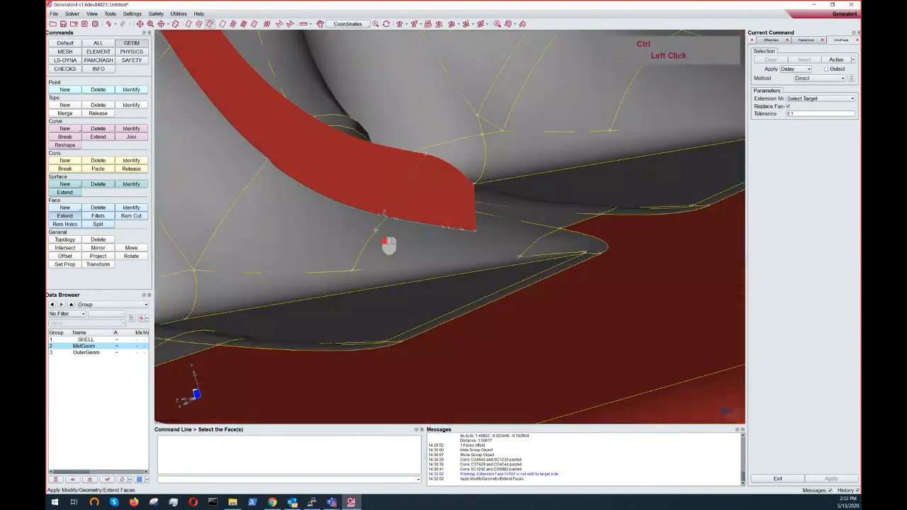
ctrl+middle_drag(383, 227, 499, 300)
ctrl+scroll(405, 248, down, 5)
ctrl+middle_drag(398, 265, 439, 226)
ctrl+drag(398, 265, 366, 219)
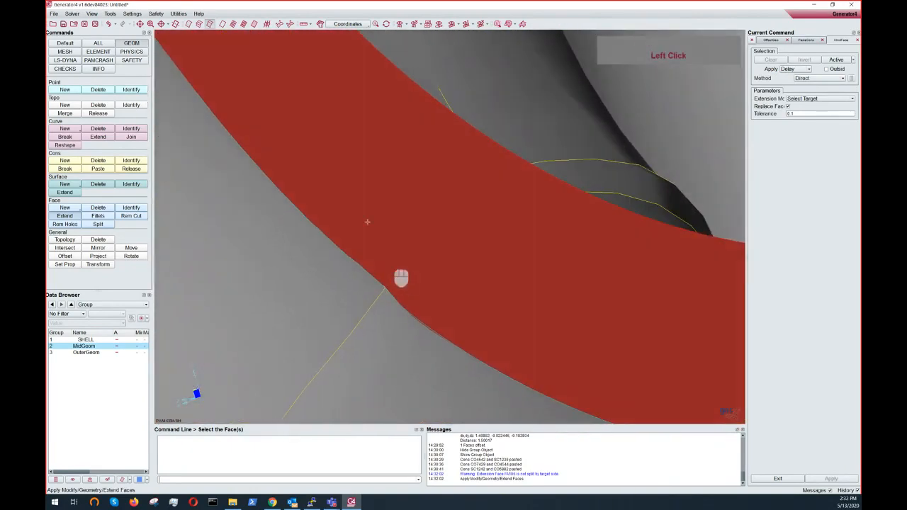
click(222, 26)
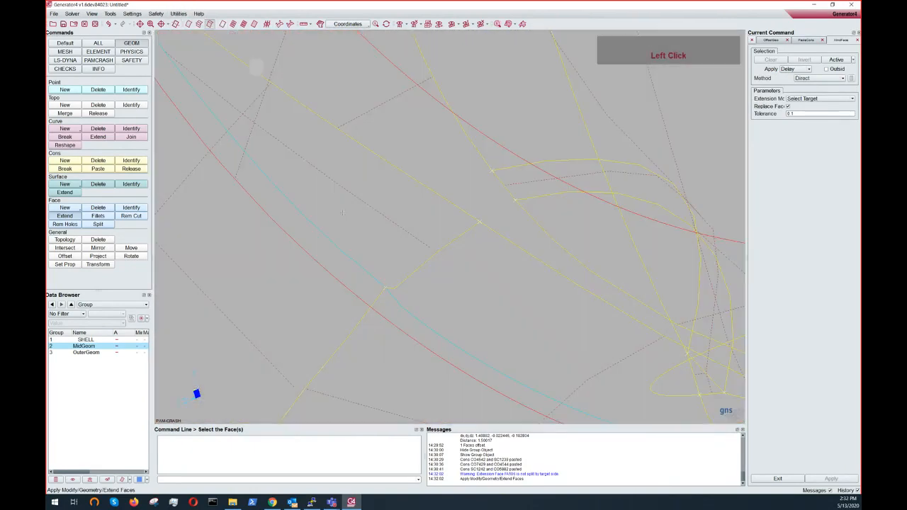
mouse_move(373, 283)
ctrl+mouse_down()
mouse_move(337, 272)
mouse_move(362, 285)
ctrl+mouse_up()
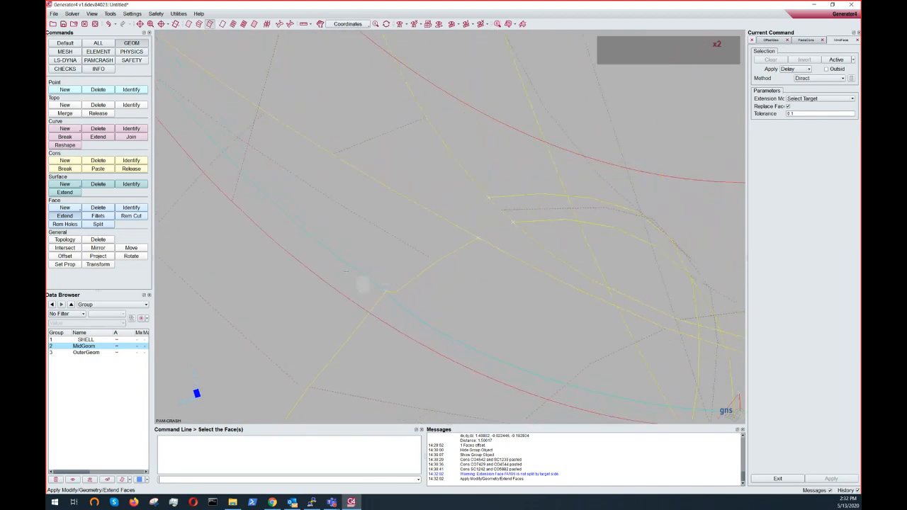
scroll(369, 280, up, 2)
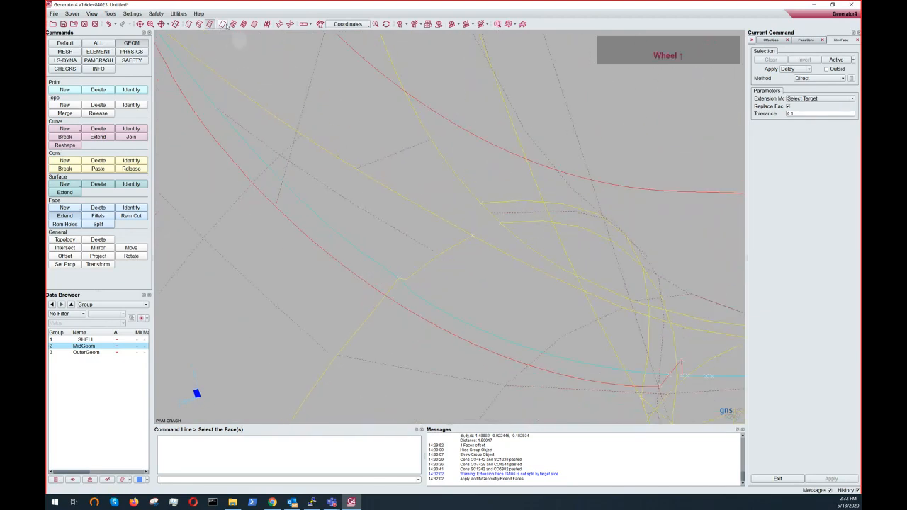
click(255, 24)
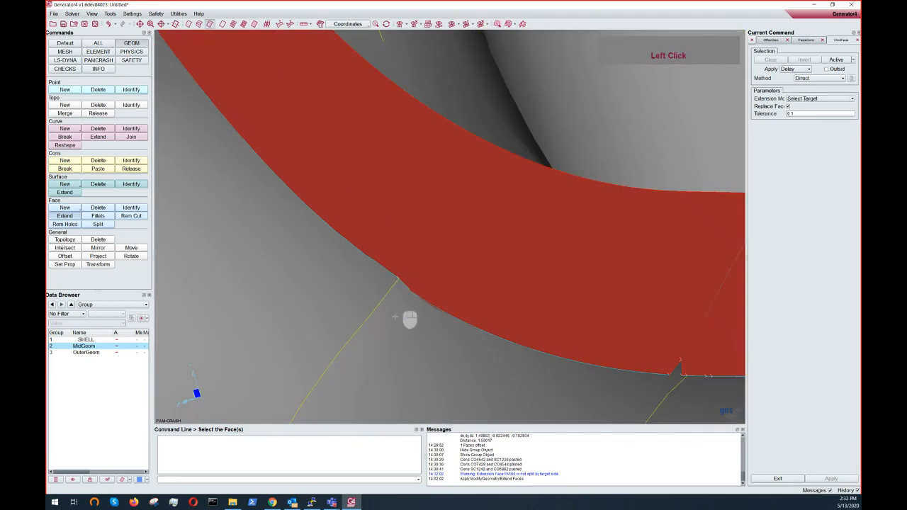
scroll(283, 185, up, 3)
ctrl+drag(283, 186, 307, 165)
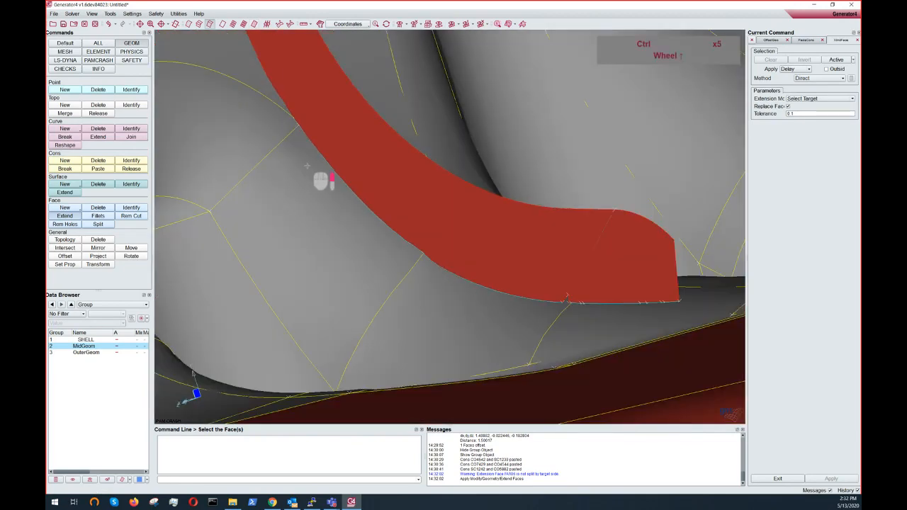
scroll(313, 166, up, 3)
scroll(441, 194, up, 3)
ctrl+drag(453, 167, 392, 177)
ctrl+drag(489, 176, 417, 189)
scroll(417, 189, up, 1)
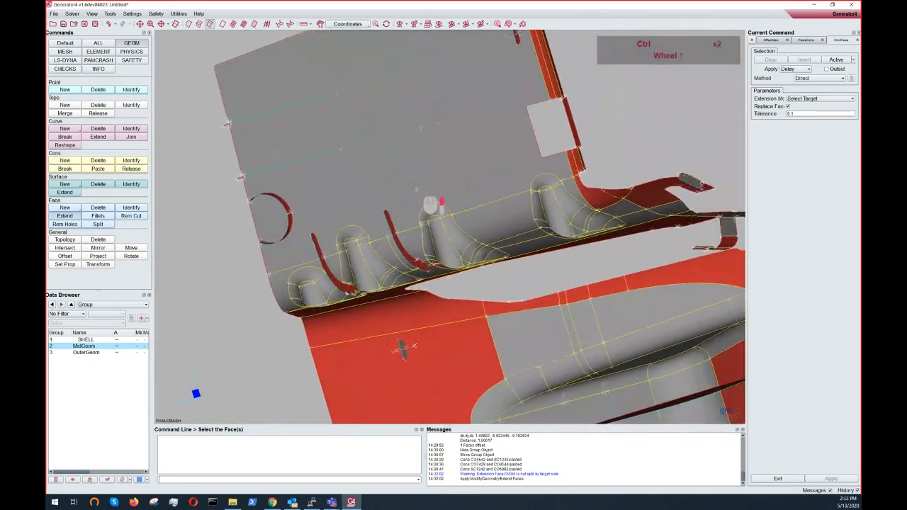
scroll(417, 189, up, 4)
ctrl+drag(438, 334, 826, 112)
ctrl+drag(433, 183, 598, 357)
ctrl+middle_drag(476, 226, 557, 280)
ctrl+right_drag(557, 279, 523, 302)
ctrl+drag(523, 301, 614, 228)
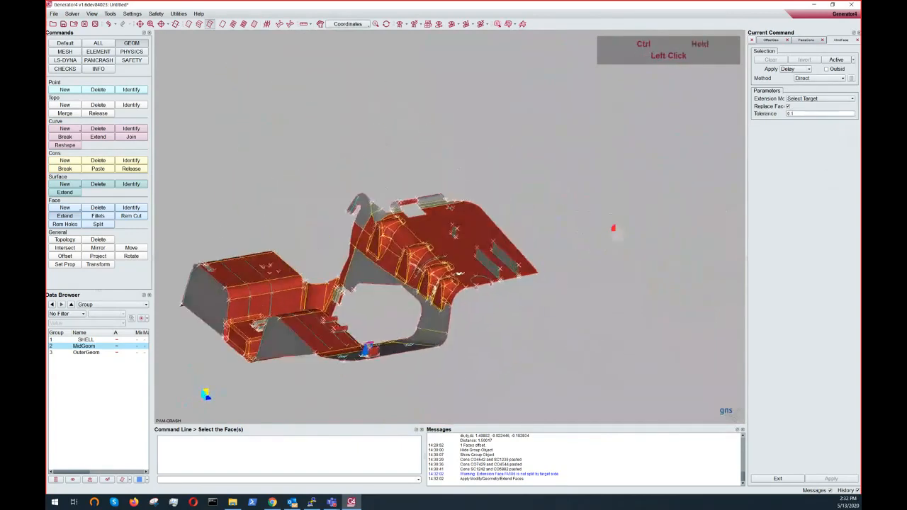
ctrl+middle_drag(614, 228, 661, 187)
ctrl+scroll(484, 239, down, 2)
ctrl+middle_drag(510, 239, 502, 267)
mouse_move(501, 267)
ctrl+mouse_down()
mouse_move(545, 275)
mouse_move(594, 237)
mouse_move(599, 314)
mouse_move(611, 293)
mouse_move(482, 306)
mouse_move(491, 264)
ctrl+mouse_up()
ctrl+middle_drag(491, 263, 474, 302)
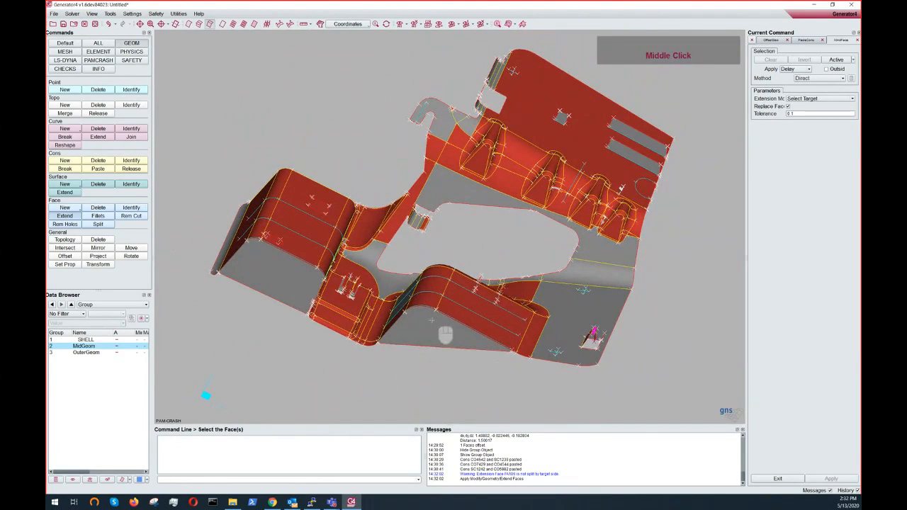
mouse_move(332, 503)
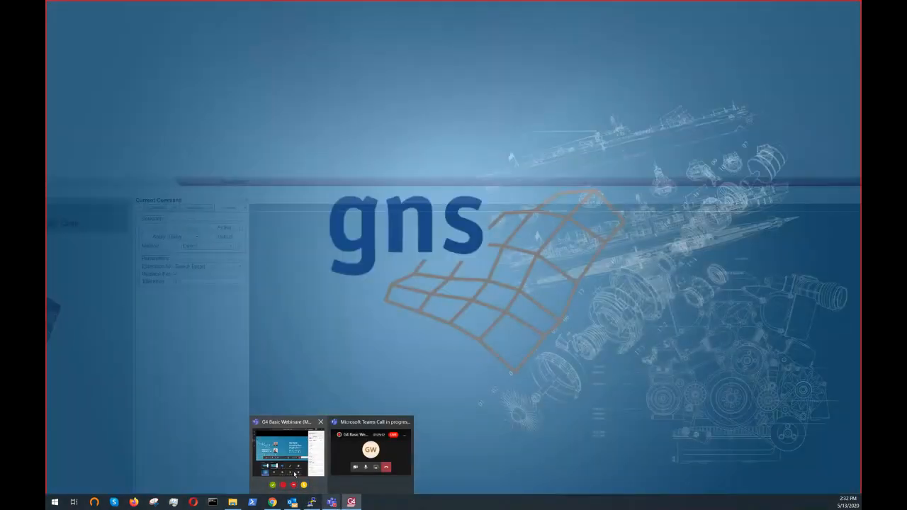
click(295, 476)
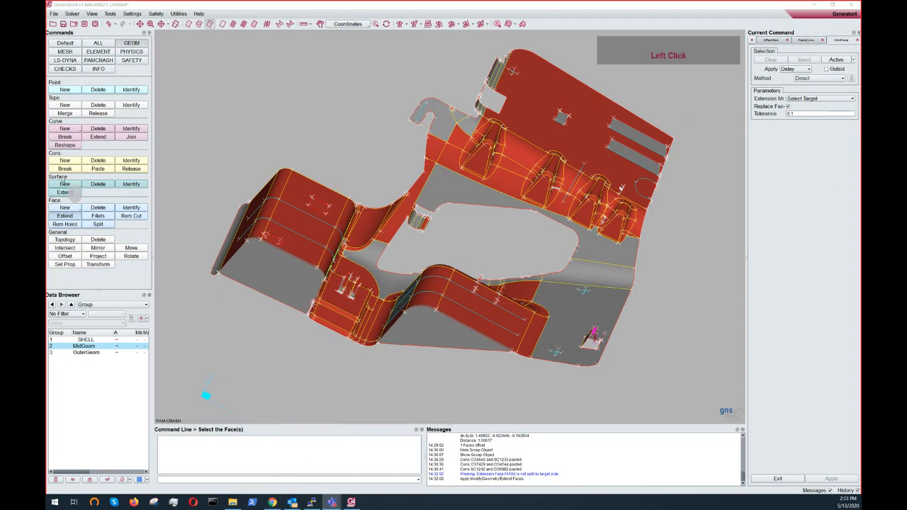
- Start the Middle Ply face command and display only the OuterGeom group
click(60, 209)
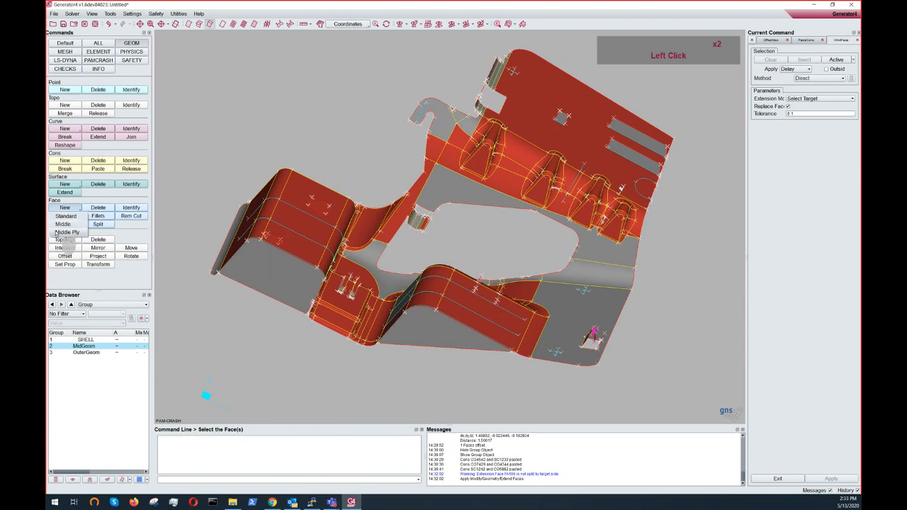
click(57, 231)
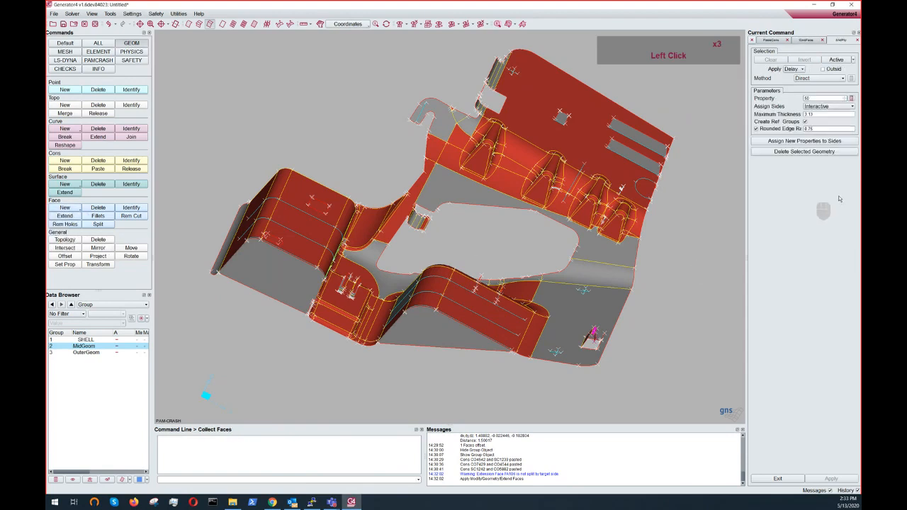
scroll(305, 322, up, 4)
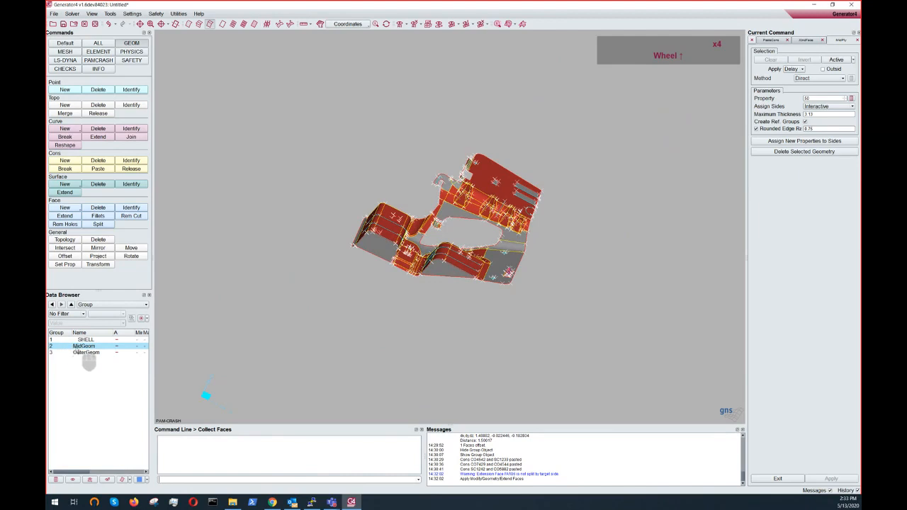
click(77, 353)
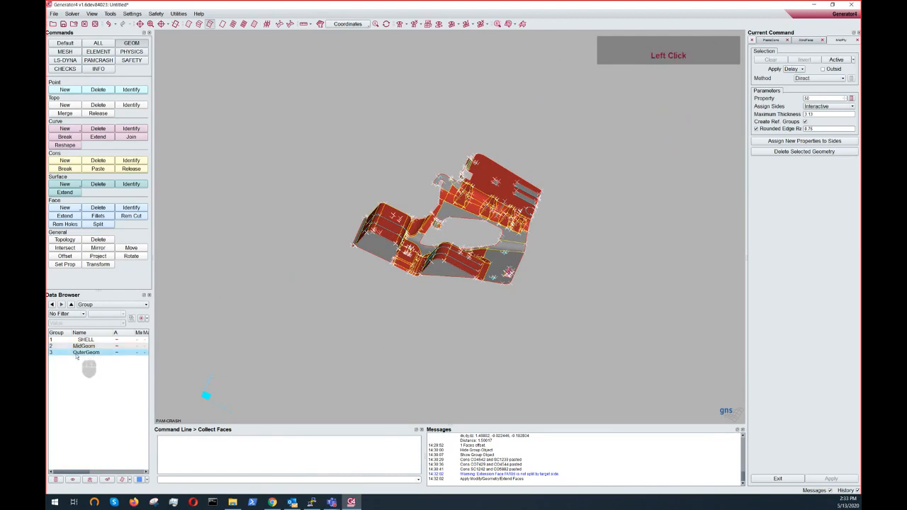
click(90, 481)
- Box-select all faces of the outer geometry to separate them into sides
scroll(505, 240, down, 4)
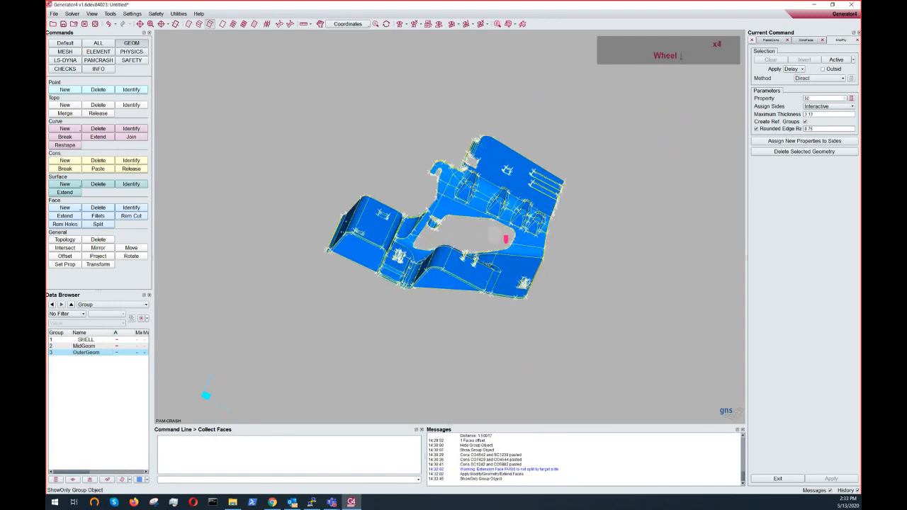
scroll(501, 237, down, 3)
scroll(672, 202, up, 4)
drag(225, 74, 640, 397)
right_click(591, 318)
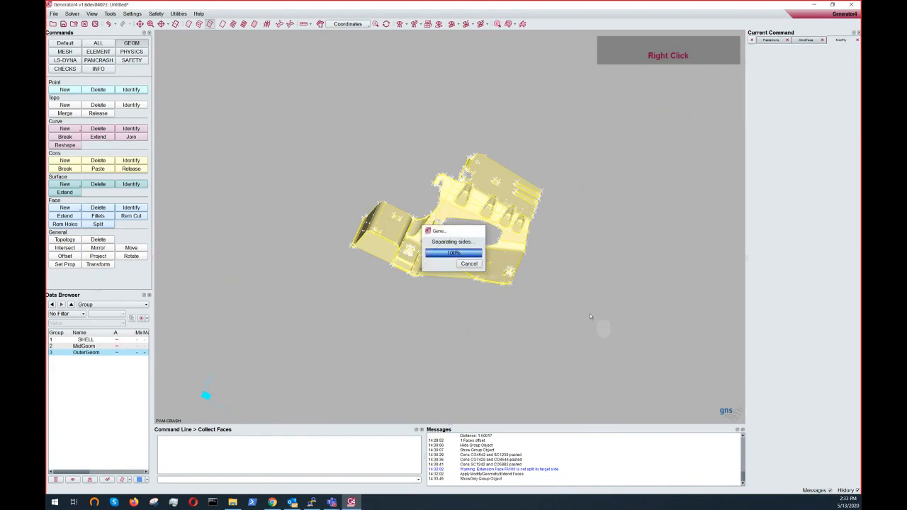
click(427, 264)
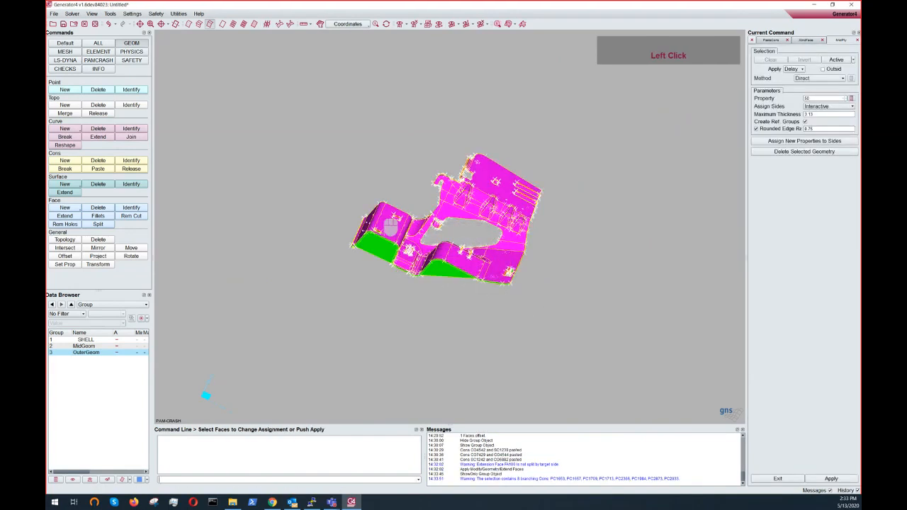
- Assign new properties to the separated front and rear sides
ctrl+drag(502, 229, 559, 200)
ctrl+drag(550, 150, 472, 139)
scroll(468, 220, up, 4)
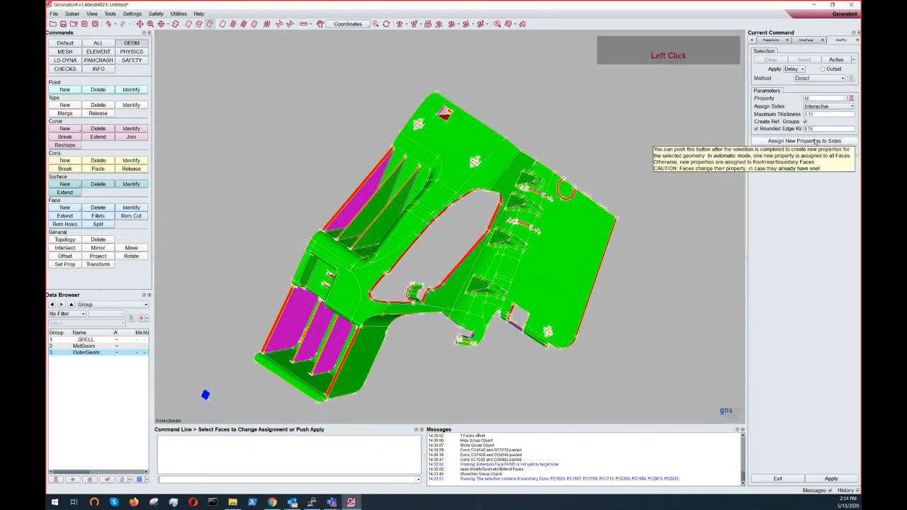
click(817, 143)
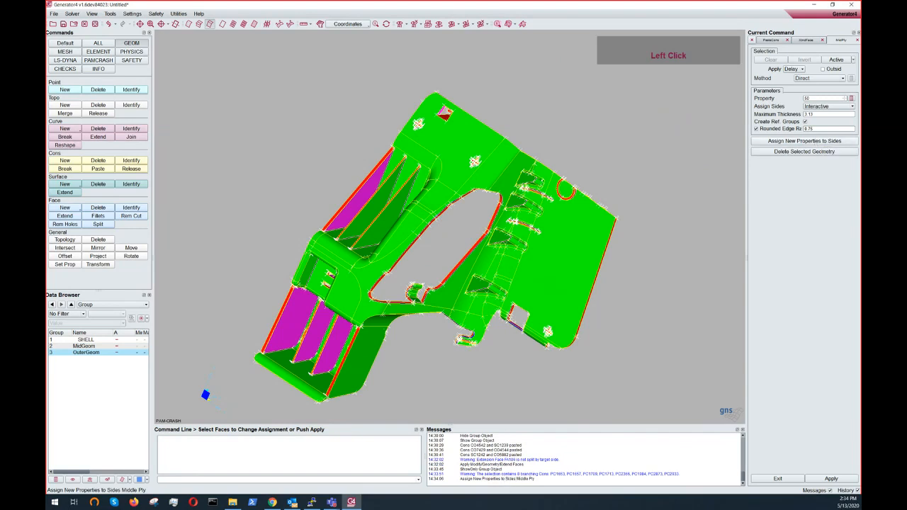
- Switch the data browser to list properties and review the side assignments on the part
click(107, 305)
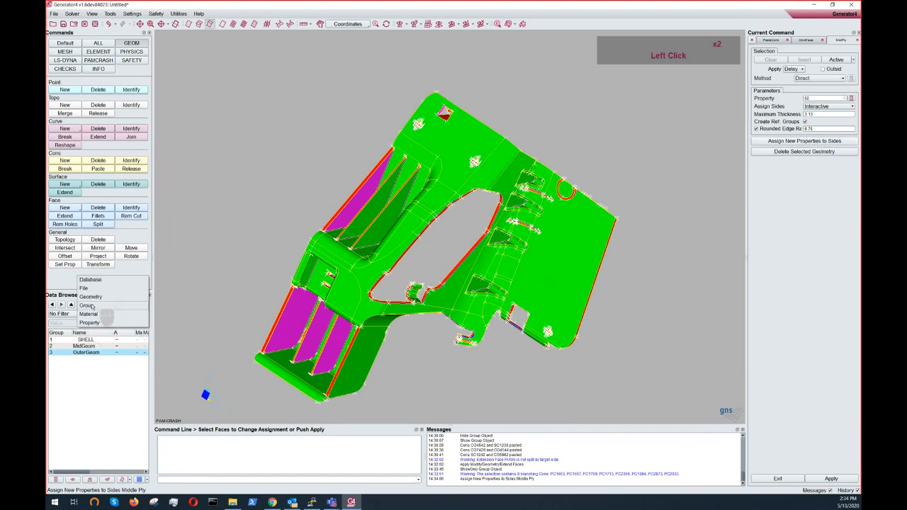
click(91, 323)
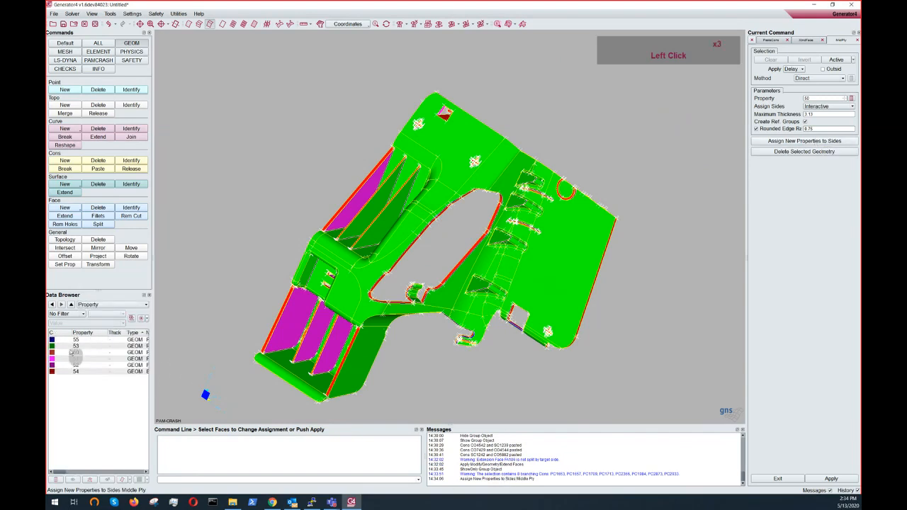
drag(153, 347, 285, 333)
click(157, 333)
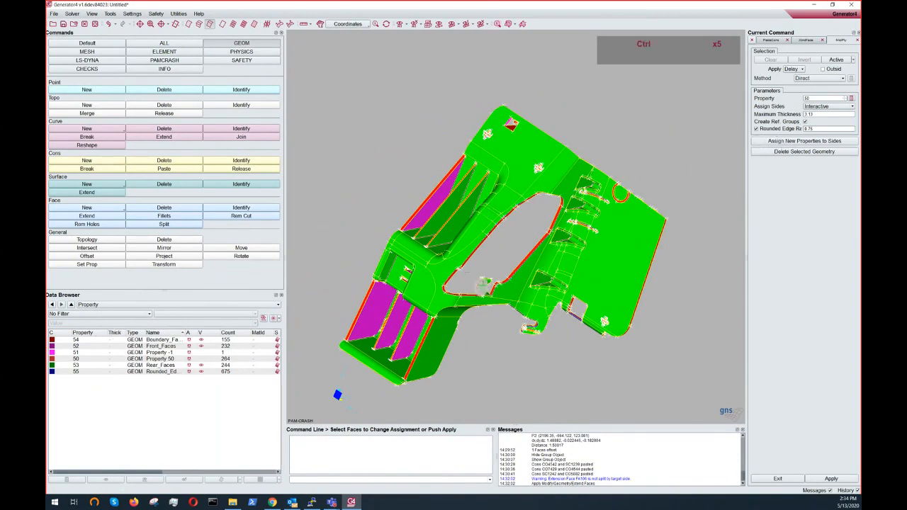
ctrl+middle_drag(484, 285, 496, 261)
ctrl+drag(496, 261, 464, 239)
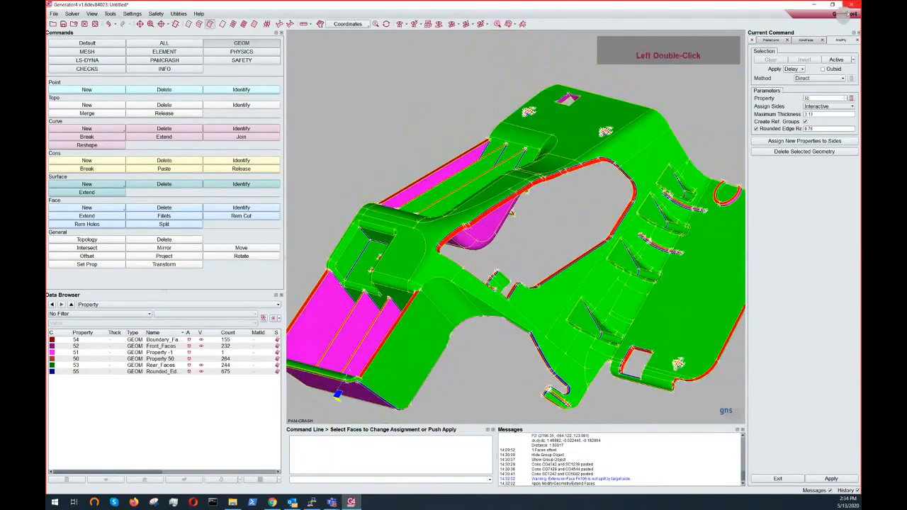
click(806, 40)
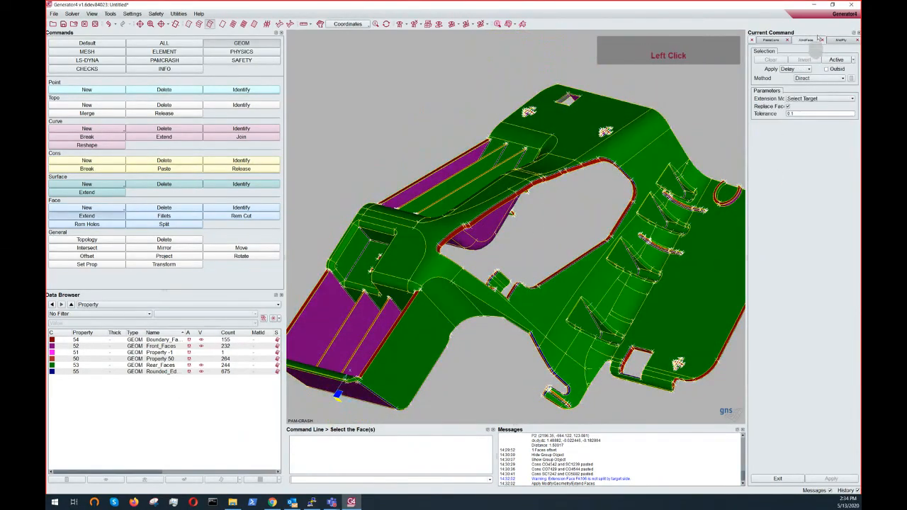
click(779, 40)
click(839, 41)
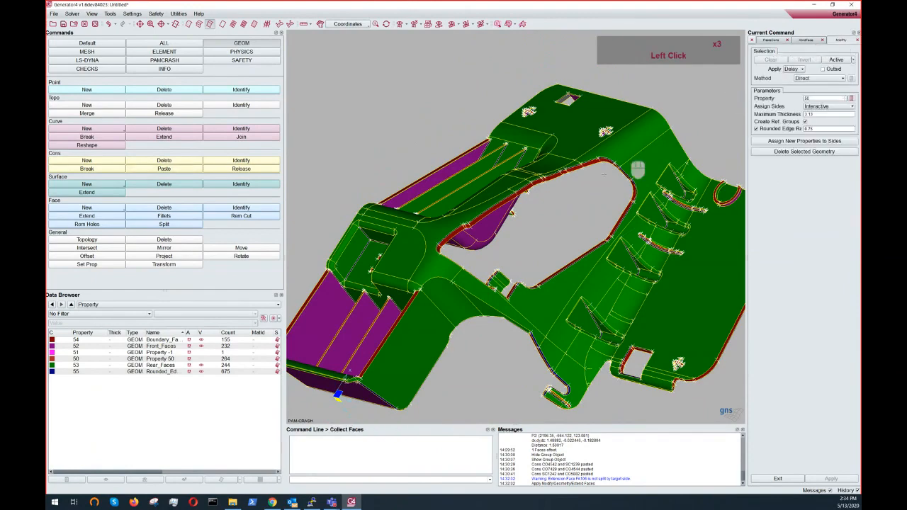
- Set the Middle Ply side assignment method to Manual
scroll(603, 174, down, 4)
ctrl+drag(601, 174, 584, 131)
scroll(570, 114, up, 3)
ctrl+right_drag(584, 130, 495, 220)
ctrl+drag(495, 220, 520, 263)
scroll(520, 262, down, 1)
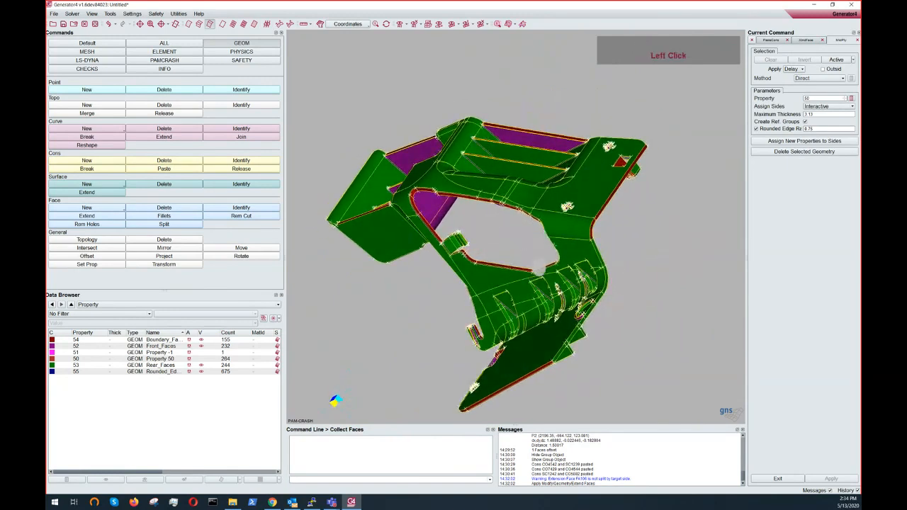
click(830, 106)
click(835, 107)
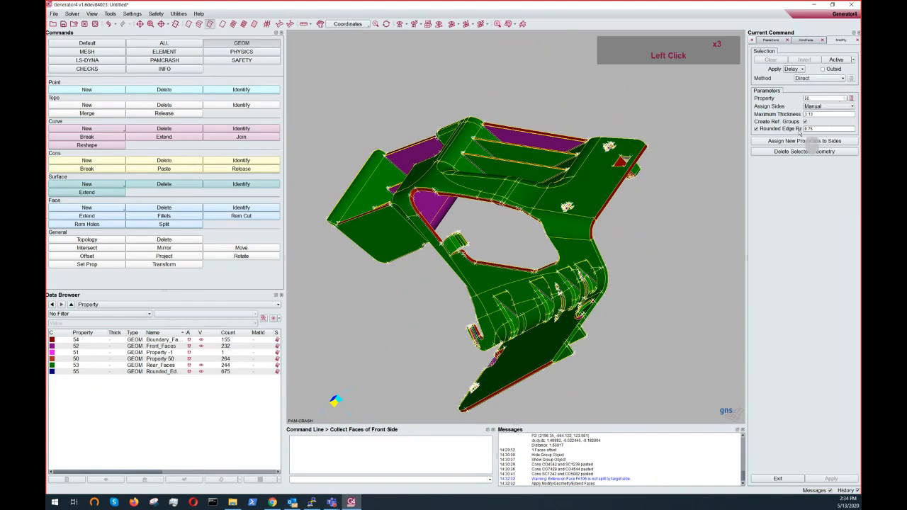
- Switch the selection method to Property and pick the front-side faces by their property
click(817, 80)
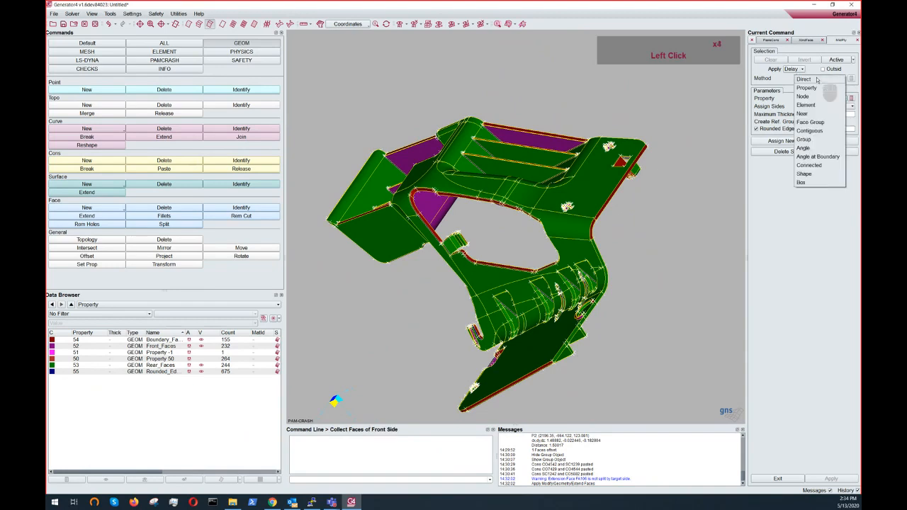
click(815, 89)
key(ctrl)
ctrl+middle_drag(628, 212, 588, 225)
scroll(498, 198, down, 1)
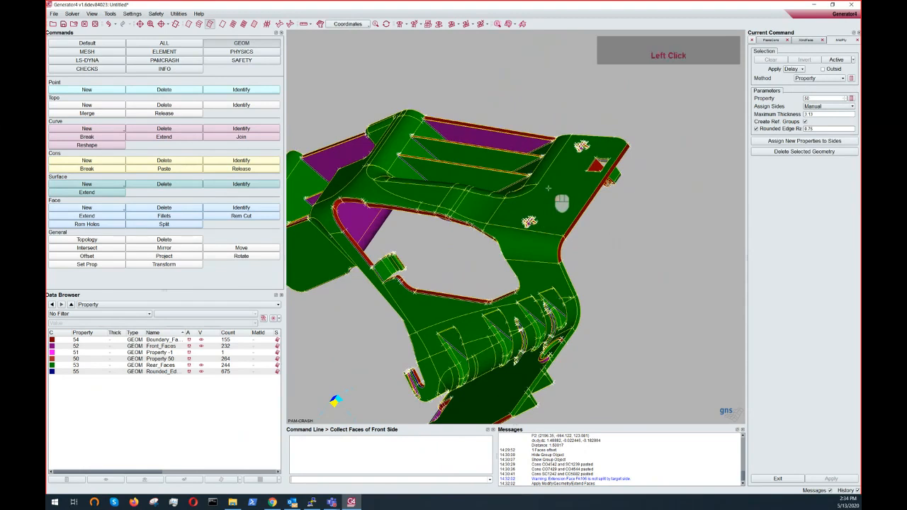
click(547, 188)
mouse_move(547, 190)
ctrl+mouse_down()
mouse_move(524, 264)
mouse_move(588, 233)
mouse_move(643, 183)
mouse_move(565, 202)
mouse_move(414, 75)
mouse_move(536, 194)
ctrl+mouse_up()
middle_click(564, 203)
- Pick the rear-side faces by property and confirm the rear side selection
ctrl+middle_drag(557, 228, 530, 118)
ctrl+drag(541, 195, 666, 425)
right_click(555, 132)
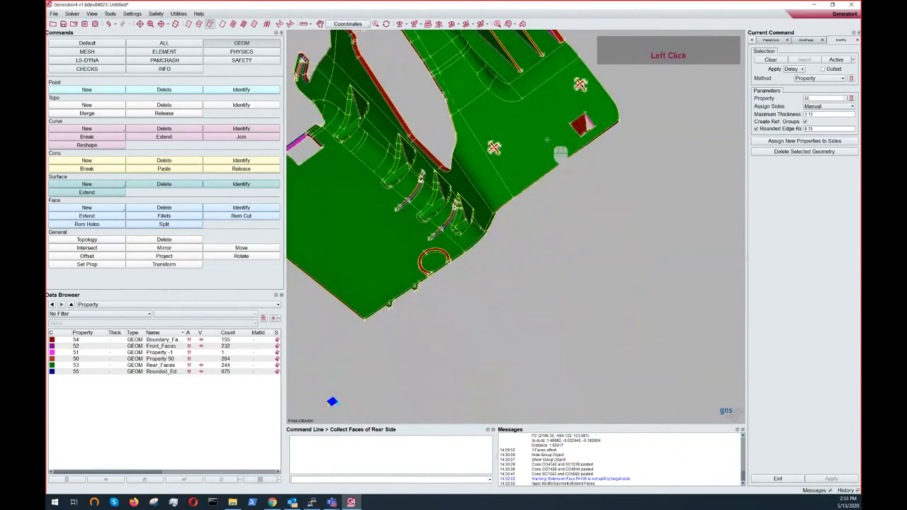
click(560, 152)
middle_drag(560, 152, 663, 274)
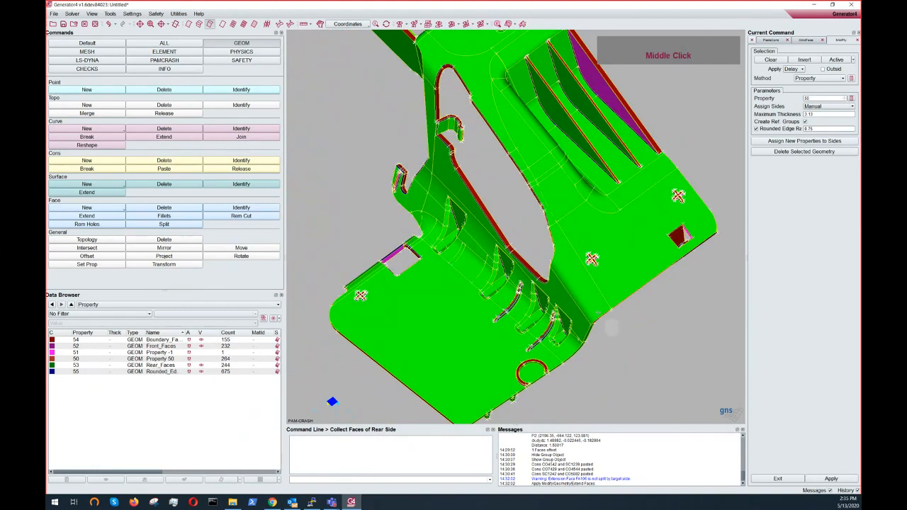
key(ctrl)
ctrl+drag(609, 284, 584, 197)
right_click(577, 217)
- Zoom into the part and pick the boundary-side faces by their property
ctrl+scroll(535, 149, down, 2)
ctrl+middle_drag(482, 110, 631, 195)
ctrl+scroll(631, 196, down, 3)
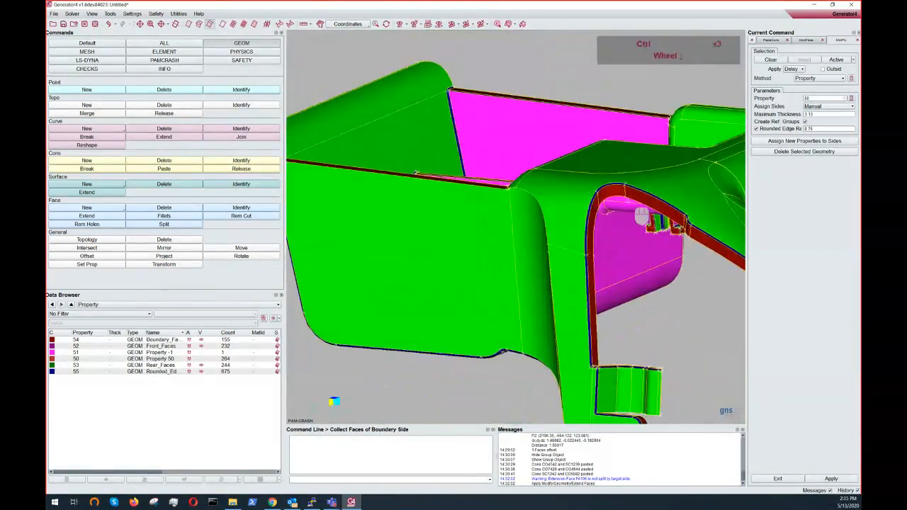
ctrl+middle_drag(515, 223, 513, 207)
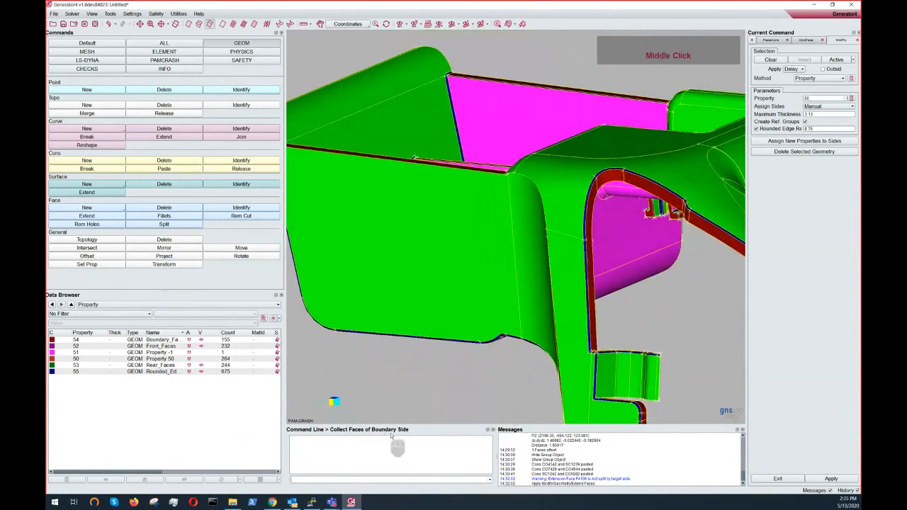
ctrl+middle_click(602, 172)
ctrl+middle_click(603, 172)
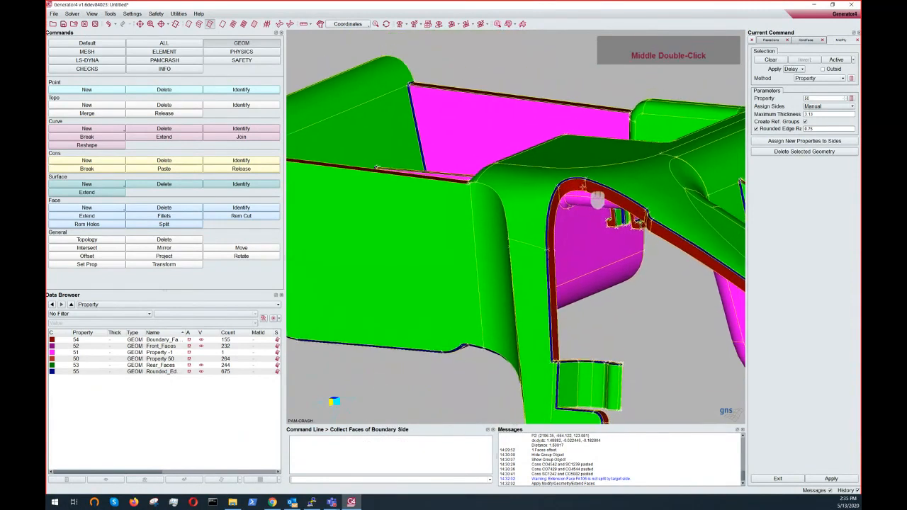
click(581, 186)
right_click(595, 204)
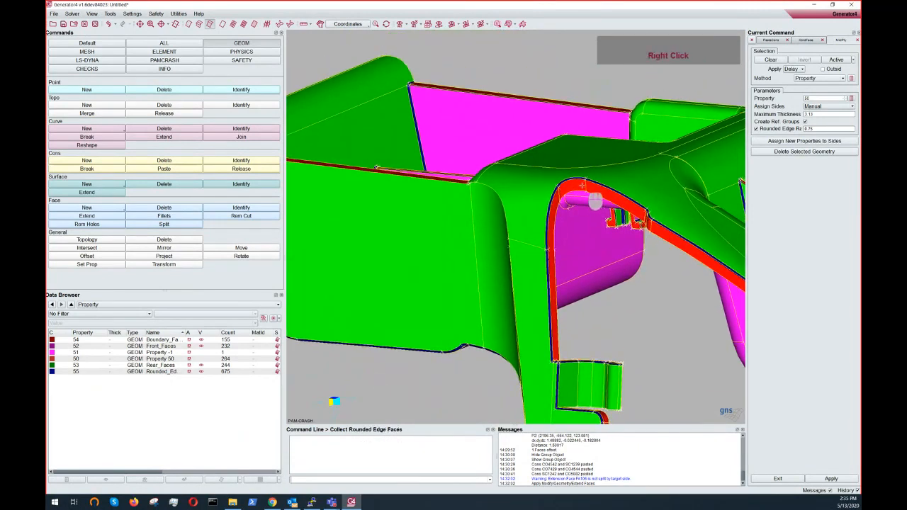
- Pick the rounded edge faces and confirm to generate the middle-ply faces
scroll(550, 236, down, 2)
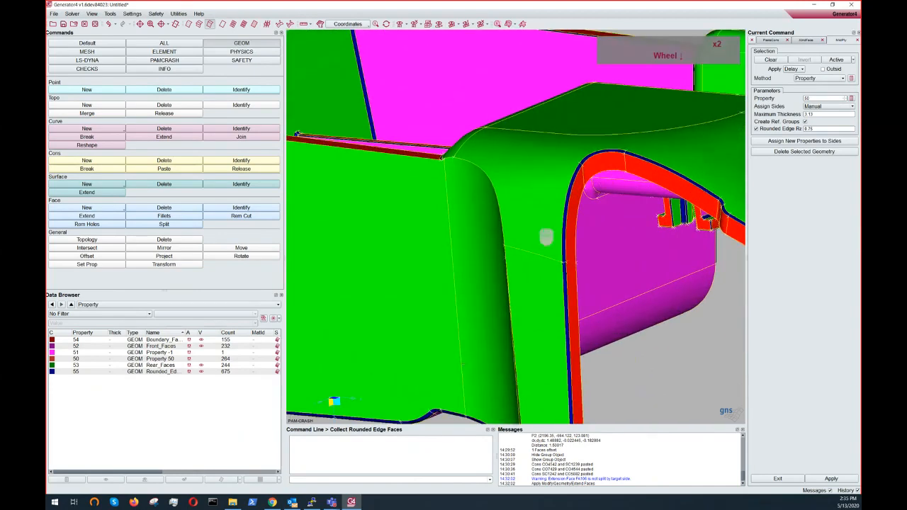
click(664, 168)
right_click(665, 168)
- Inspect the generated middle-ply faces around the part from several angles
scroll(624, 248, up, 10)
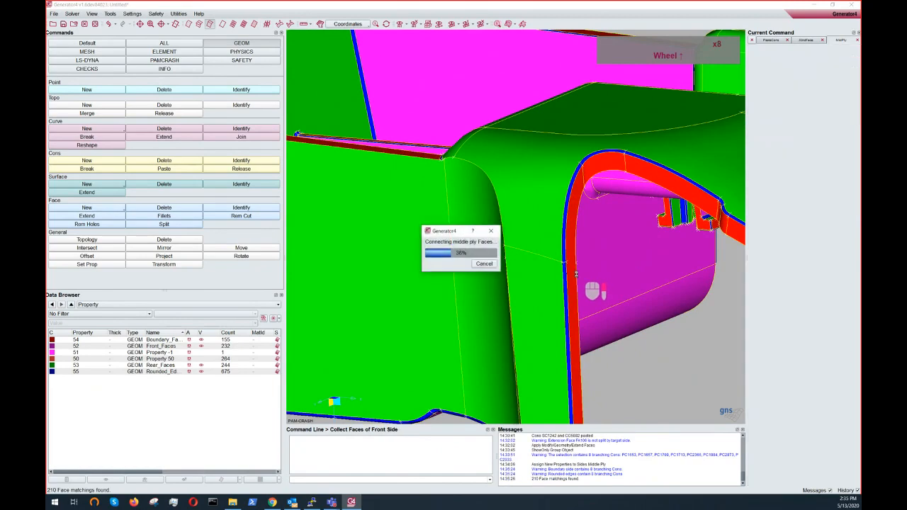
scroll(584, 286, up, 5)
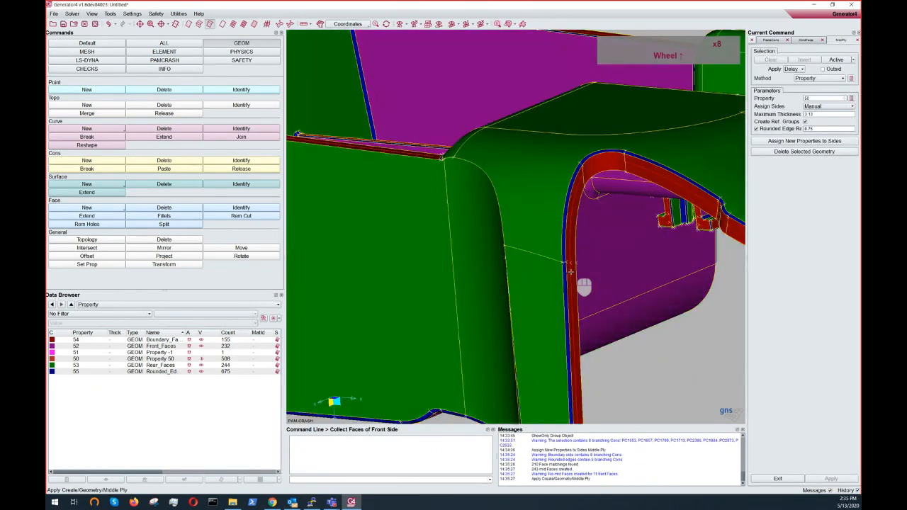
ctrl+drag(585, 286, 466, 219)
ctrl+middle_click(547, 297)
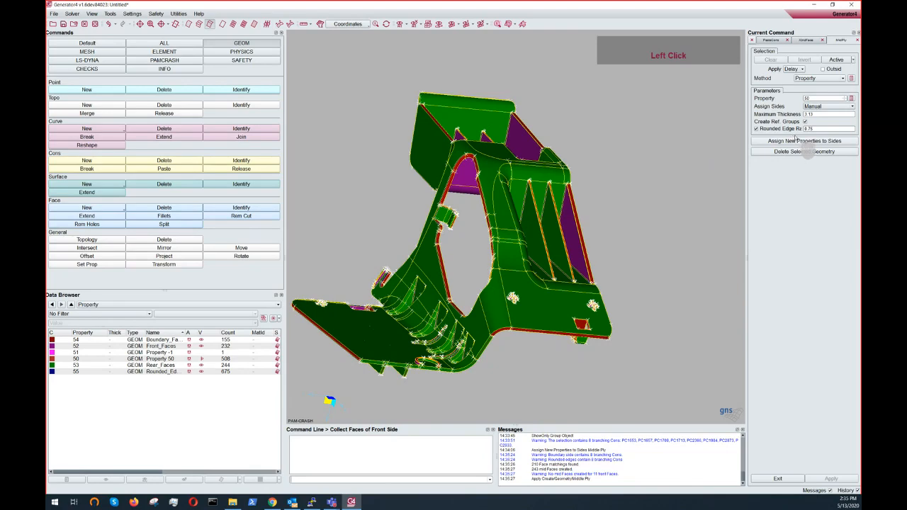
ctrl+drag(532, 257, 564, 249)
ctrl+middle_drag(563, 250, 573, 222)
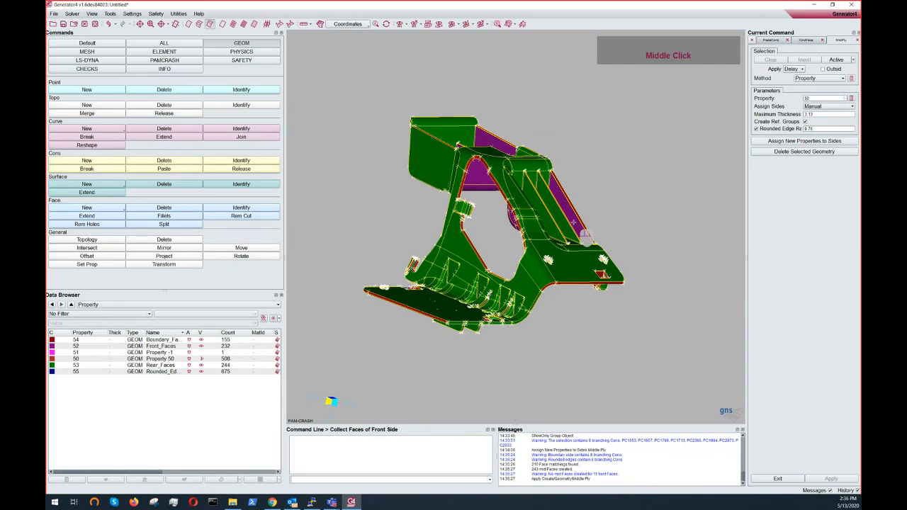
ctrl+drag(592, 234, 711, 316)
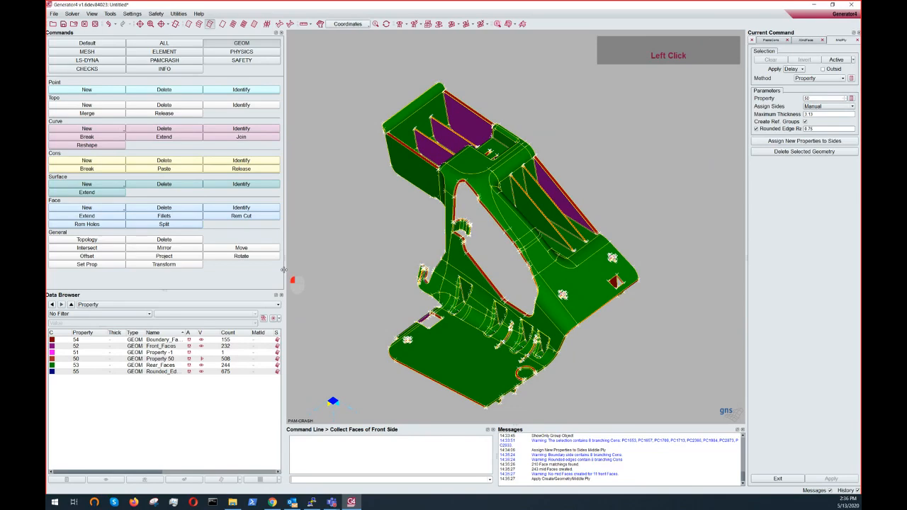
- Narrow the commands panel to widen the graphics area
drag(283, 269, 142, 270)
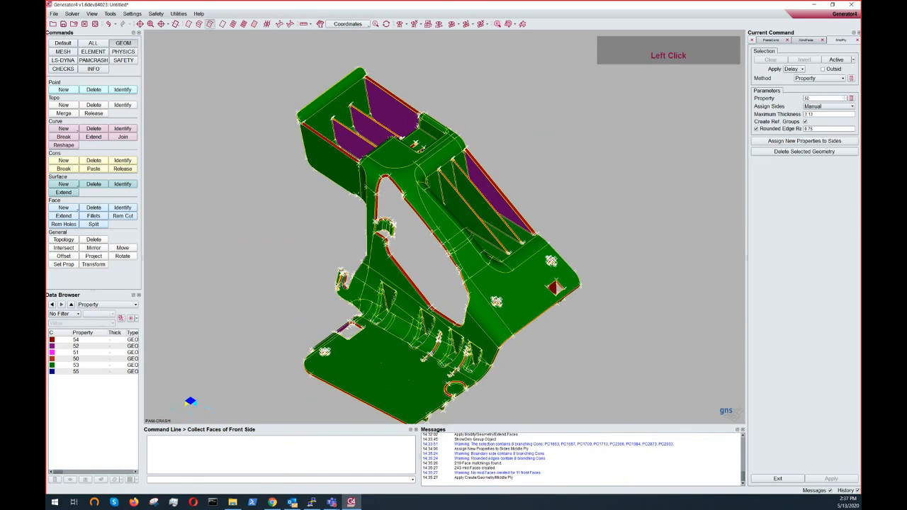
click(332, 502)
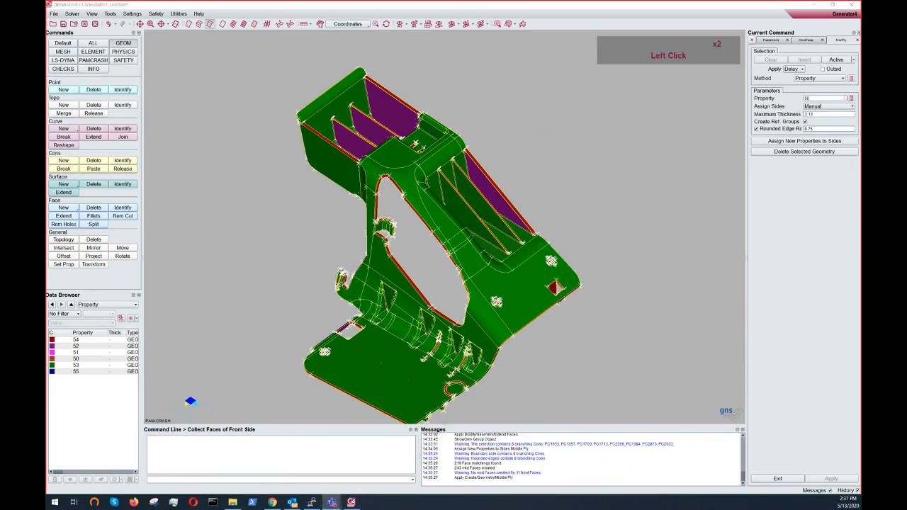